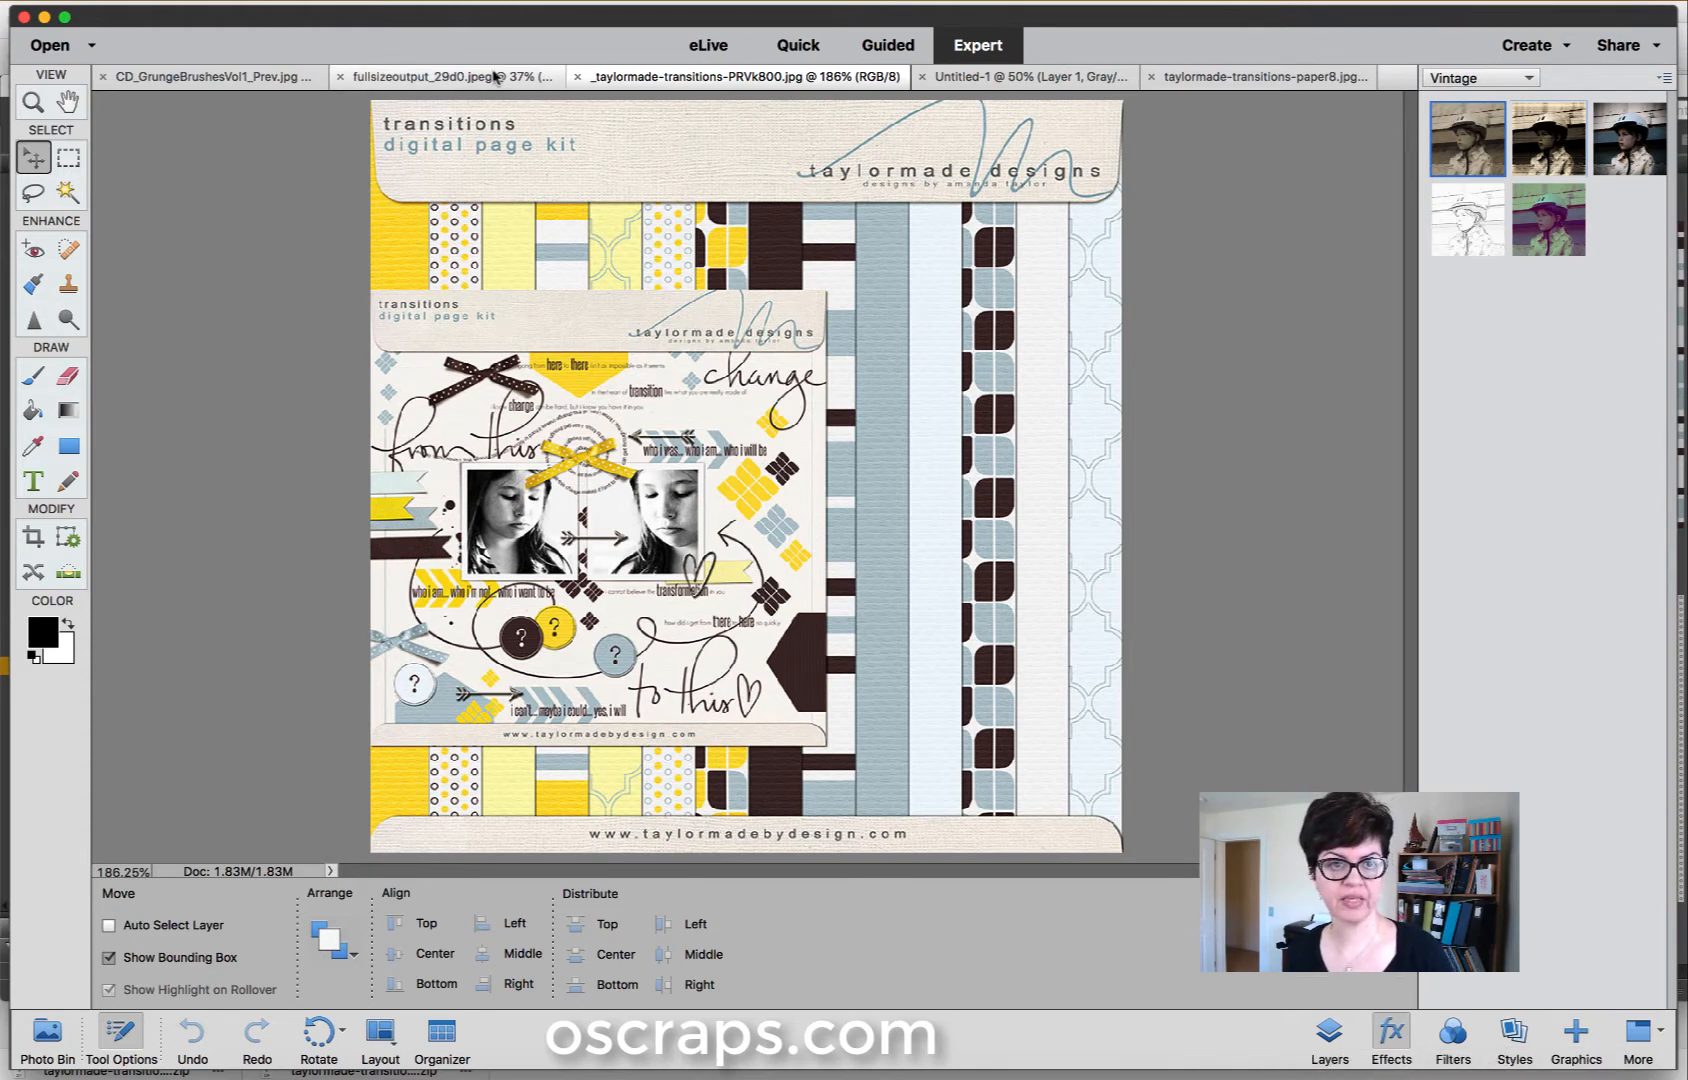
Place the yellow taylormade-transitions-paper7 and the blue-brown paper8 as full-page layers above the light blue paper in Untitled-1.
{"action": "left_click", "coordinate": [283, 77]}
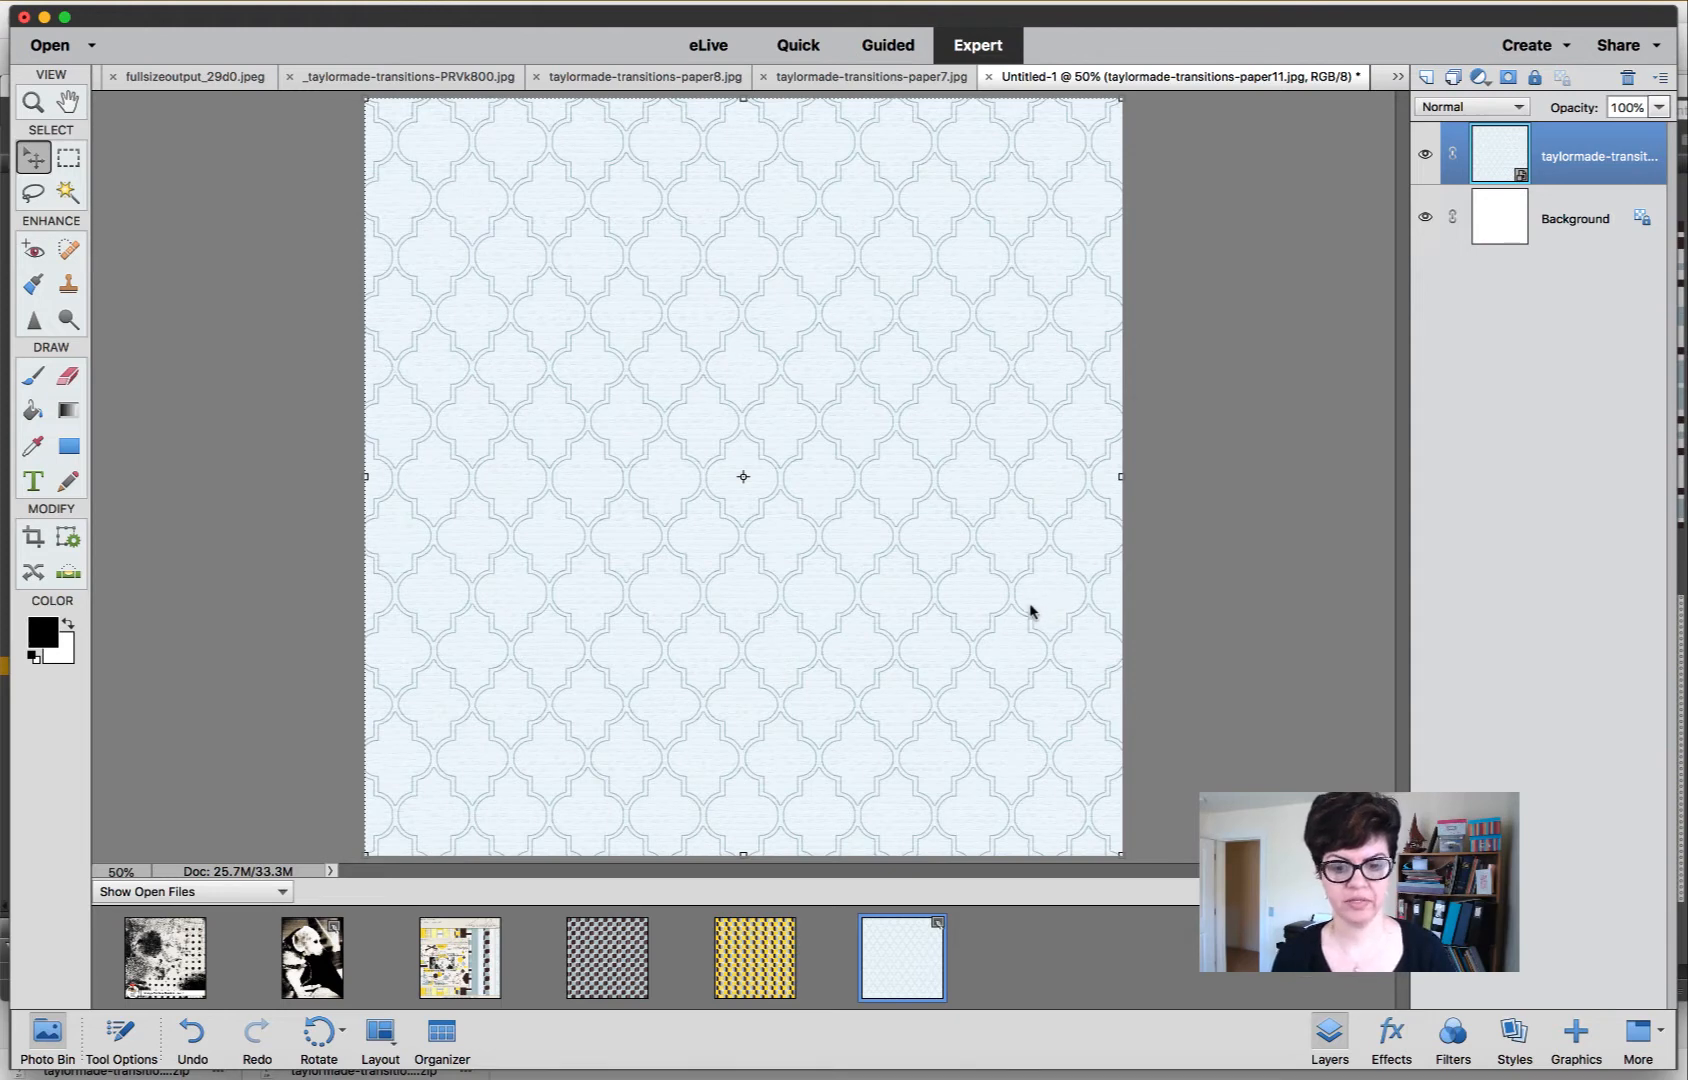
{"action": "left_click", "coordinate": [772, 945]}
{"action": "left_click", "coordinate": [602, 958]}
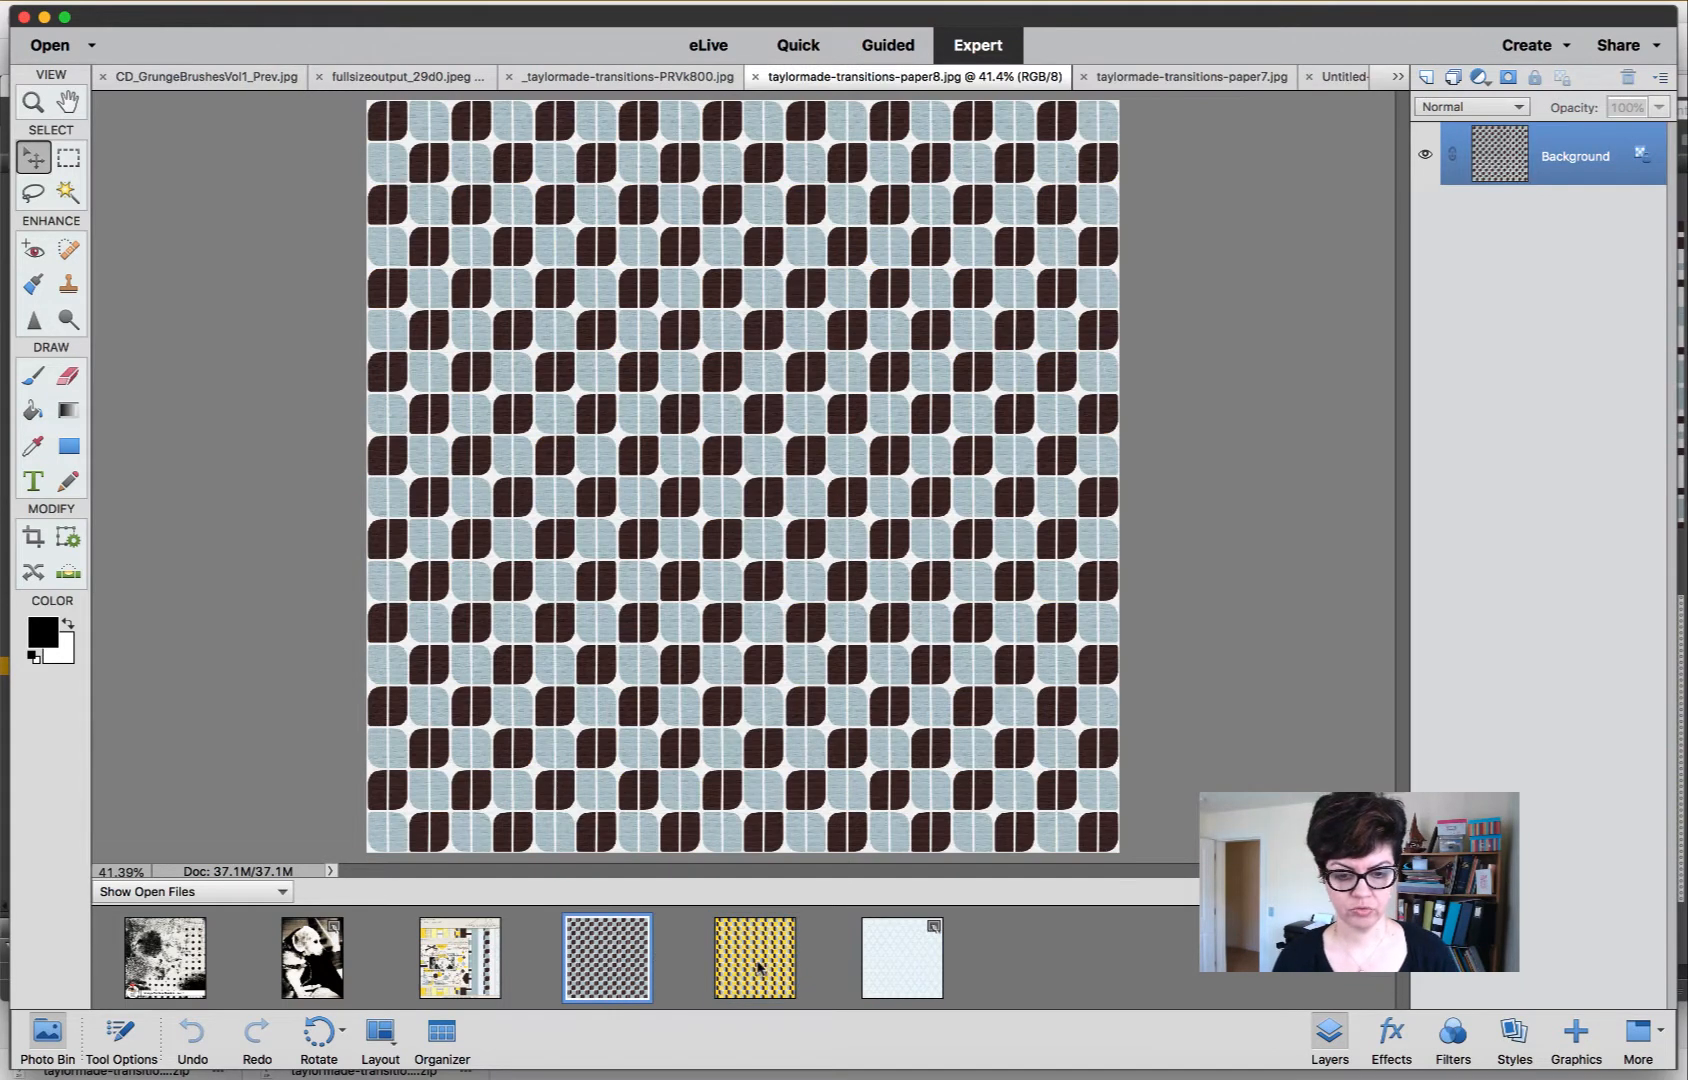
{"action": "left_click", "coordinate": [908, 968]}
{"action": "left_click_drag", "start_coordinate": [752, 965], "coordinate": [804, 538]}
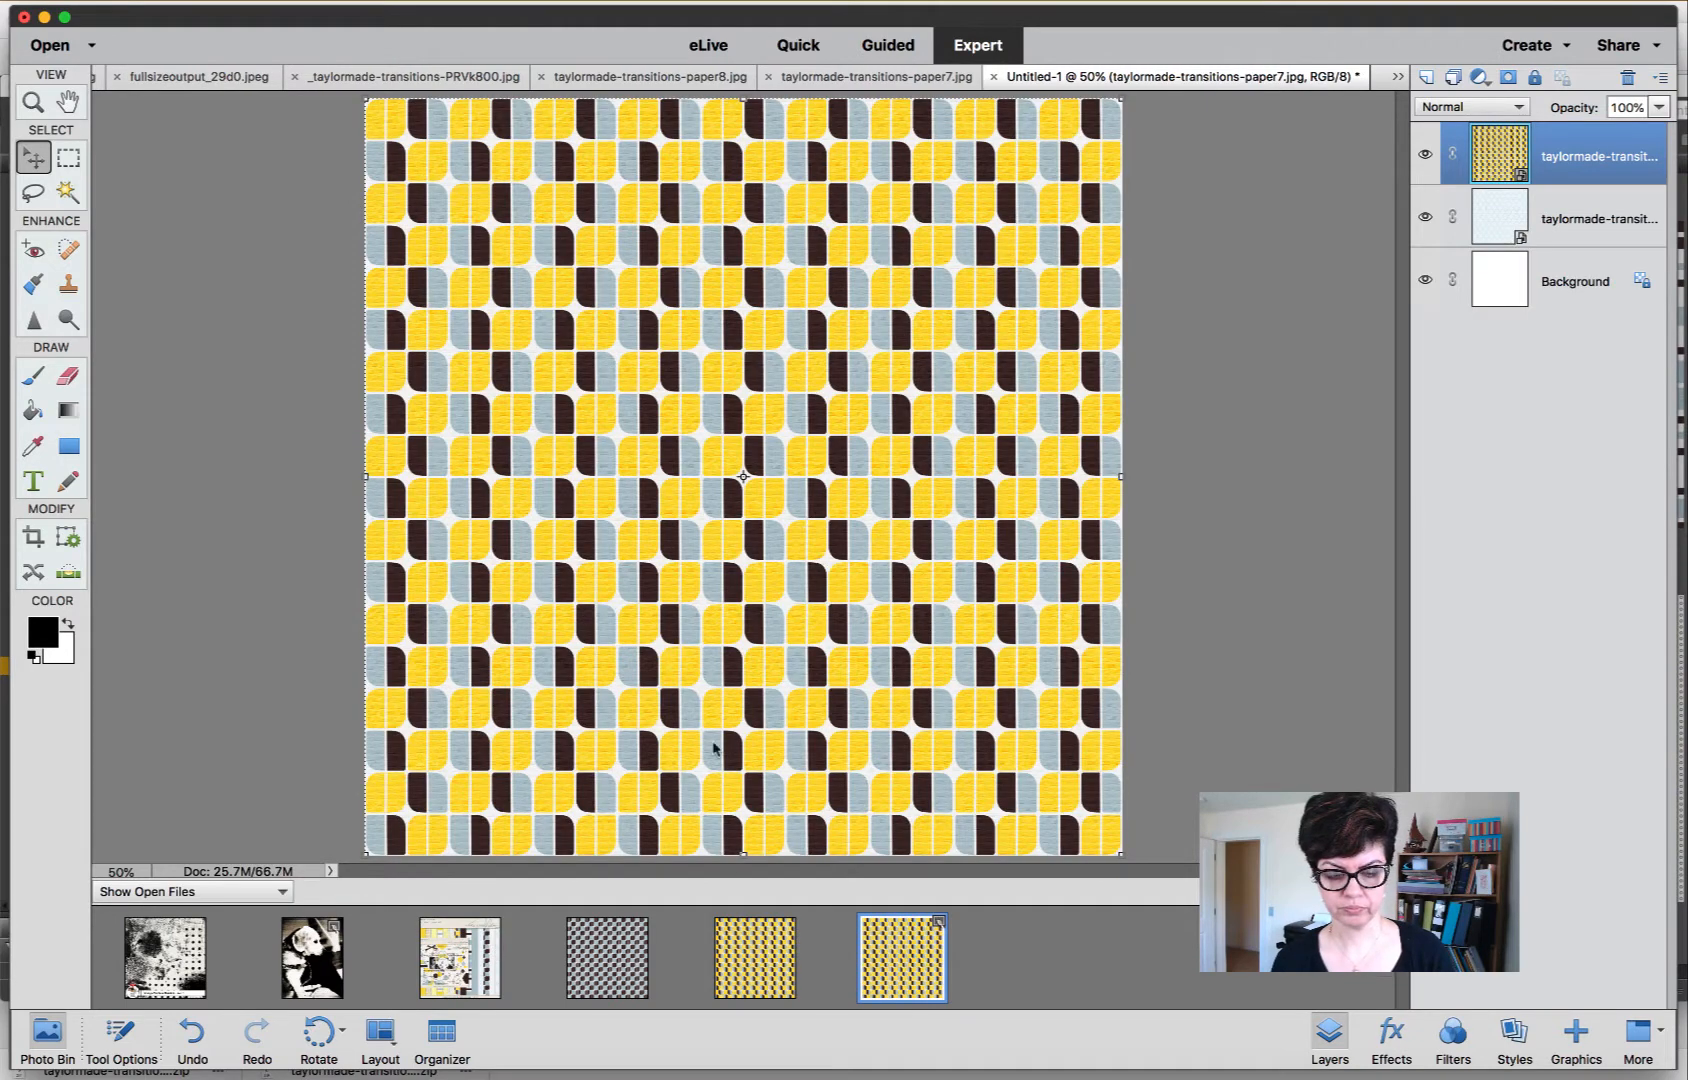
{"action": "left_click_drag", "start_coordinate": [620, 963], "coordinate": [922, 619]}
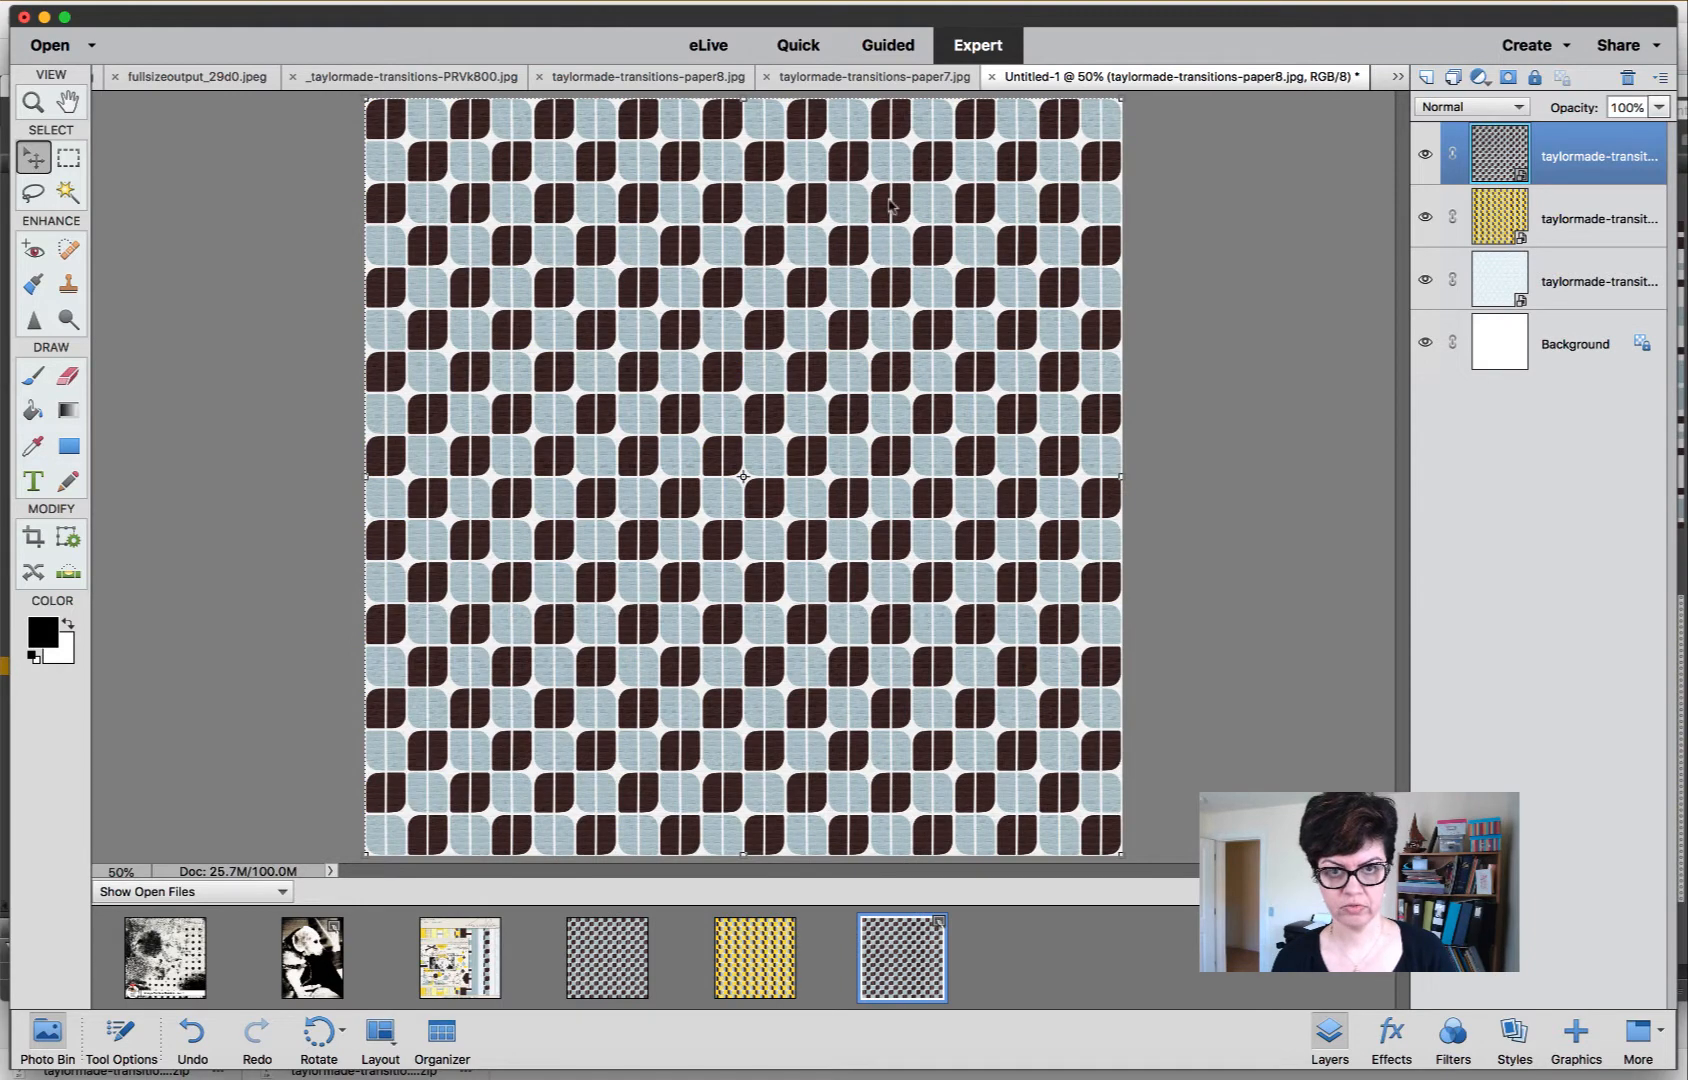
Close the paper7, kit preview and paper8 files, and hide the paper7 and paper8 layers in Untitled-1.
{"action": "left_click", "coordinate": [764, 77]}
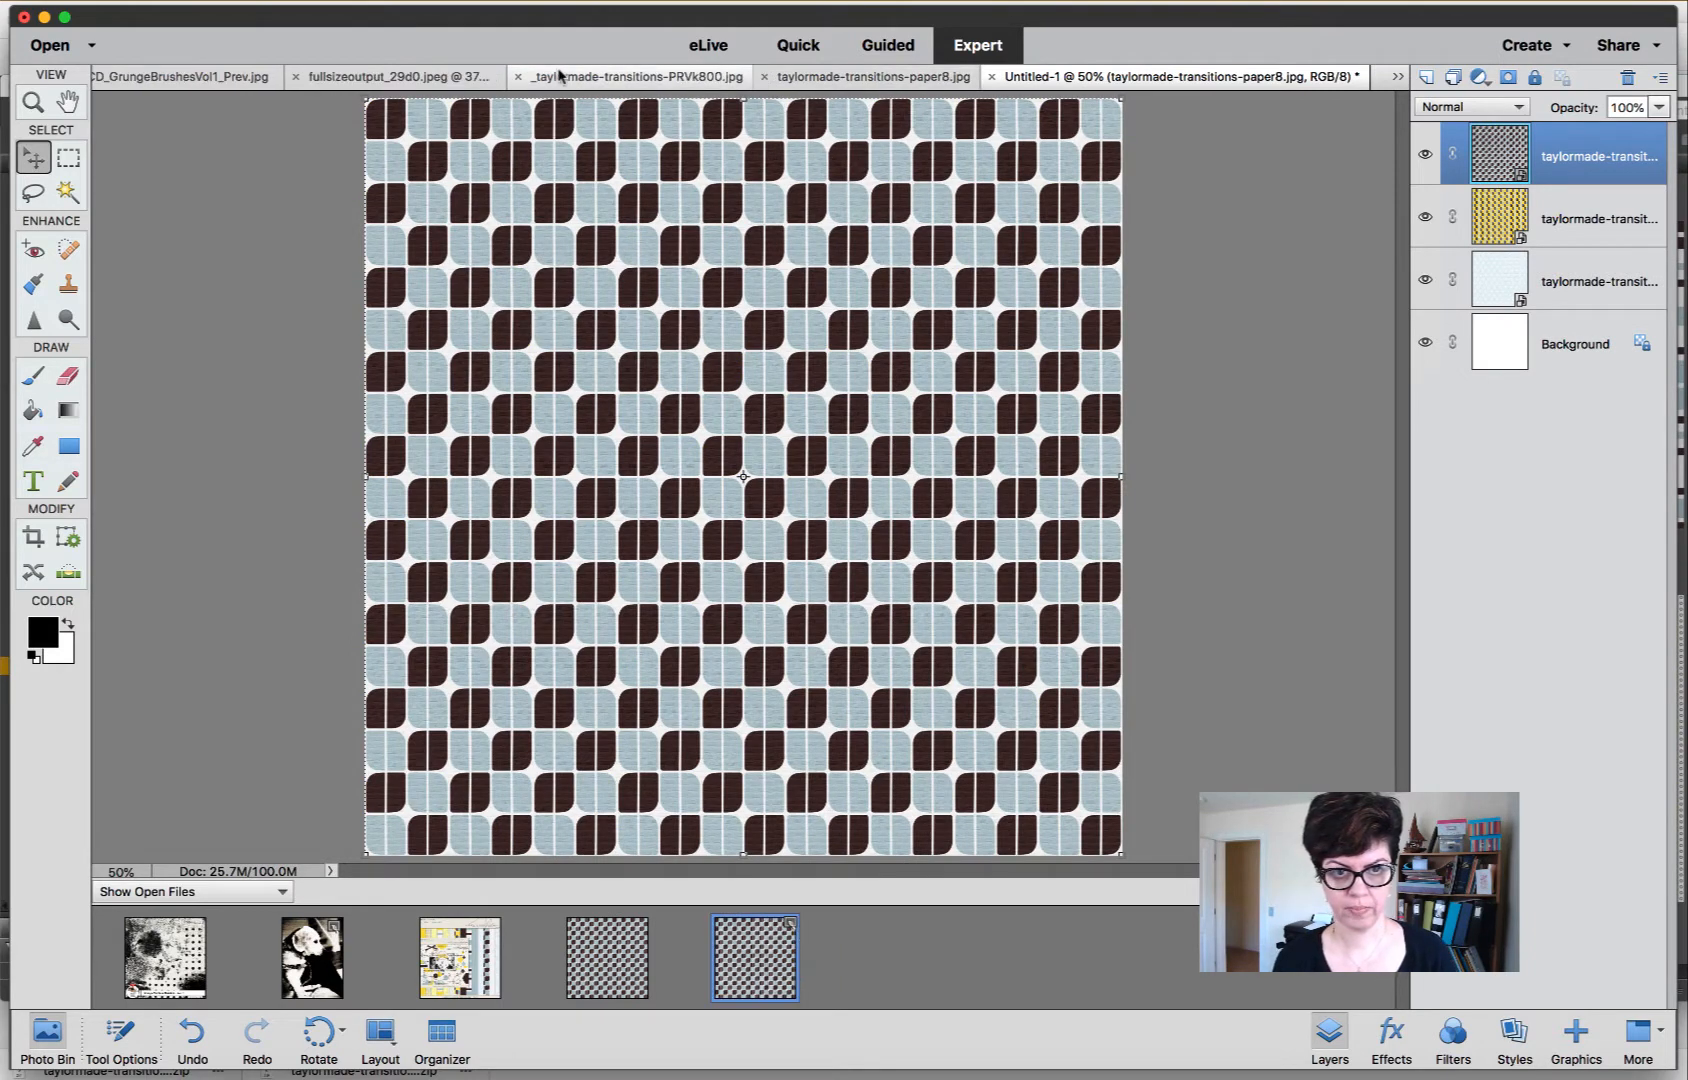
{"action": "left_click", "coordinate": [518, 77]}
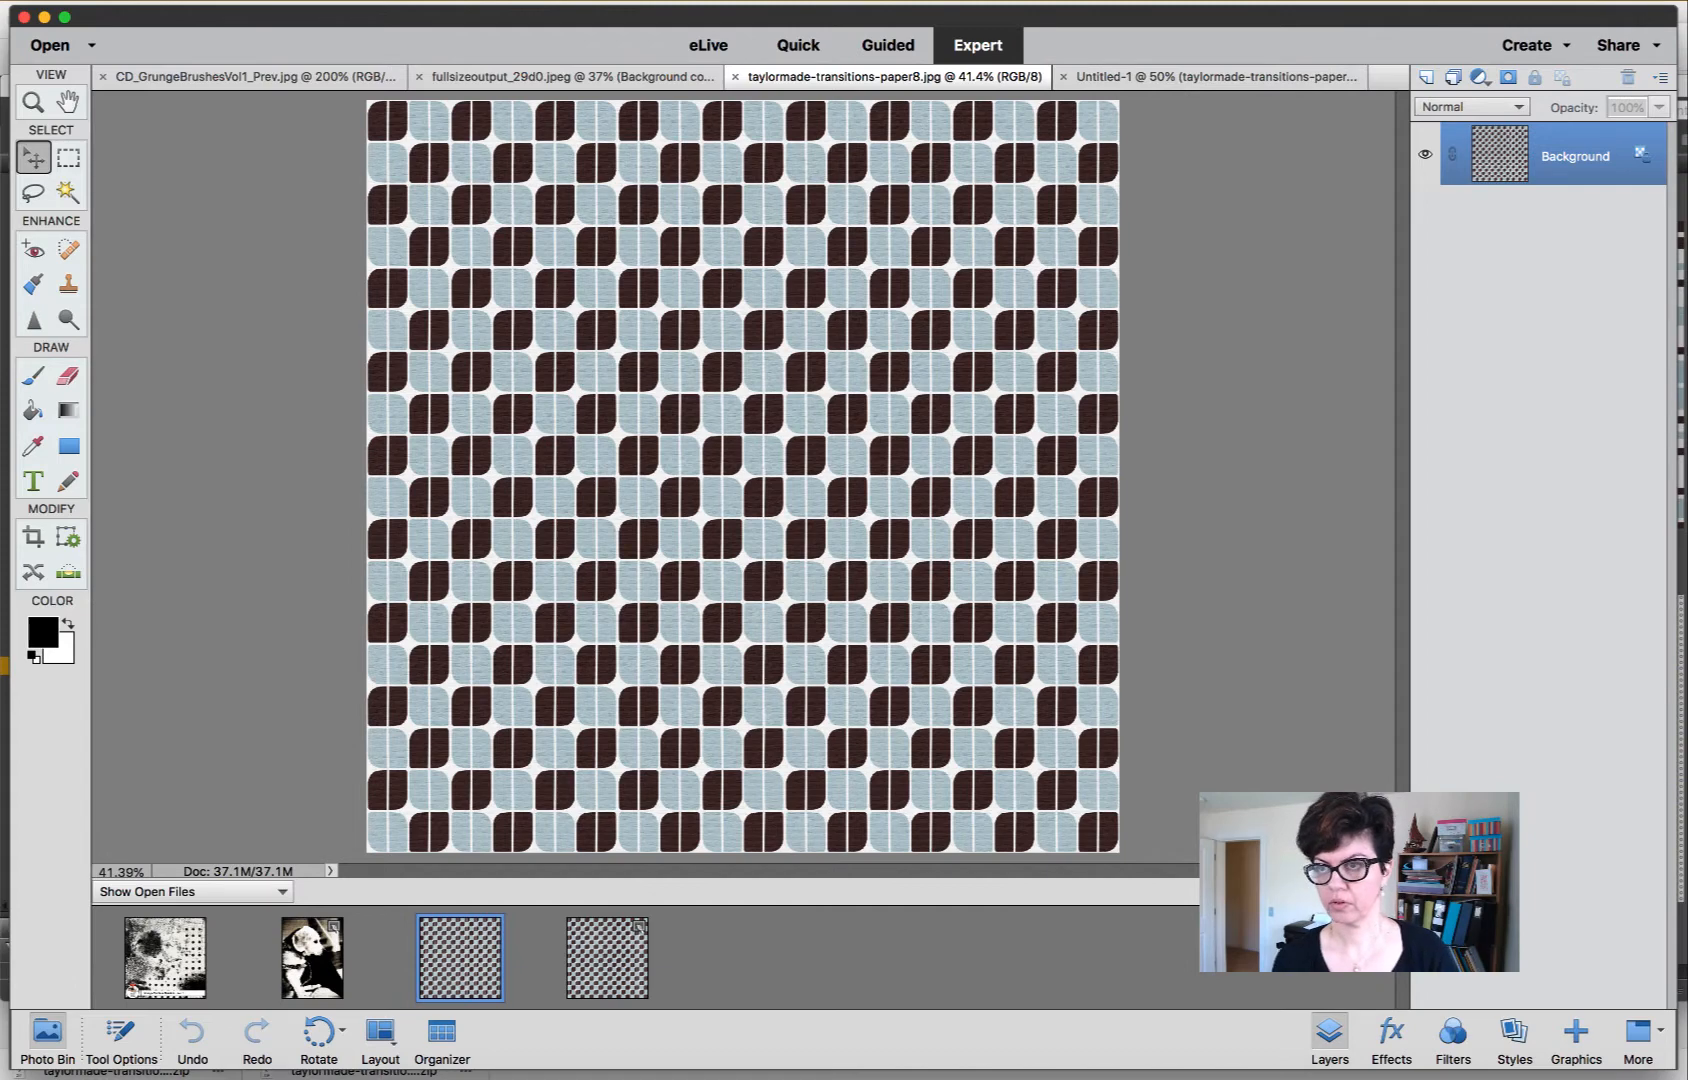
{"action": "double_click", "coordinate": [621, 951]}
{"action": "double_click", "coordinate": [478, 952]}
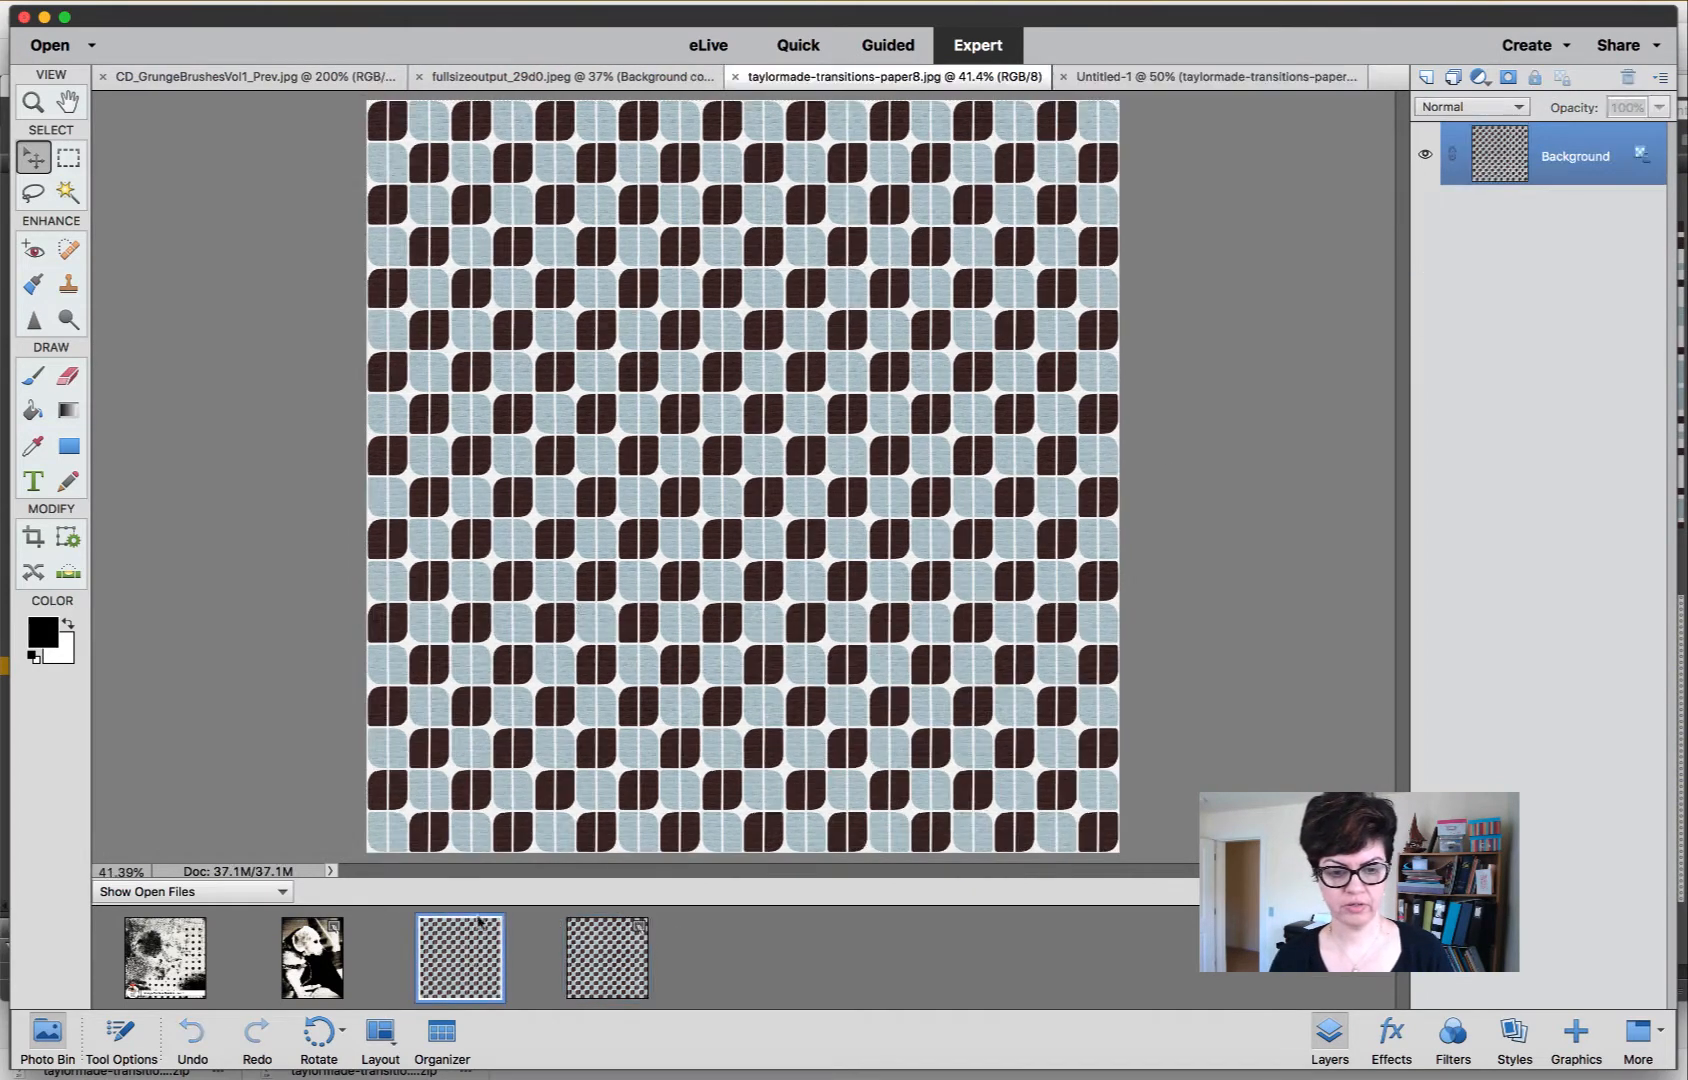
{"action": "left_click", "coordinate": [736, 77]}
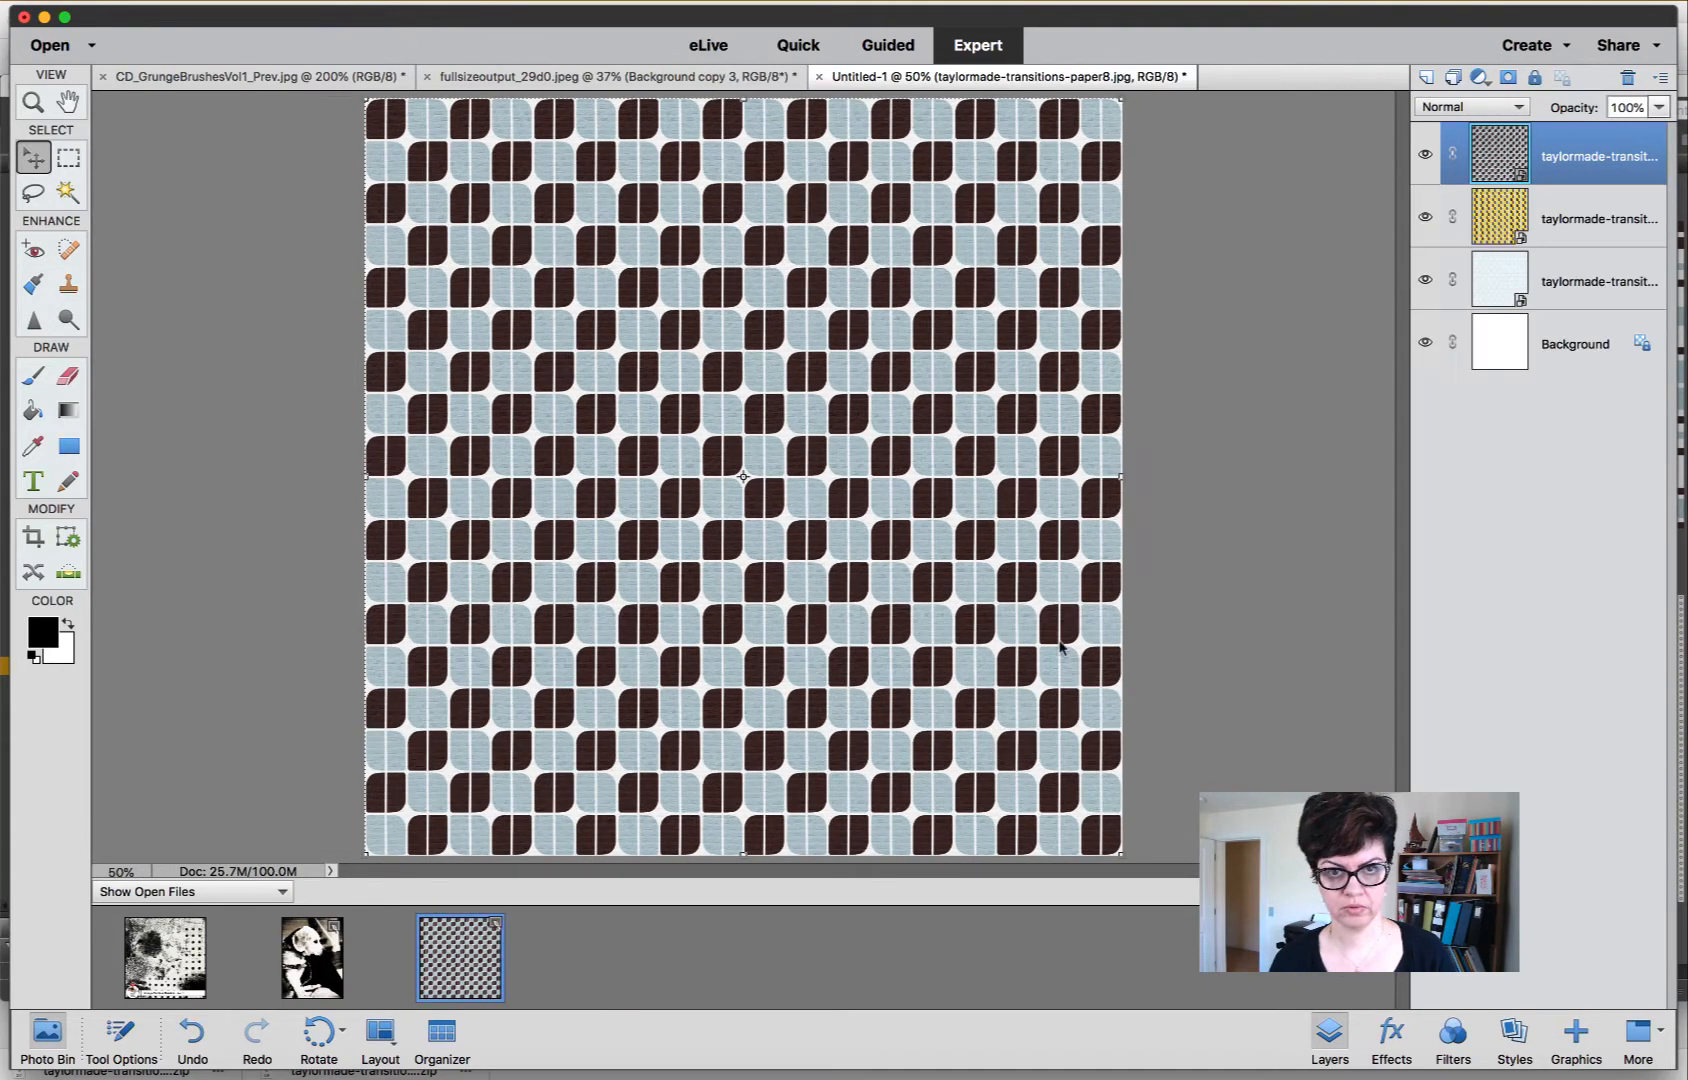
{"action": "left_click", "coordinate": [1425, 217]}
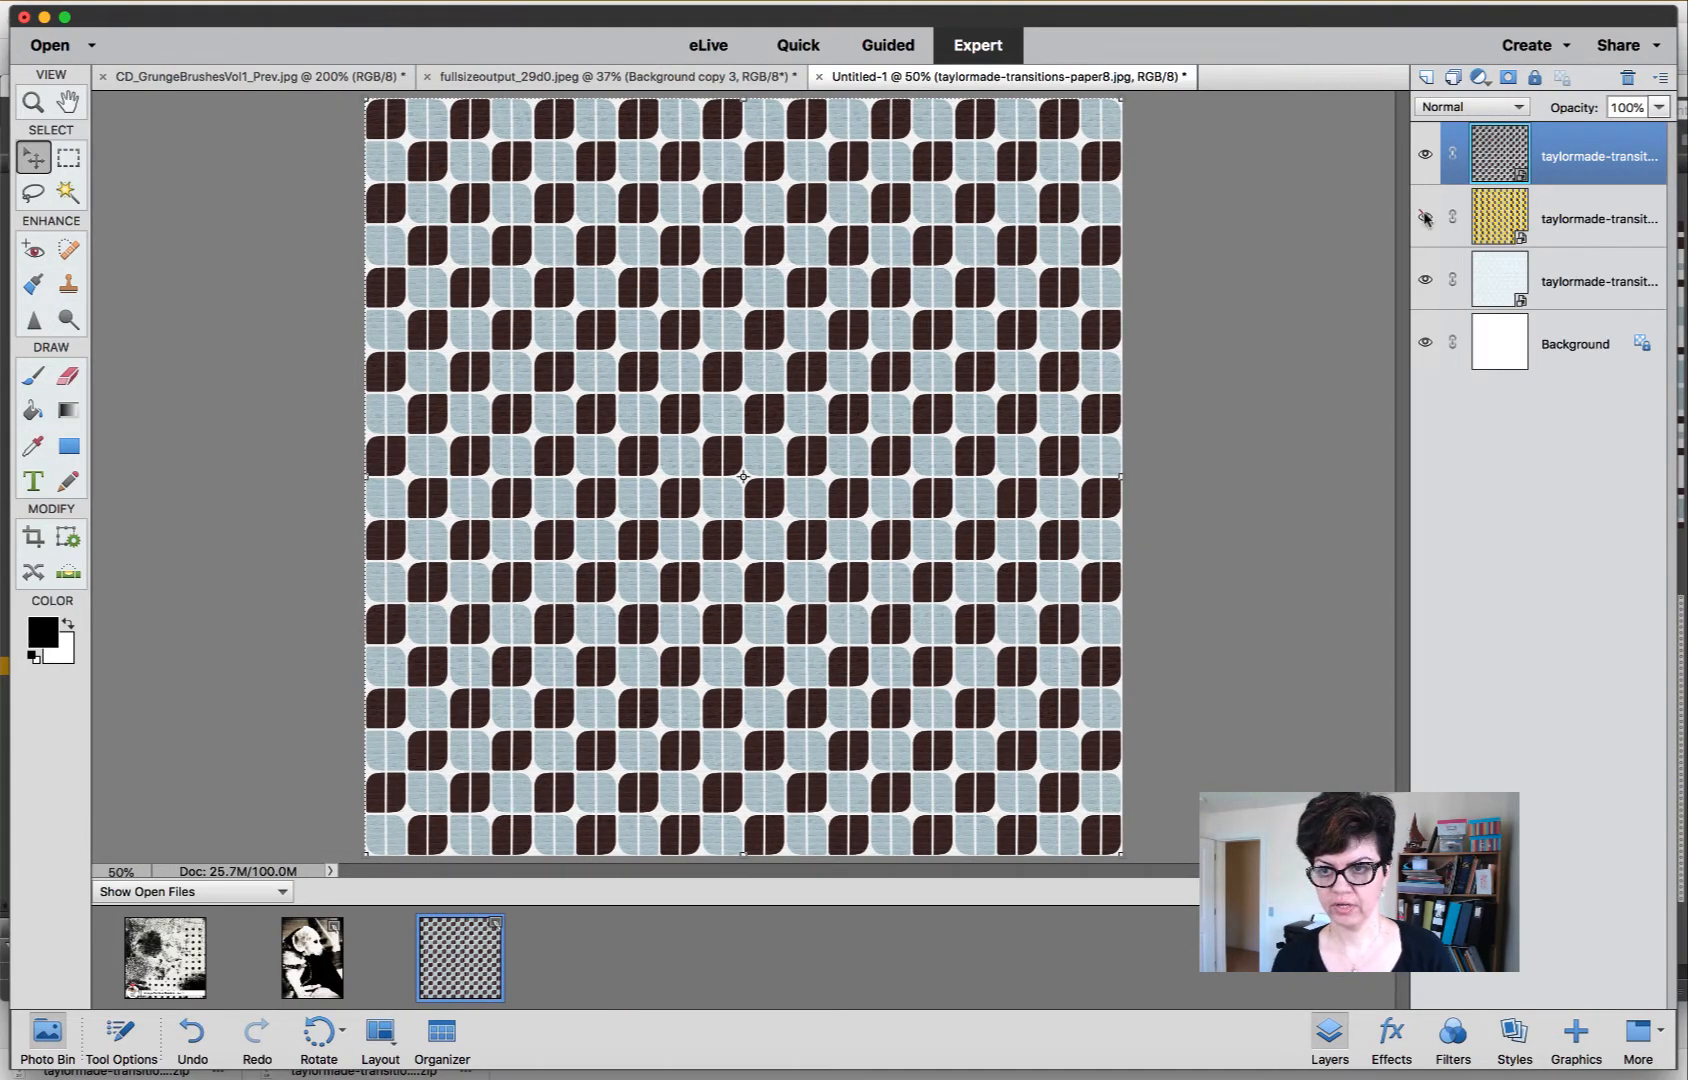
{"action": "left_click", "coordinate": [1425, 154]}
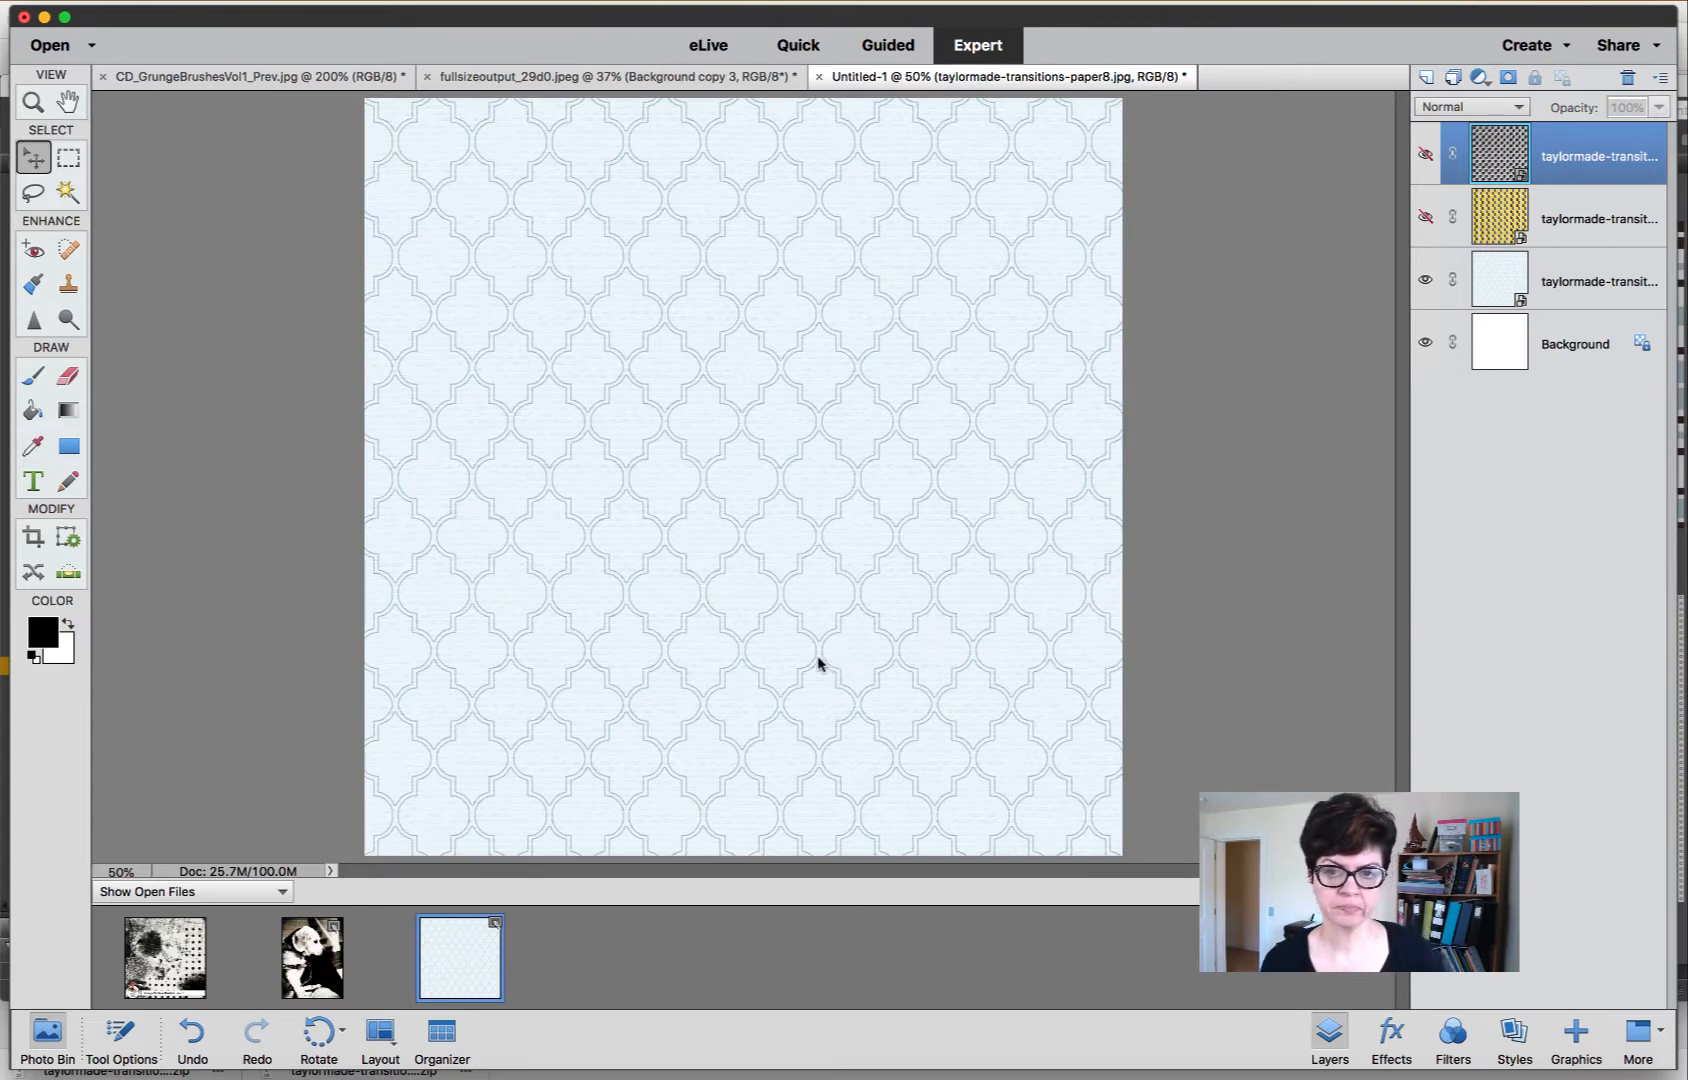
Compare the dog photo's original with its three vintage-effect copies by hiding the copy layers and showing them again.
{"action": "left_click", "coordinate": [314, 956]}
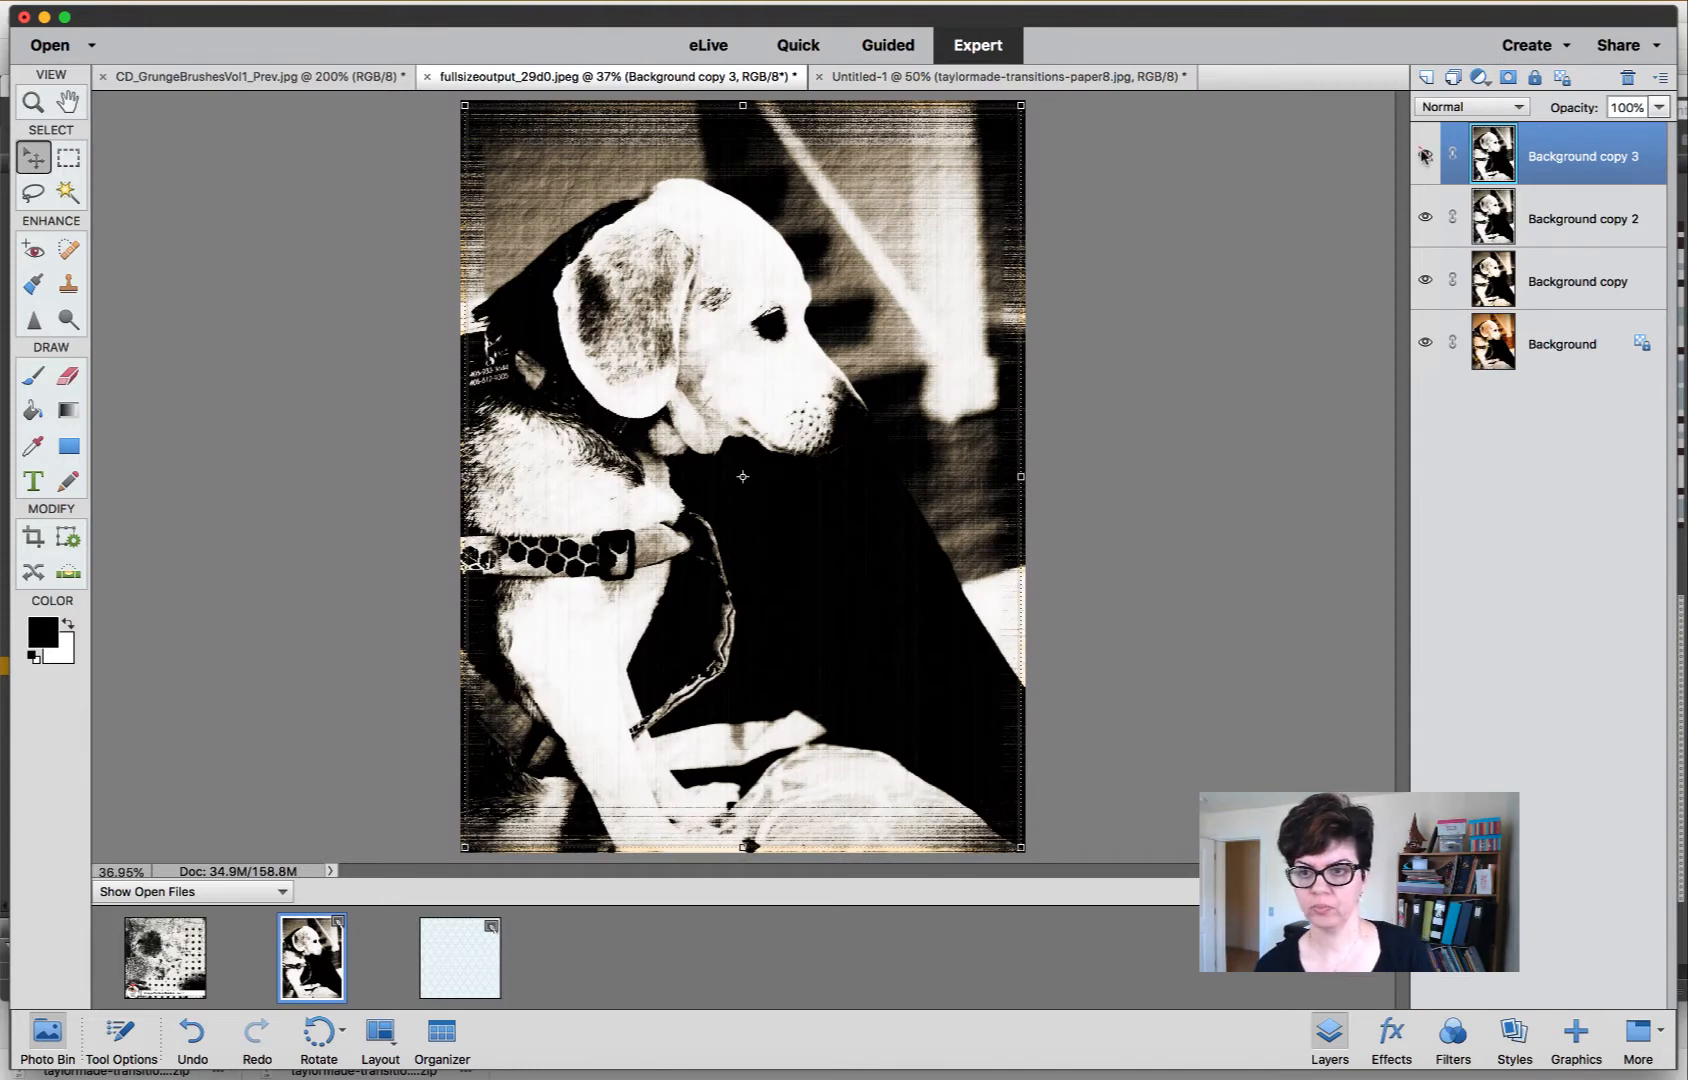
{"action": "left_click_drag", "start_coordinate": [1425, 155], "coordinate": [1432, 328]}
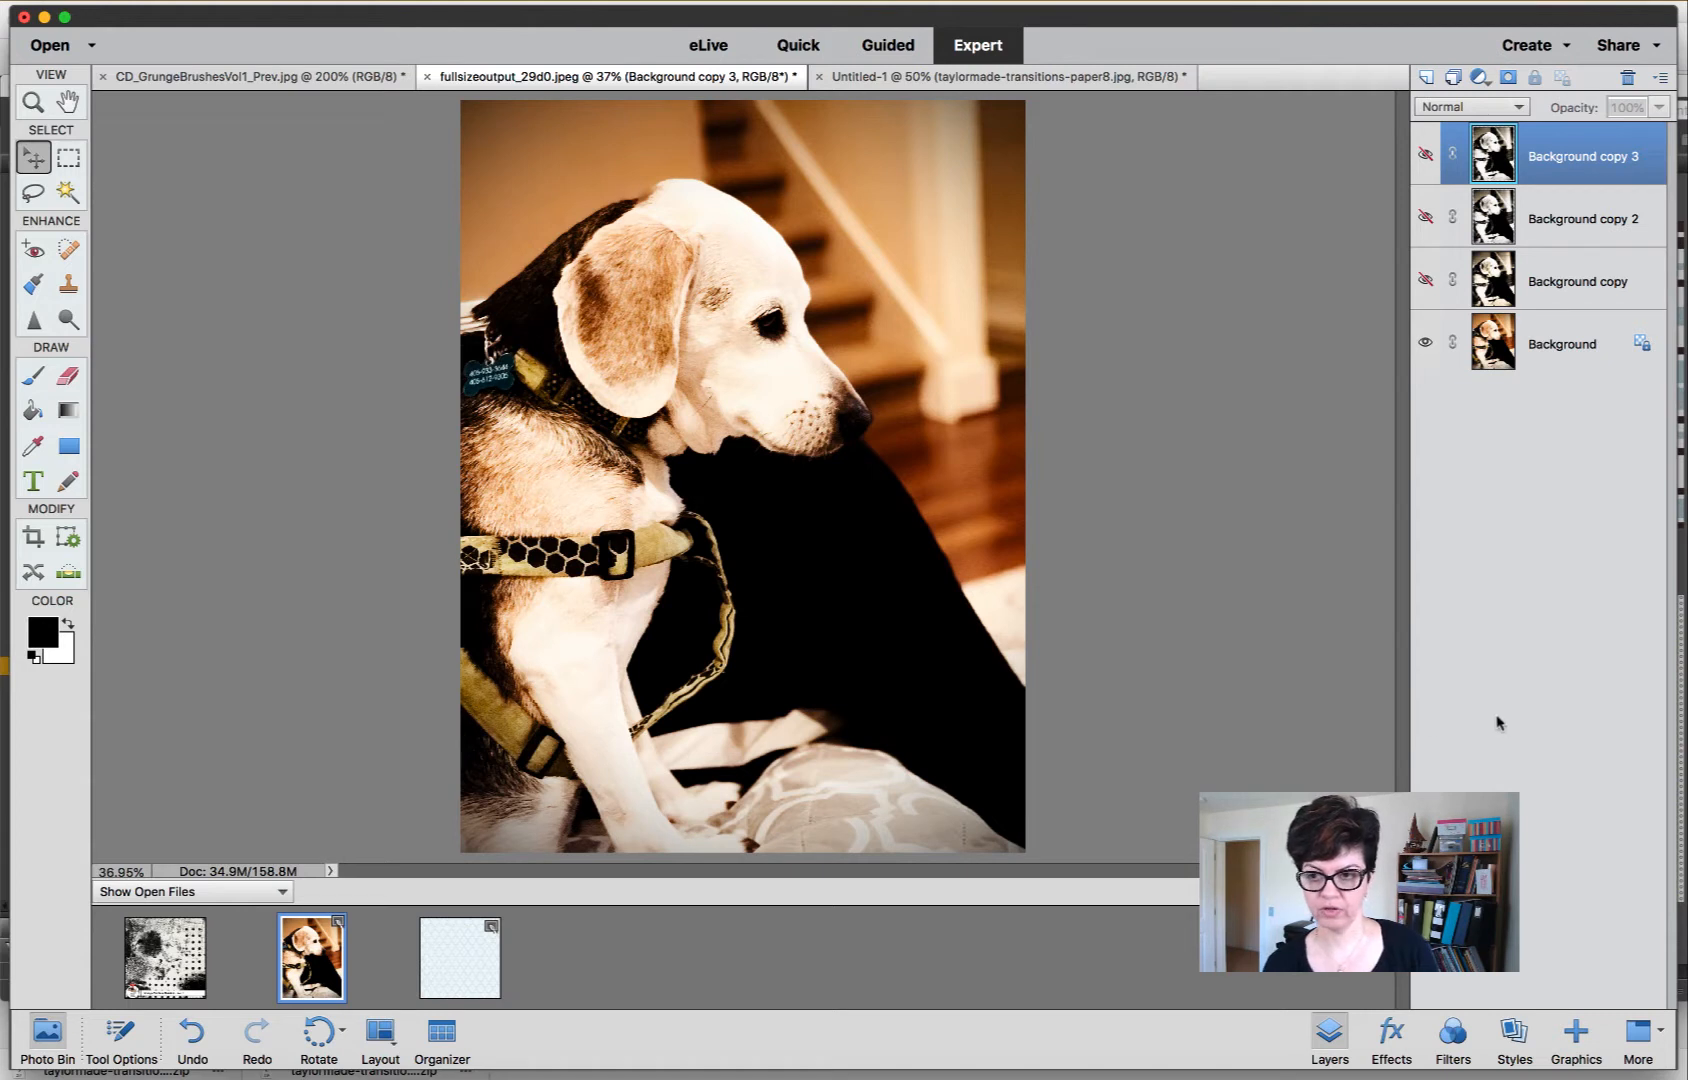
{"action": "left_click", "coordinate": [1391, 1035]}
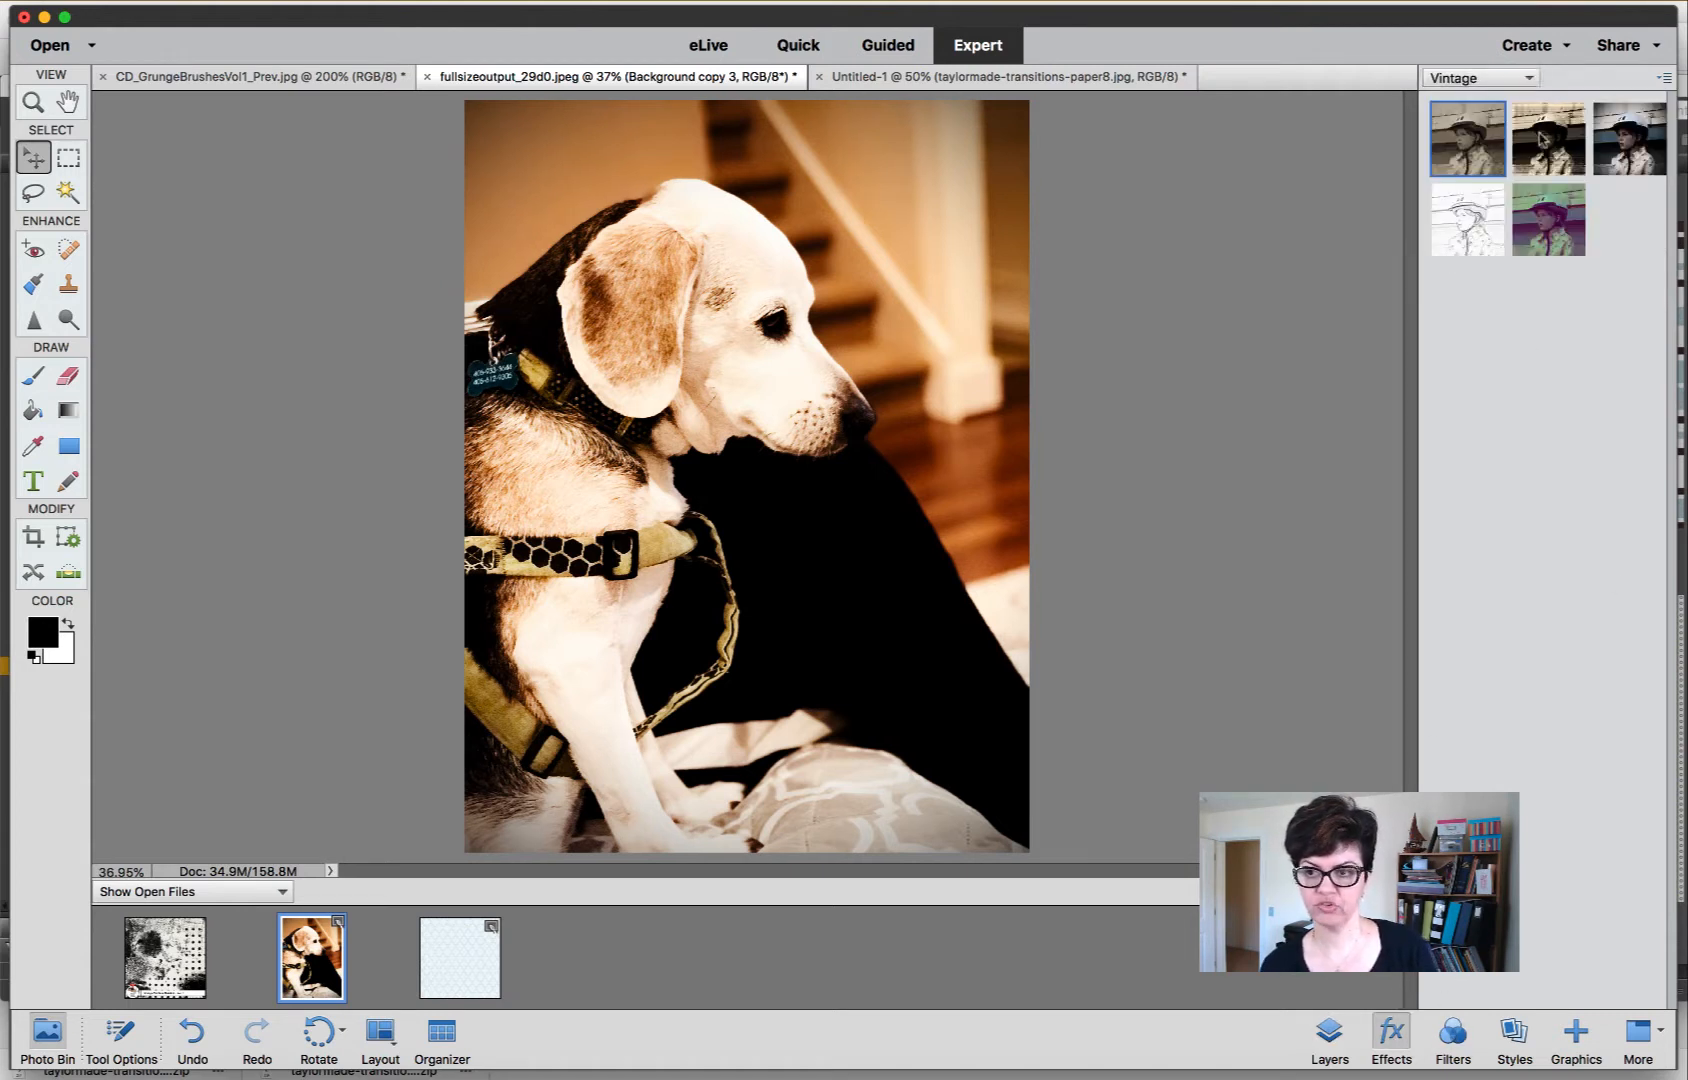
{"action": "left_click", "coordinate": [1328, 1035]}
{"action": "left_click", "coordinate": [1425, 280]}
{"action": "left_click", "coordinate": [1425, 217]}
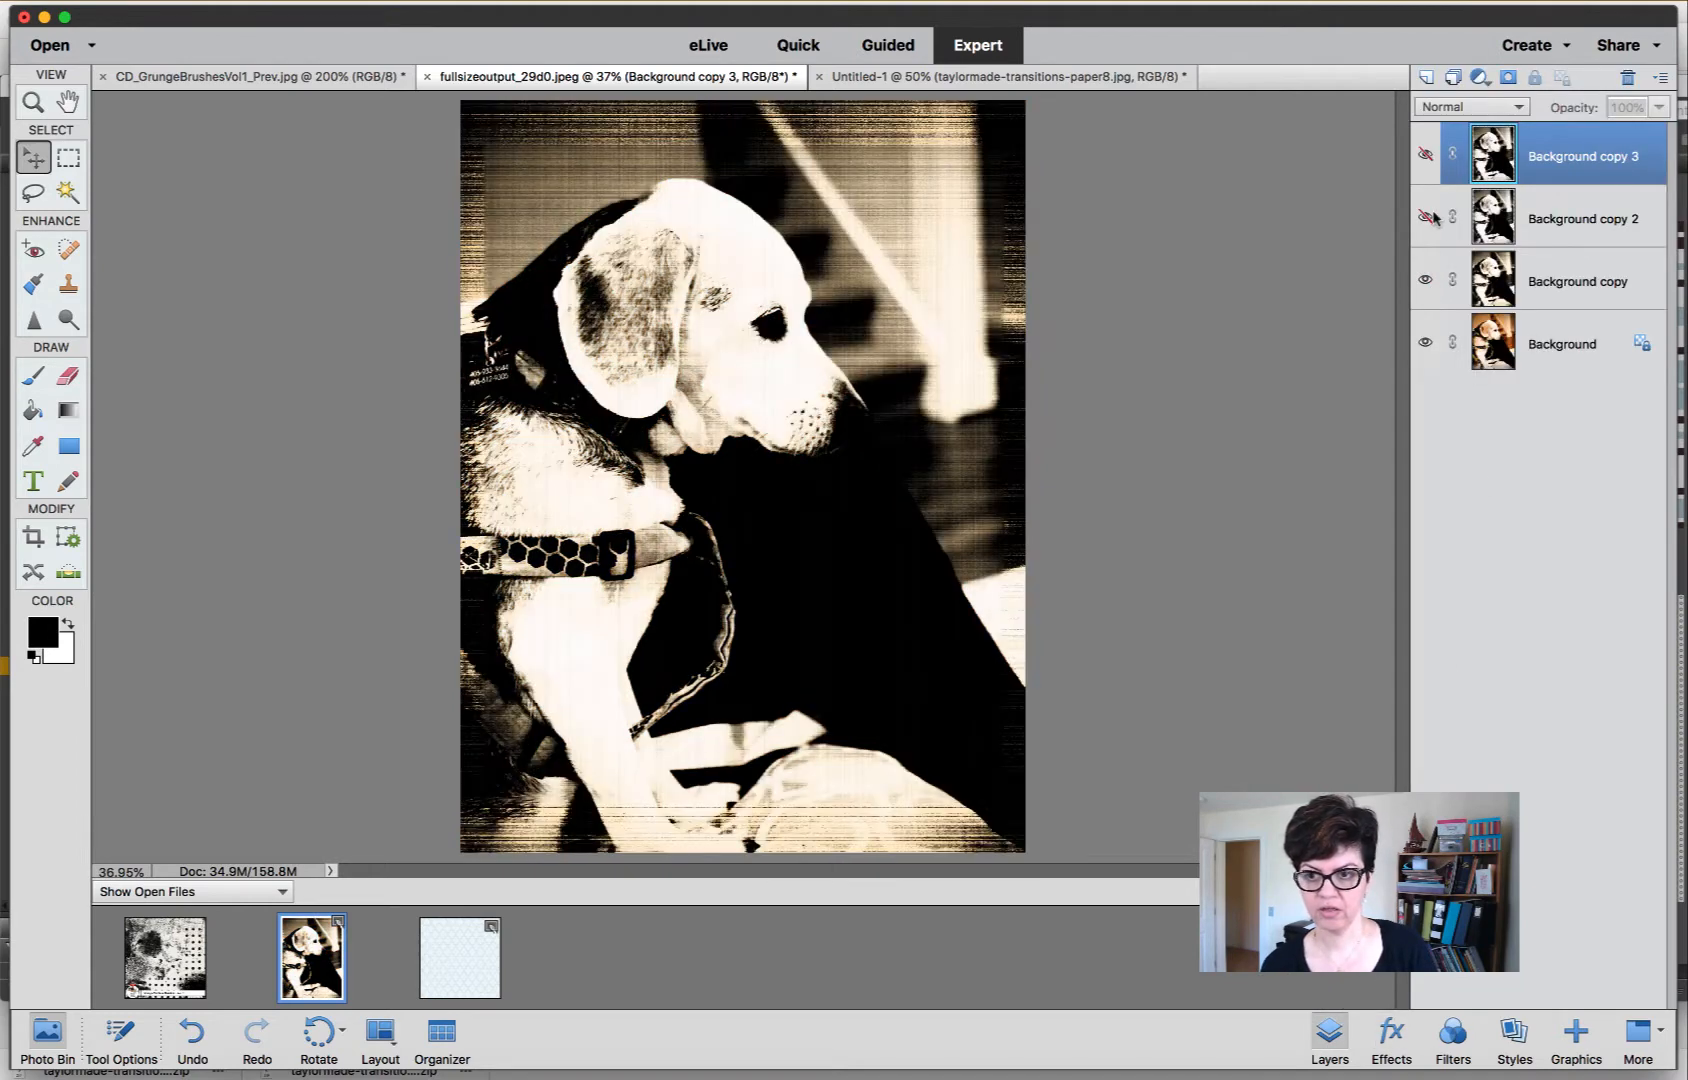
{"action": "left_click", "coordinate": [1425, 154]}
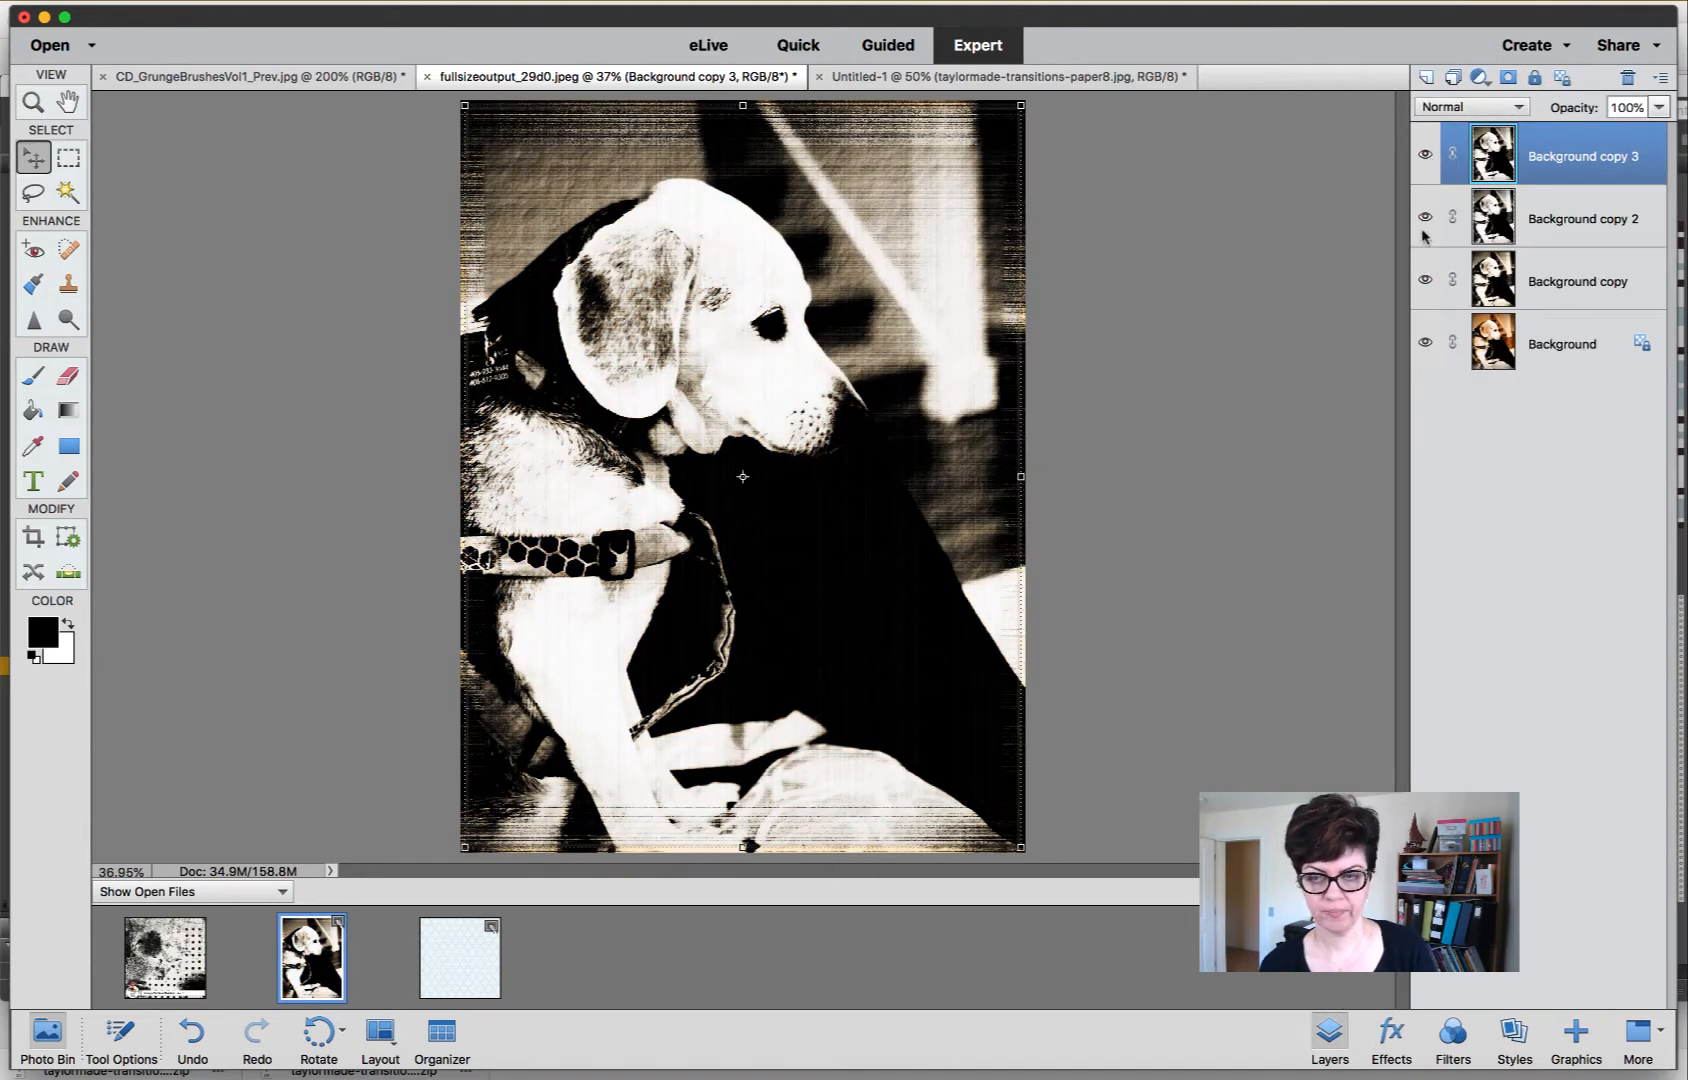
Merge the dog photo's Background copy, Background copy 2 and Background copy 3 layers into one layer.
{"action": "left_click", "coordinate": [1594, 275], "text": "shift"}
{"action": "right_click", "coordinate": [1551, 219]}
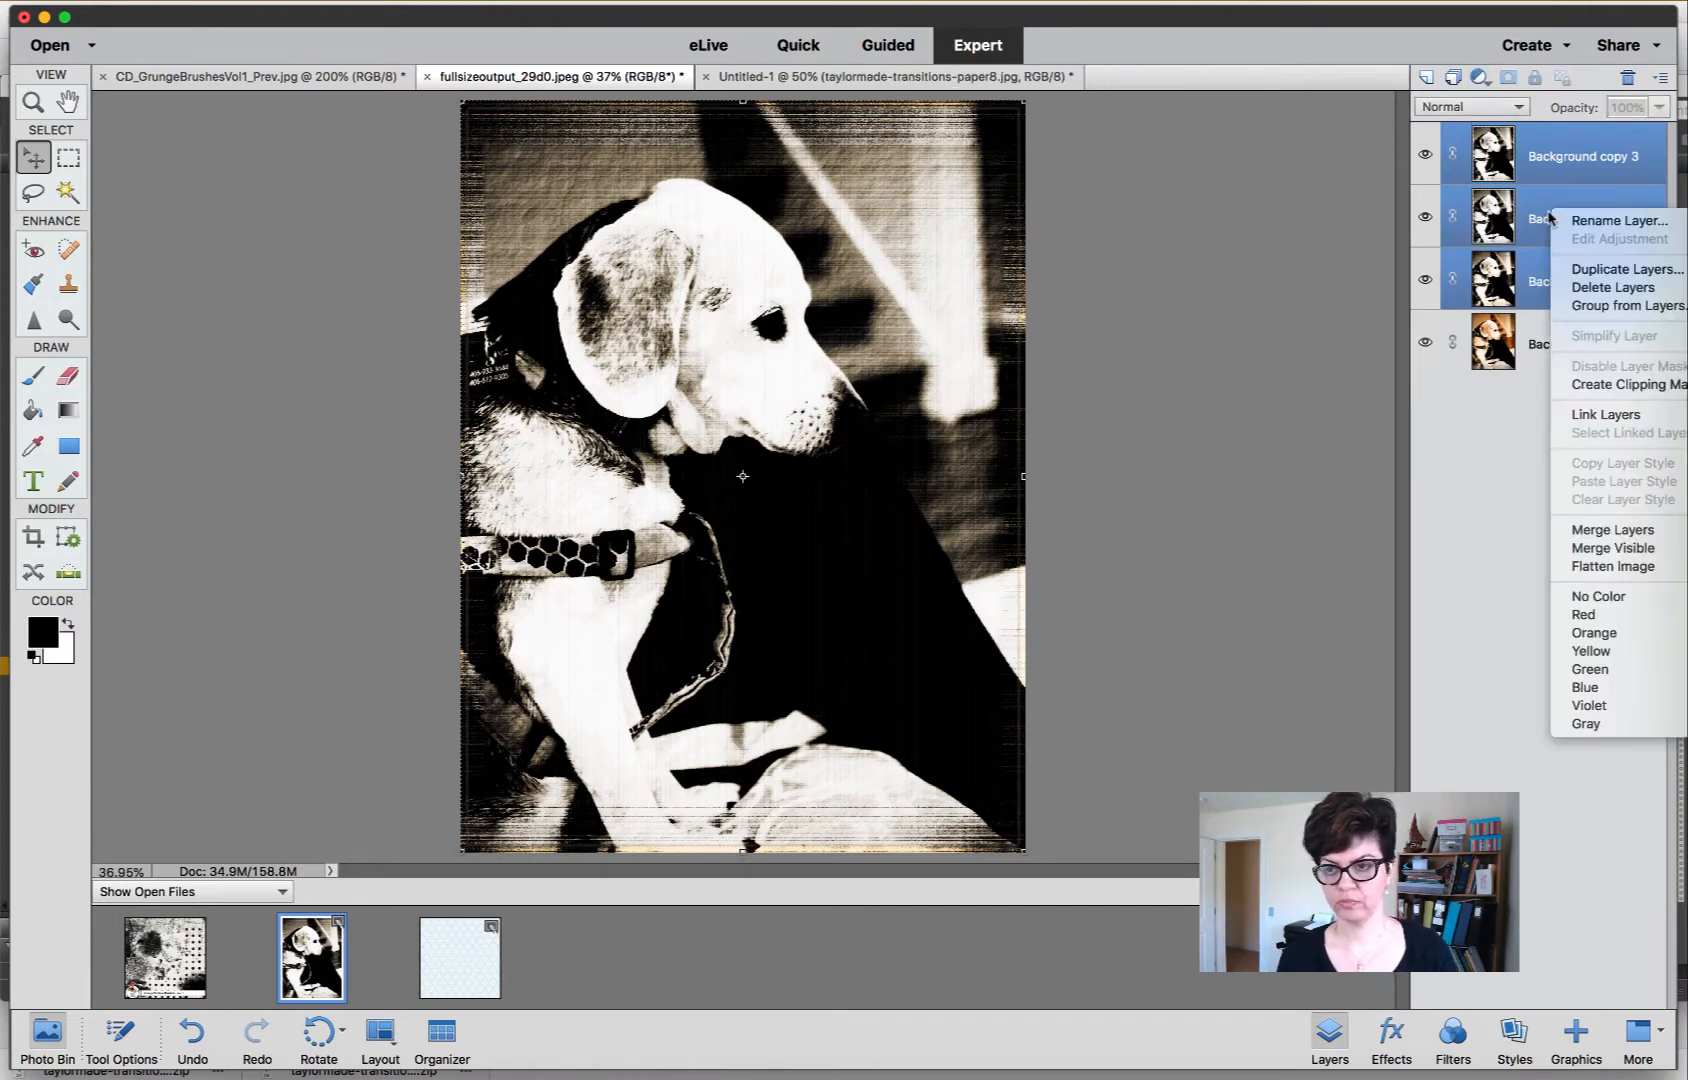
{"action": "left_click", "coordinate": [1591, 529]}
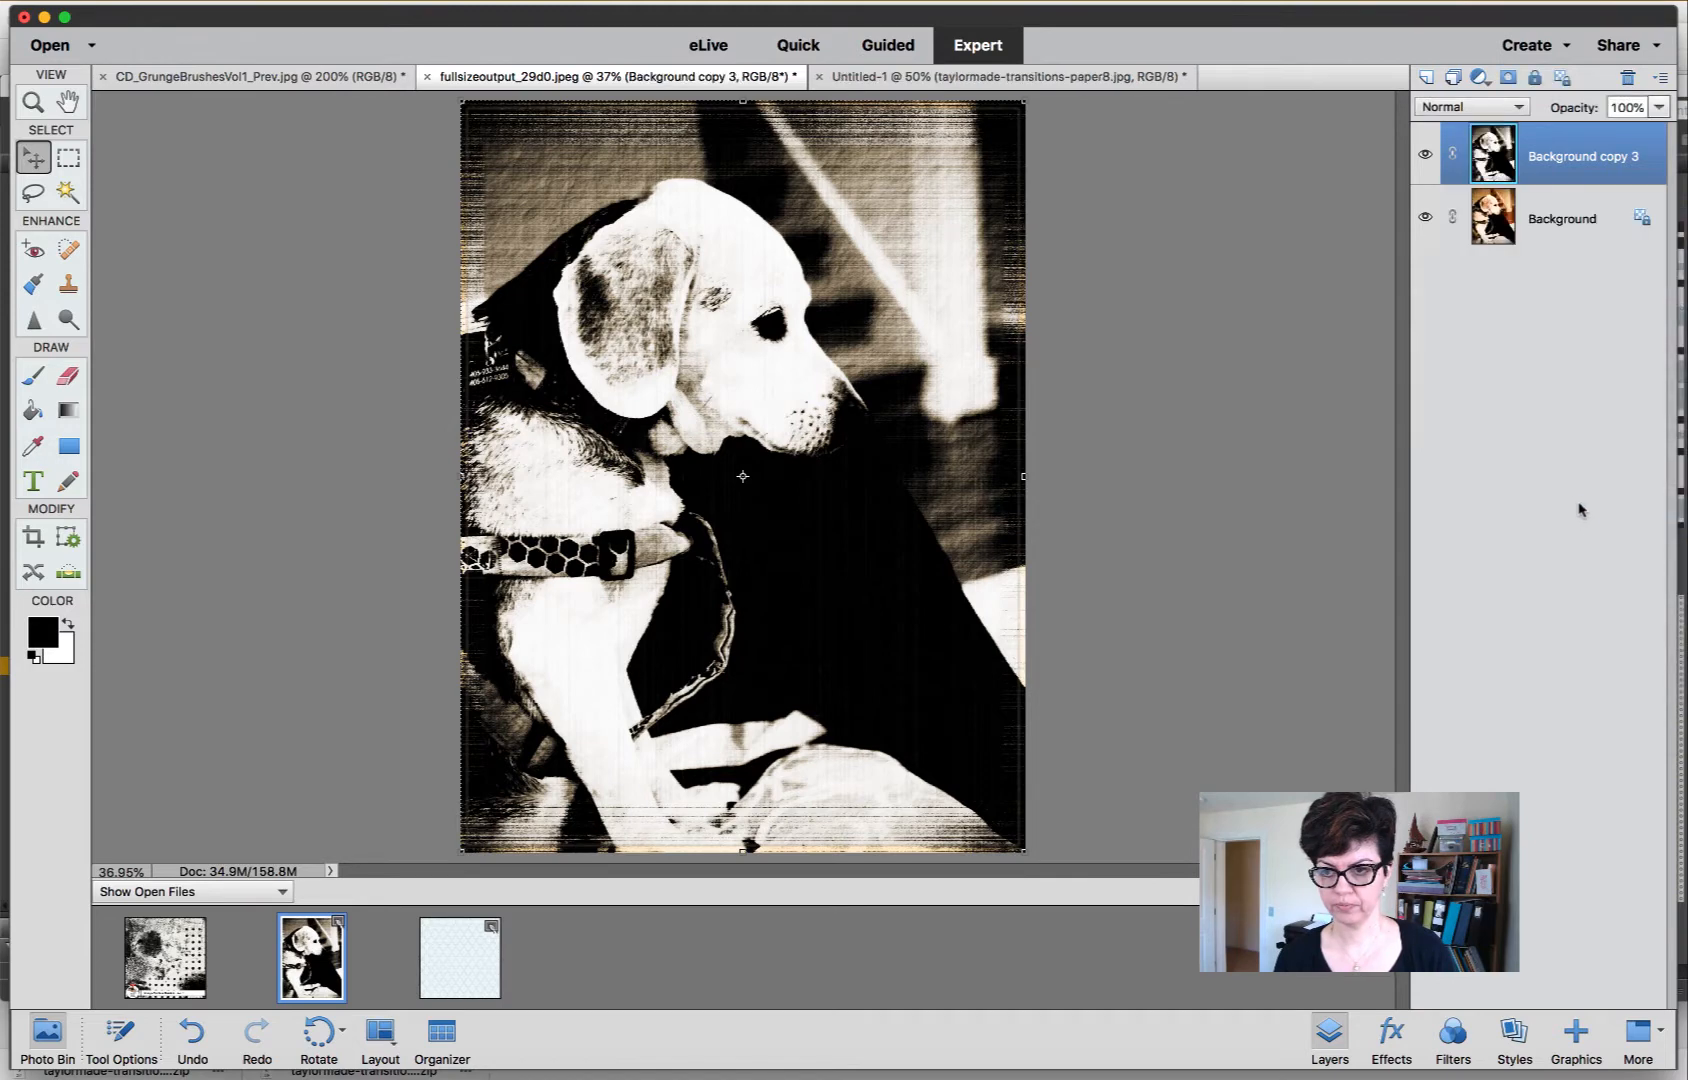
In Untitled-1, pick the GrungeTexture2 brush and set its size to 919 px.
{"action": "left_click", "coordinate": [874, 78]}
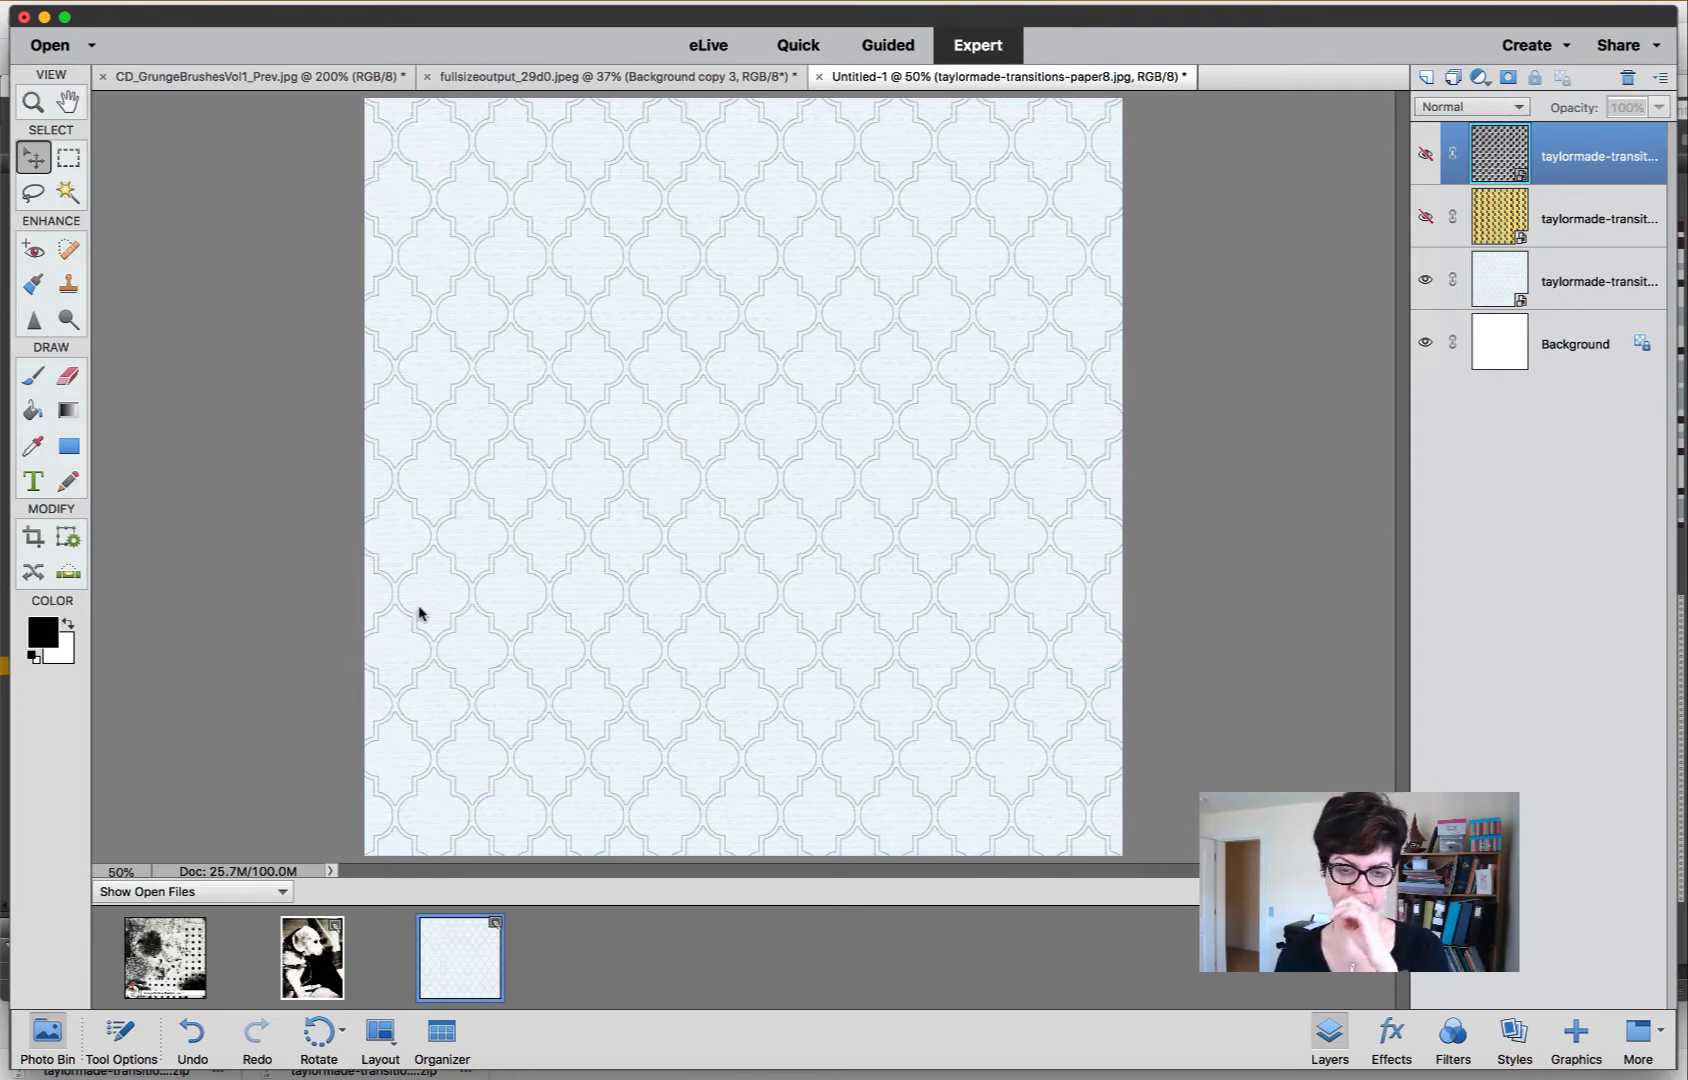
{"action": "left_click", "coordinate": [33, 376]}
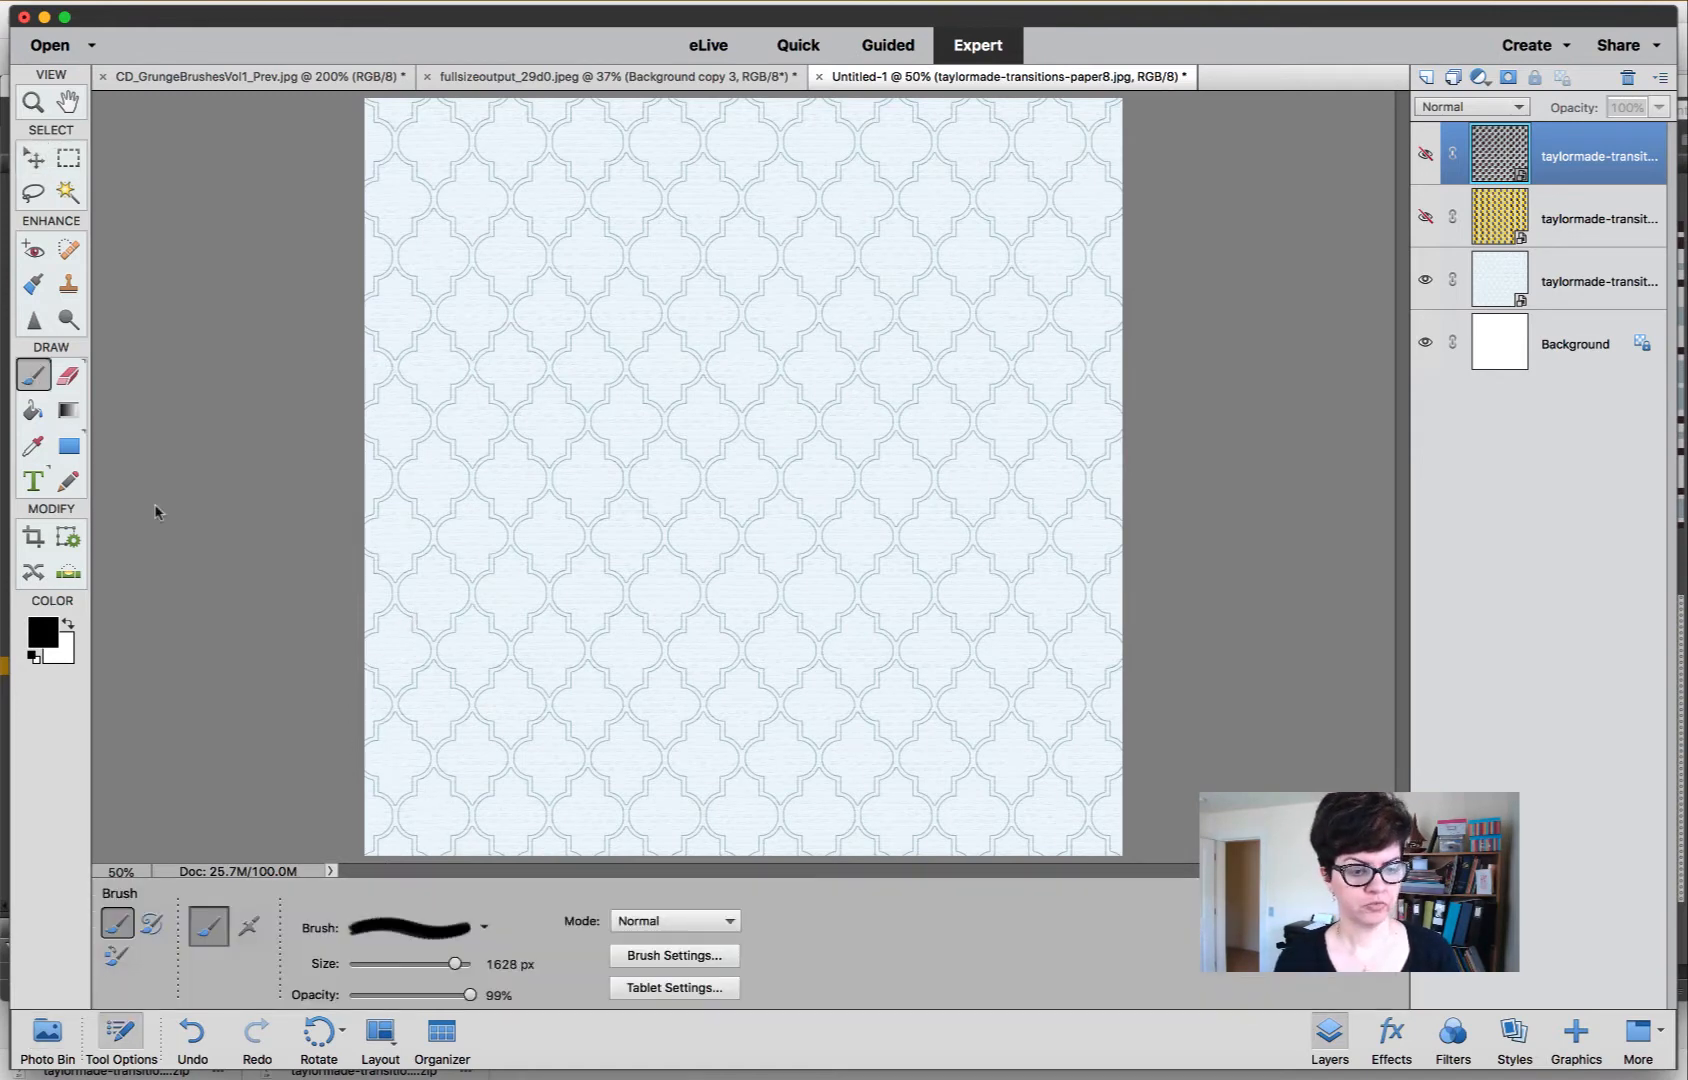
{"action": "left_click", "coordinate": [484, 928]}
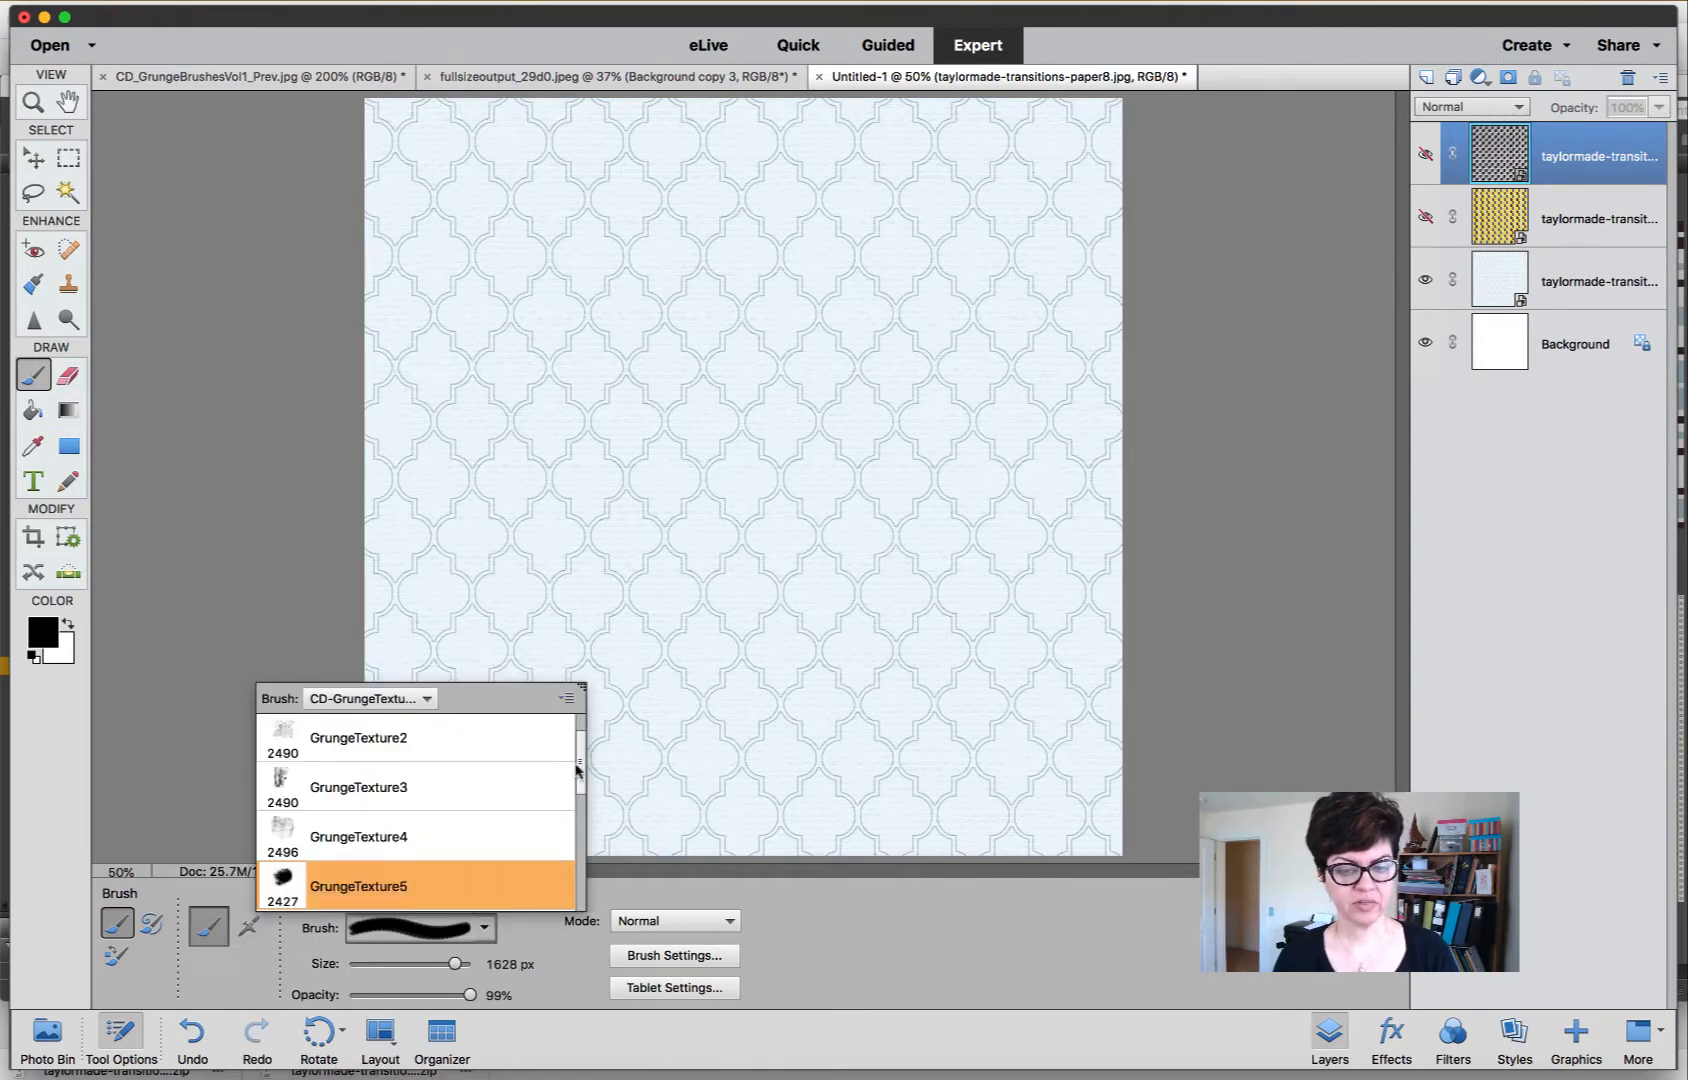
{"action": "scroll", "coordinate": [578, 765], "scroll_direction": "up", "scroll_amount": 10}
{"action": "scroll", "coordinate": [578, 750], "scroll_direction": "down", "scroll_amount": 1}
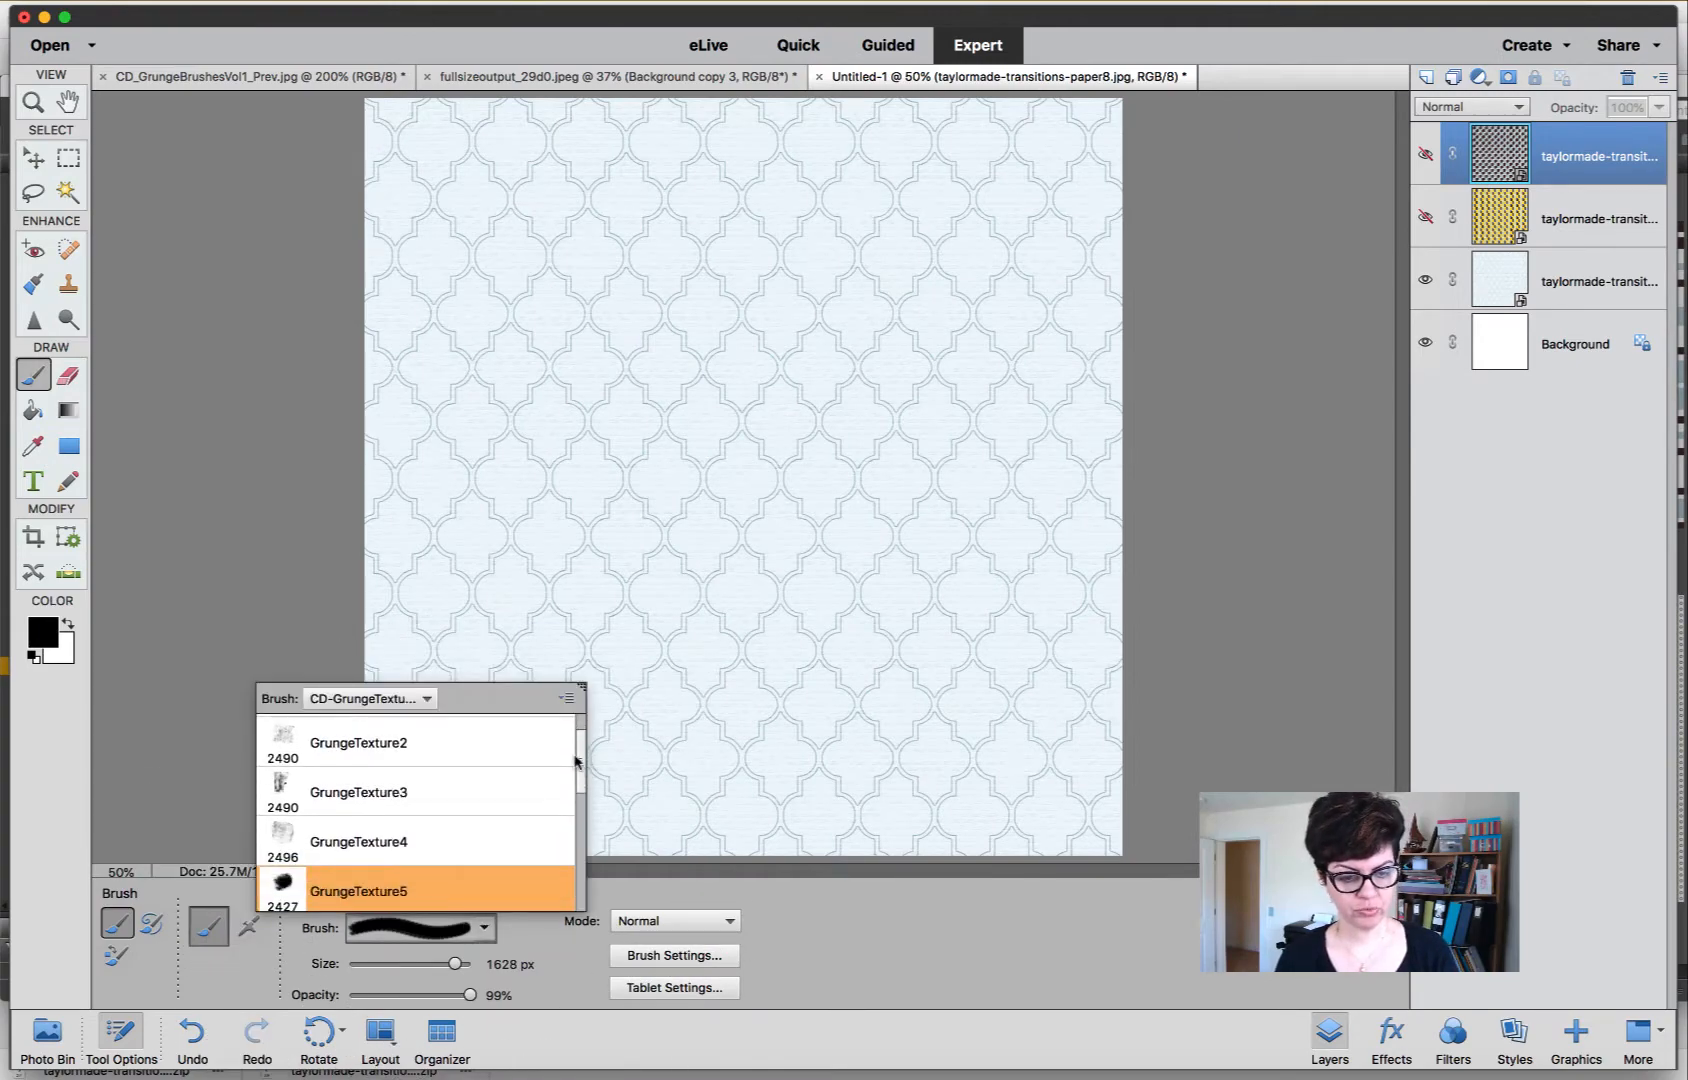
{"action": "left_click", "coordinate": [408, 755]}
{"action": "left_click", "coordinate": [688, 580]}
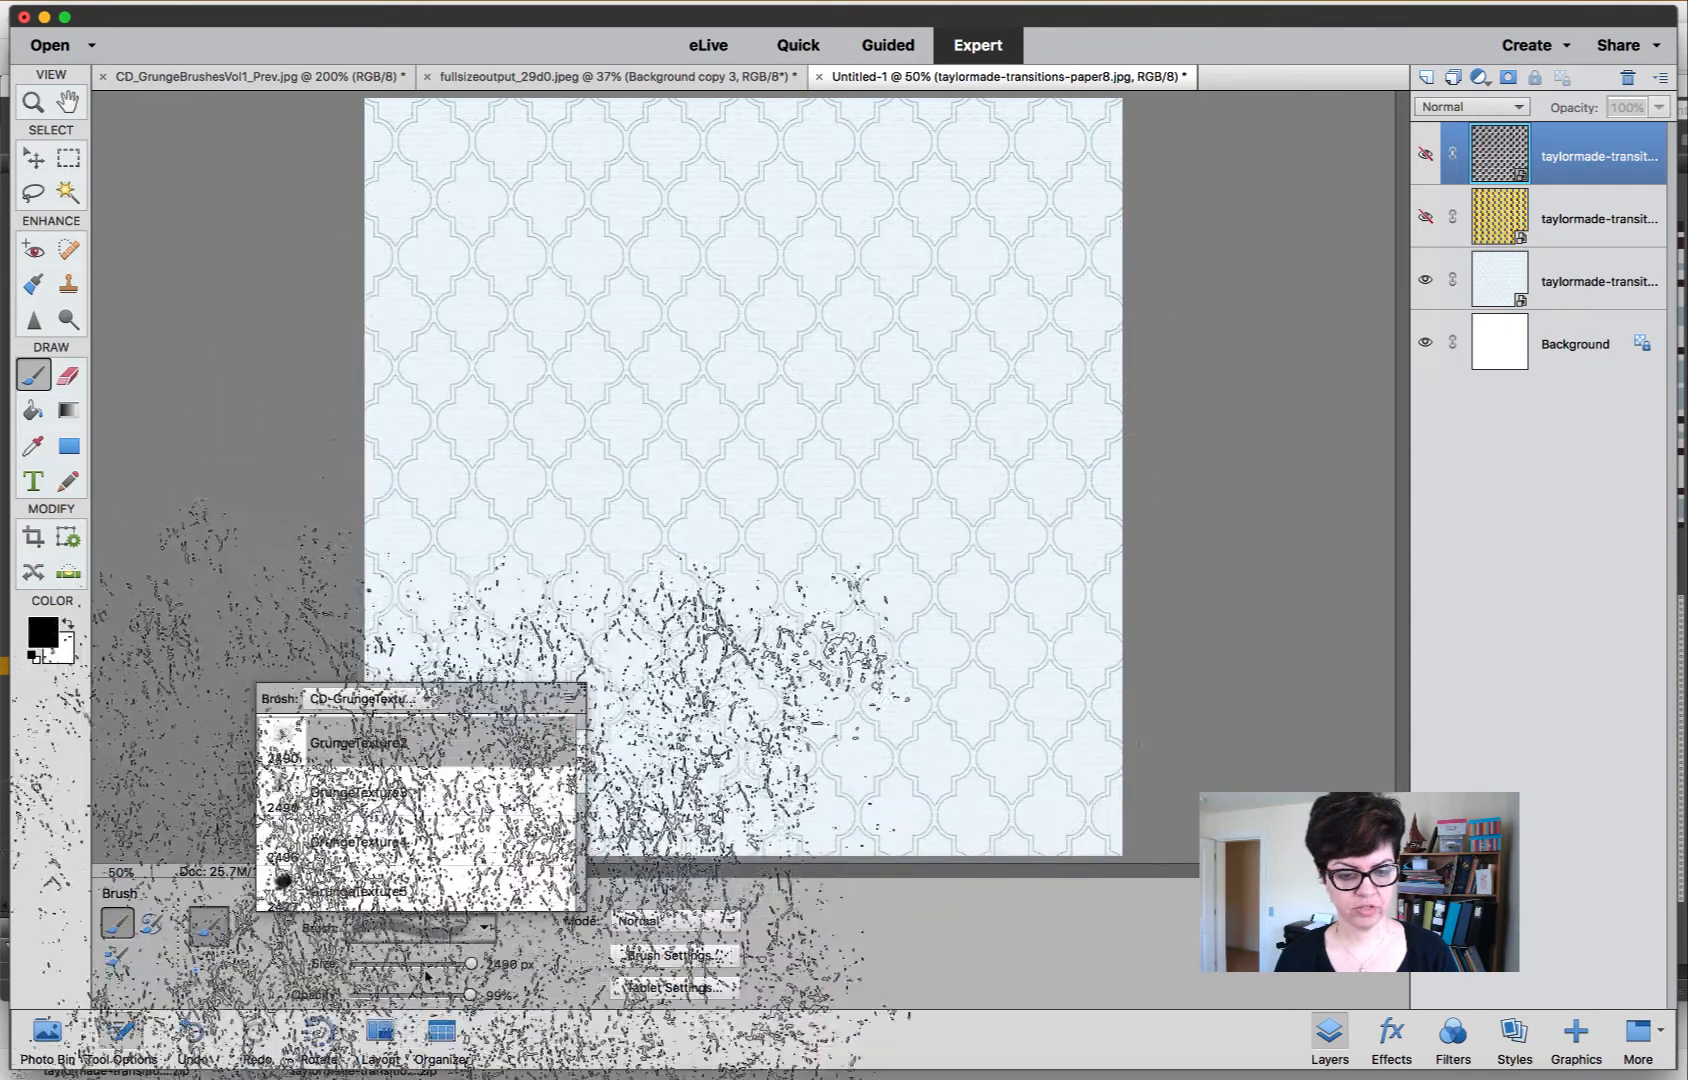
{"action": "left_click_drag", "start_coordinate": [470, 964], "coordinate": [441, 965]}
{"action": "left_click_drag", "start_coordinate": [665, 690], "coordinate": [667, 685]}
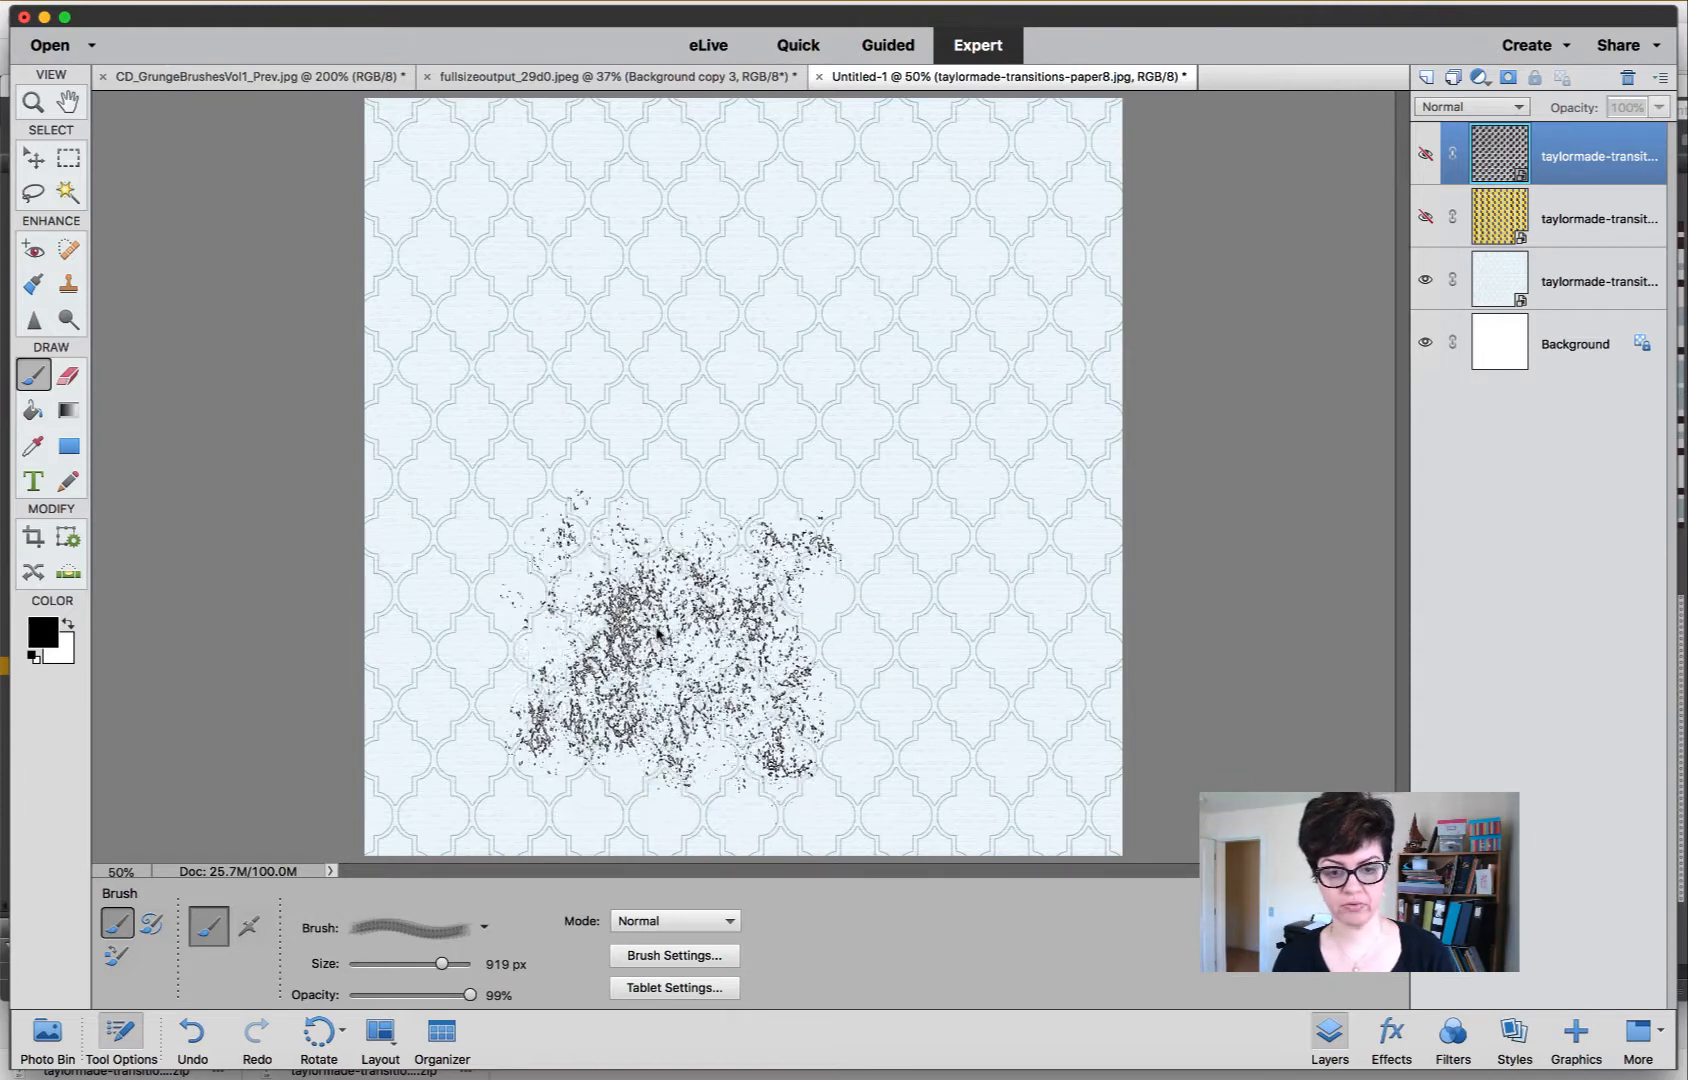
Set the grunge brush's scatter to 23%, spacing to 17% and fade to 21, keeping Normal mode.
{"action": "left_click", "coordinate": [672, 921]}
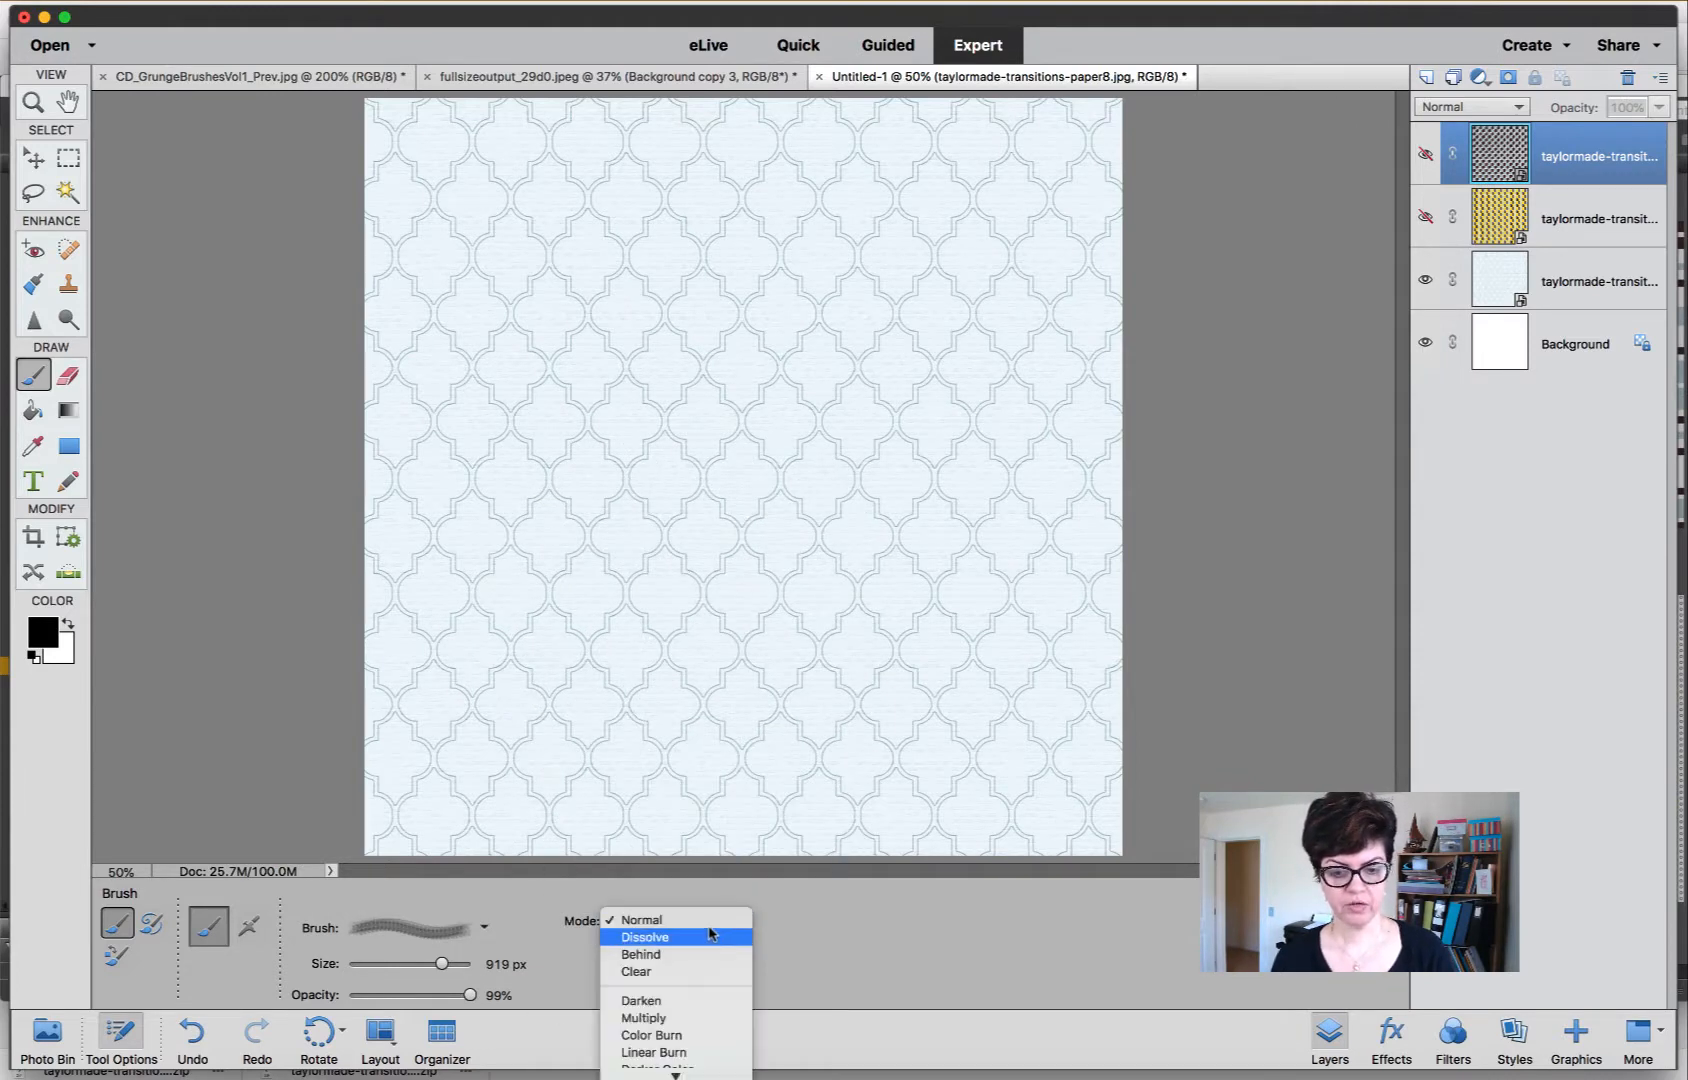
{"action": "left_click", "coordinate": [775, 919]}
{"action": "left_click", "coordinate": [714, 958]}
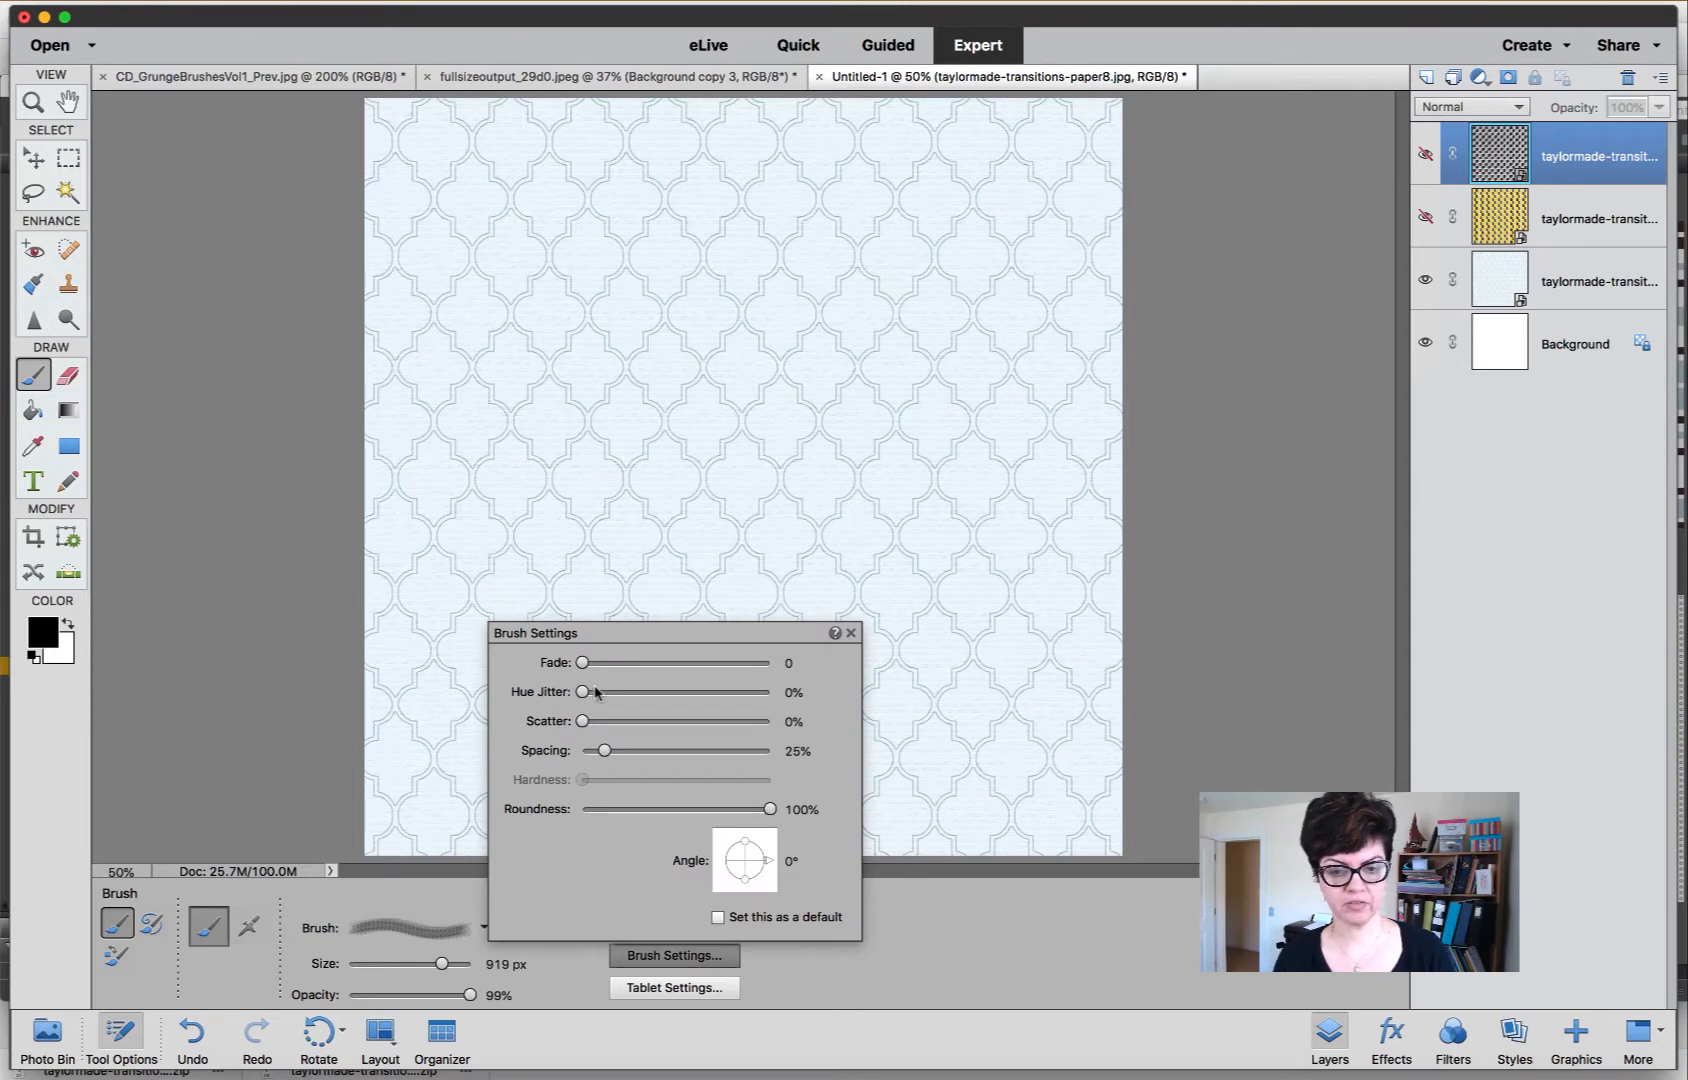
{"action": "left_click_drag", "start_coordinate": [583, 724], "coordinate": [618, 729]}
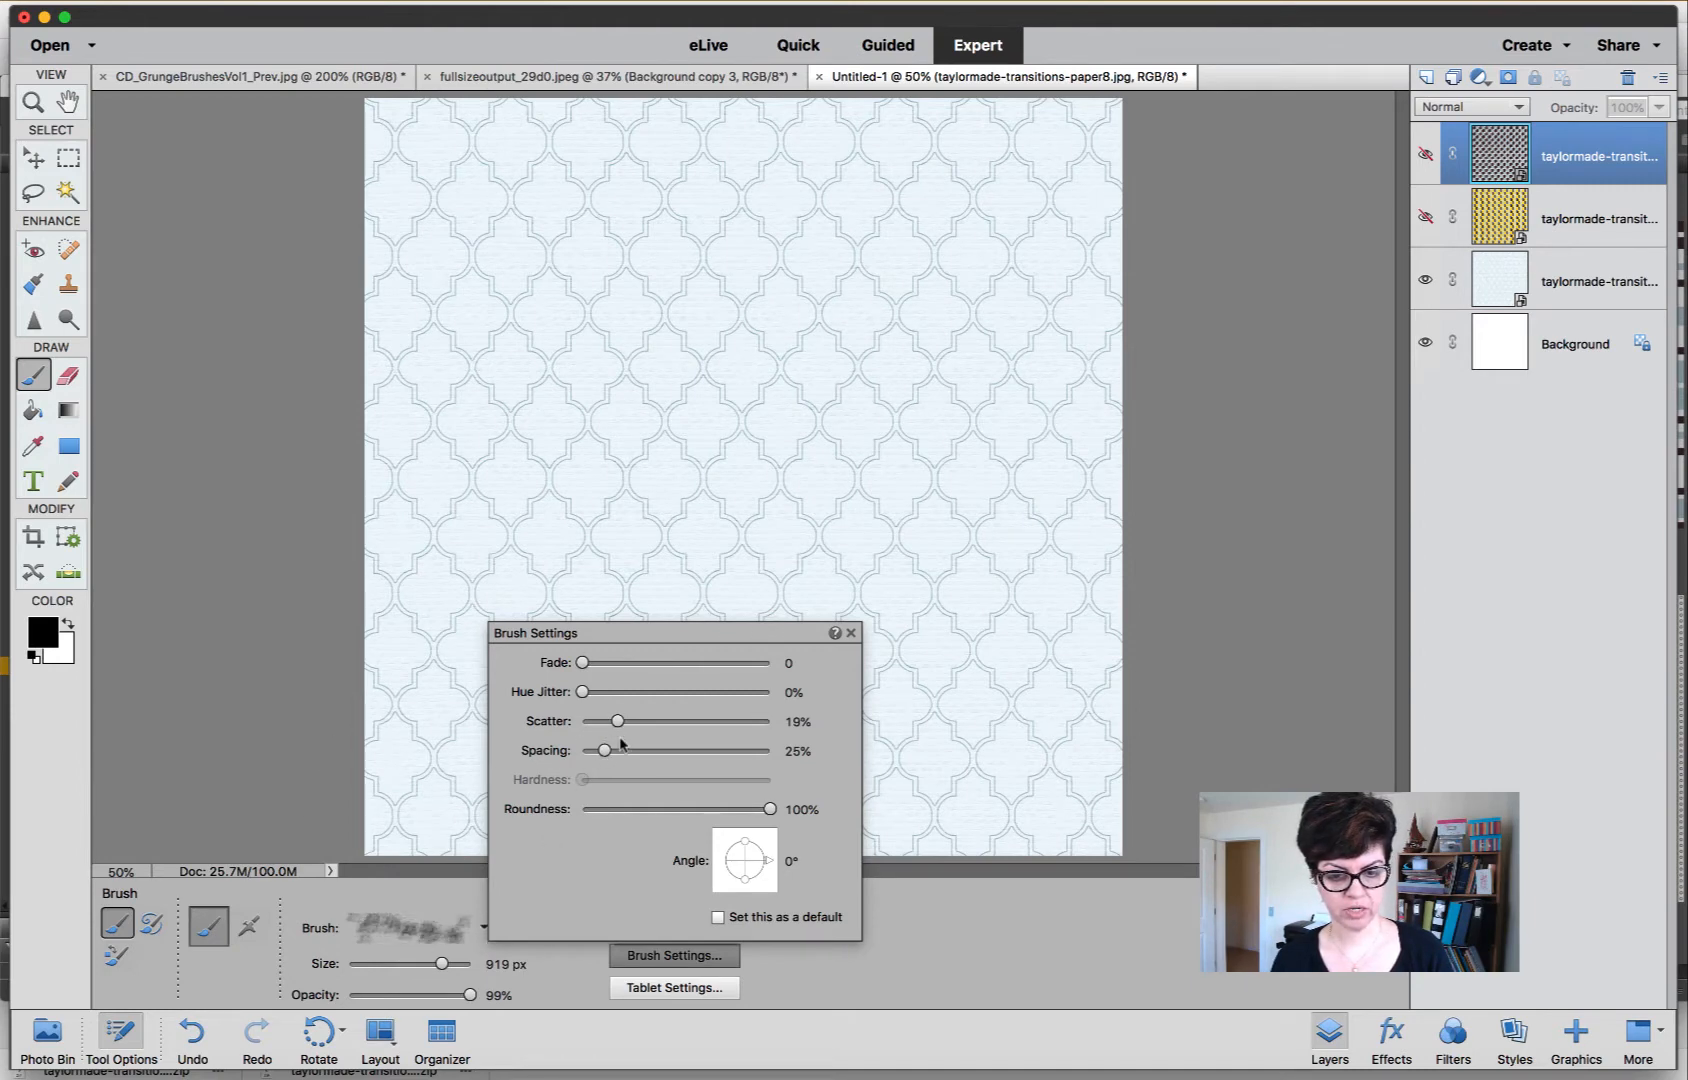
{"action": "left_click_drag", "start_coordinate": [603, 755], "coordinate": [597, 754]}
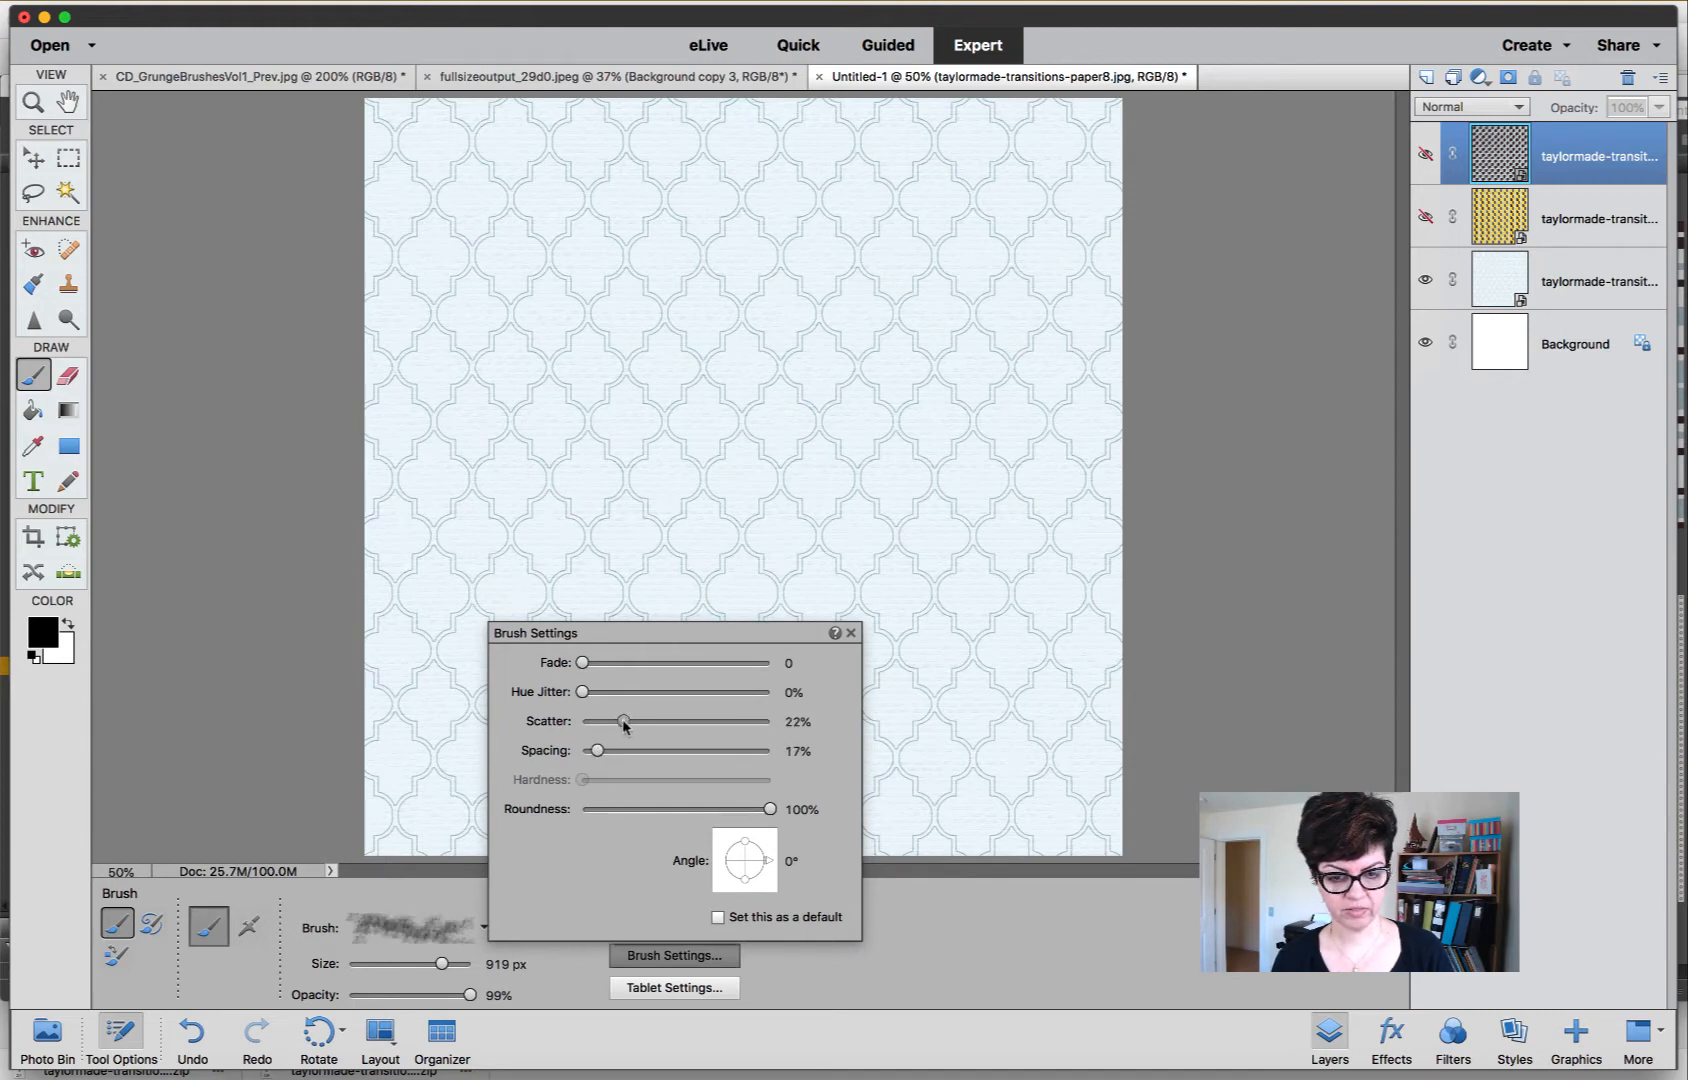
{"action": "left_click_drag", "start_coordinate": [624, 724], "coordinate": [626, 722]}
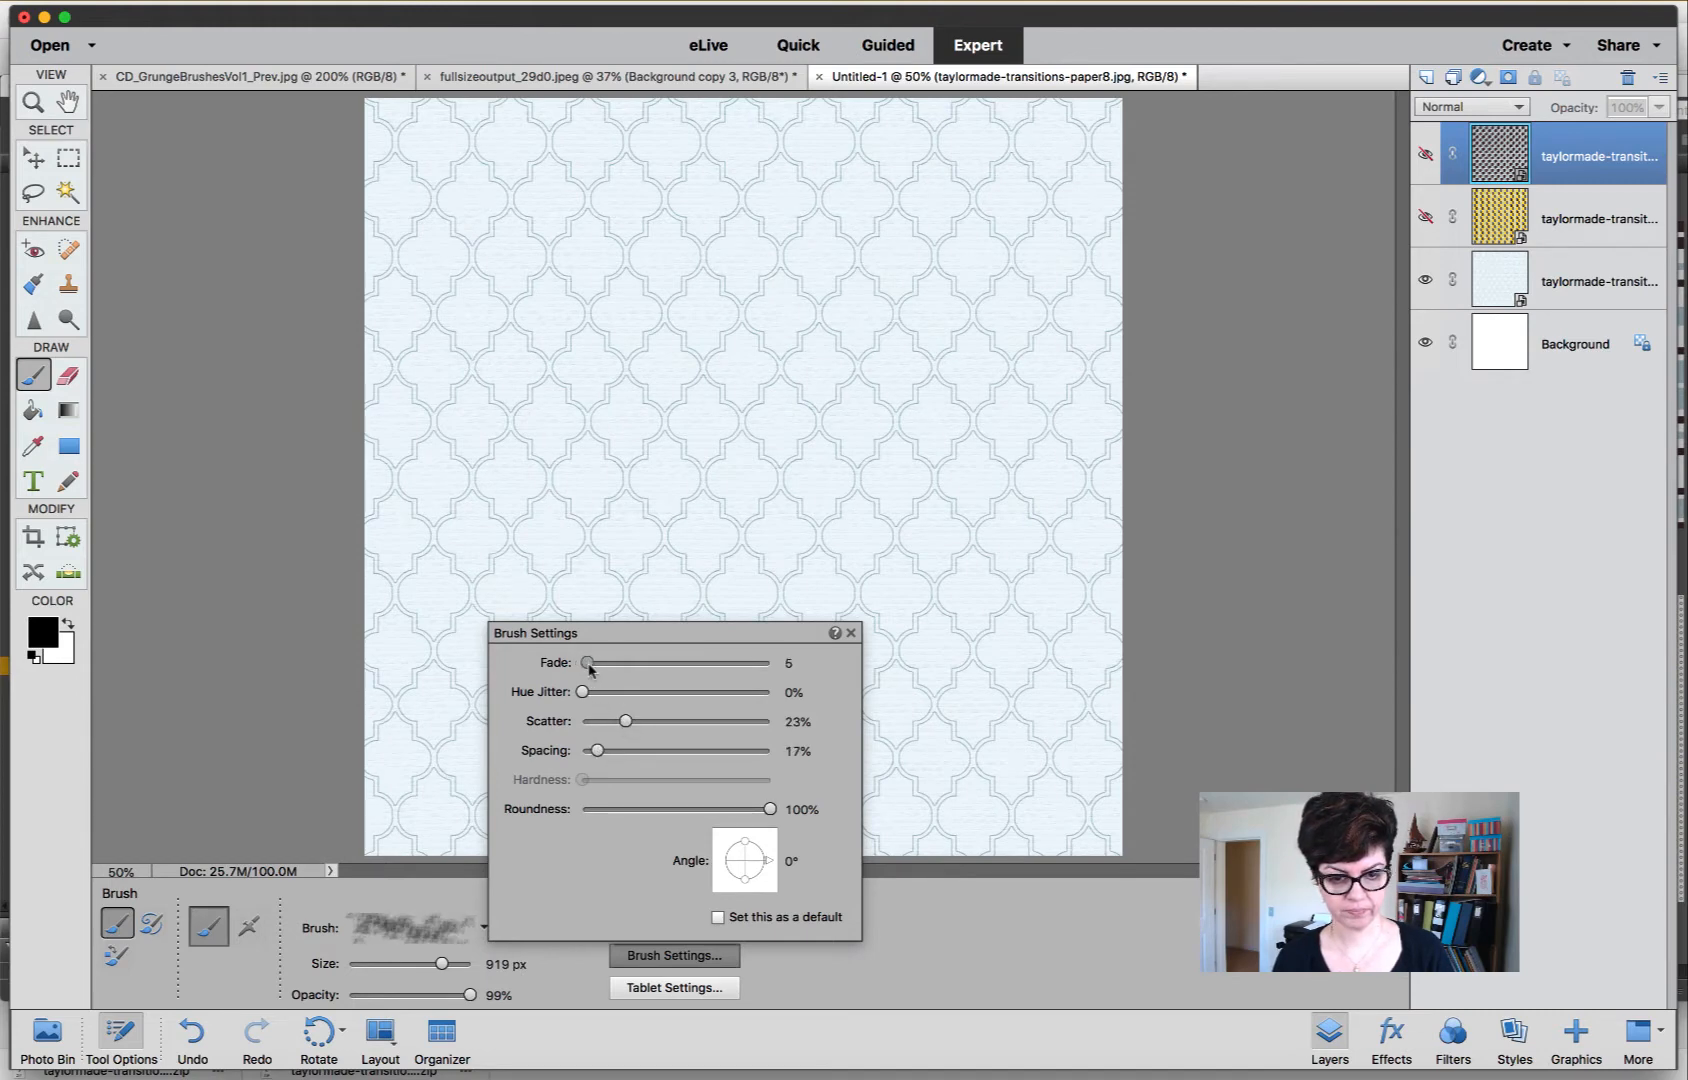
{"action": "left_click_drag", "start_coordinate": [583, 662], "coordinate": [605, 664]}
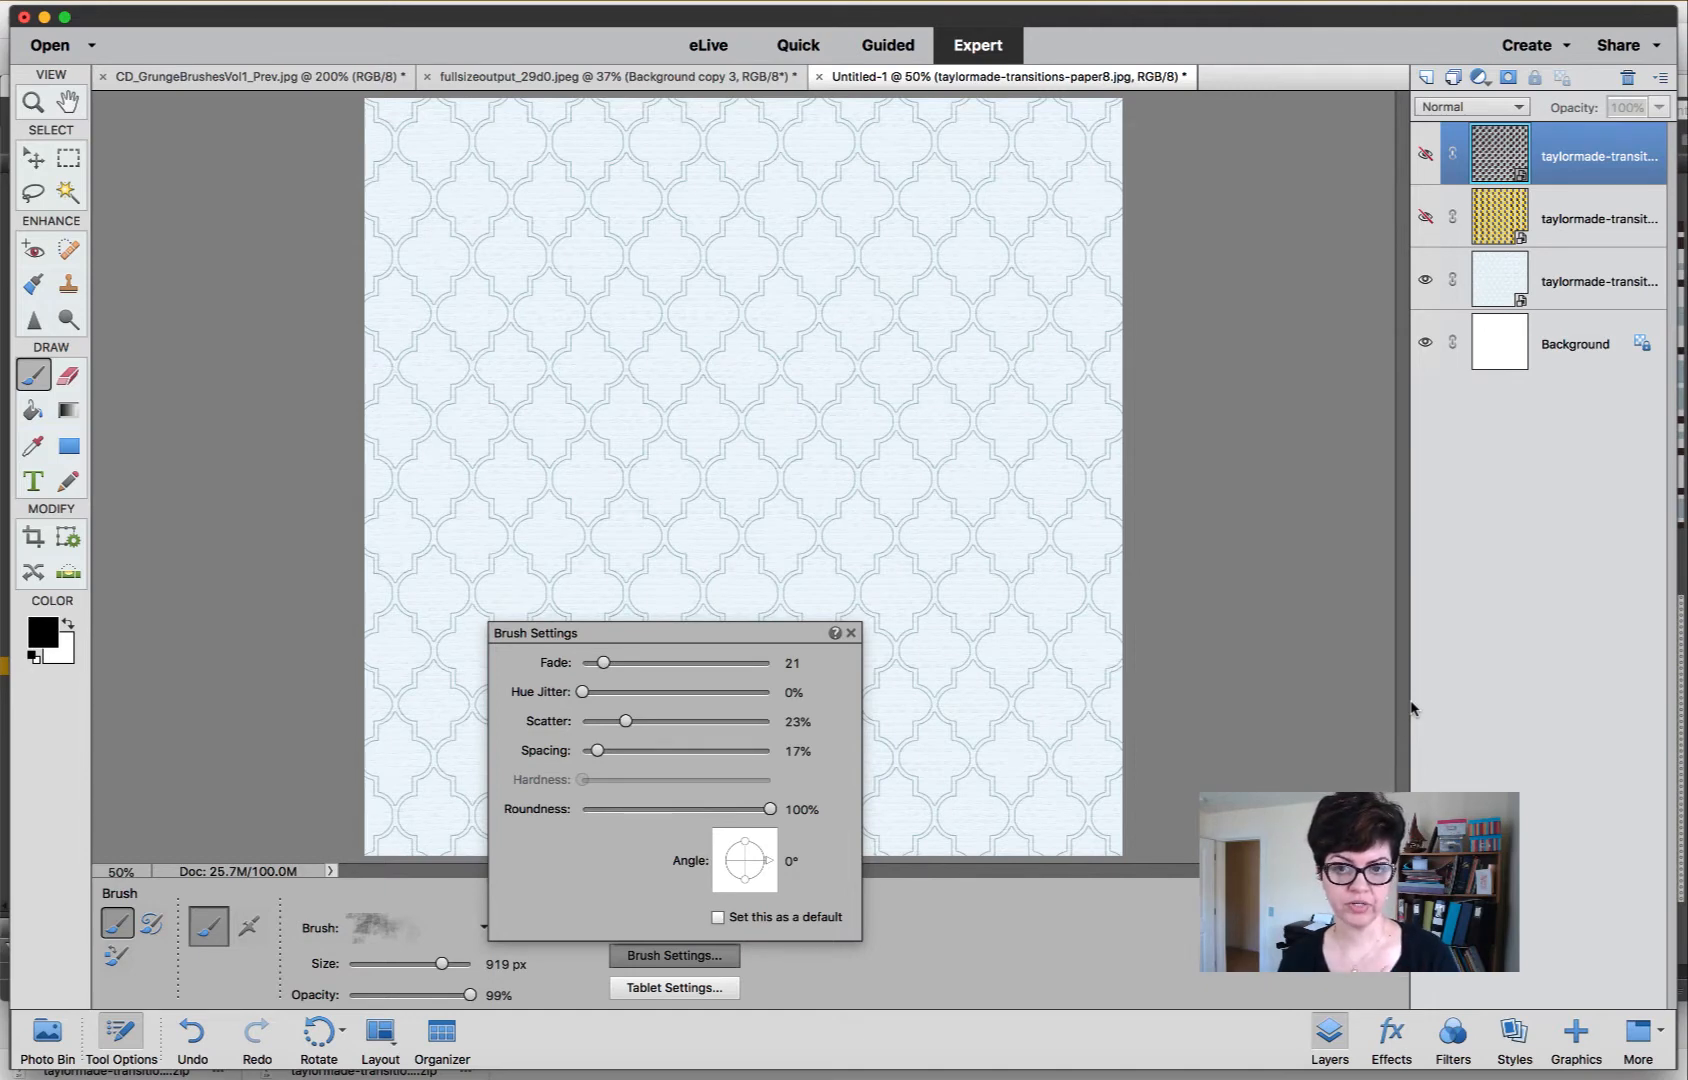
Add a new layer above the light blue paper and paint black grunge patches on both sides with a 900 px brush.
{"action": "left_click", "coordinate": [1550, 298]}
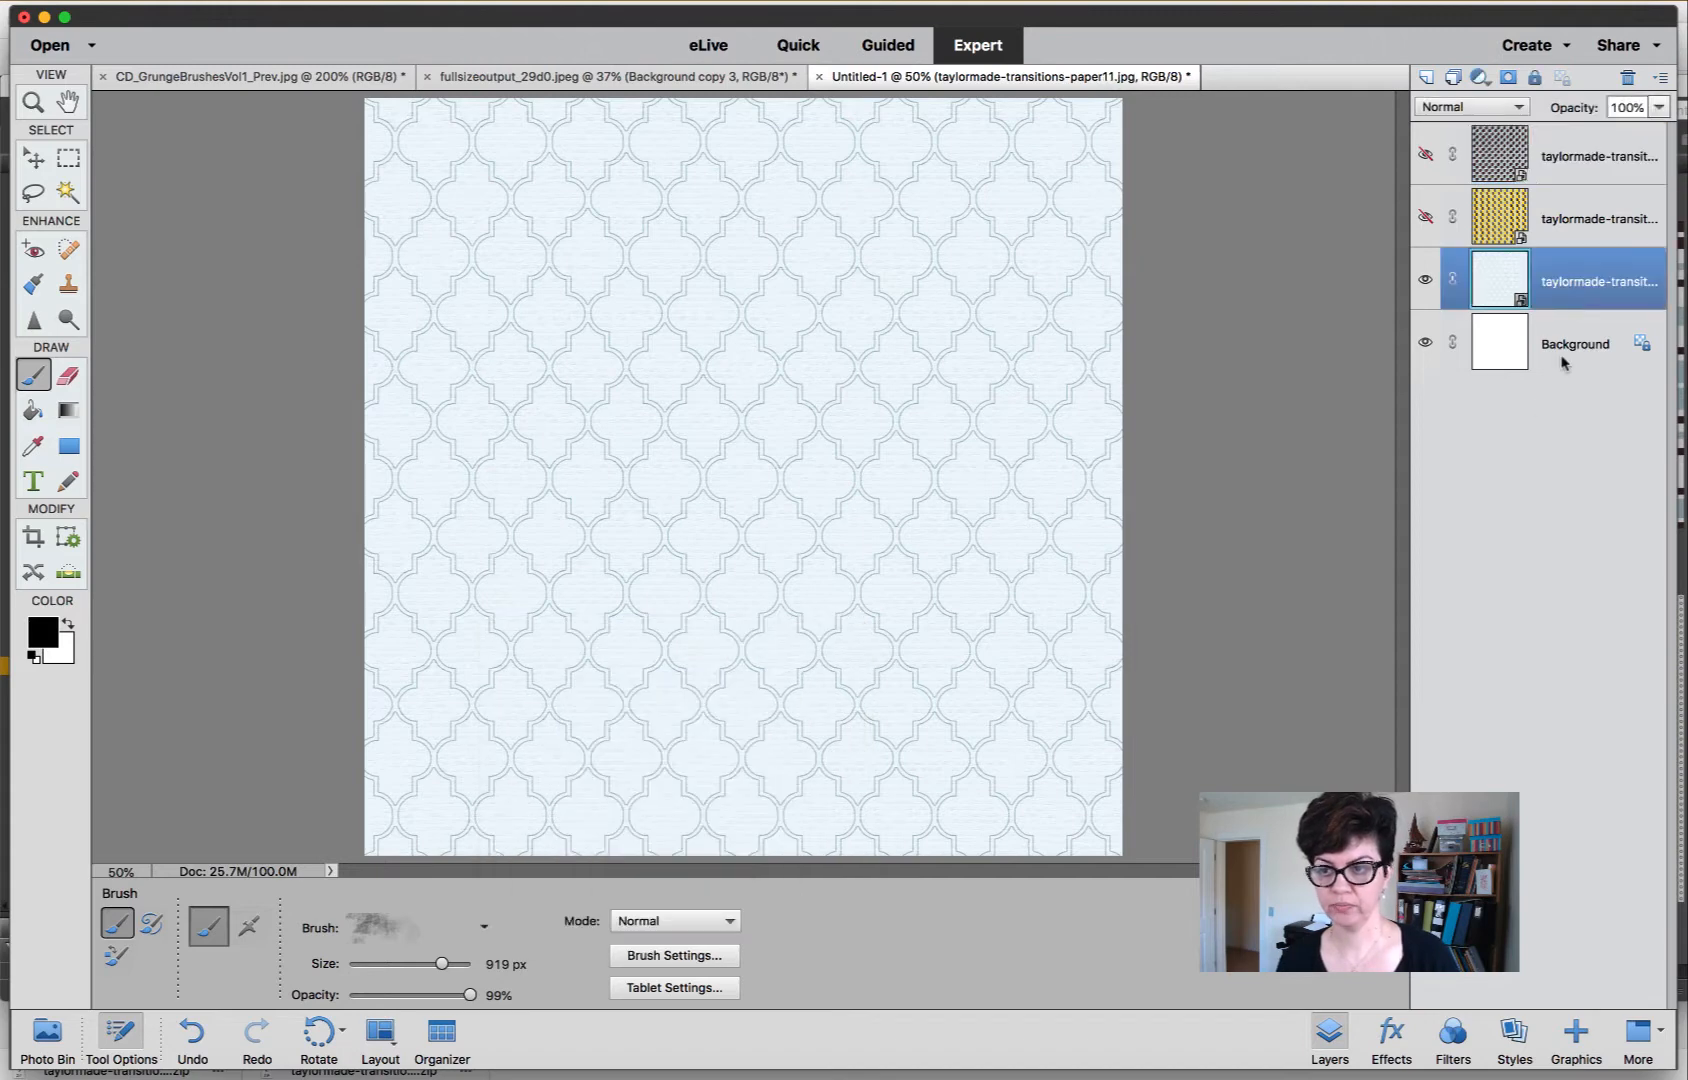
{"action": "left_click", "coordinate": [1427, 78]}
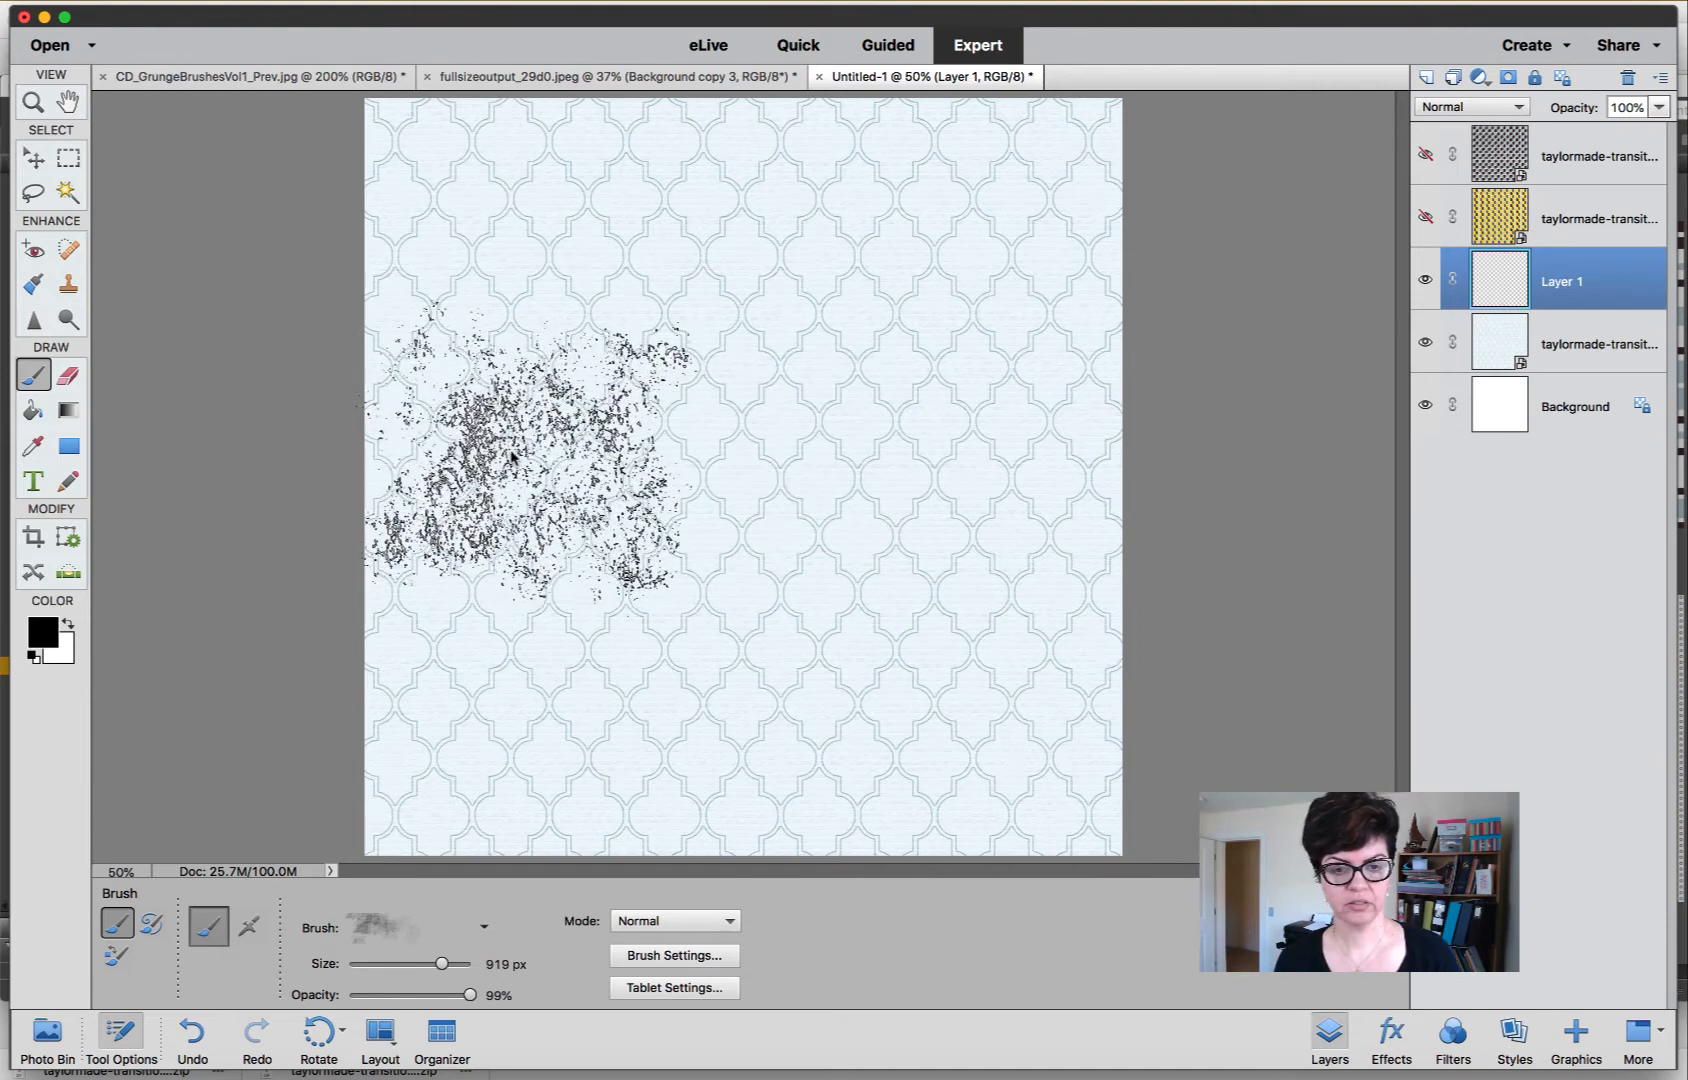
{"action": "key", "text": "["}
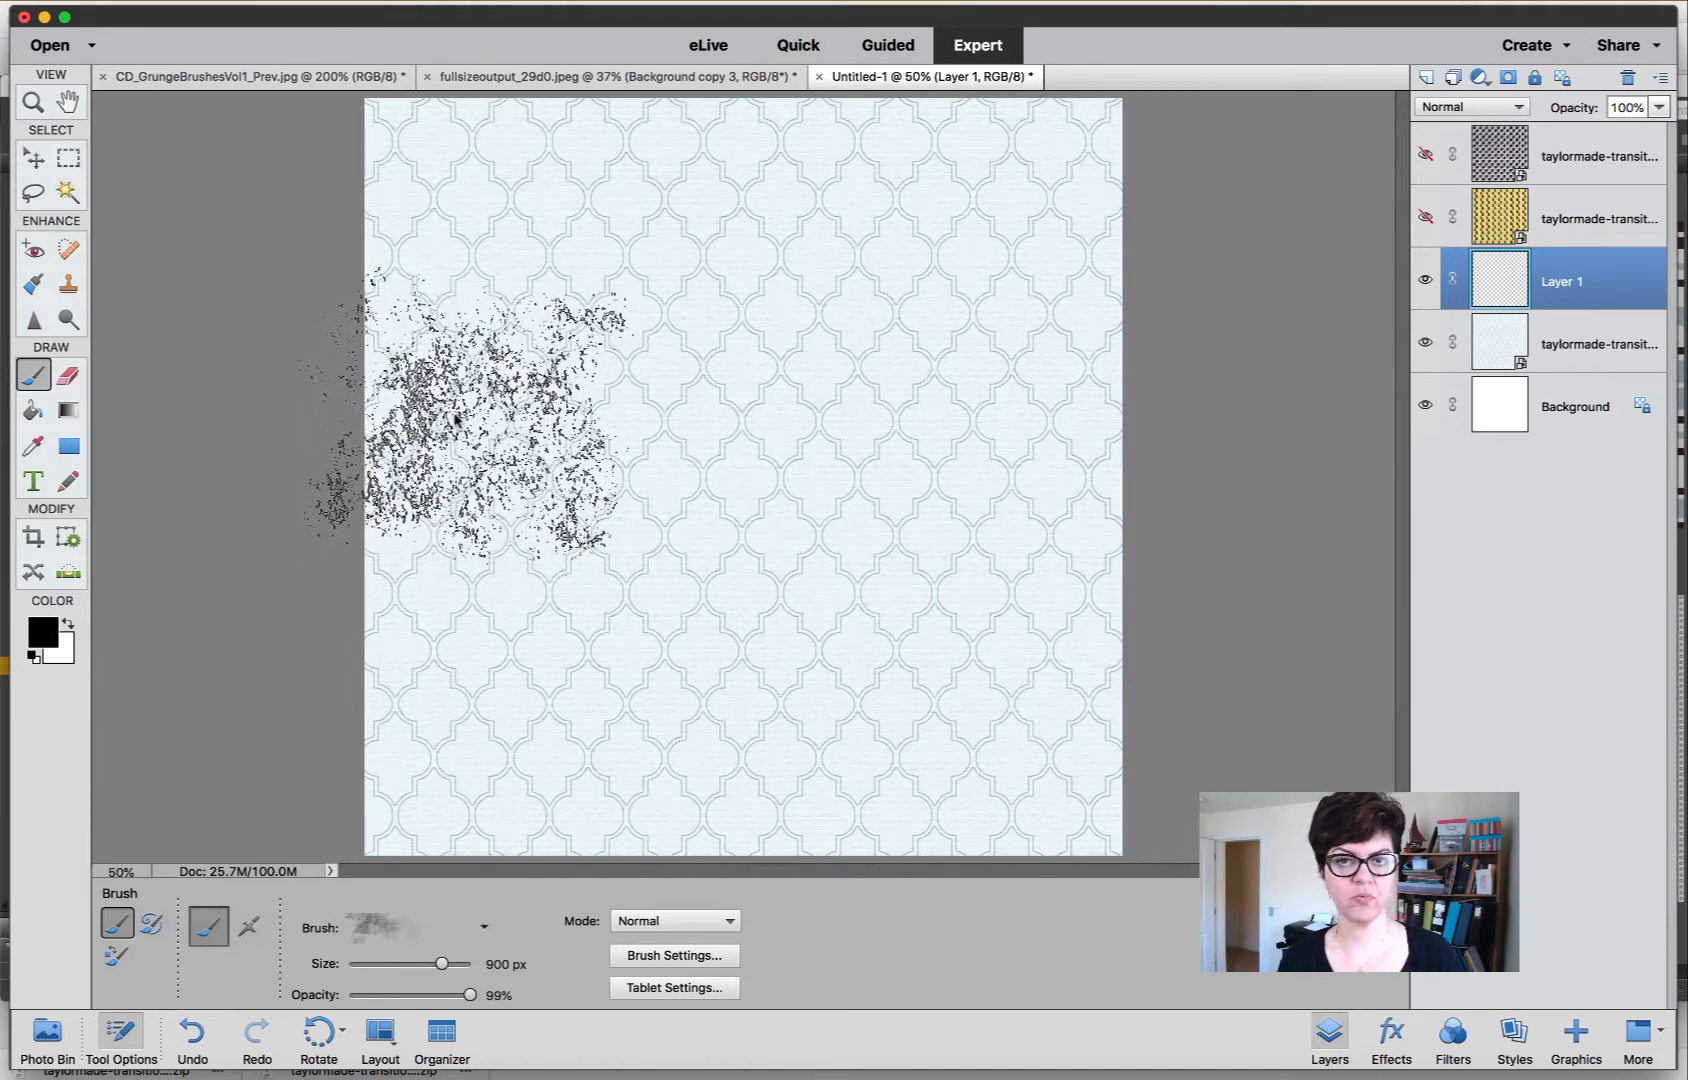
{"action": "left_click", "coordinate": [506, 411]}
{"action": "mouse_move", "coordinate": [506, 411]}
{"action": "left_mouse_down"}
{"action": "mouse_move", "coordinate": [455, 478]}
{"action": "mouse_move", "coordinate": [561, 524]}
{"action": "mouse_move", "coordinate": [579, 476]}
{"action": "mouse_move", "coordinate": [789, 614]}
{"action": "mouse_move", "coordinate": [921, 592]}
{"action": "mouse_move", "coordinate": [846, 555]}
{"action": "mouse_move", "coordinate": [895, 478]}
{"action": "mouse_move", "coordinate": [888, 582]}
{"action": "mouse_move", "coordinate": [1066, 676]}
{"action": "left_mouse_up"}
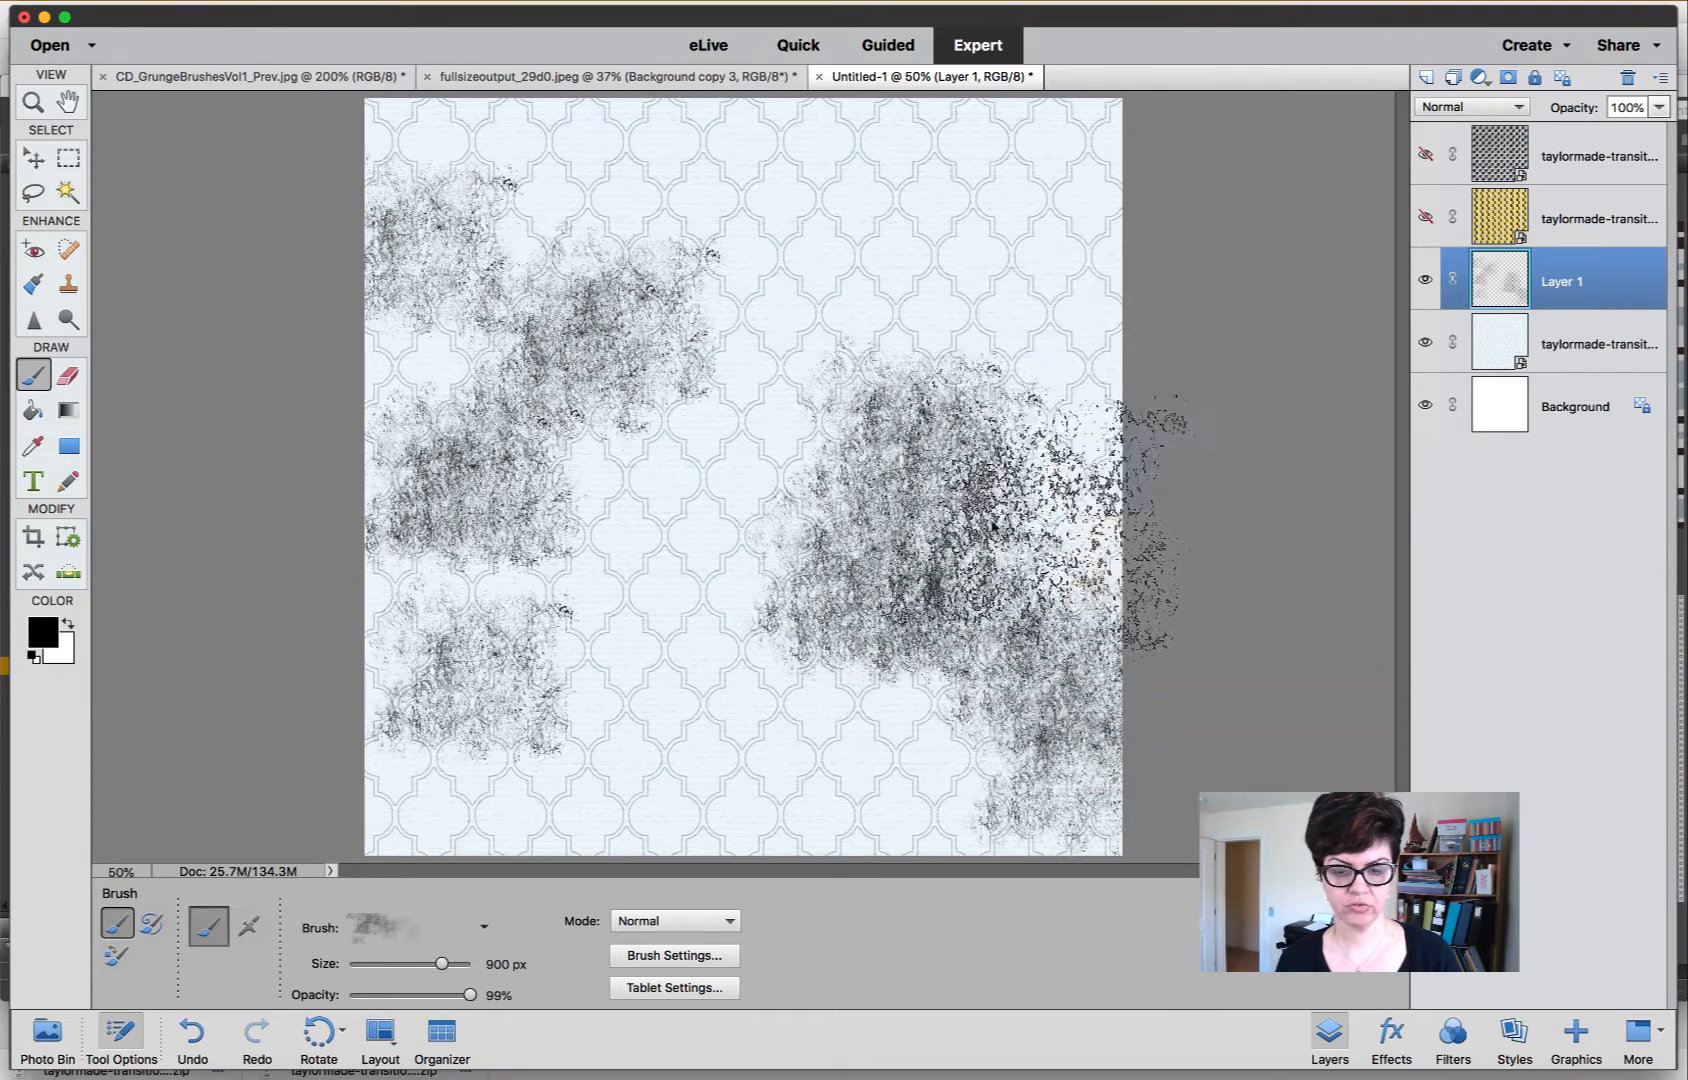
Pick the GrungeTexture3 brush, set its size to 1955 px and stamp it in black along the page's left edge on Layer 1.
{"action": "left_click", "coordinate": [480, 927]}
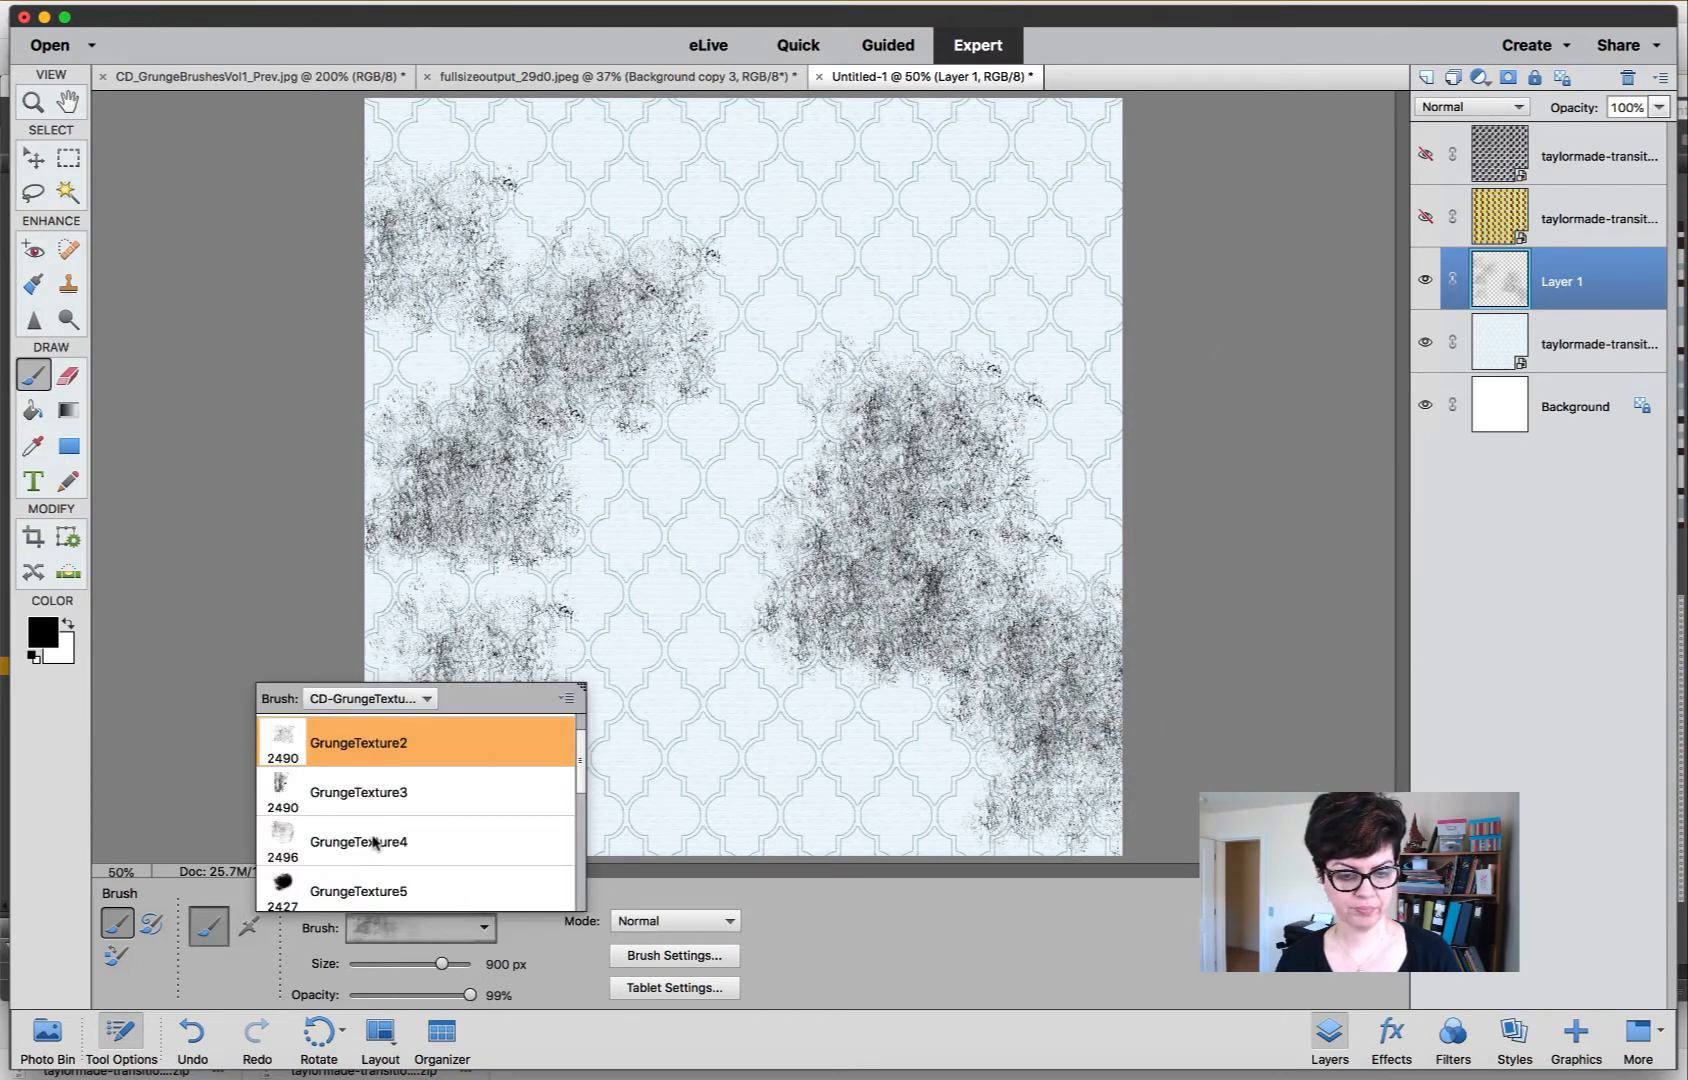
{"action": "left_click_drag", "start_coordinate": [418, 795], "coordinate": [395, 795]}
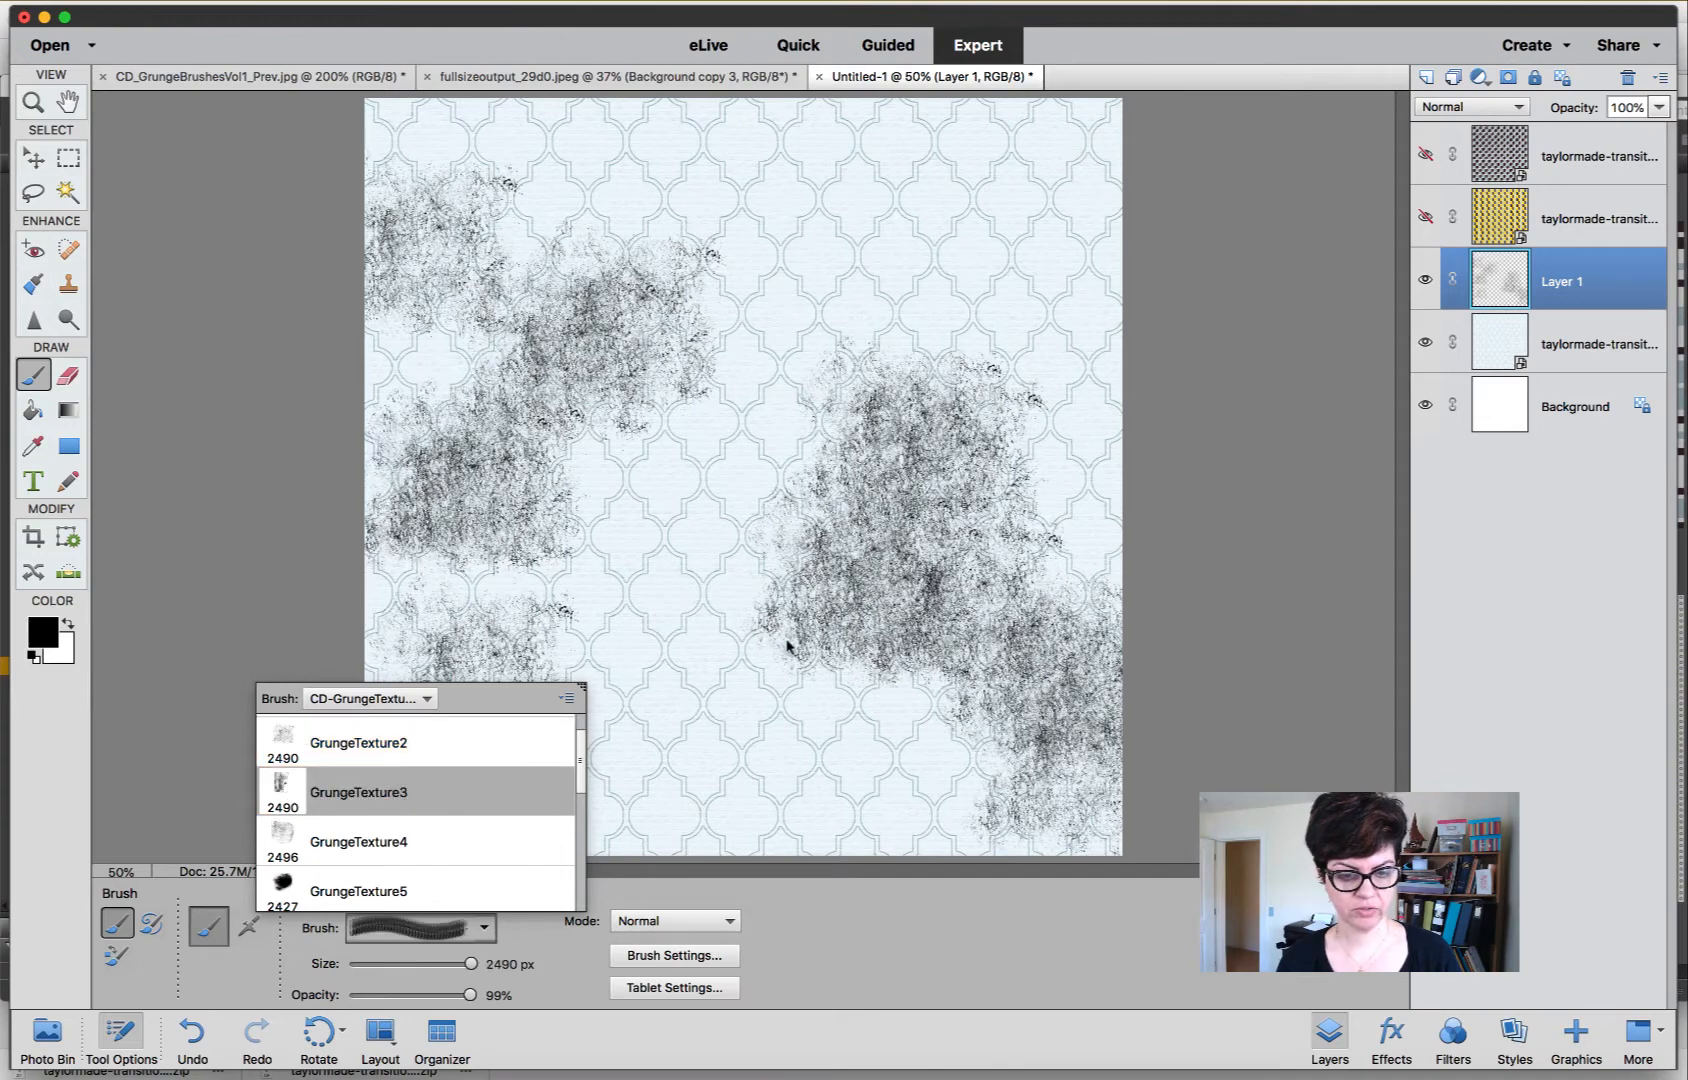
{"action": "mouse_move", "coordinate": [470, 963]}
{"action": "left_mouse_down"}
{"action": "mouse_move", "coordinate": [427, 947]}
{"action": "mouse_move", "coordinate": [426, 966]}
{"action": "mouse_move", "coordinate": [443, 964]}
{"action": "left_mouse_up"}
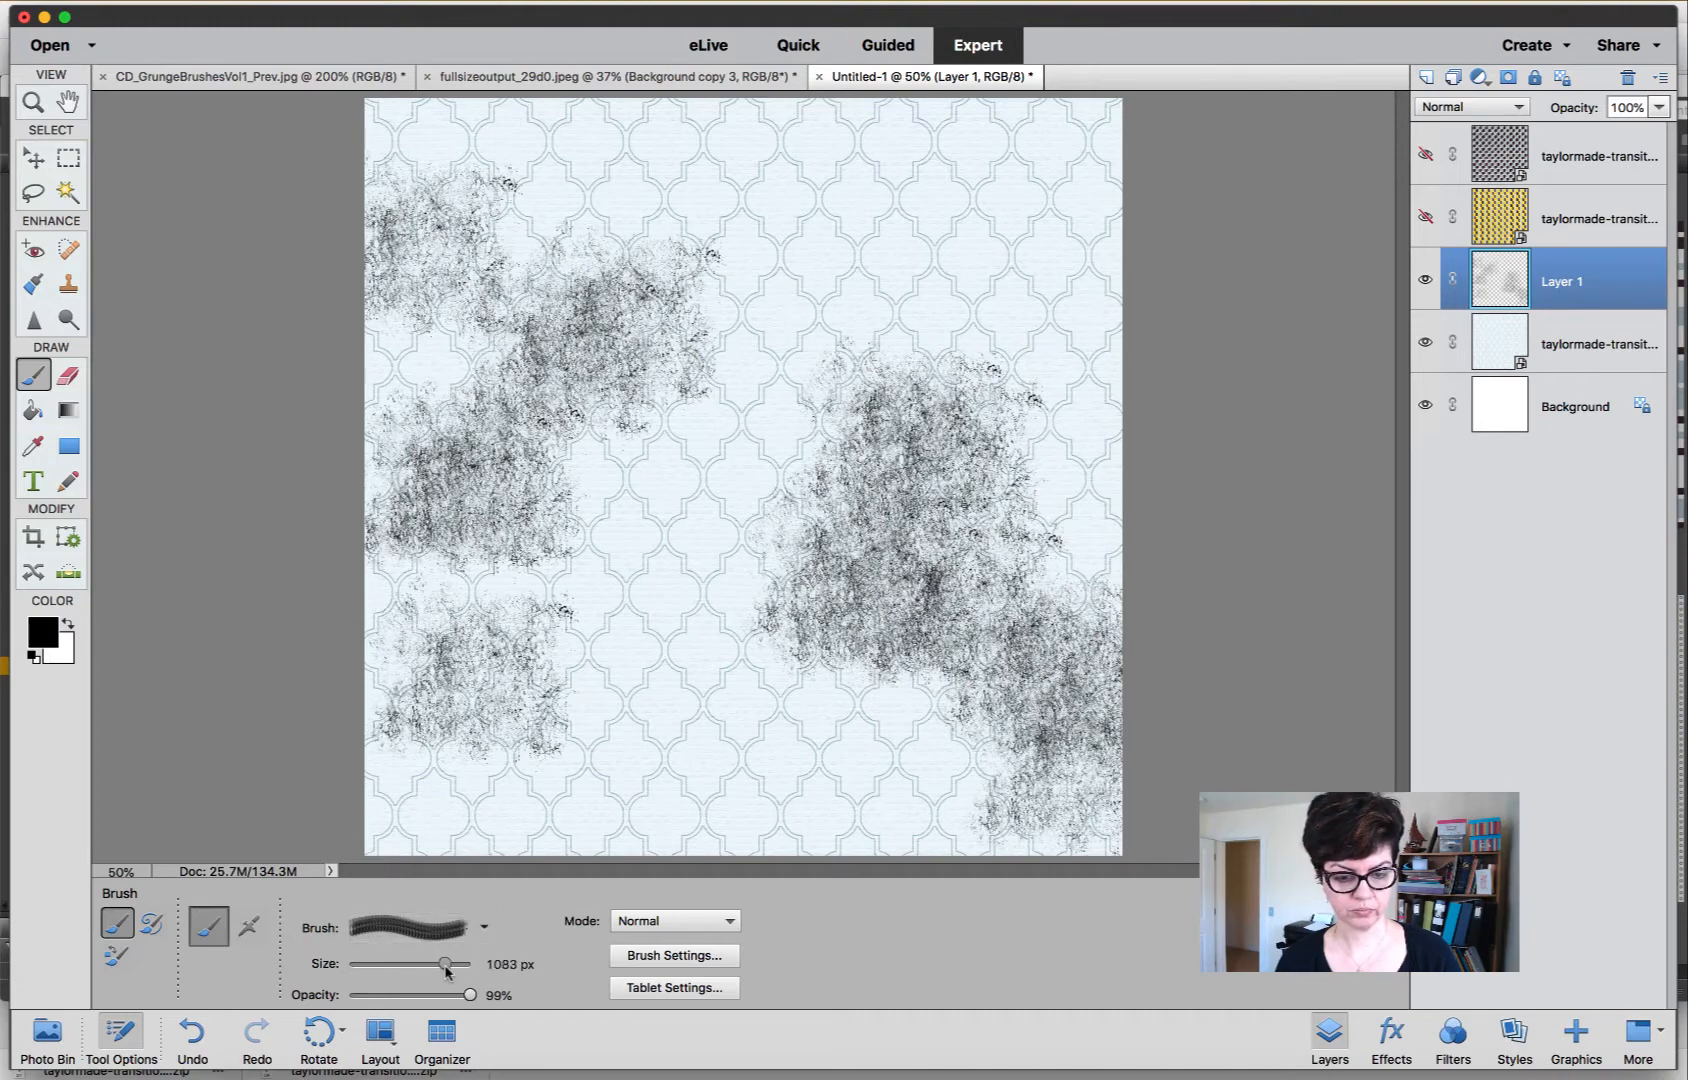
{"action": "left_click", "coordinate": [485, 490]}
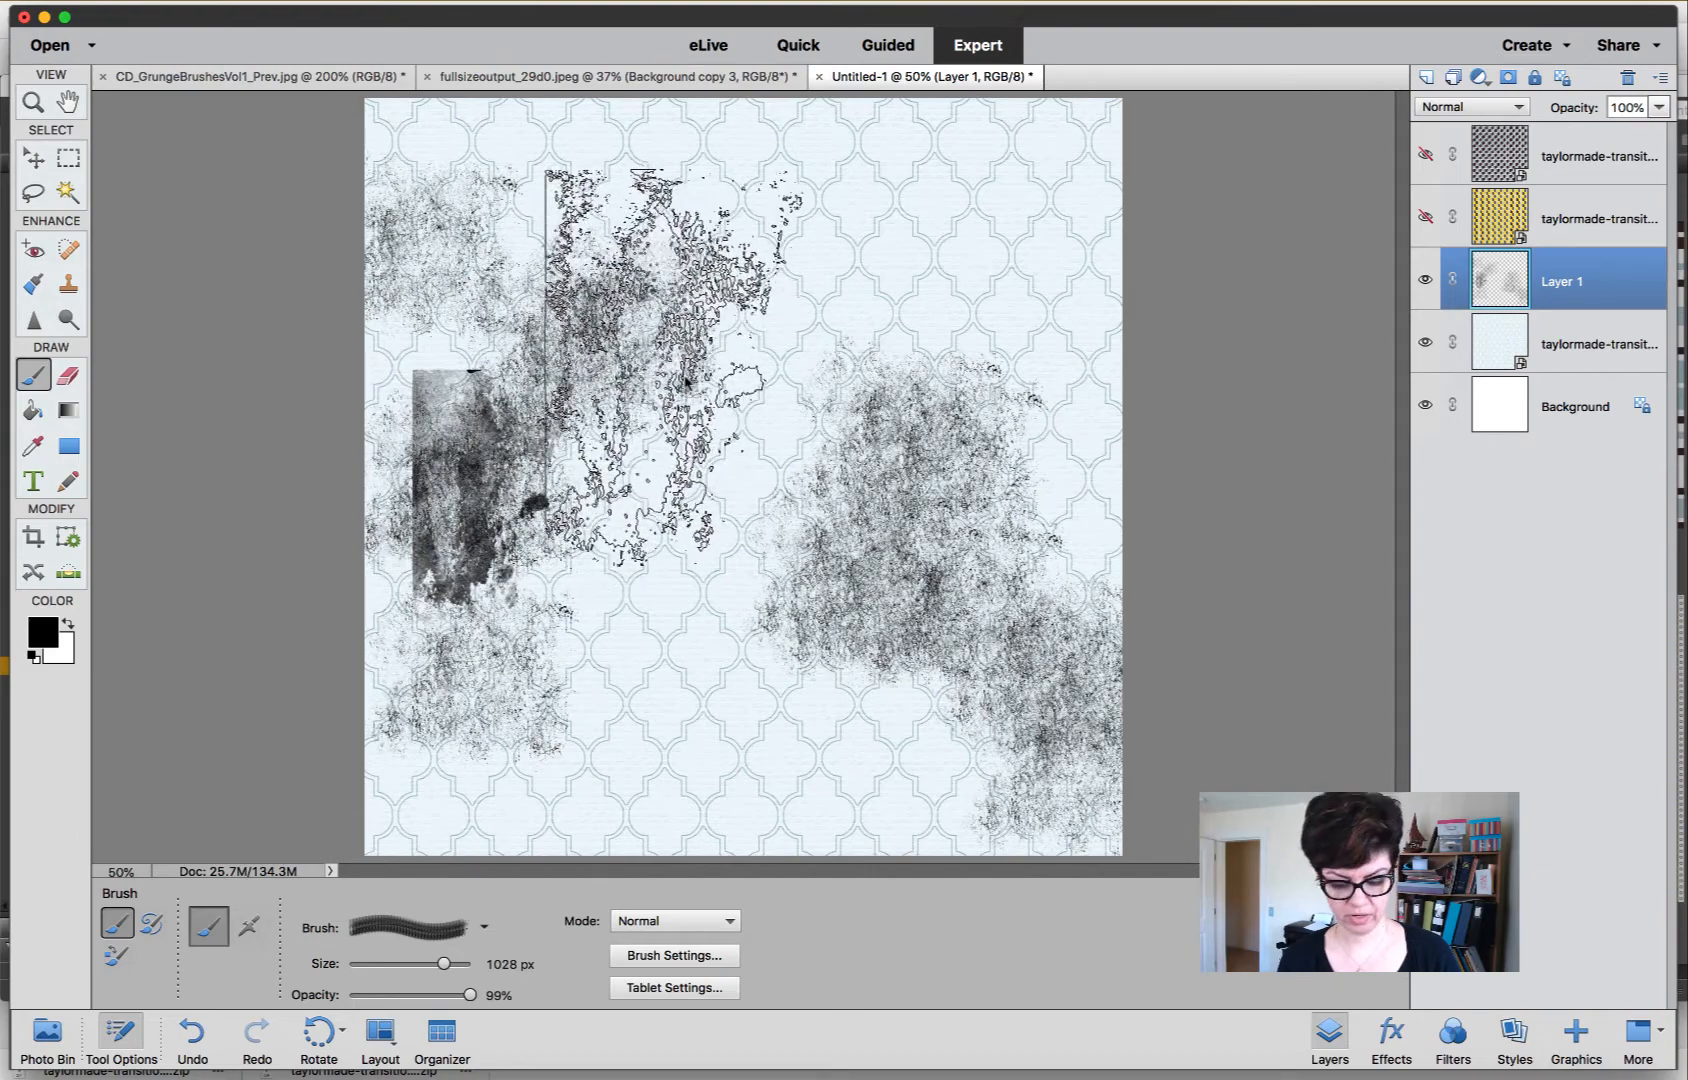
{"action": "key", "text": "super+z"}
{"action": "left_click_drag", "start_coordinate": [443, 964], "coordinate": [461, 964]}
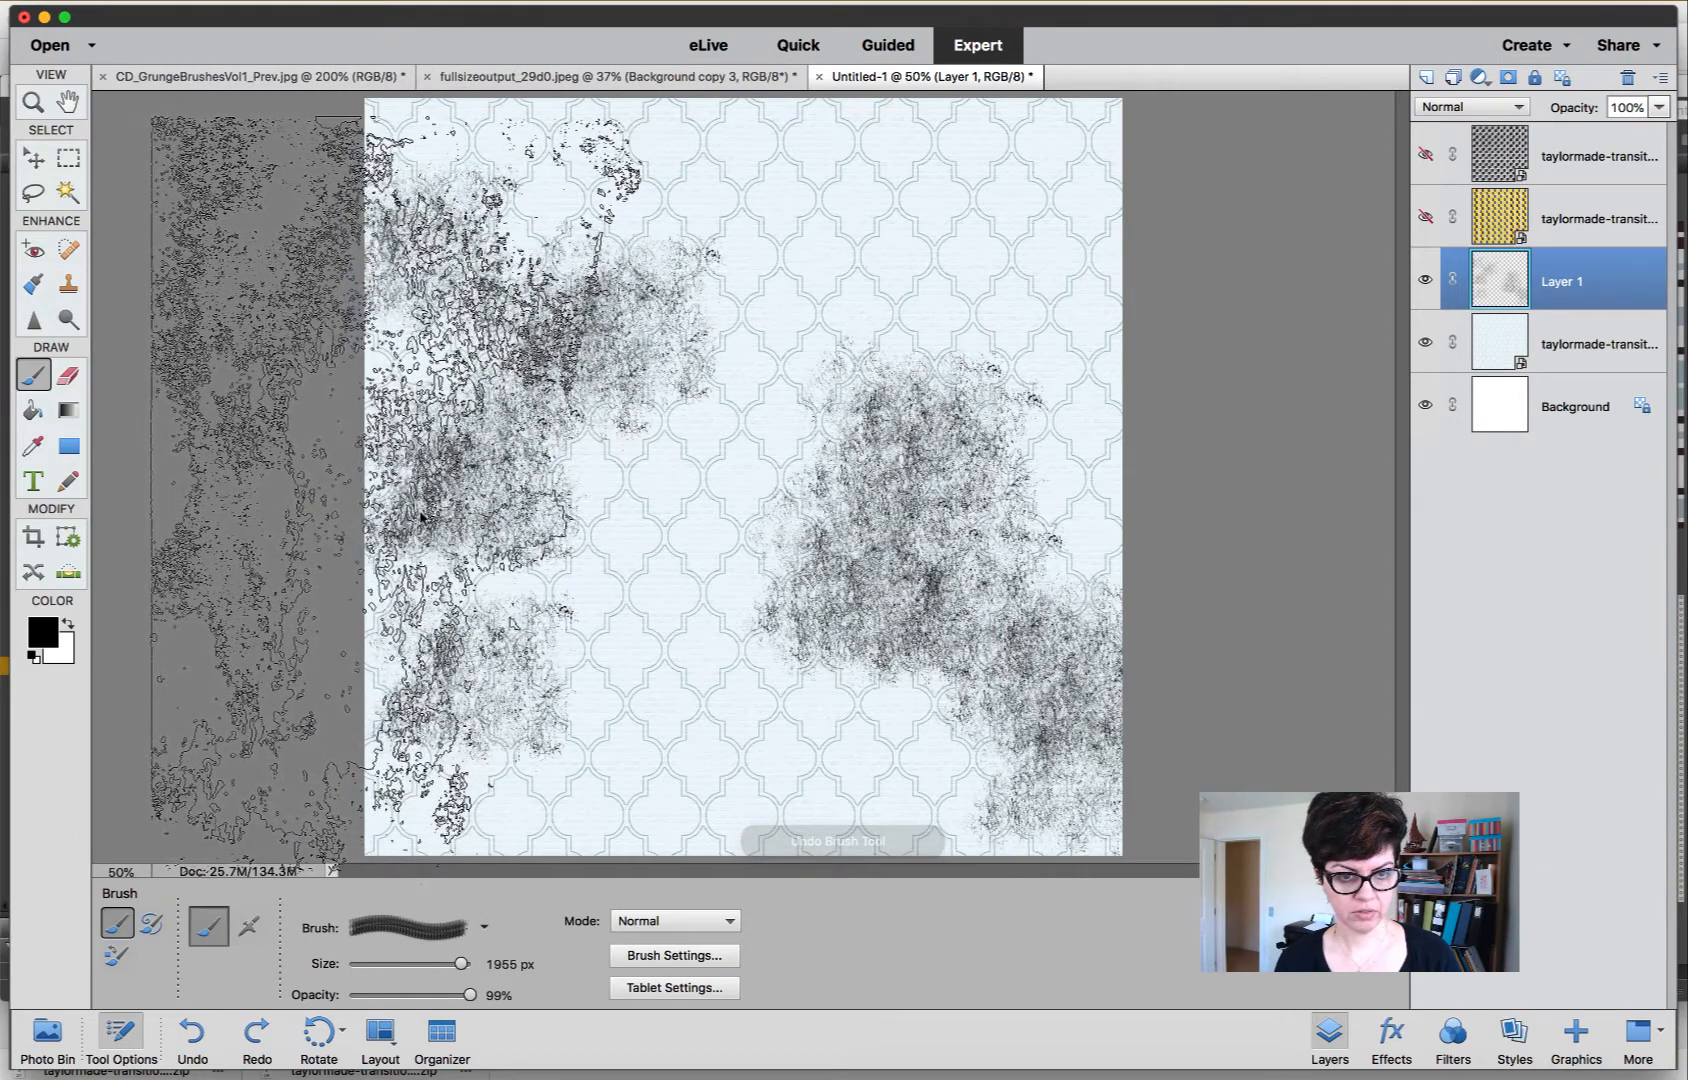
{"action": "left_click", "coordinate": [440, 522]}
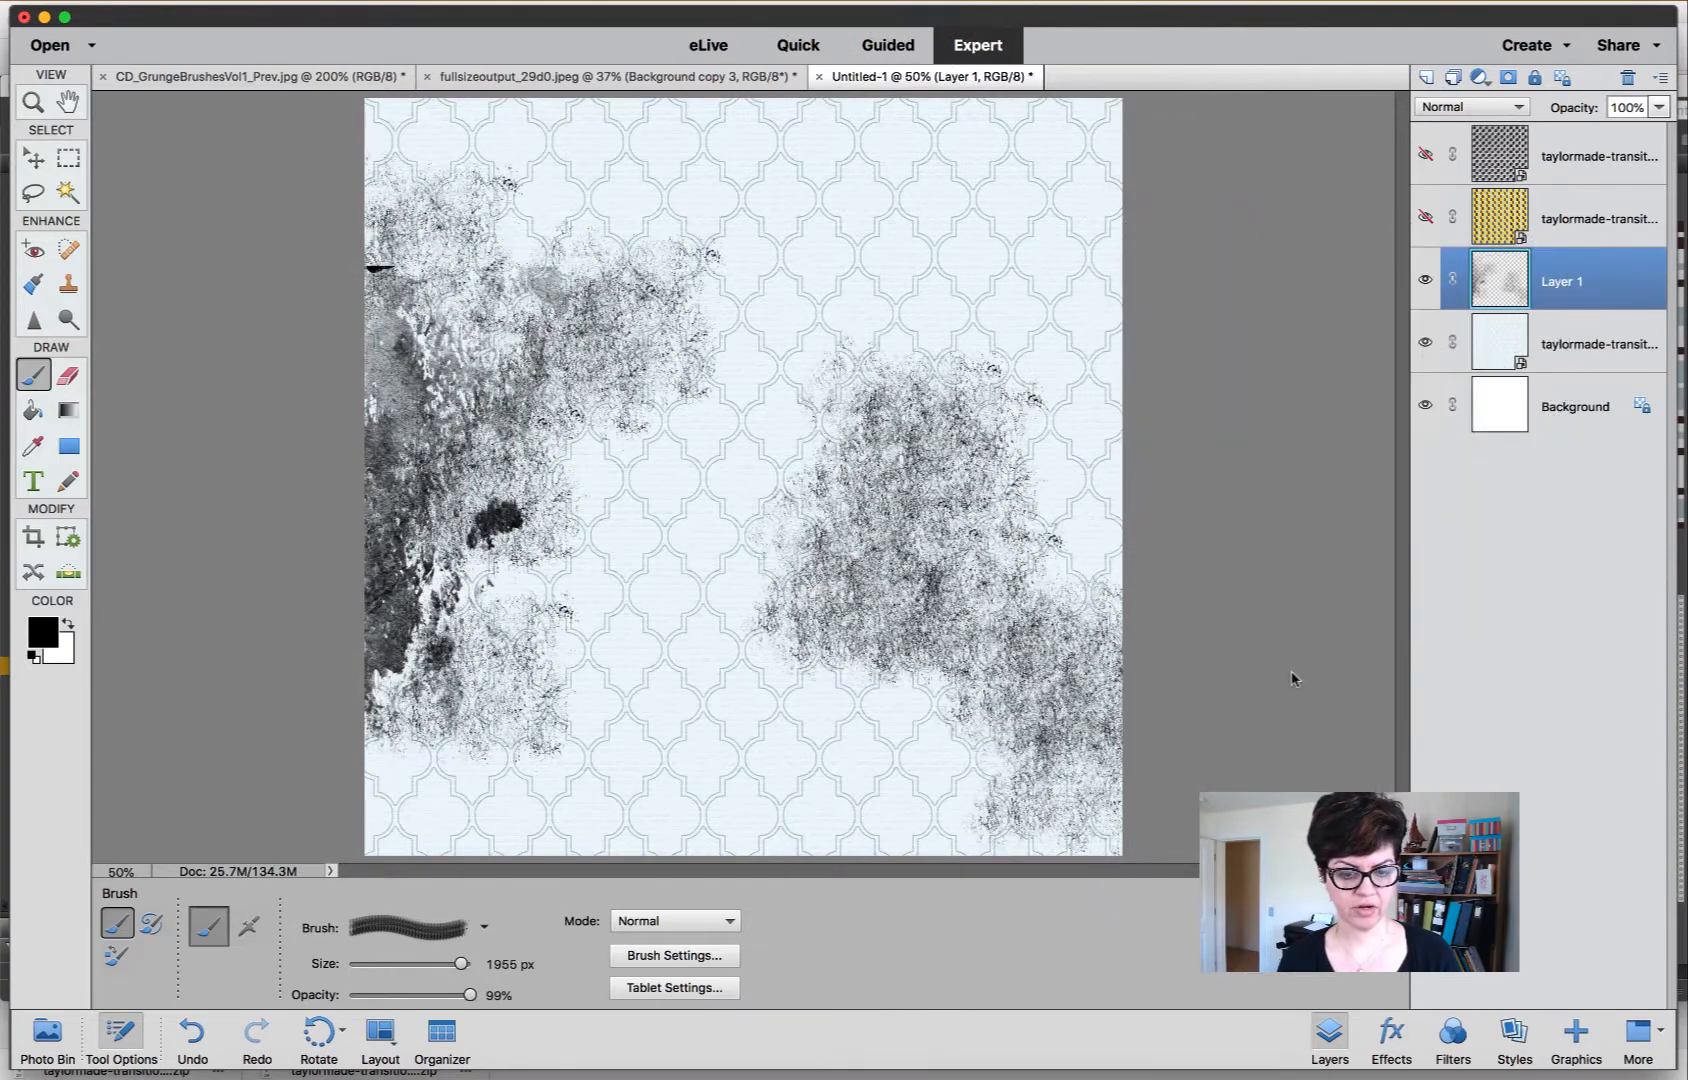
Rotate the GrungeTexture3 brush to an angle of 178° and stamp it over the page's upper right edge.
{"action": "left_click", "coordinate": [714, 957]}
{"action": "mouse_move", "coordinate": [768, 860]}
{"action": "left_mouse_down"}
{"action": "mouse_move", "coordinate": [728, 846]}
{"action": "mouse_move", "coordinate": [722, 863]}
{"action": "left_mouse_up"}
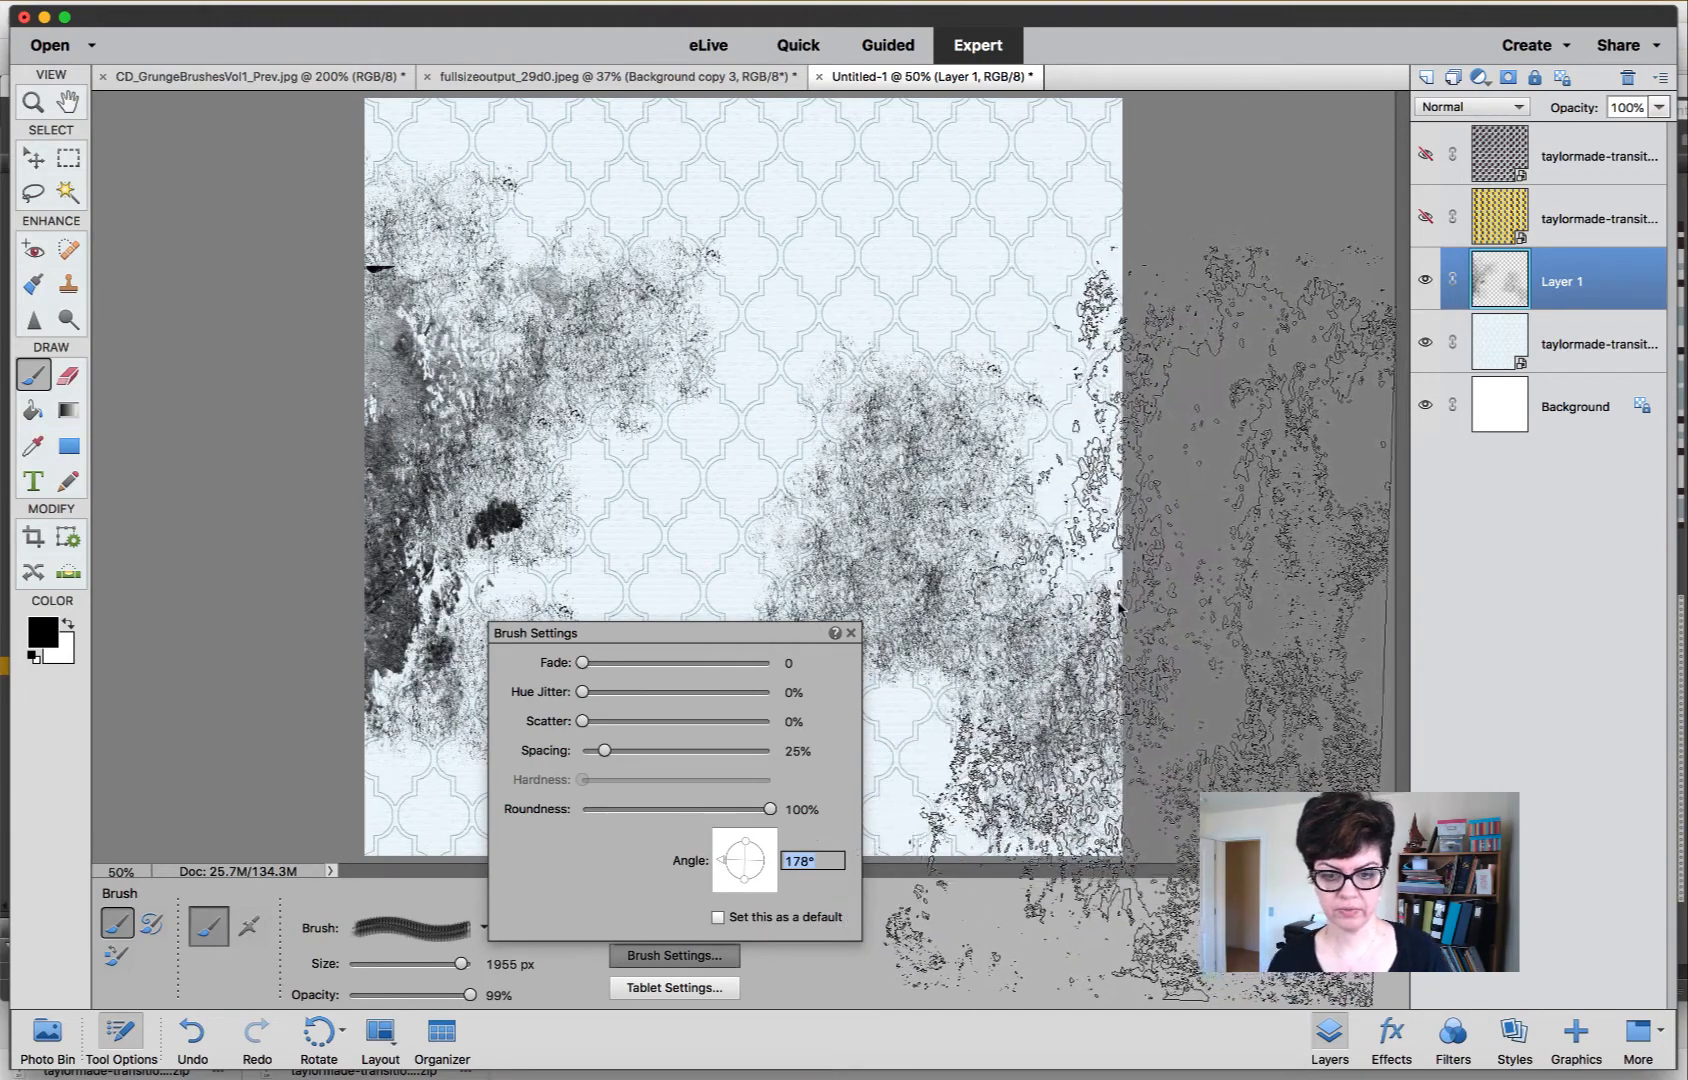
{"action": "left_click", "coordinate": [1149, 237]}
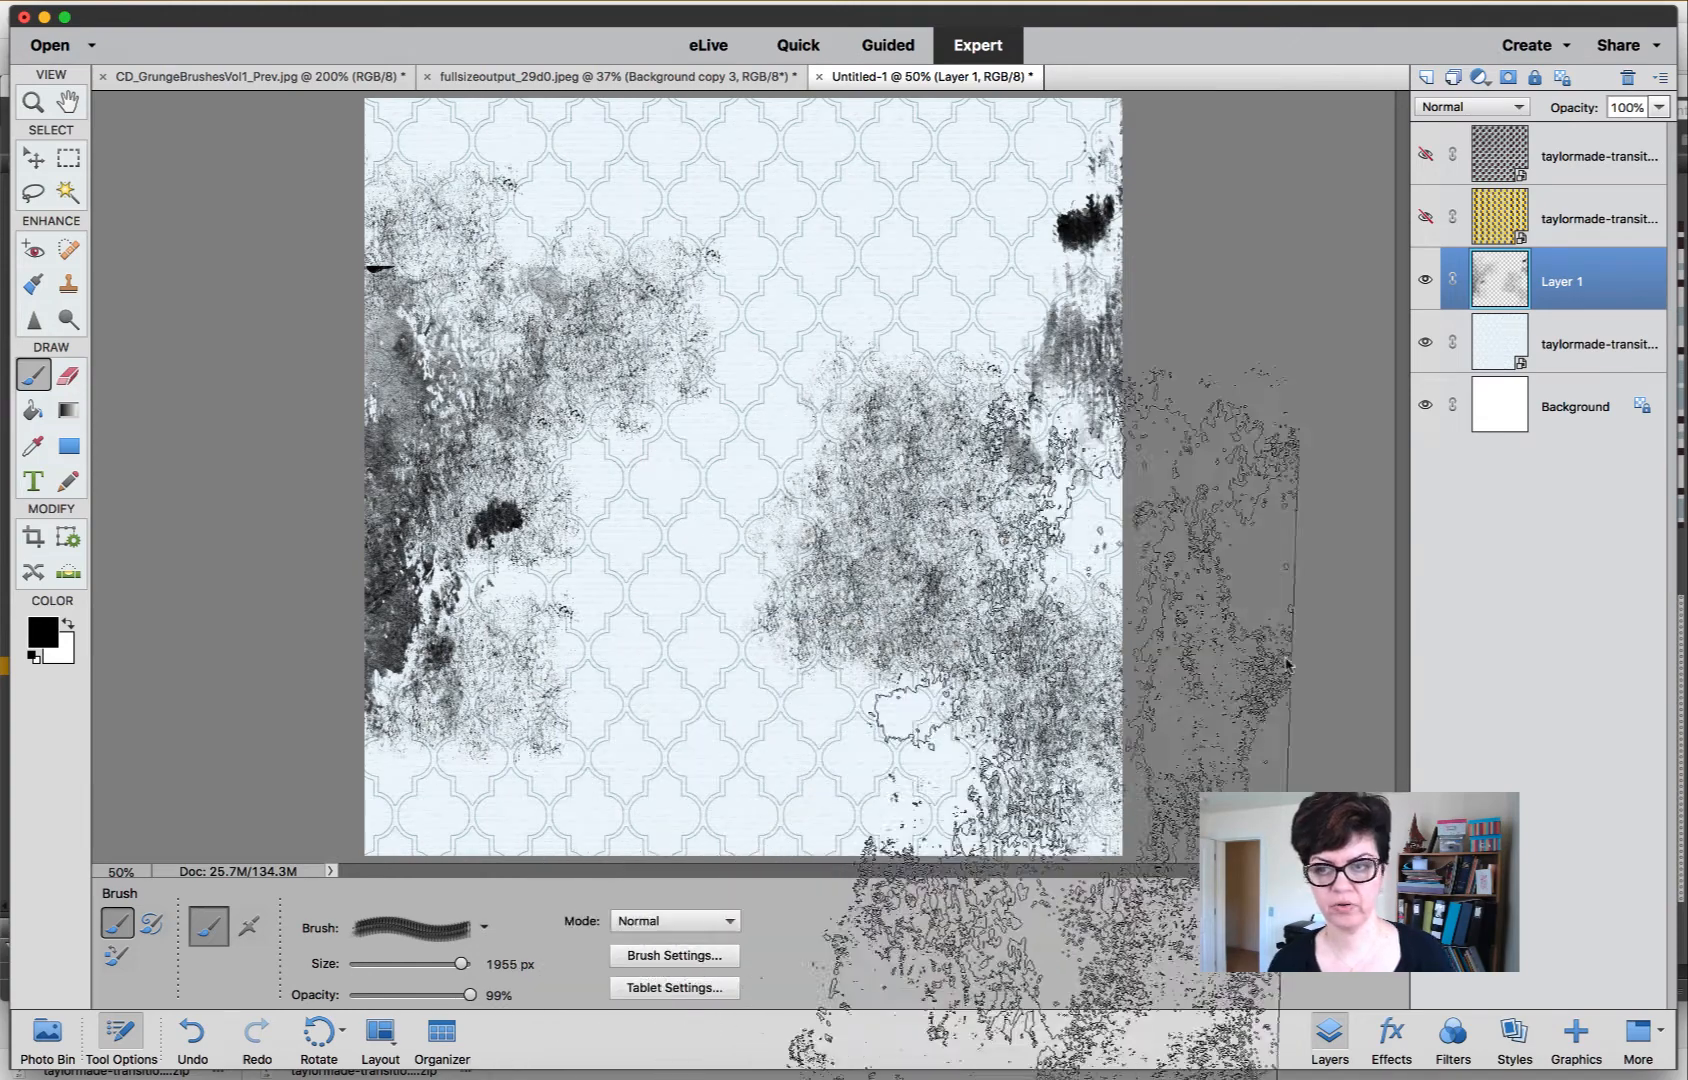
Show the yellow patterned paper and clip it to the grunge painting on Layer 1.
{"action": "left_click", "coordinate": [1433, 222]}
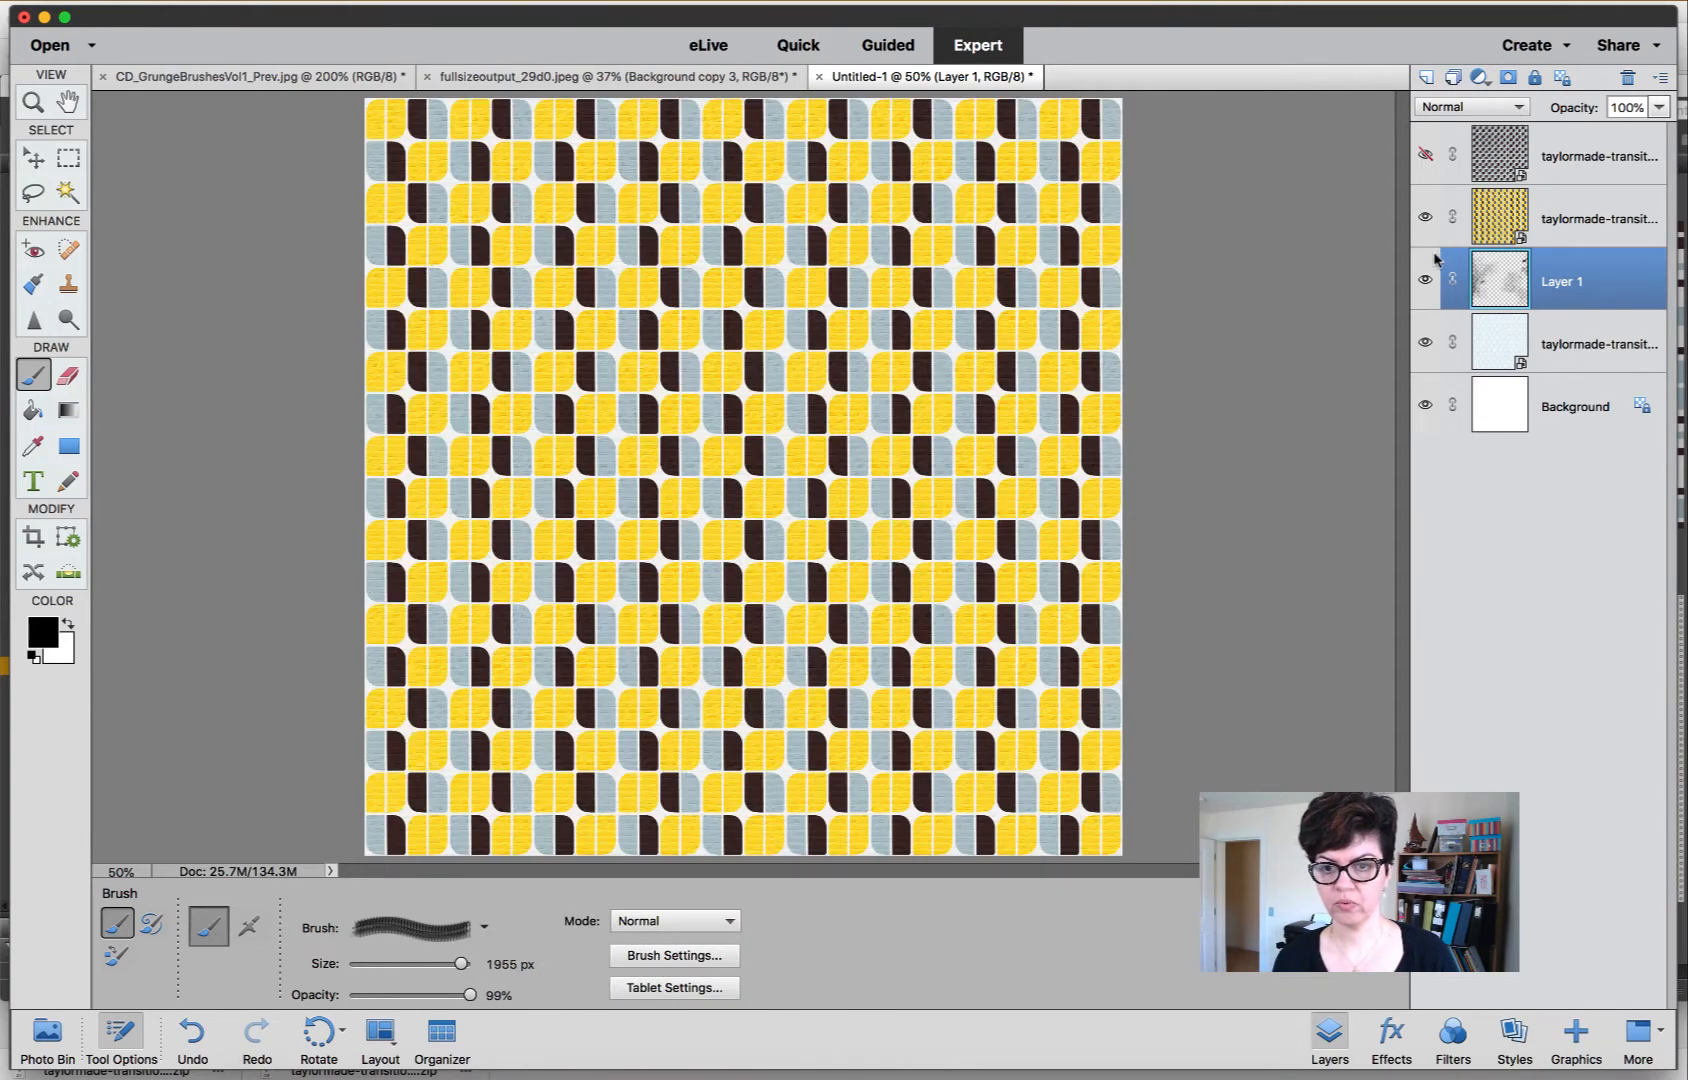
{"action": "left_click", "coordinate": [1514, 250], "text": "alt"}
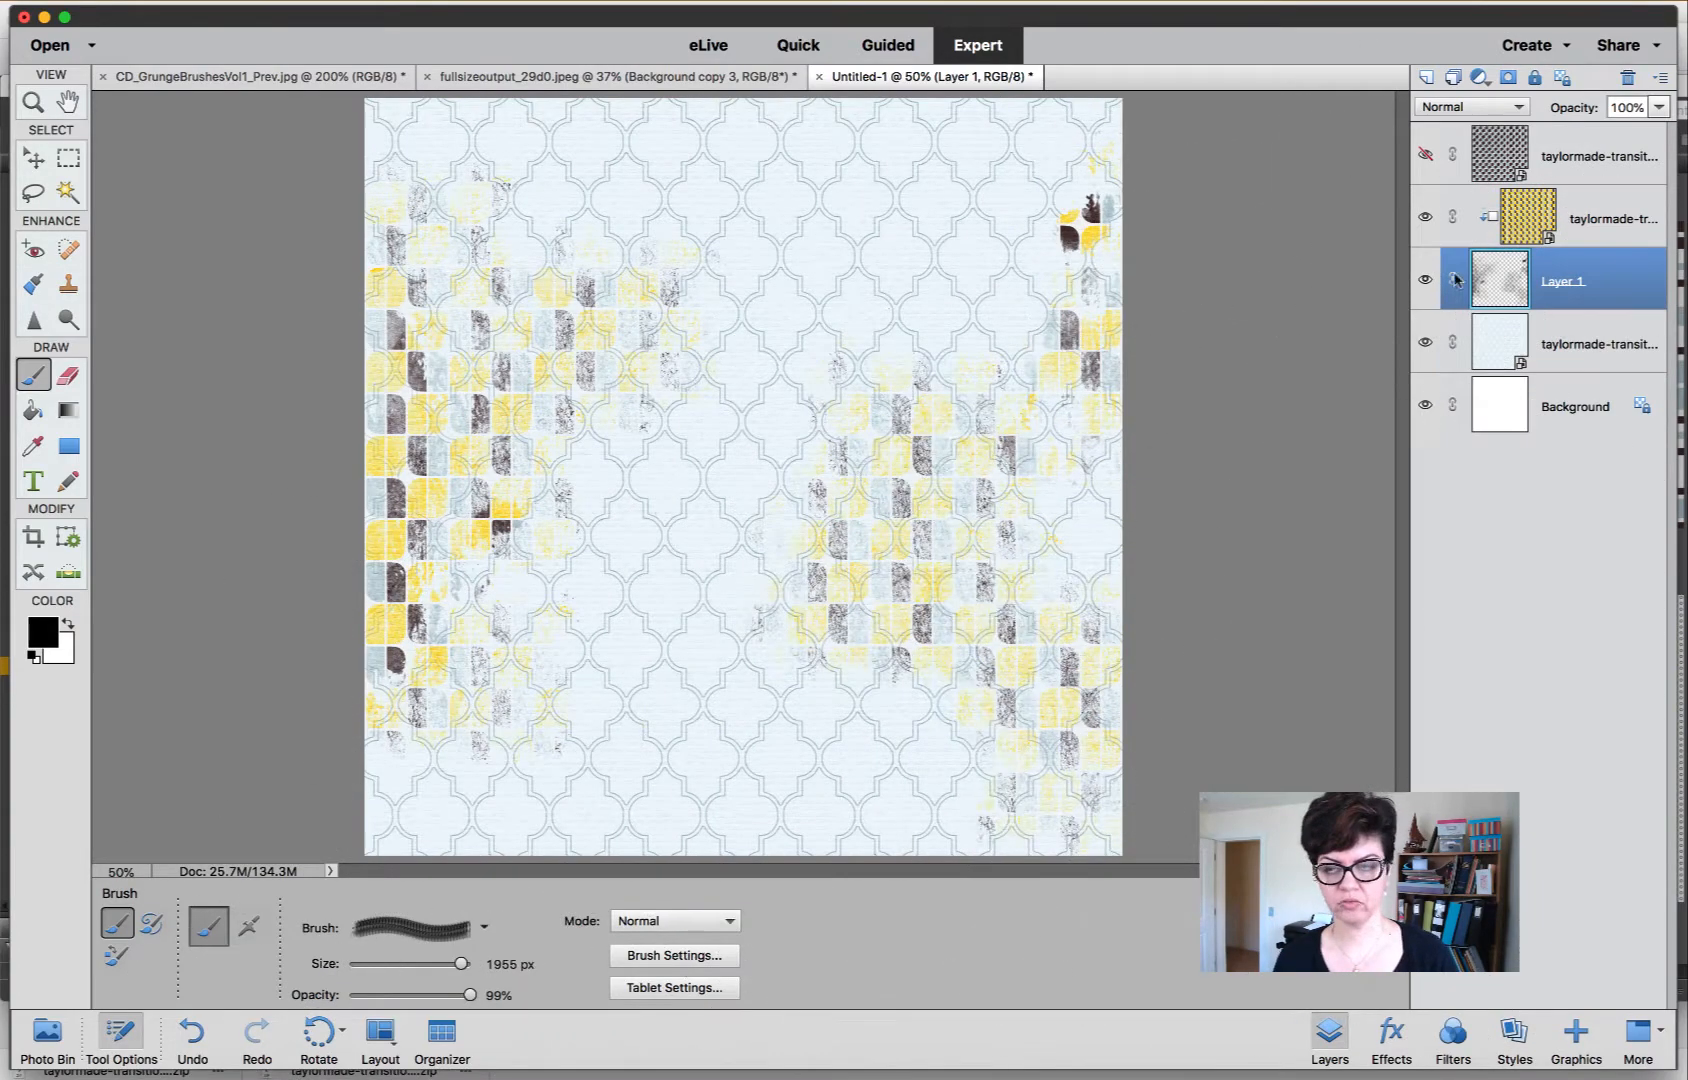
{"action": "left_click", "coordinate": [1426, 155]}
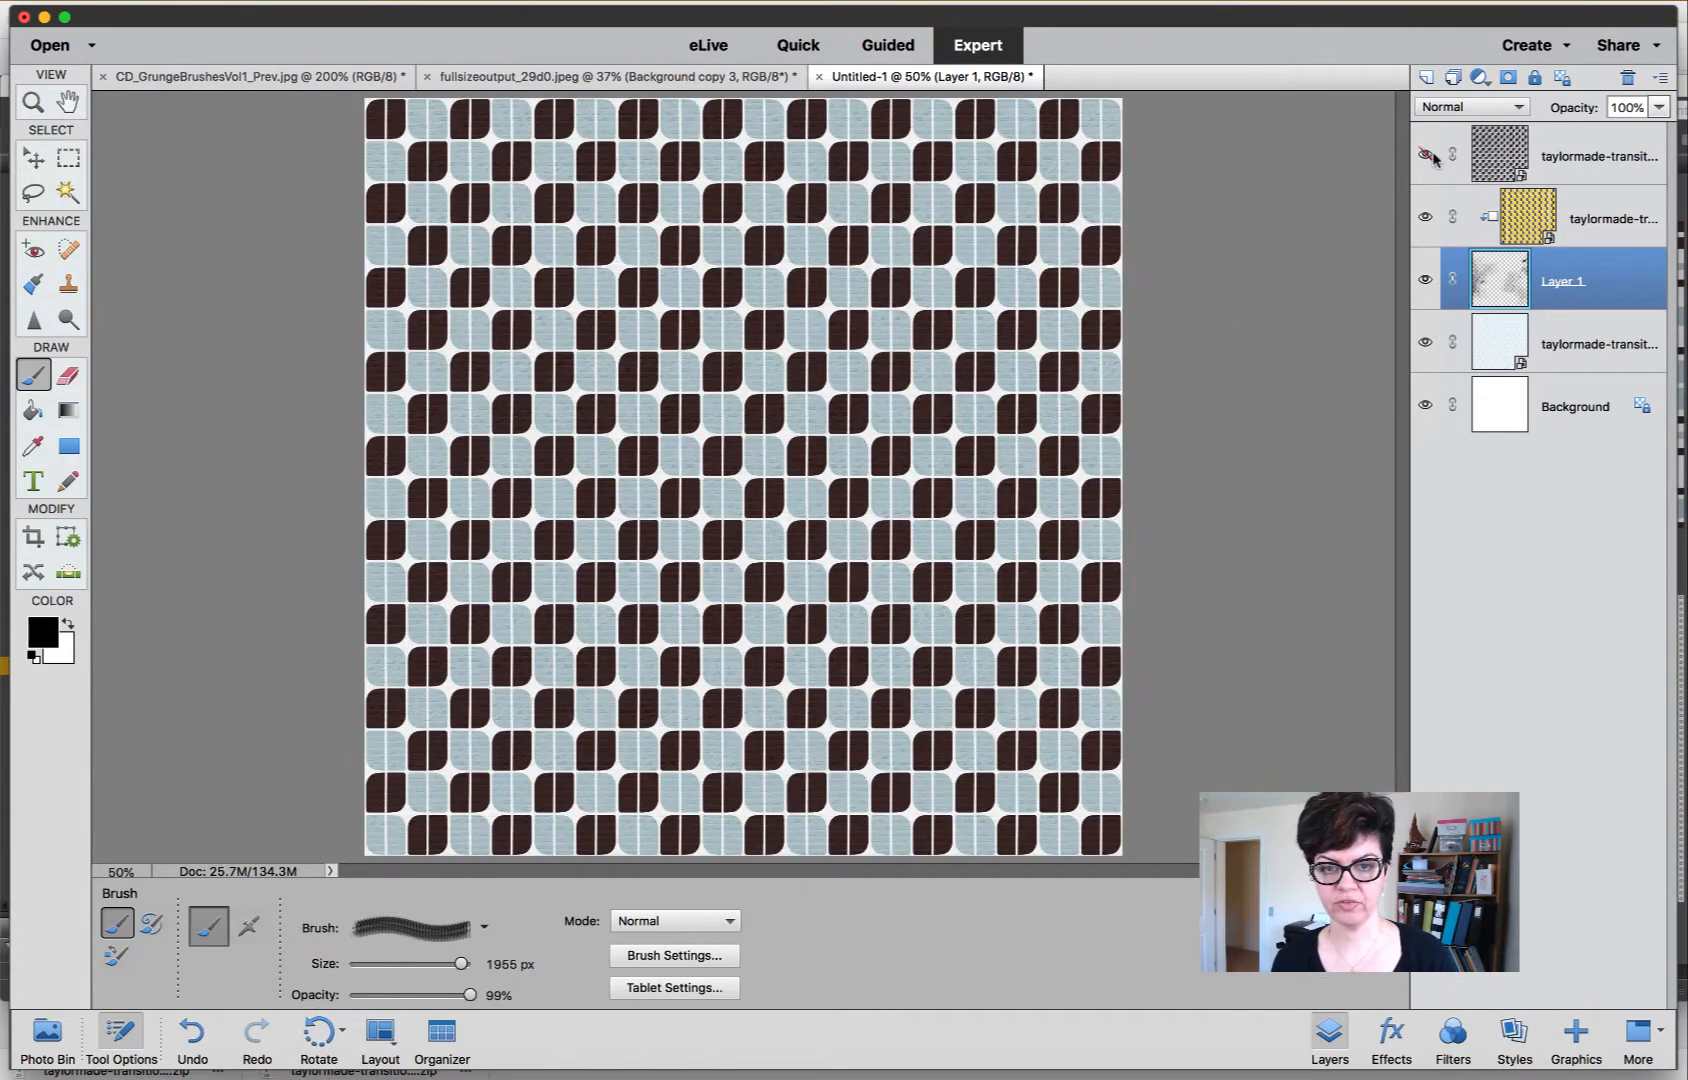
{"action": "left_click", "coordinate": [1426, 155]}
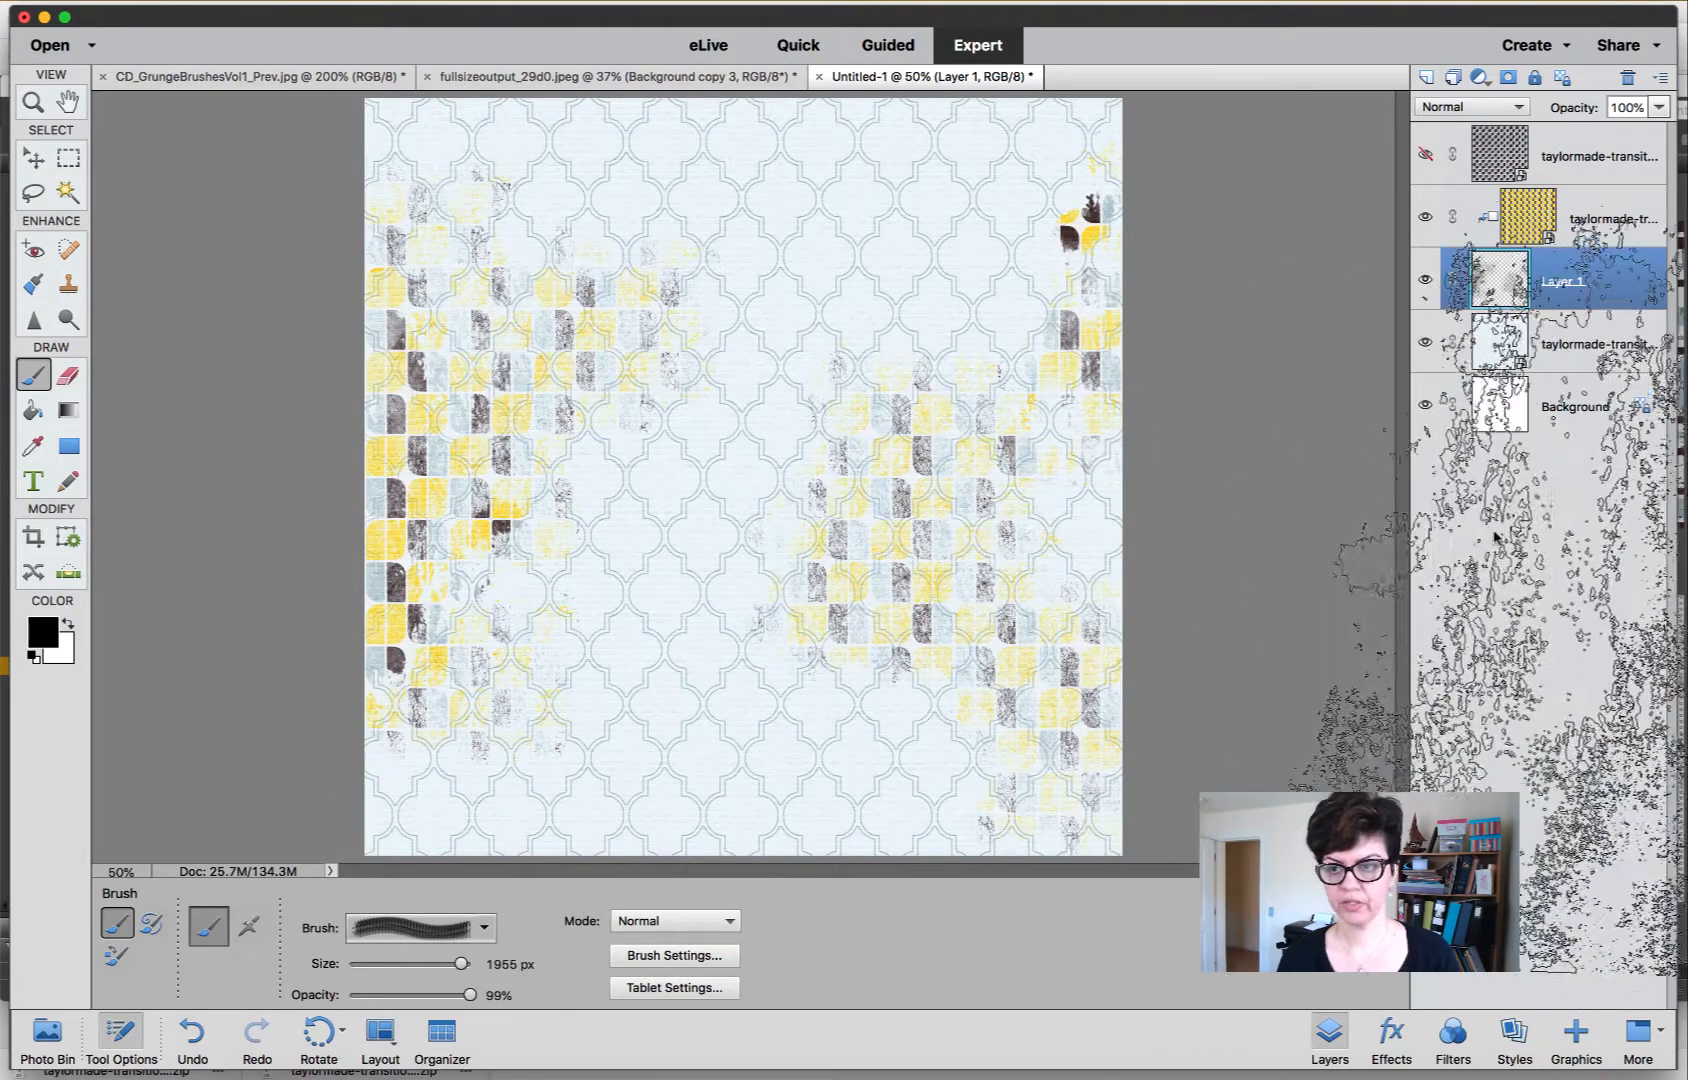
Add a new layer above the clipped yellow paper and pick the GrungeTexture10.png brush.
{"action": "left_click", "coordinate": [1580, 212]}
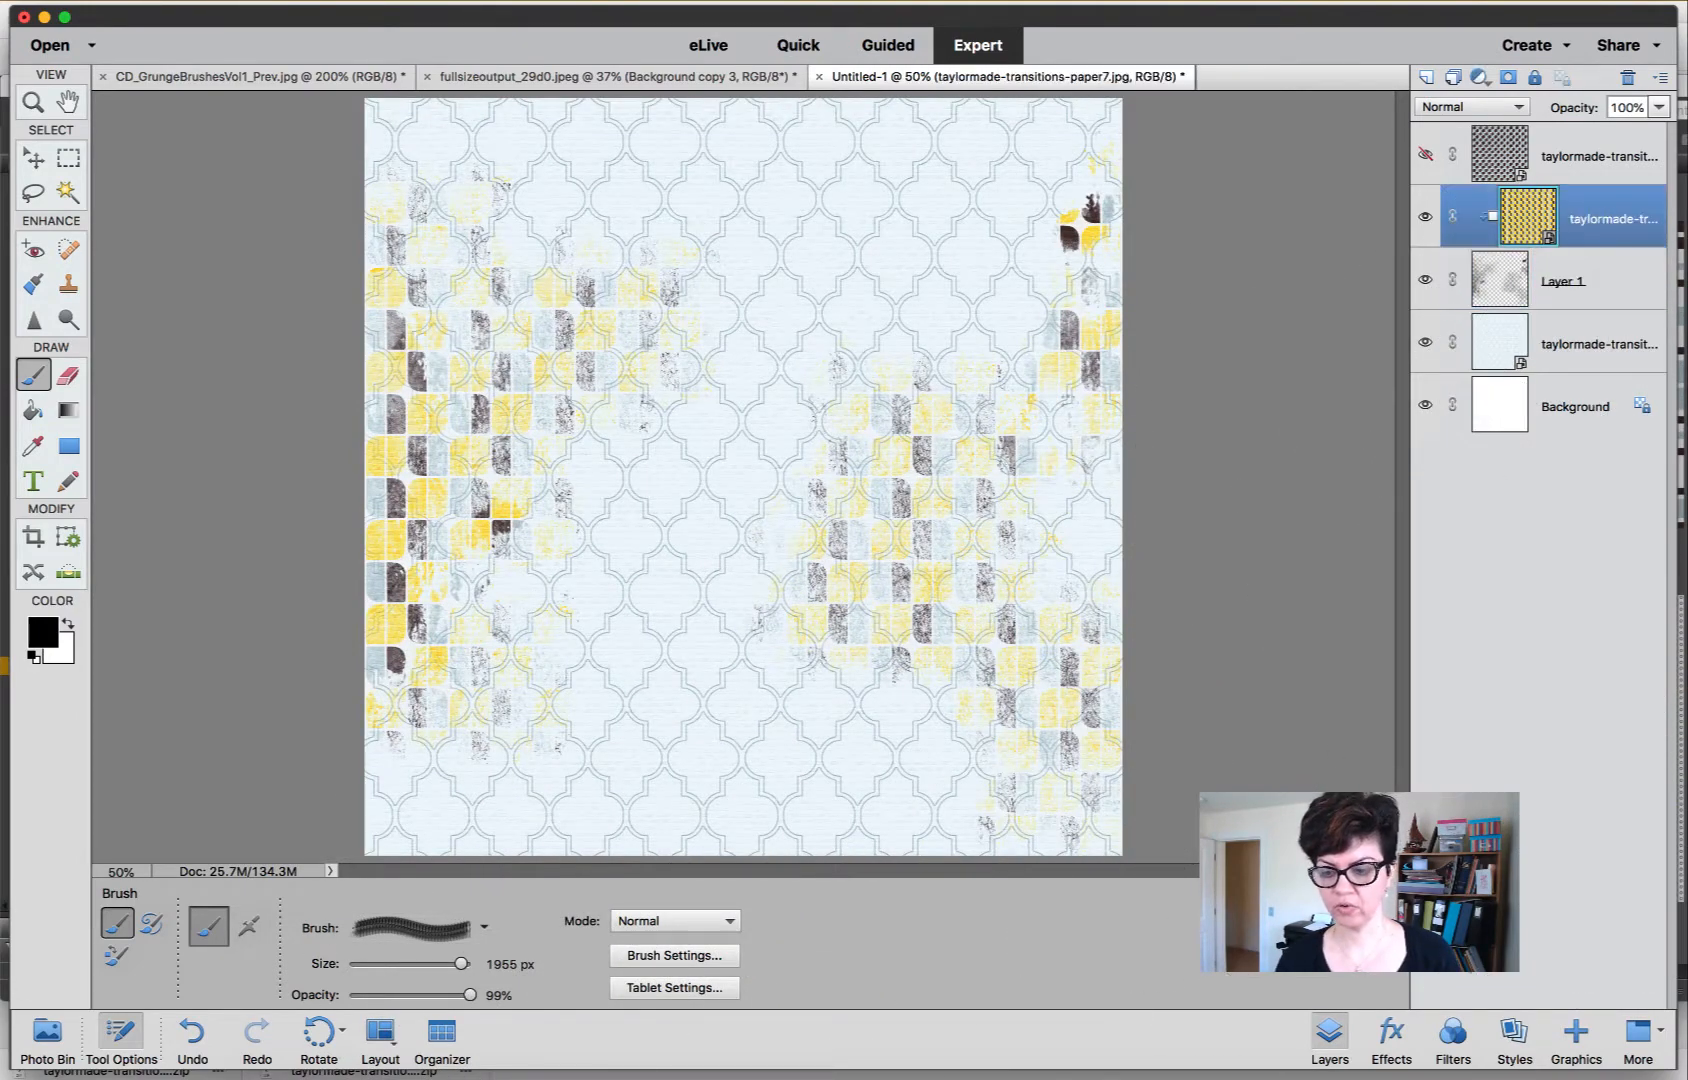
{"action": "left_click", "coordinate": [1426, 77]}
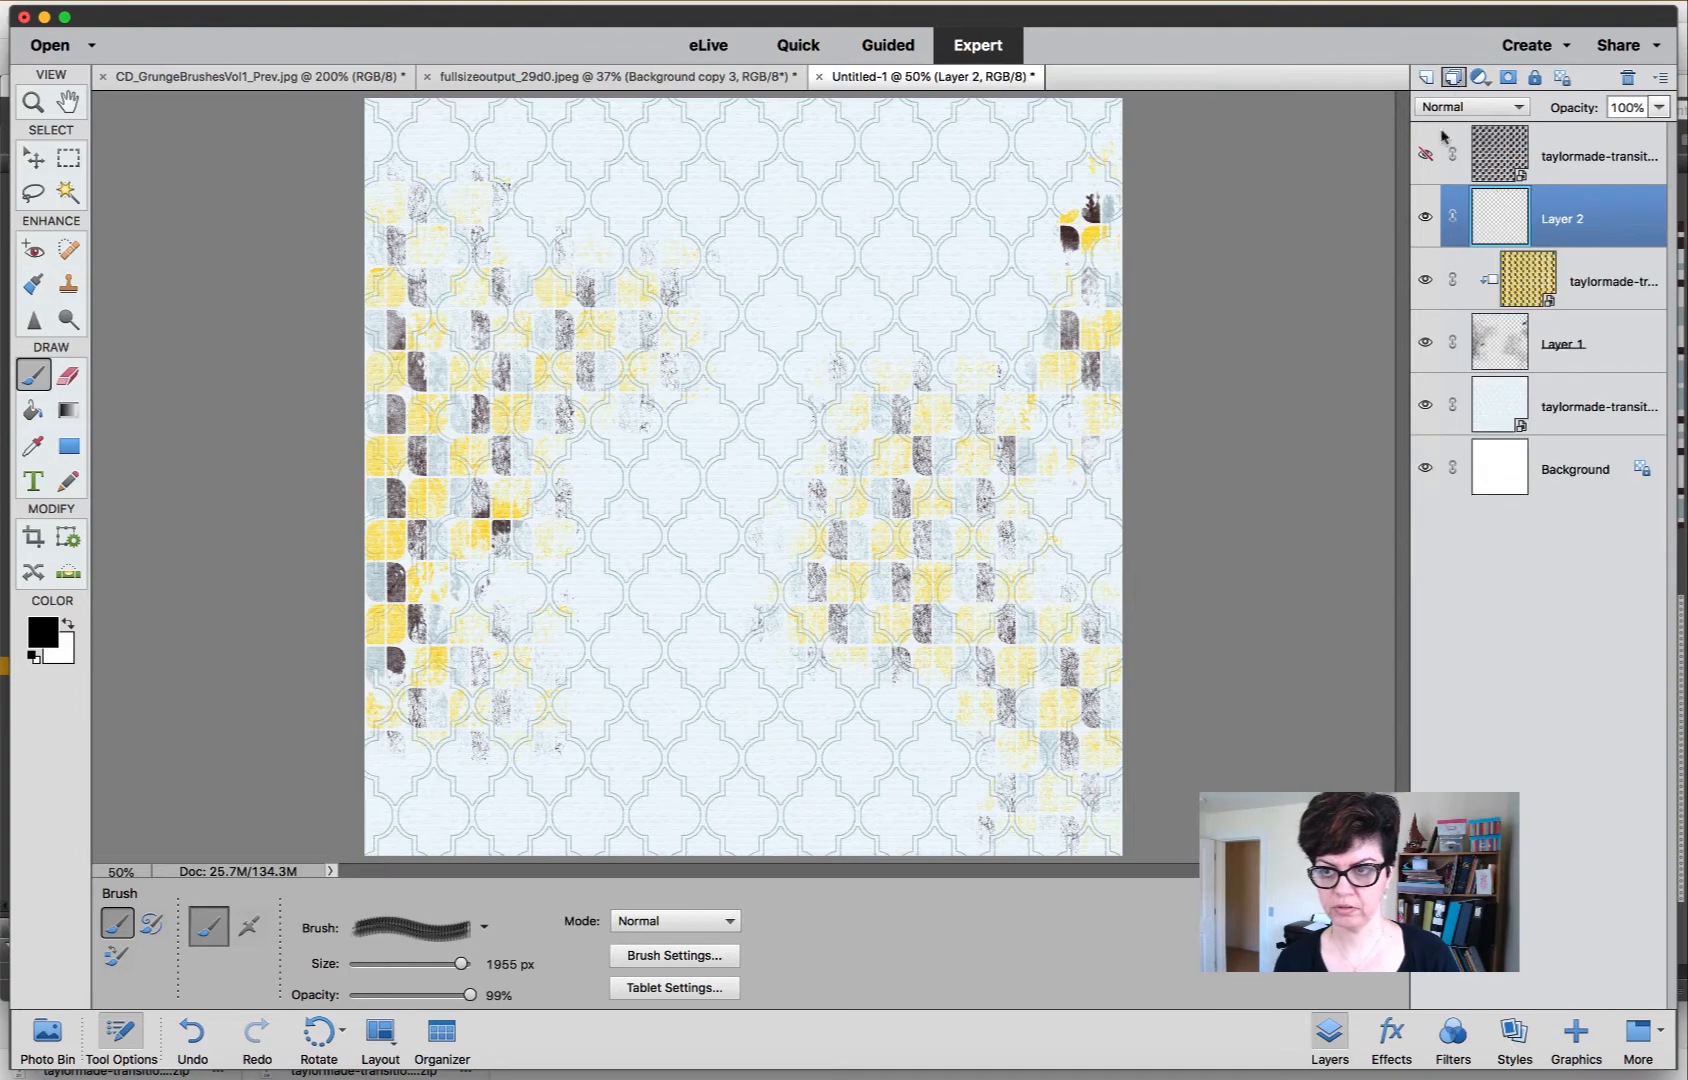
{"action": "left_click", "coordinate": [485, 928]}
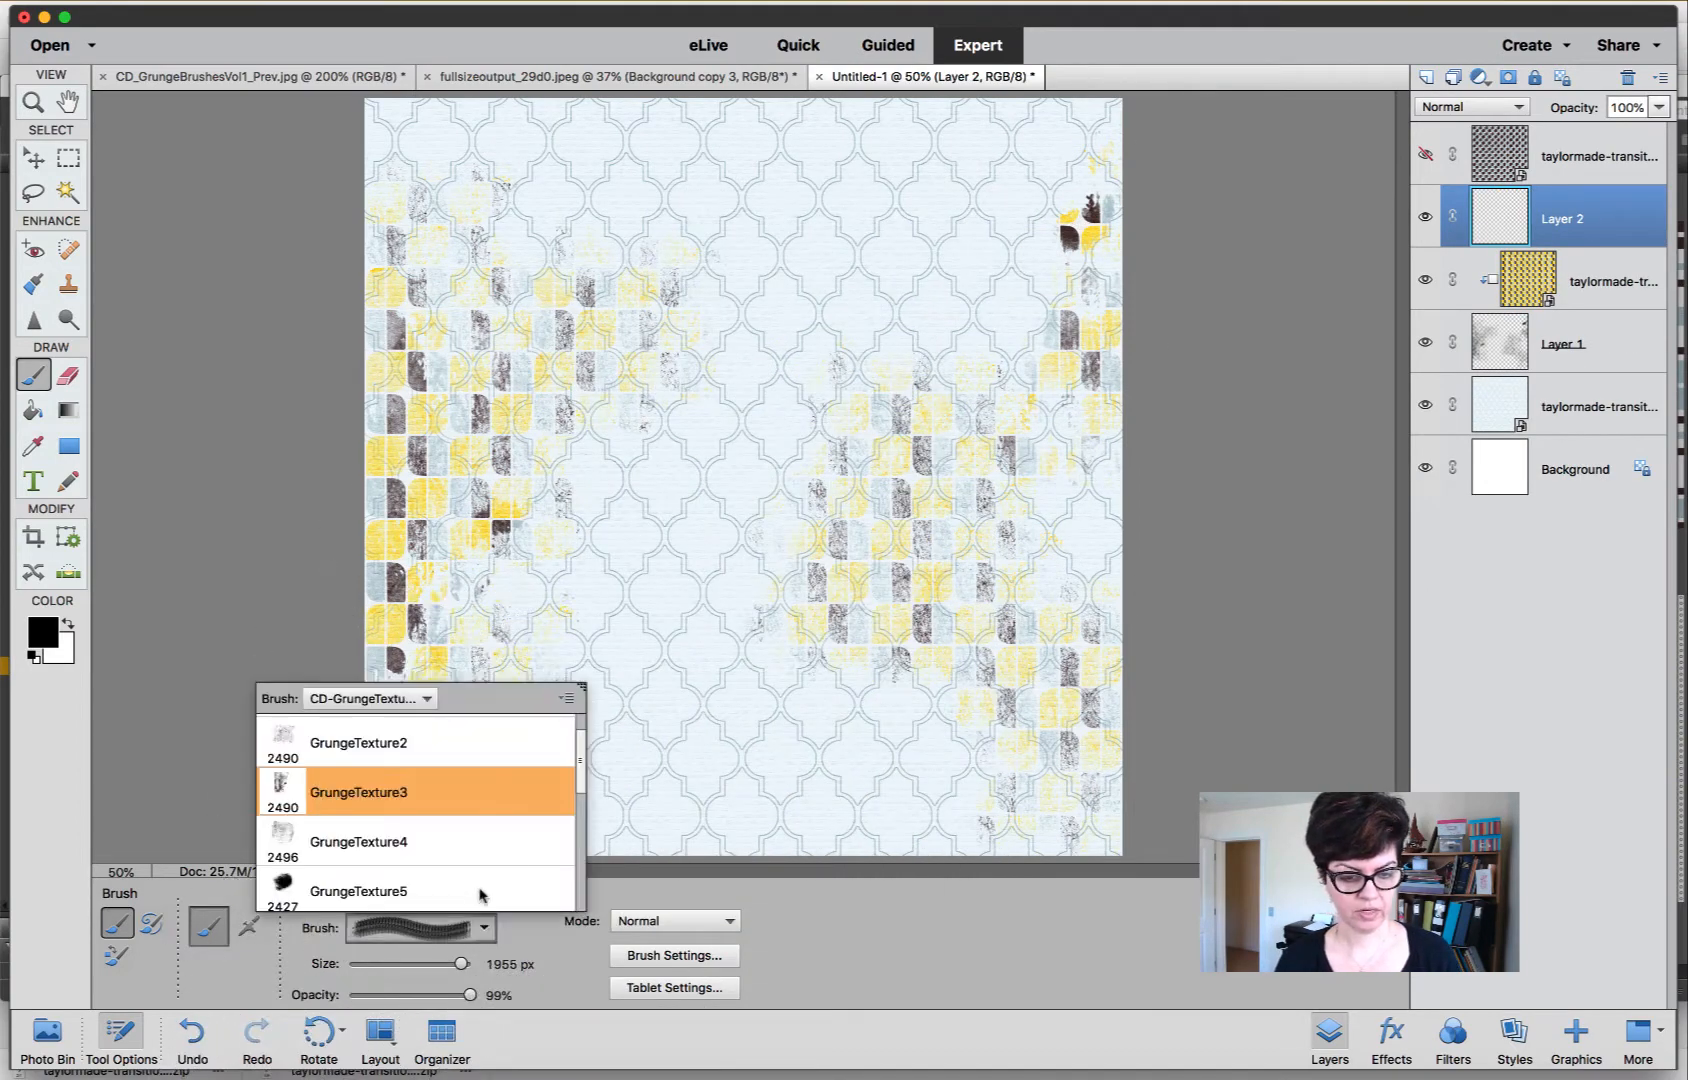
{"action": "left_click_drag", "start_coordinate": [578, 775], "coordinate": [572, 877]}
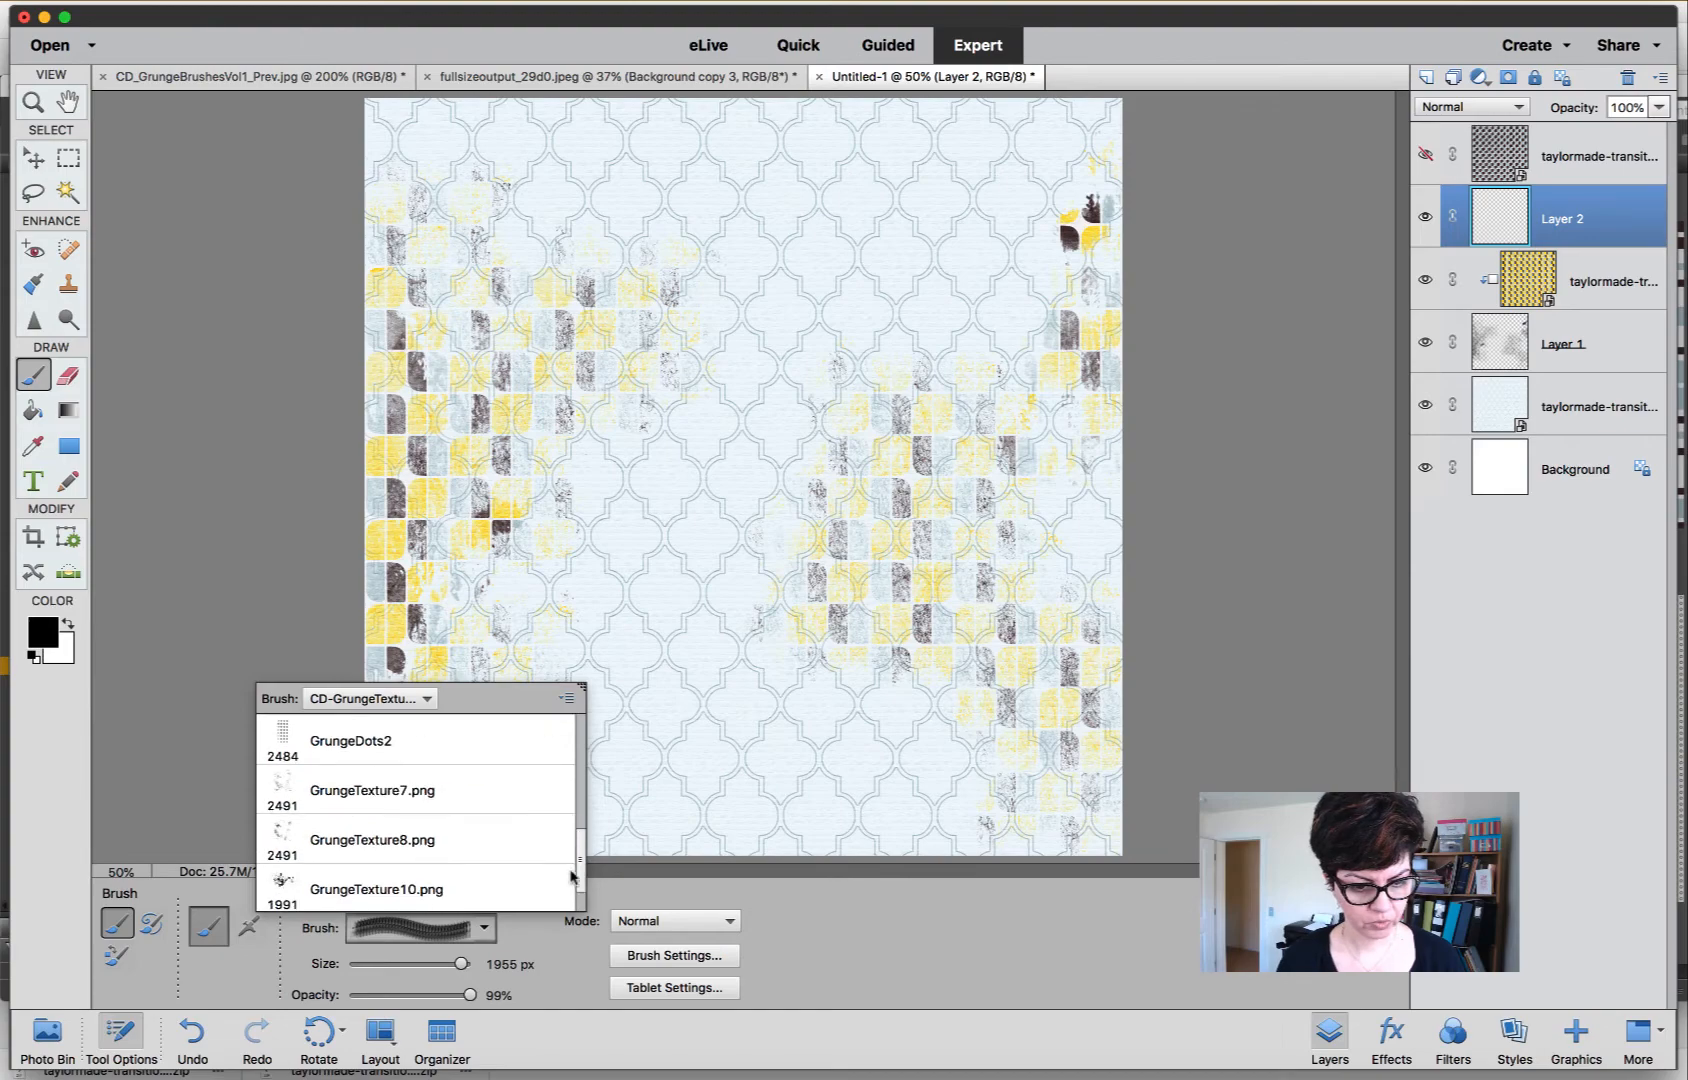
{"action": "left_click", "coordinate": [390, 830]}
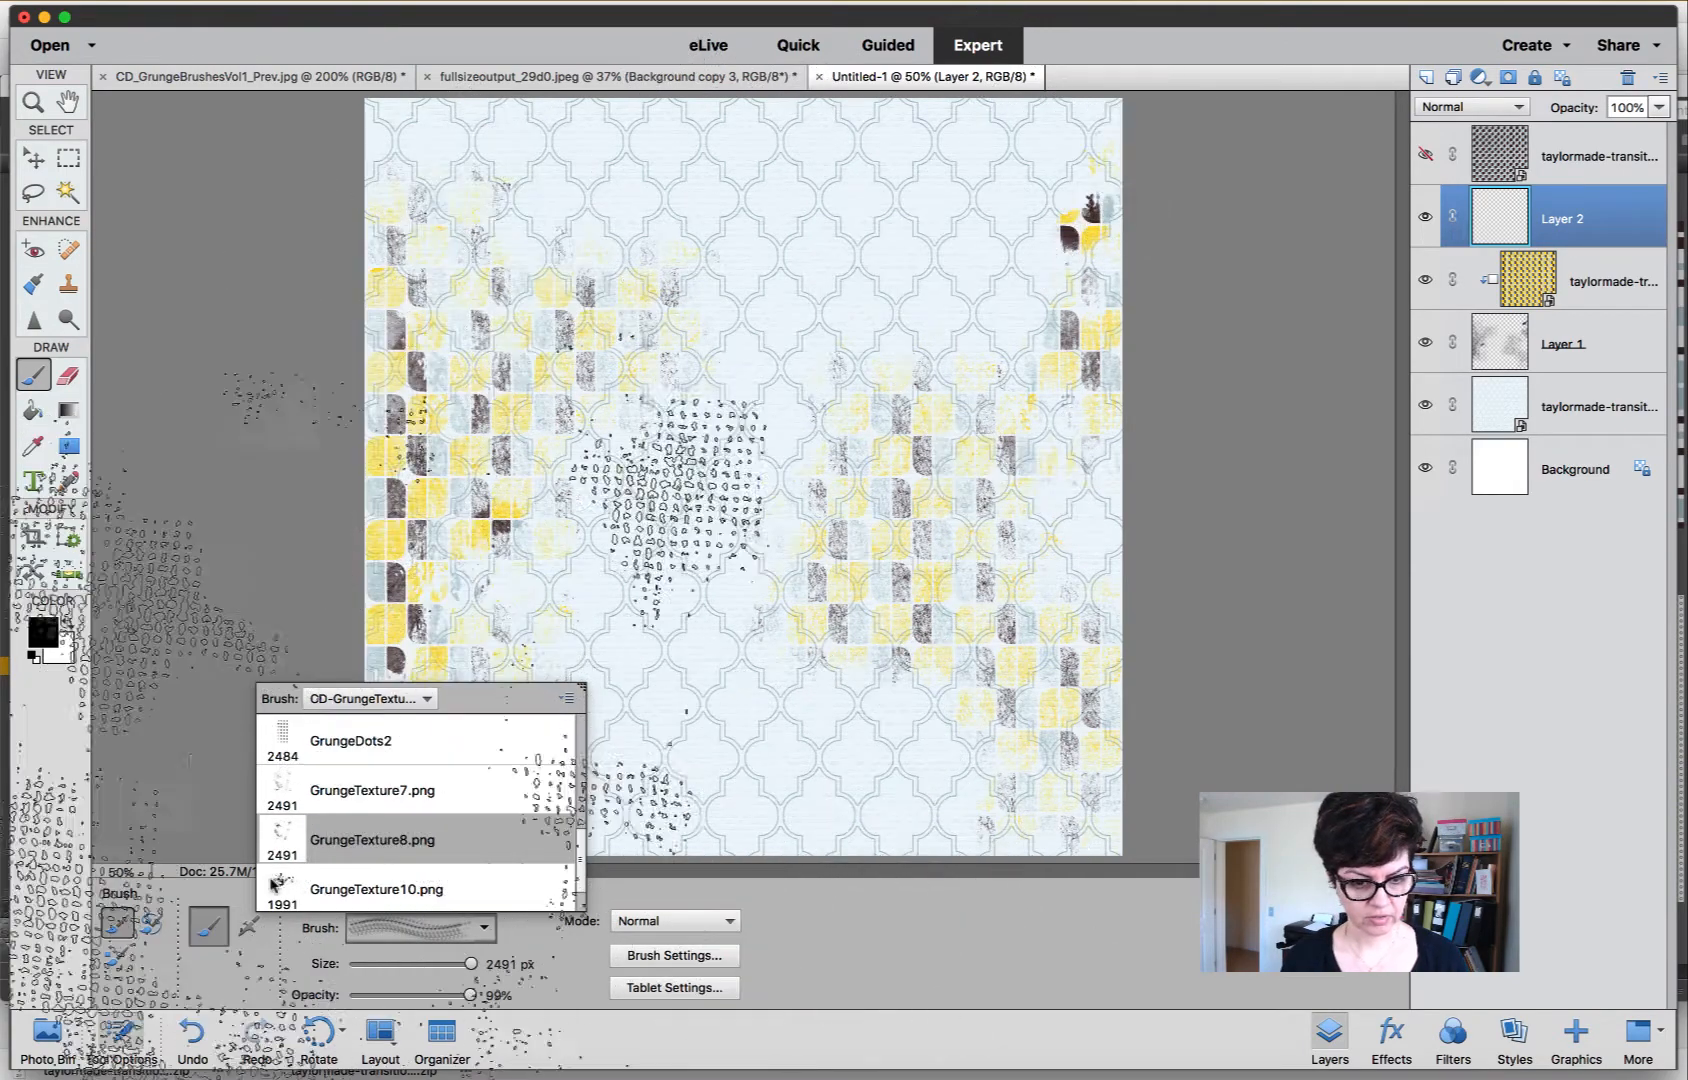
{"action": "left_click", "coordinate": [380, 886]}
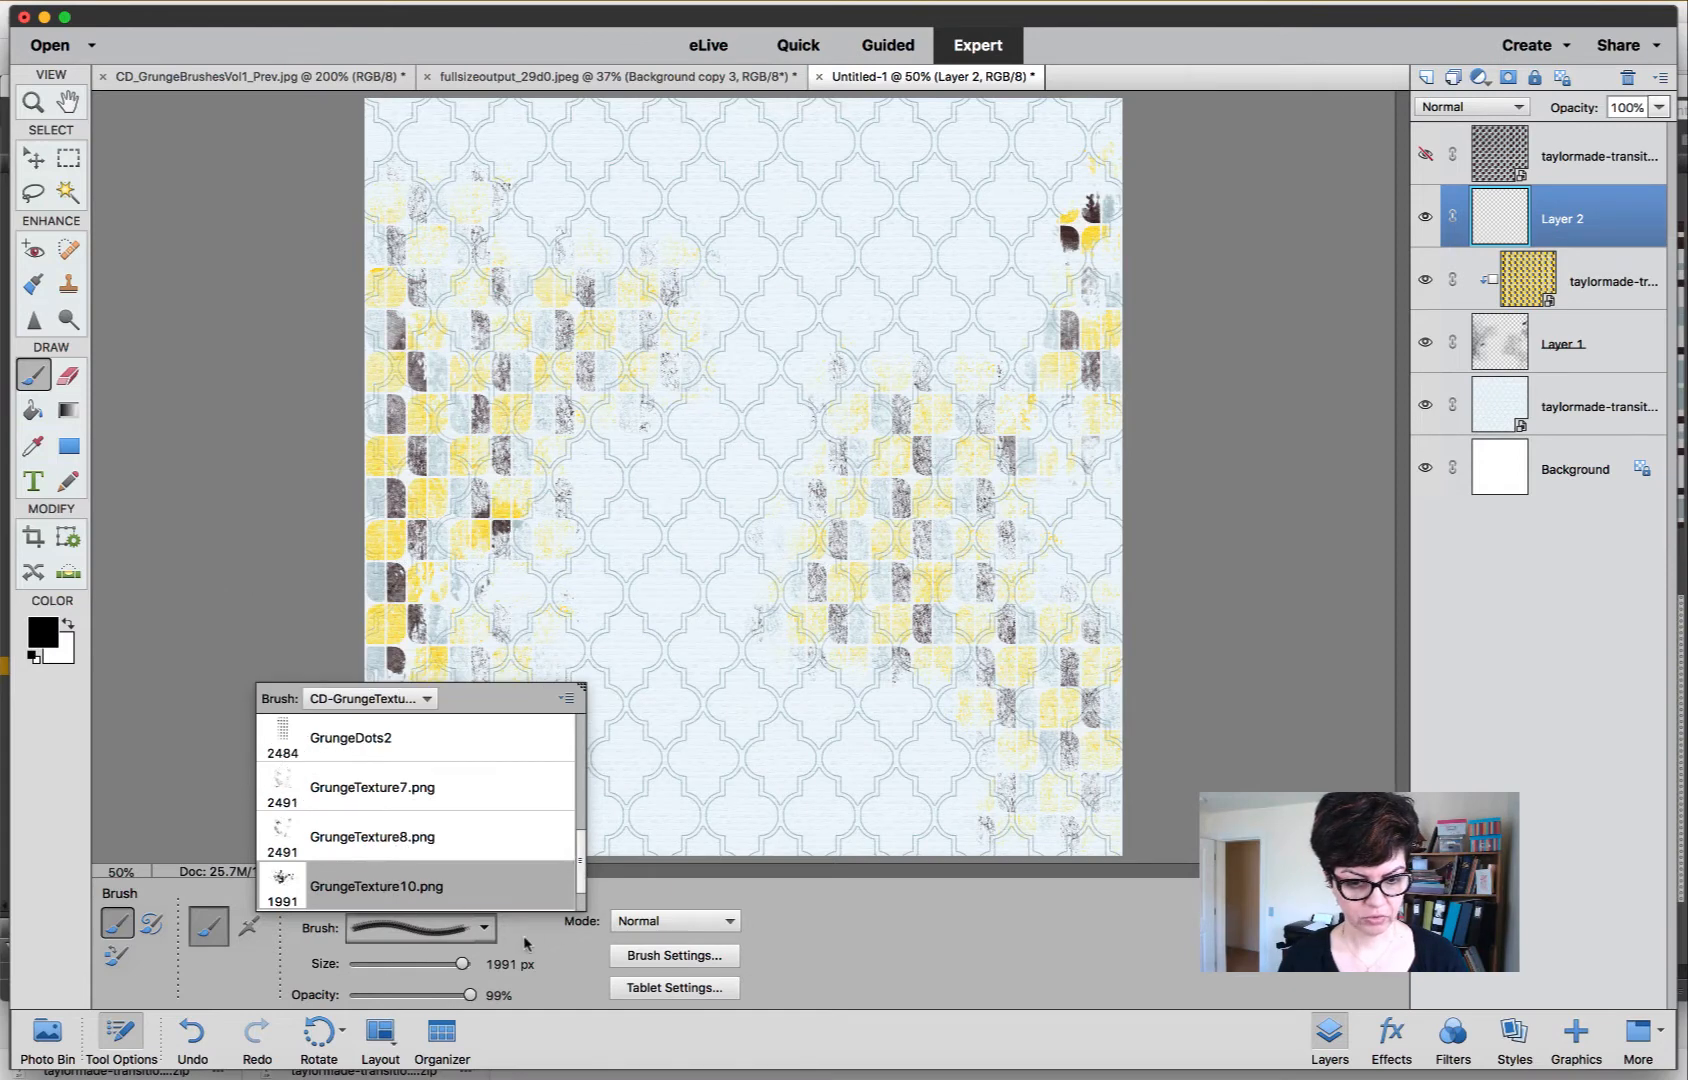
Set the GrungeTexture10.png brush's scatter to 15%, spacing to 17% and fade to 12.
{"action": "left_click", "coordinate": [706, 956]}
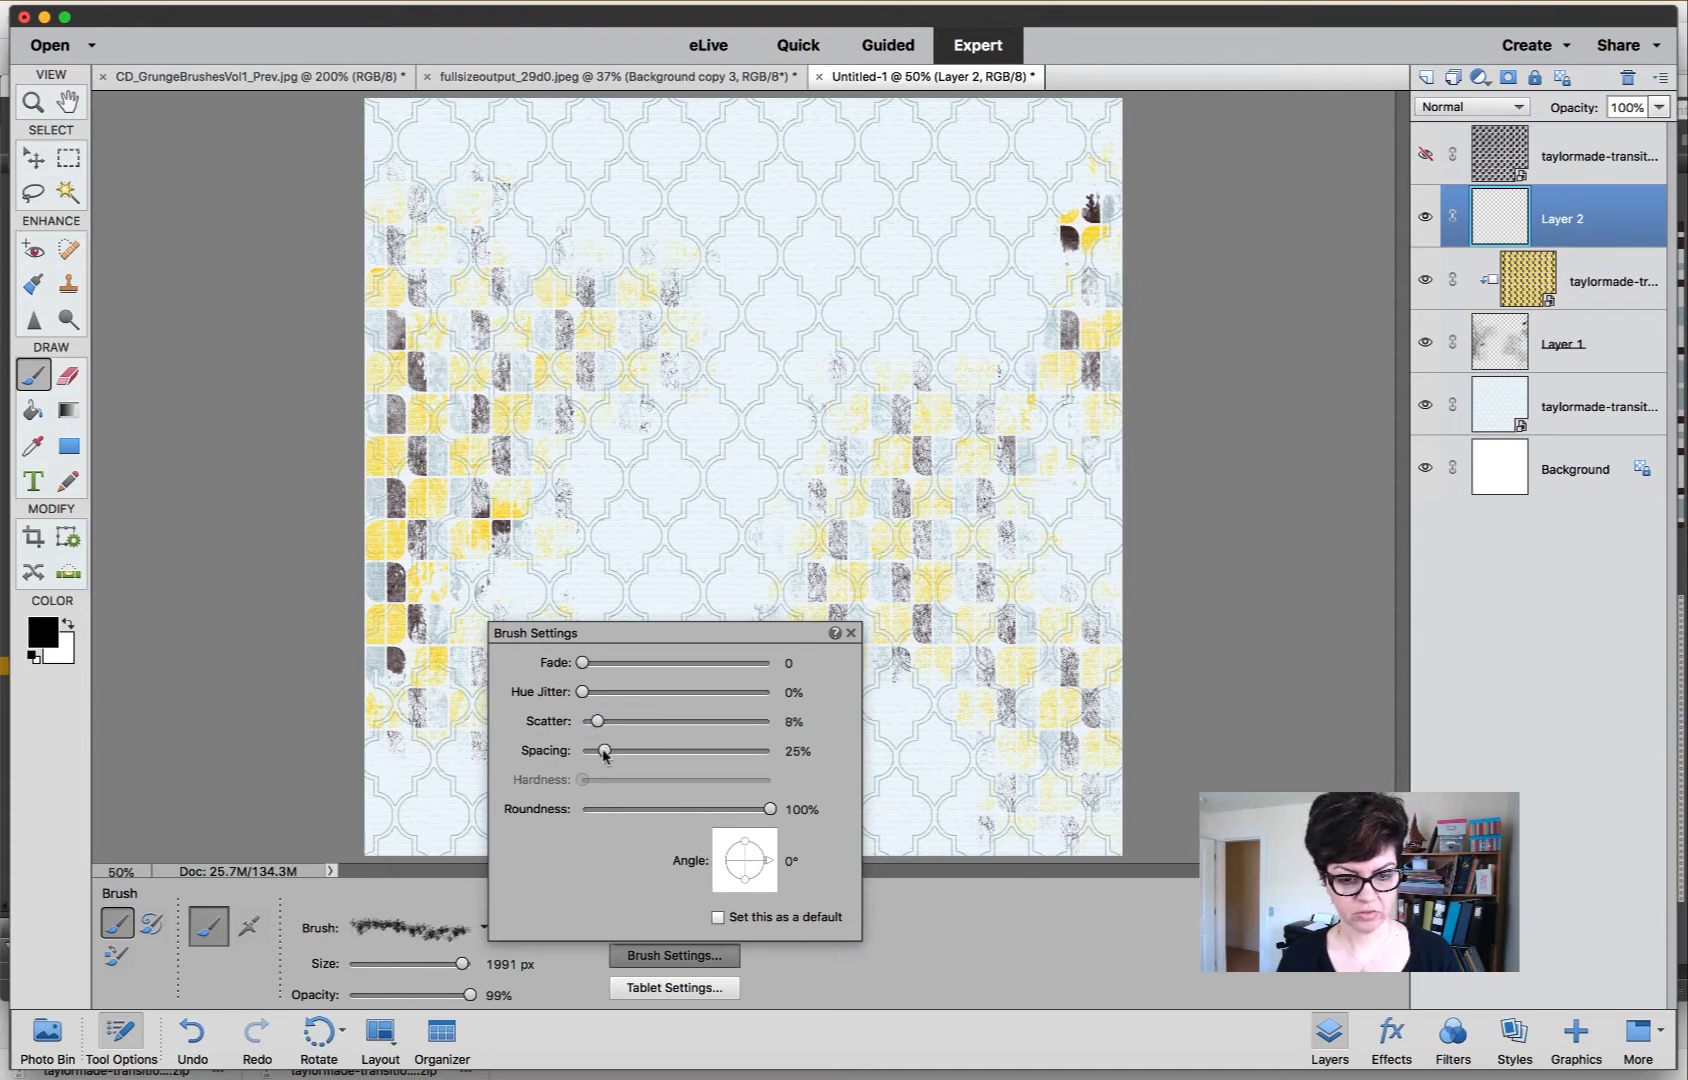
{"action": "left_click_drag", "start_coordinate": [600, 756], "coordinate": [611, 727]}
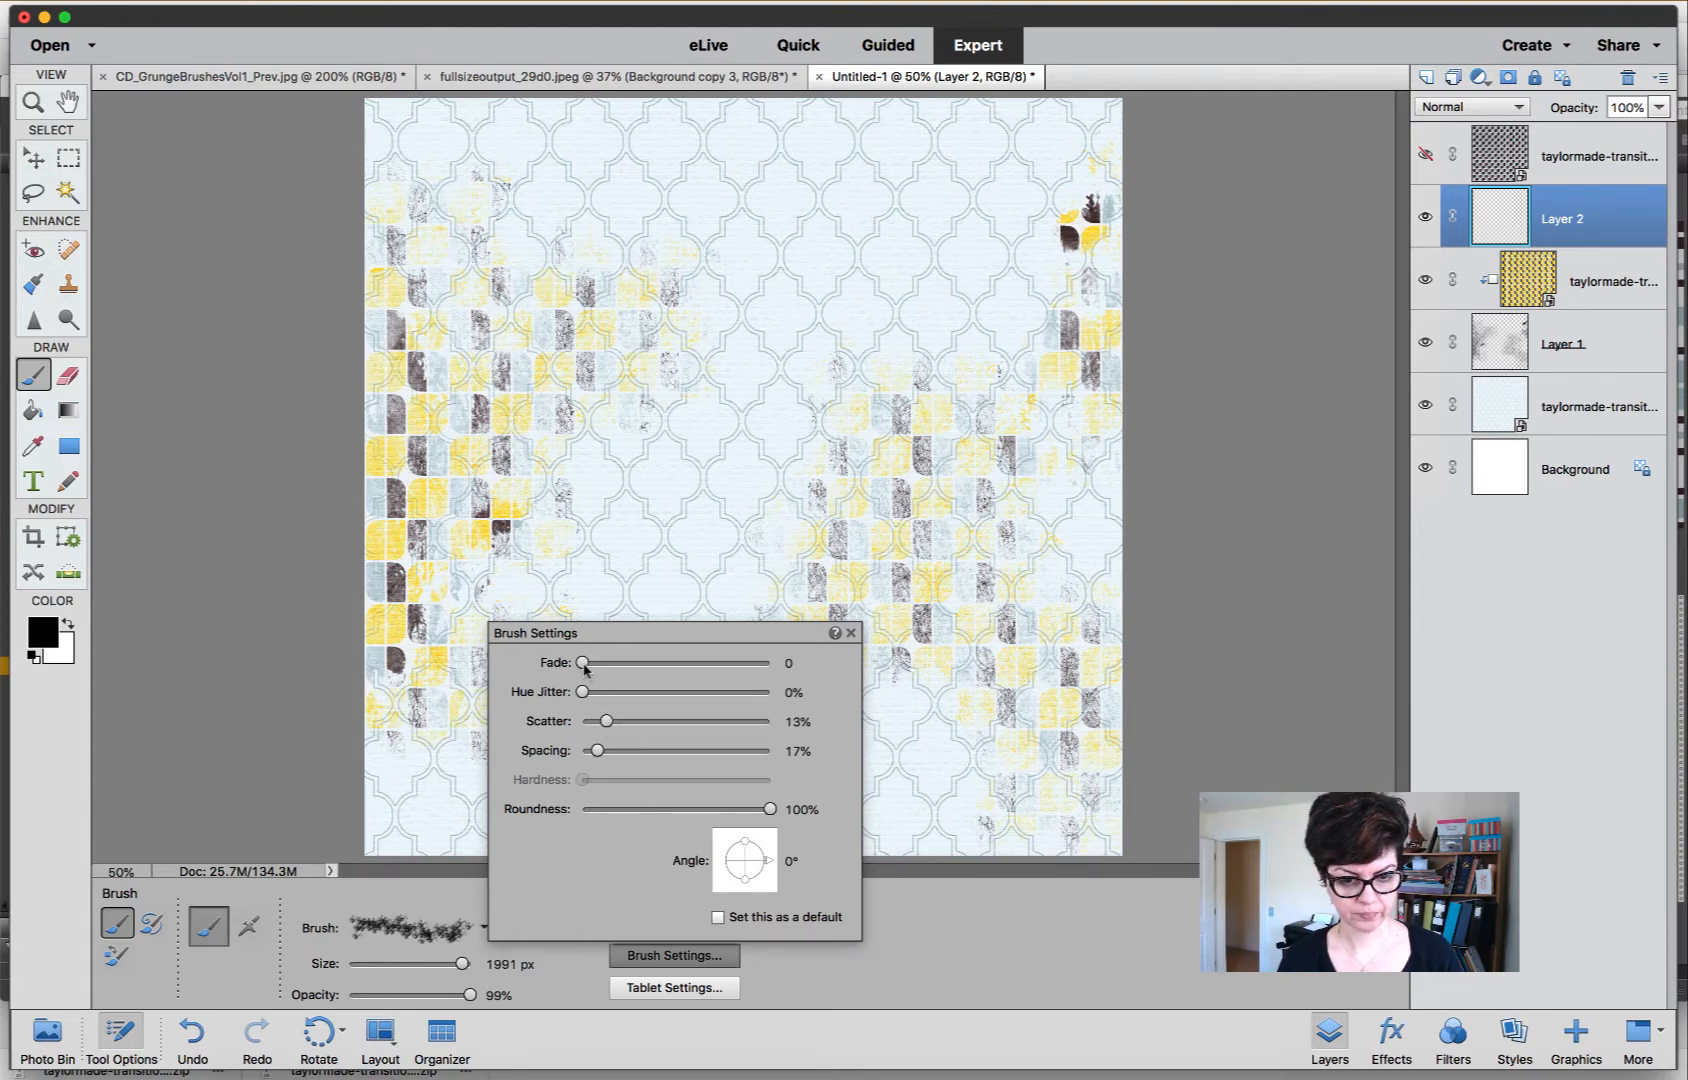
{"action": "left_click_drag", "start_coordinate": [584, 665], "coordinate": [609, 666]}
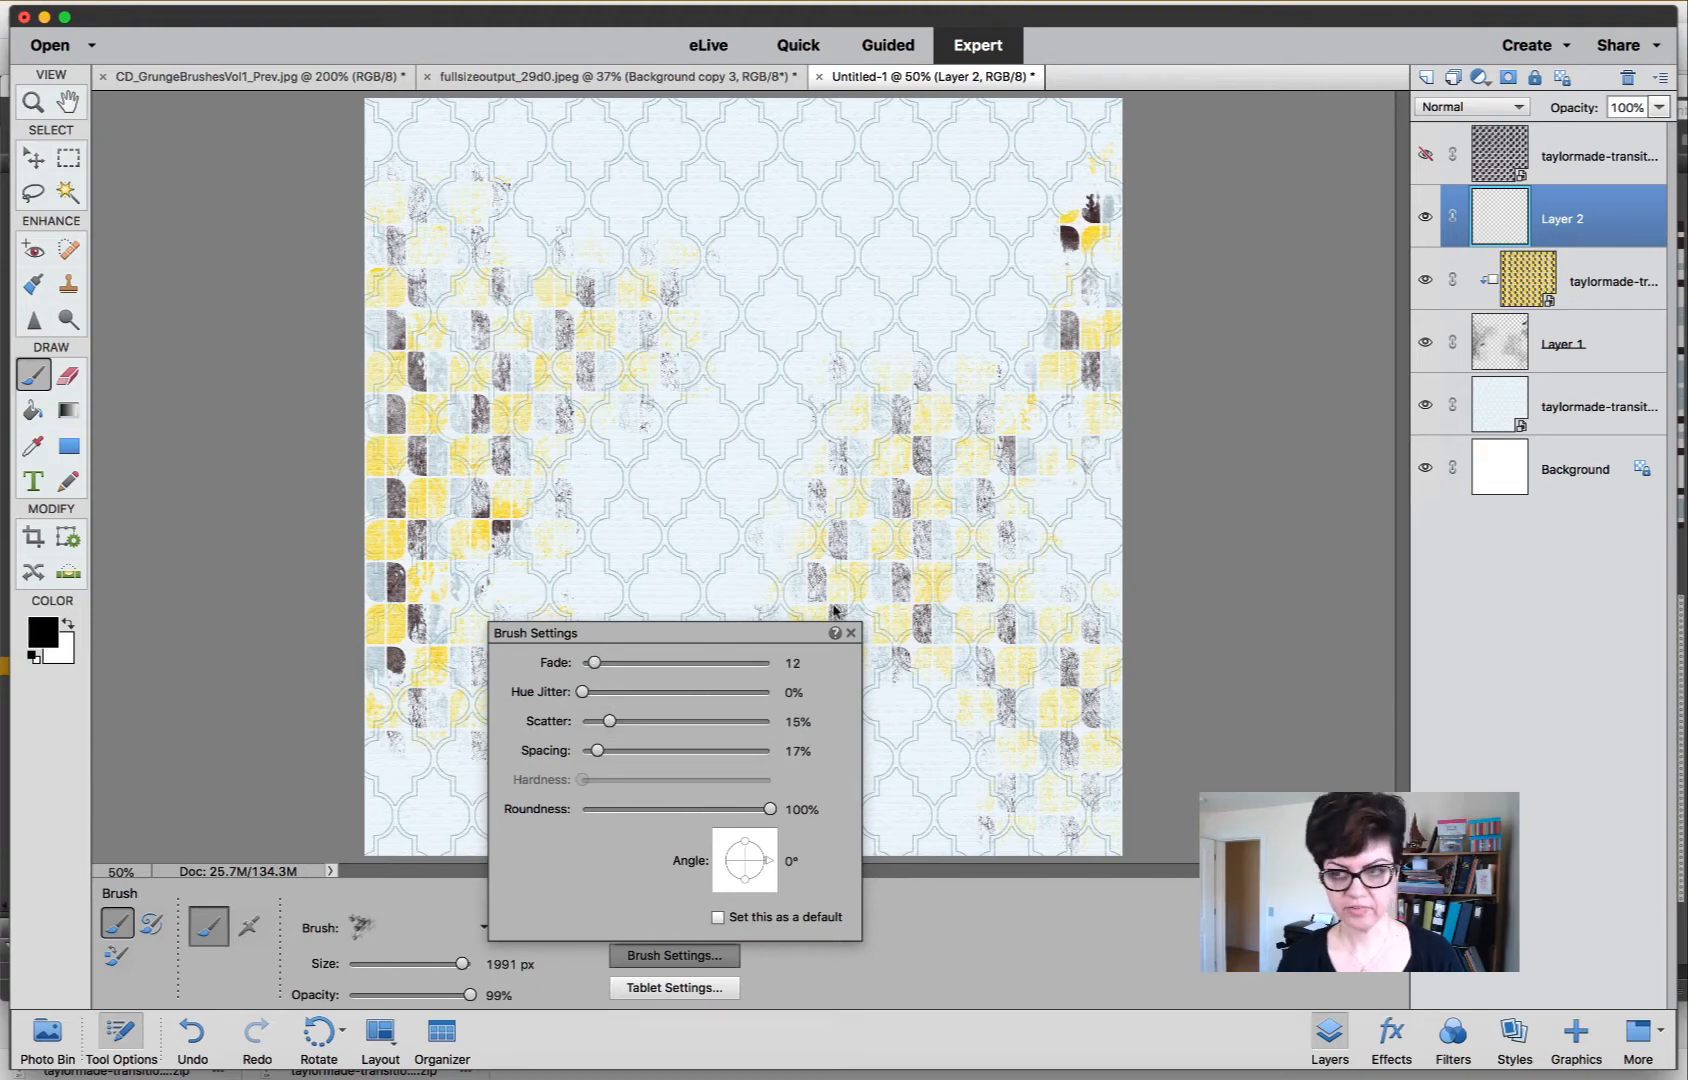
{"action": "left_click", "coordinate": [884, 917]}
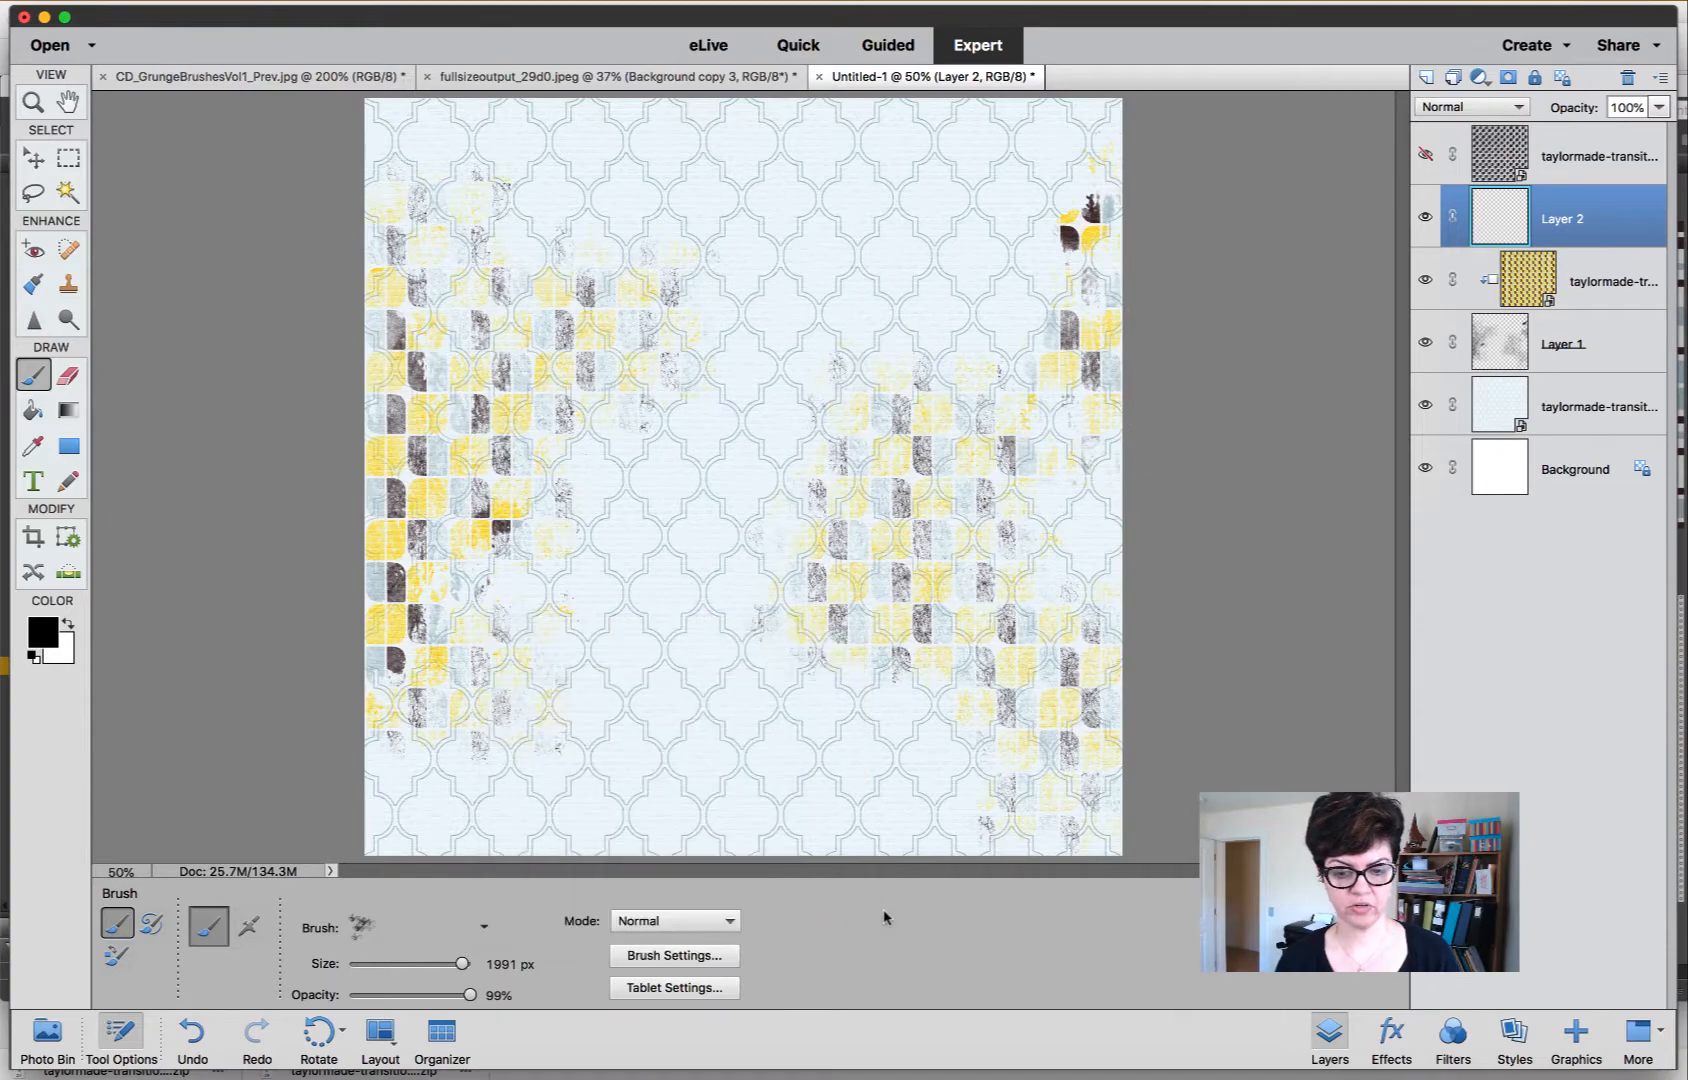
Reduce the brush size to 1400 px and stamp black grunge splatters across the top, left and lower right of the page on Layer 2.
{"action": "key", "text": "["}
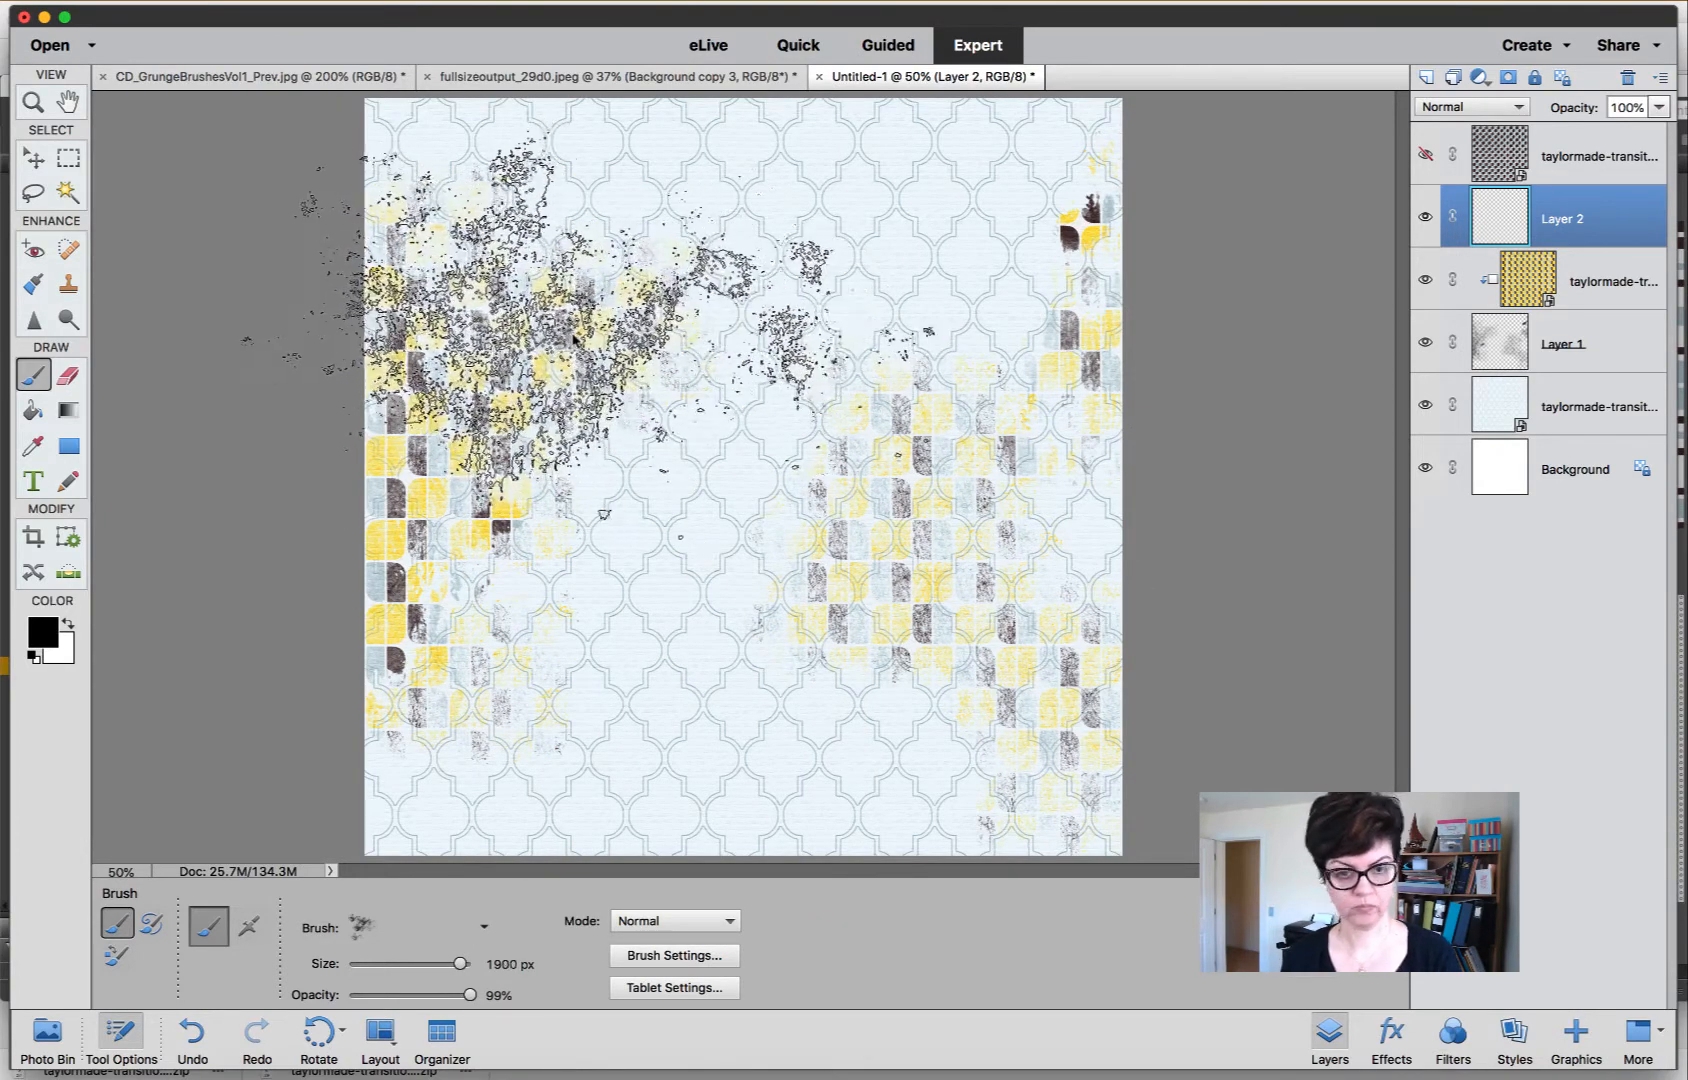
{"action": "key", "text": "["}
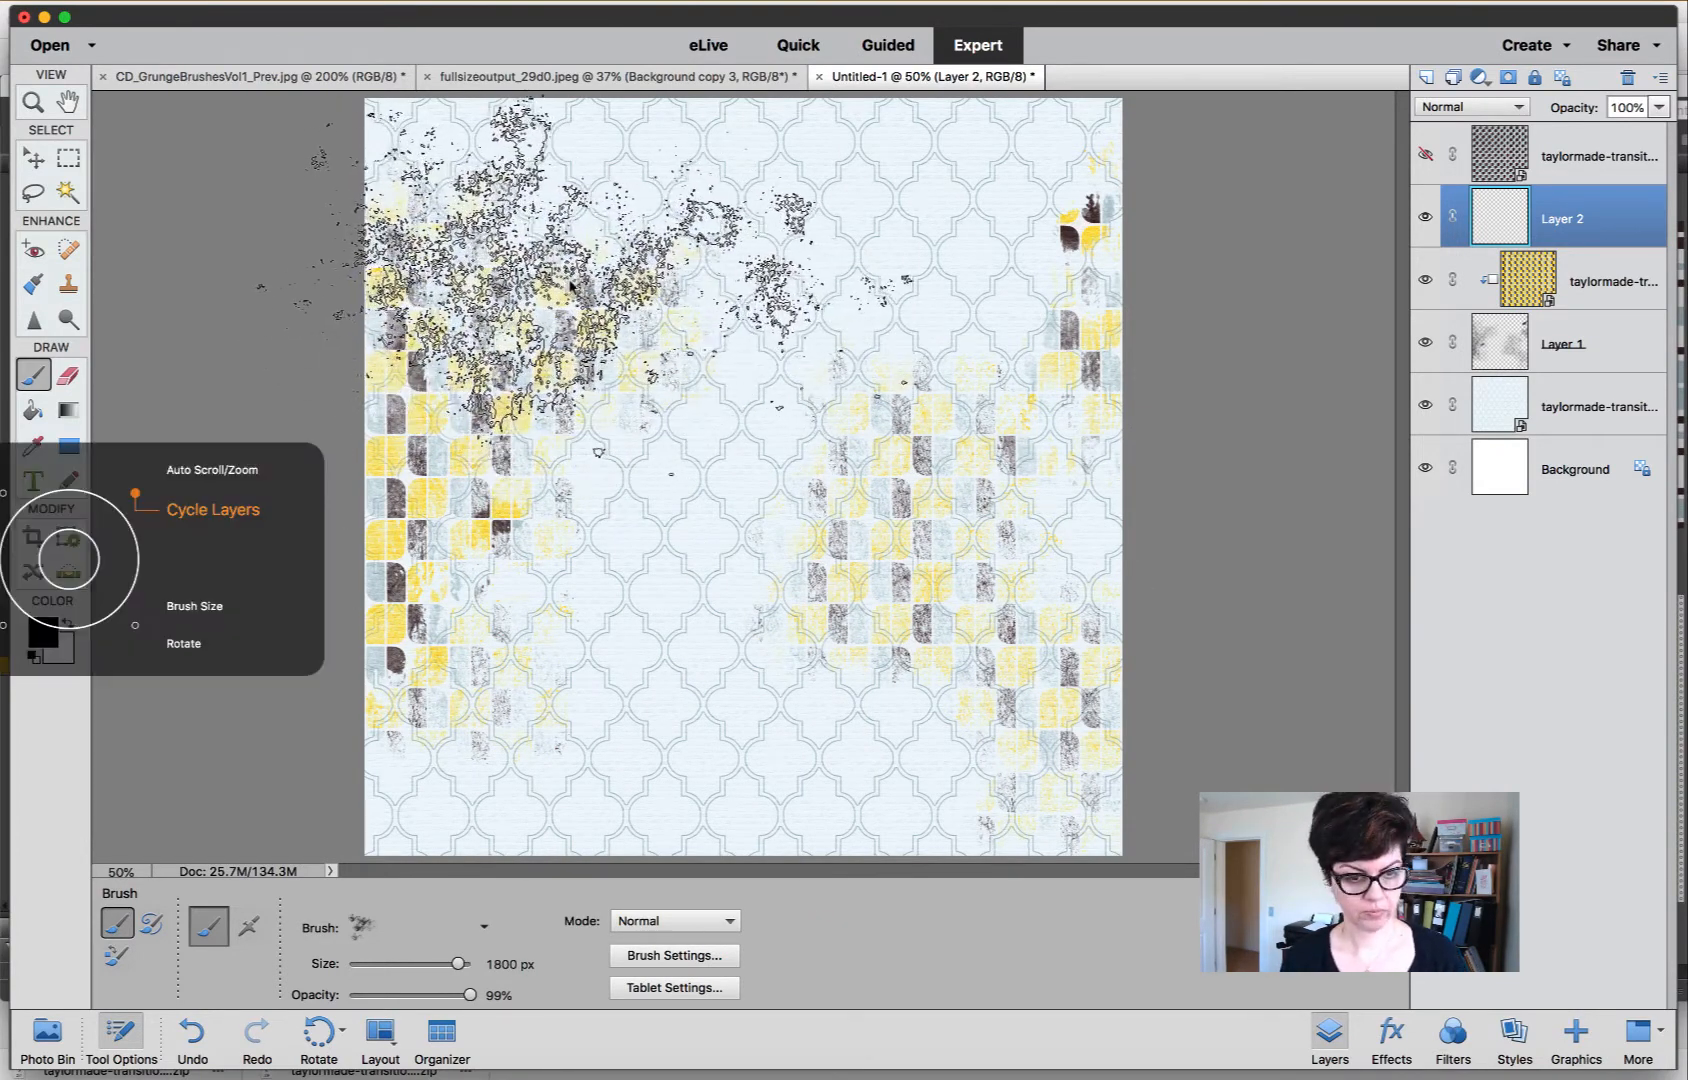
{"action": "key", "text": "["}
{"action": "key", "text": "["}
{"action": "key", "text": "["}
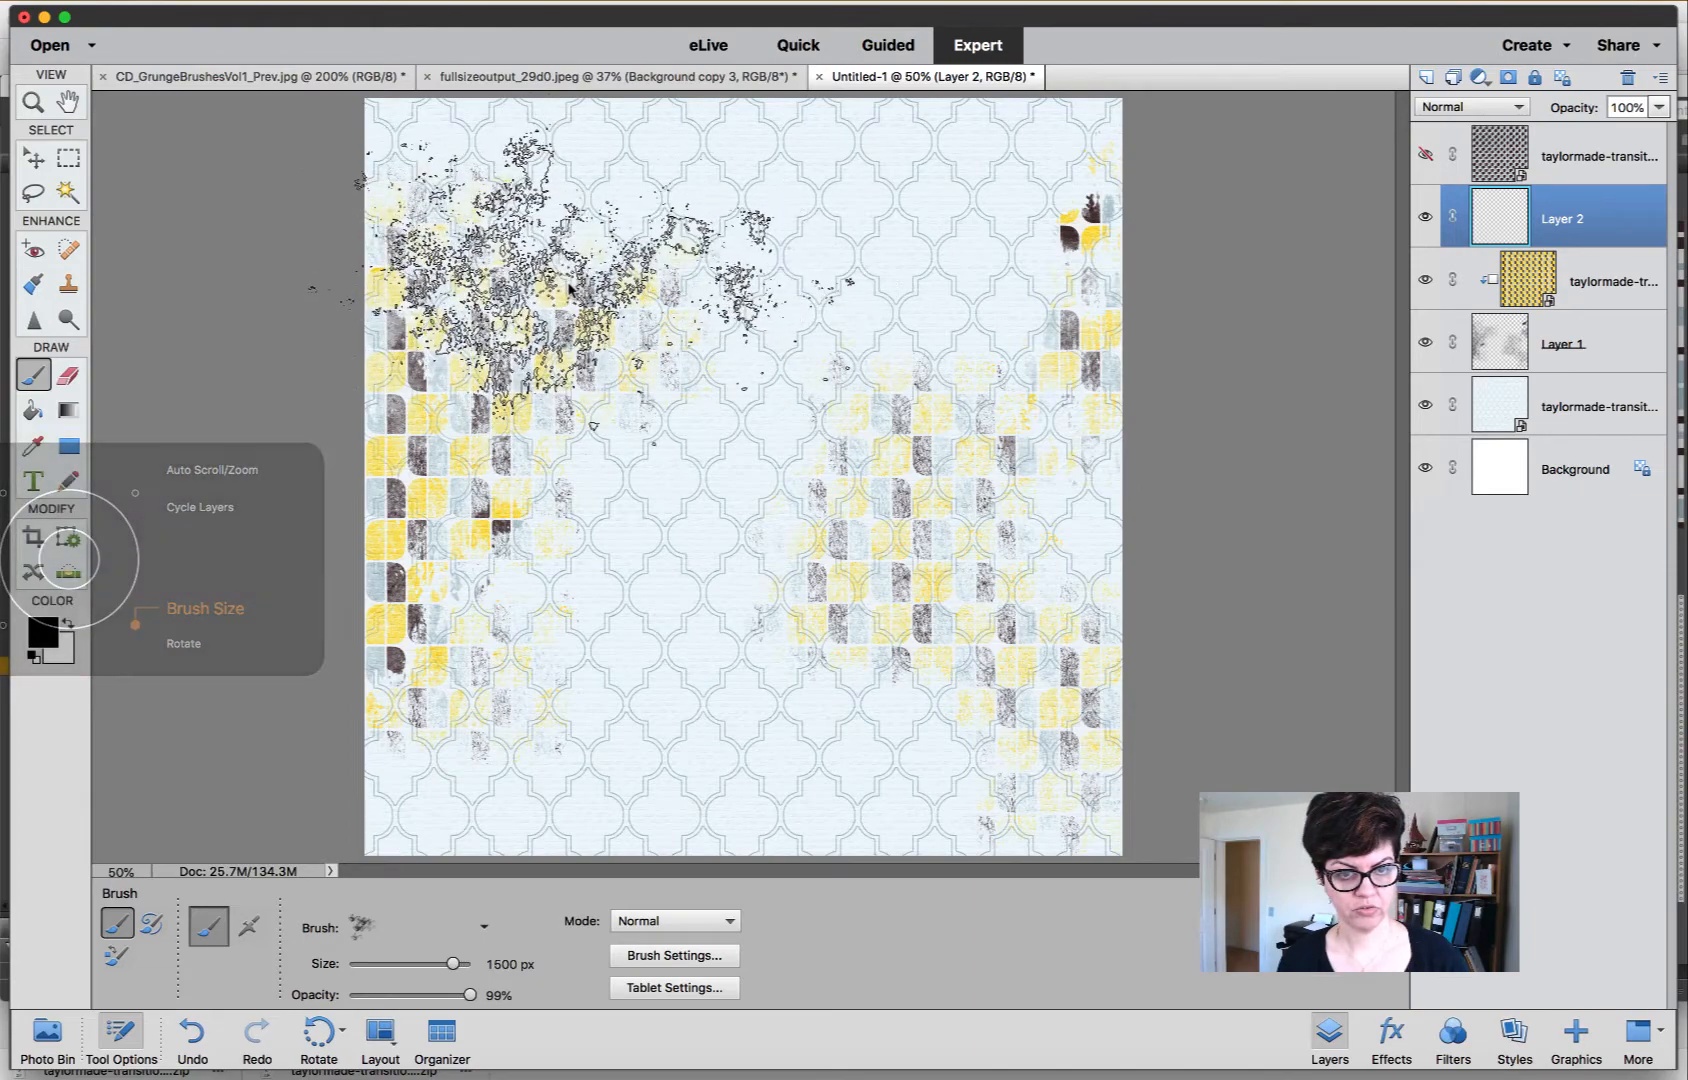
{"action": "key", "text": "["}
{"action": "left_click", "coordinate": [652, 212]}
{"action": "left_click", "coordinate": [645, 222]}
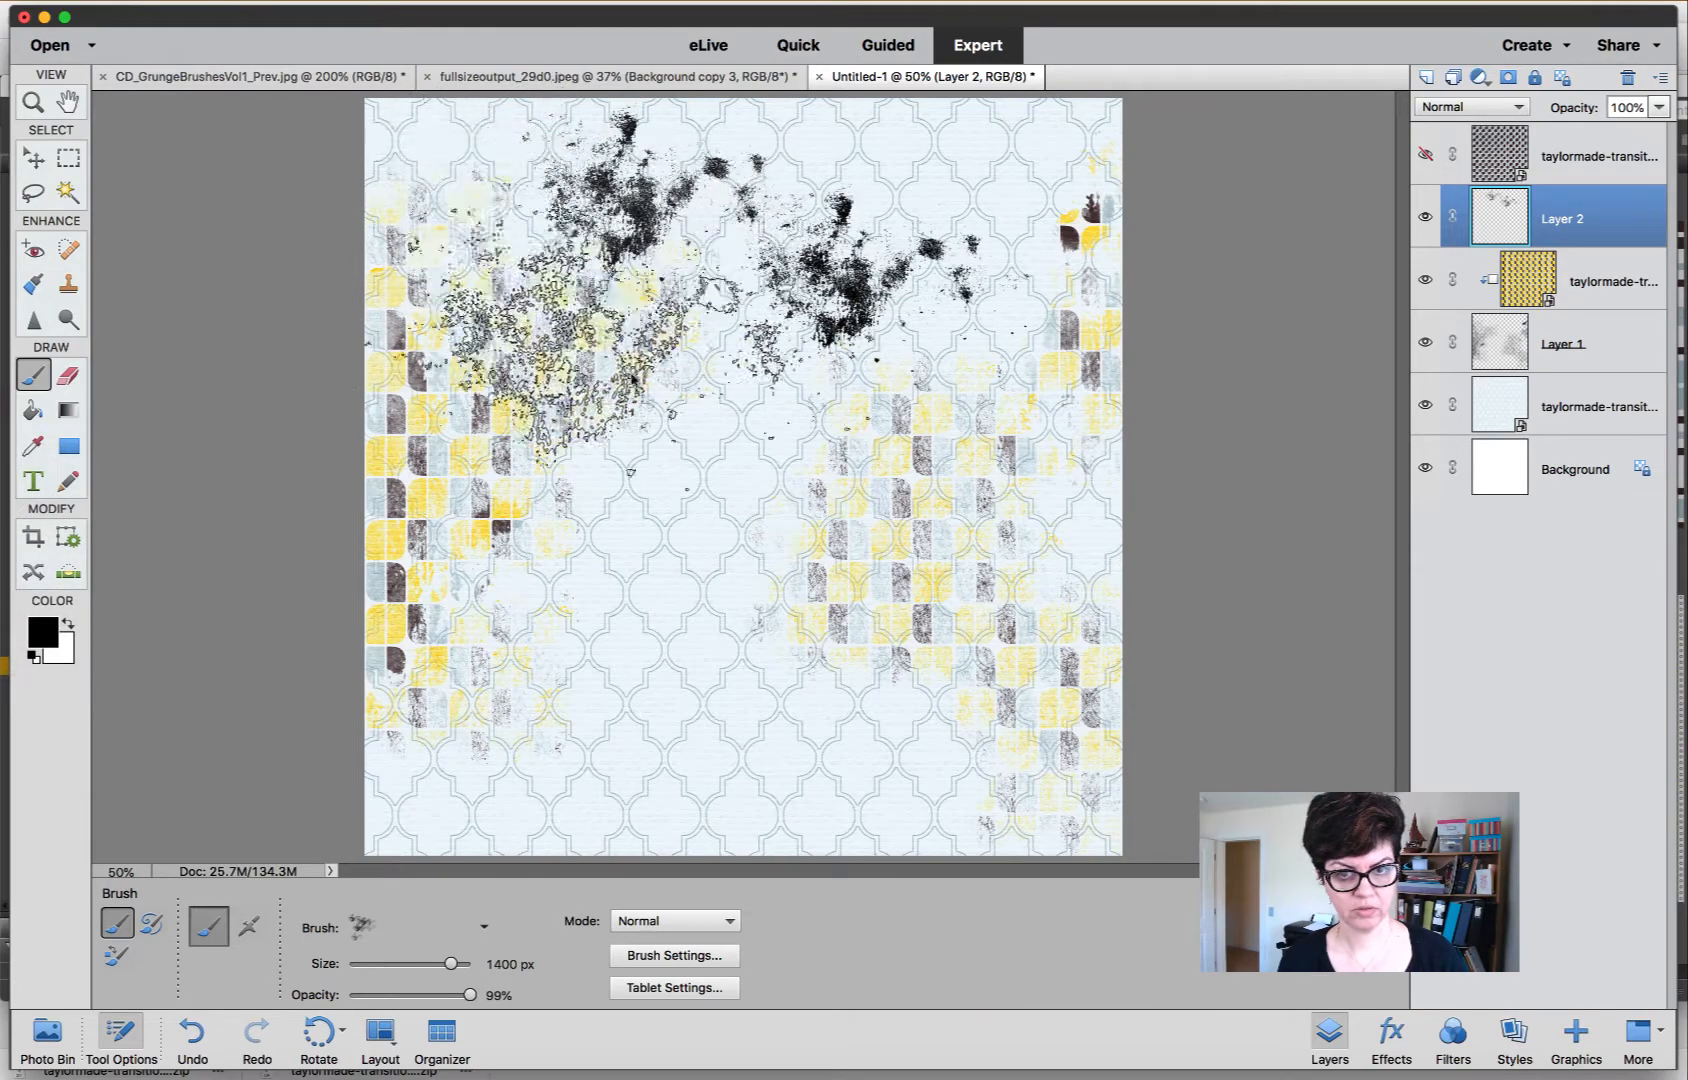
{"action": "left_click", "coordinate": [595, 543]}
{"action": "left_click", "coordinate": [640, 568]}
{"action": "left_click", "coordinate": [700, 610]}
{"action": "left_click", "coordinate": [975, 685]}
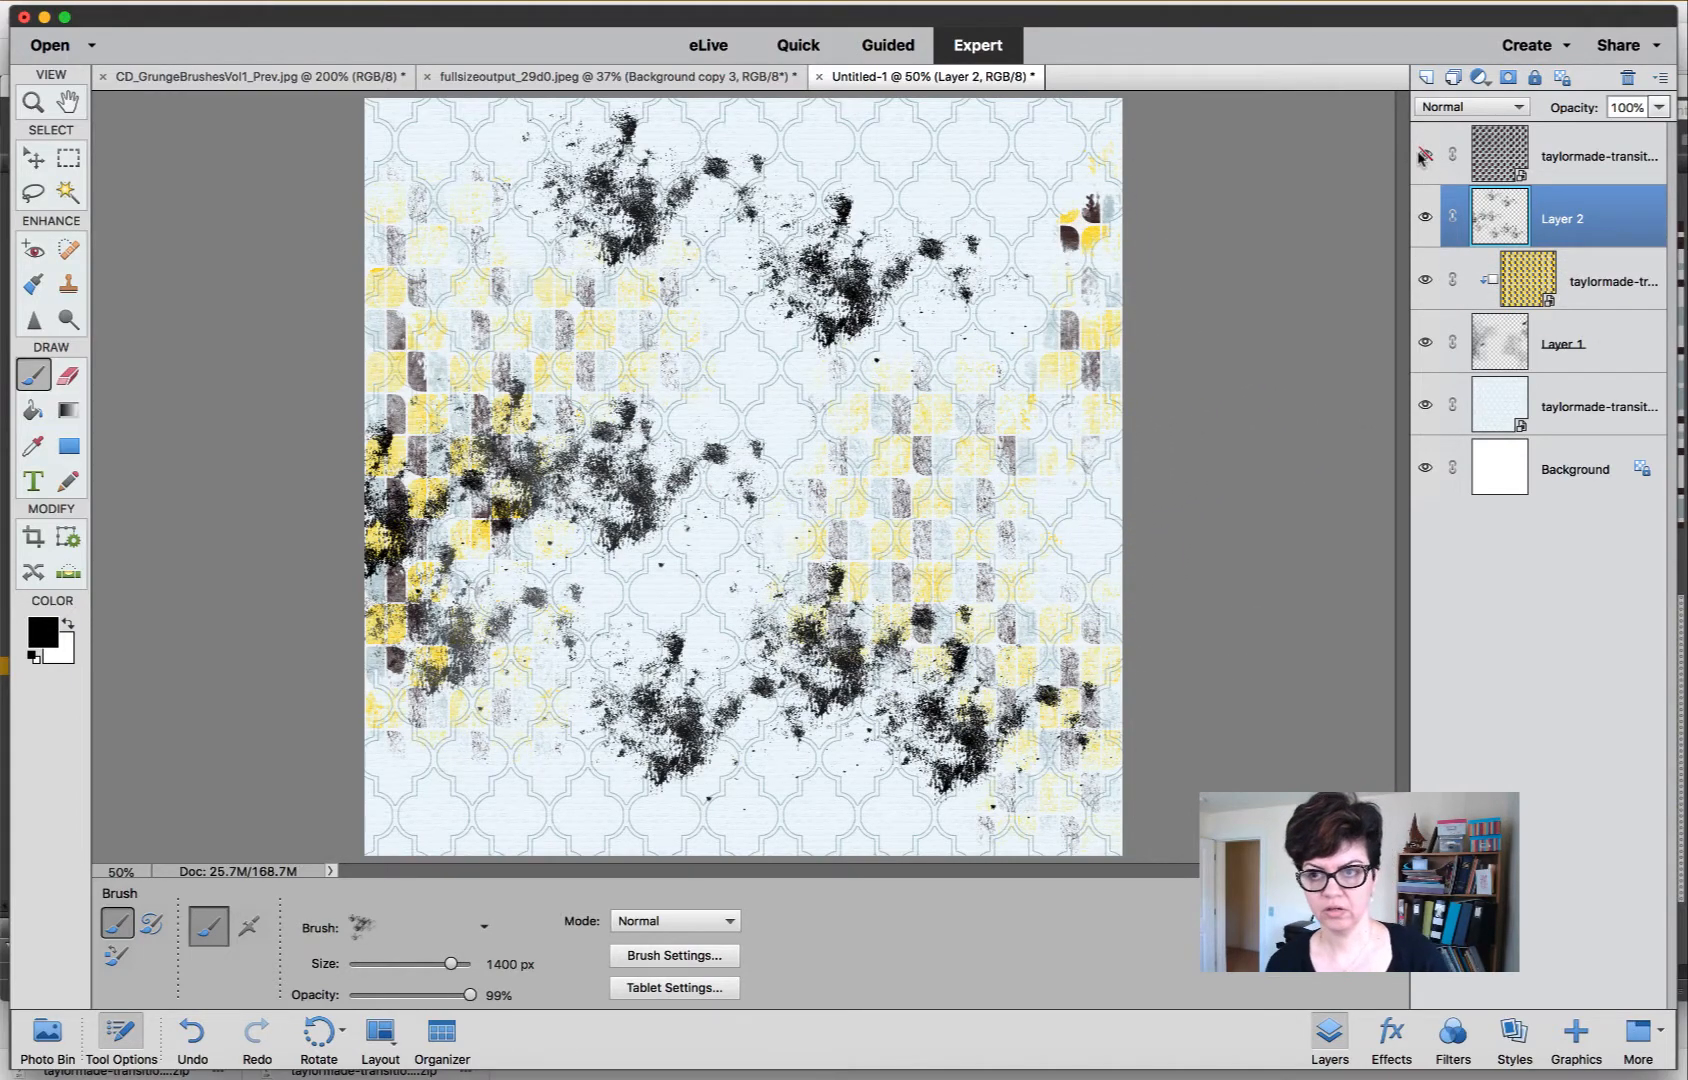
Pick the GrungeTexture8.png brush, set its size to 1083 px and stamp dotted texture over the left and lower right areas of Layer 2.
{"action": "left_click", "coordinate": [484, 927]}
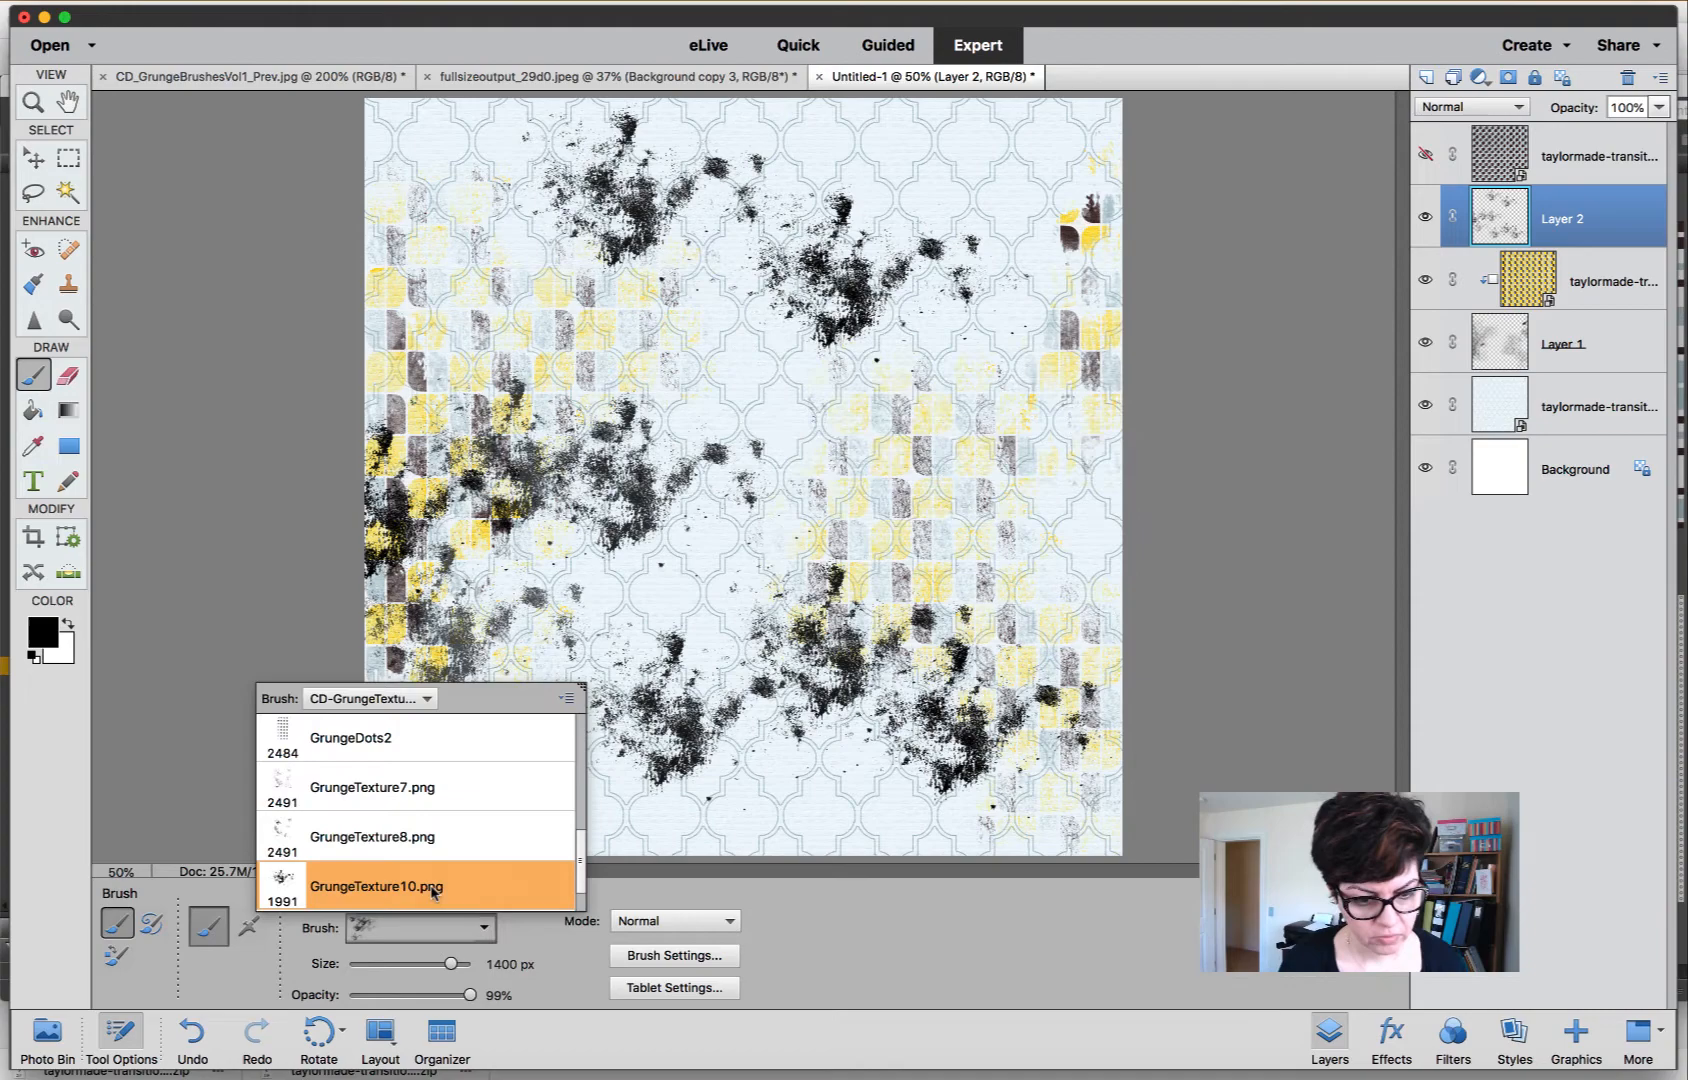
{"action": "left_click", "coordinate": [412, 838]}
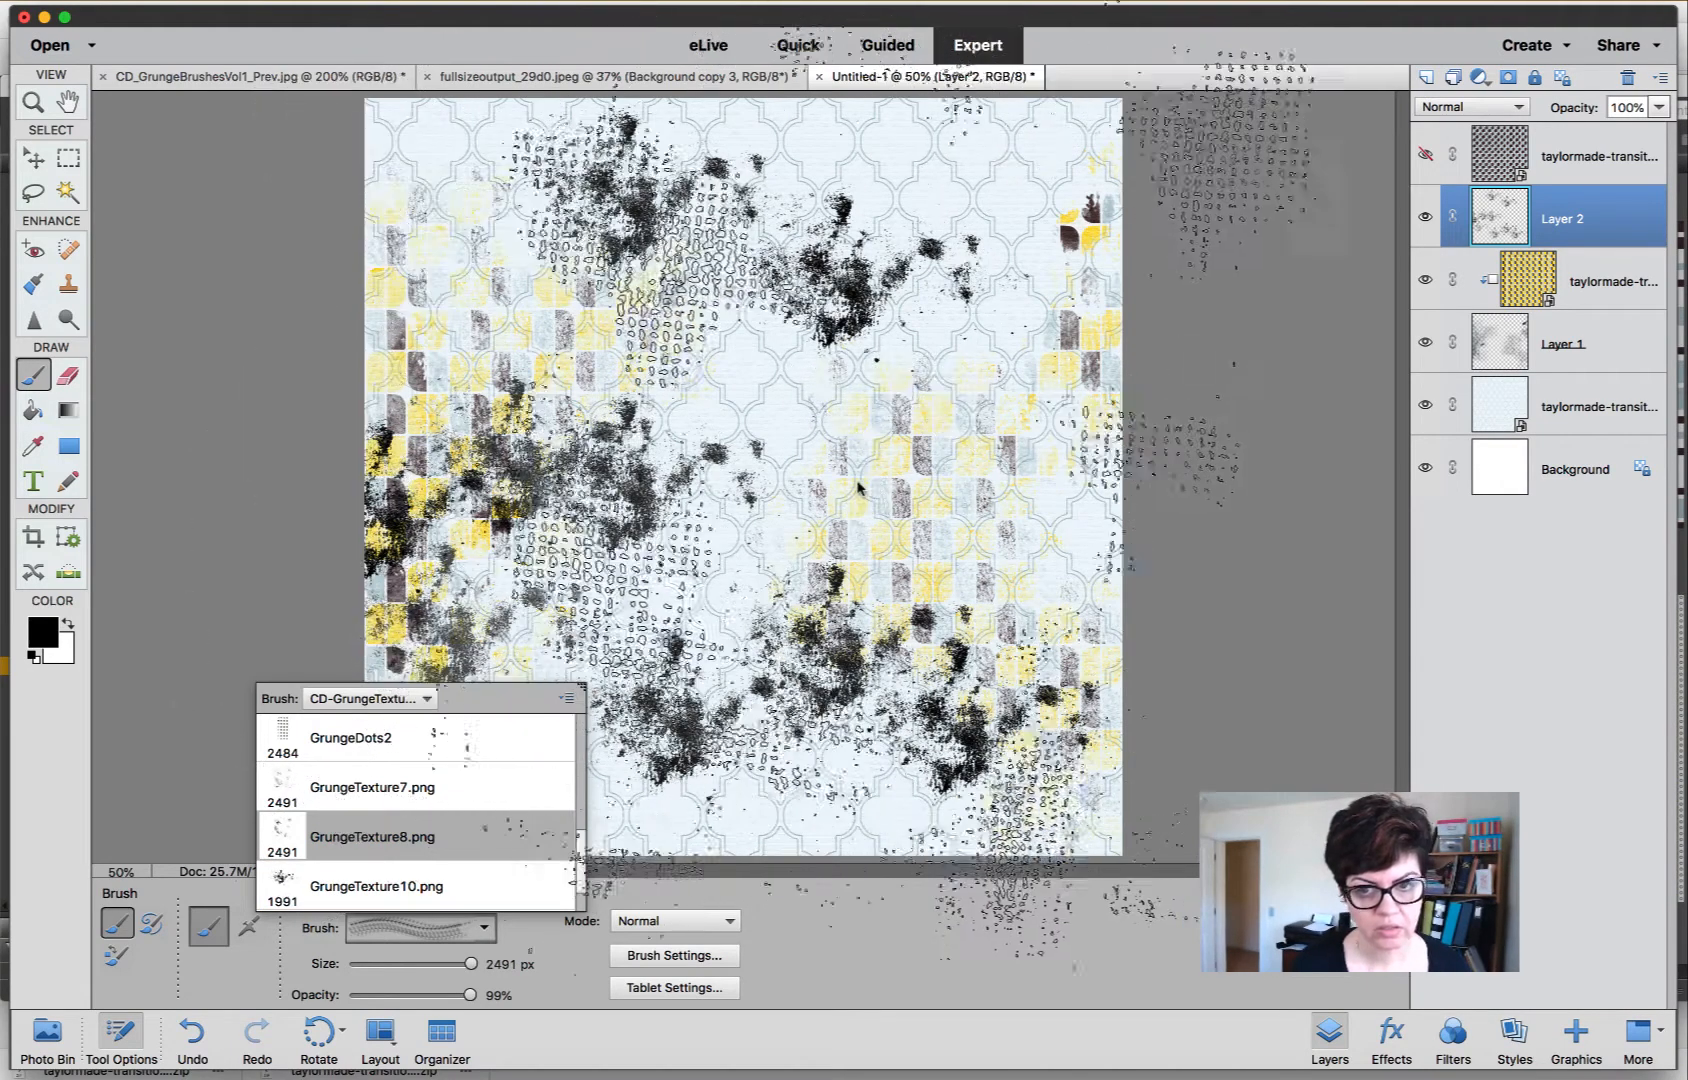
{"action": "left_click_drag", "start_coordinate": [471, 965], "coordinate": [457, 968]}
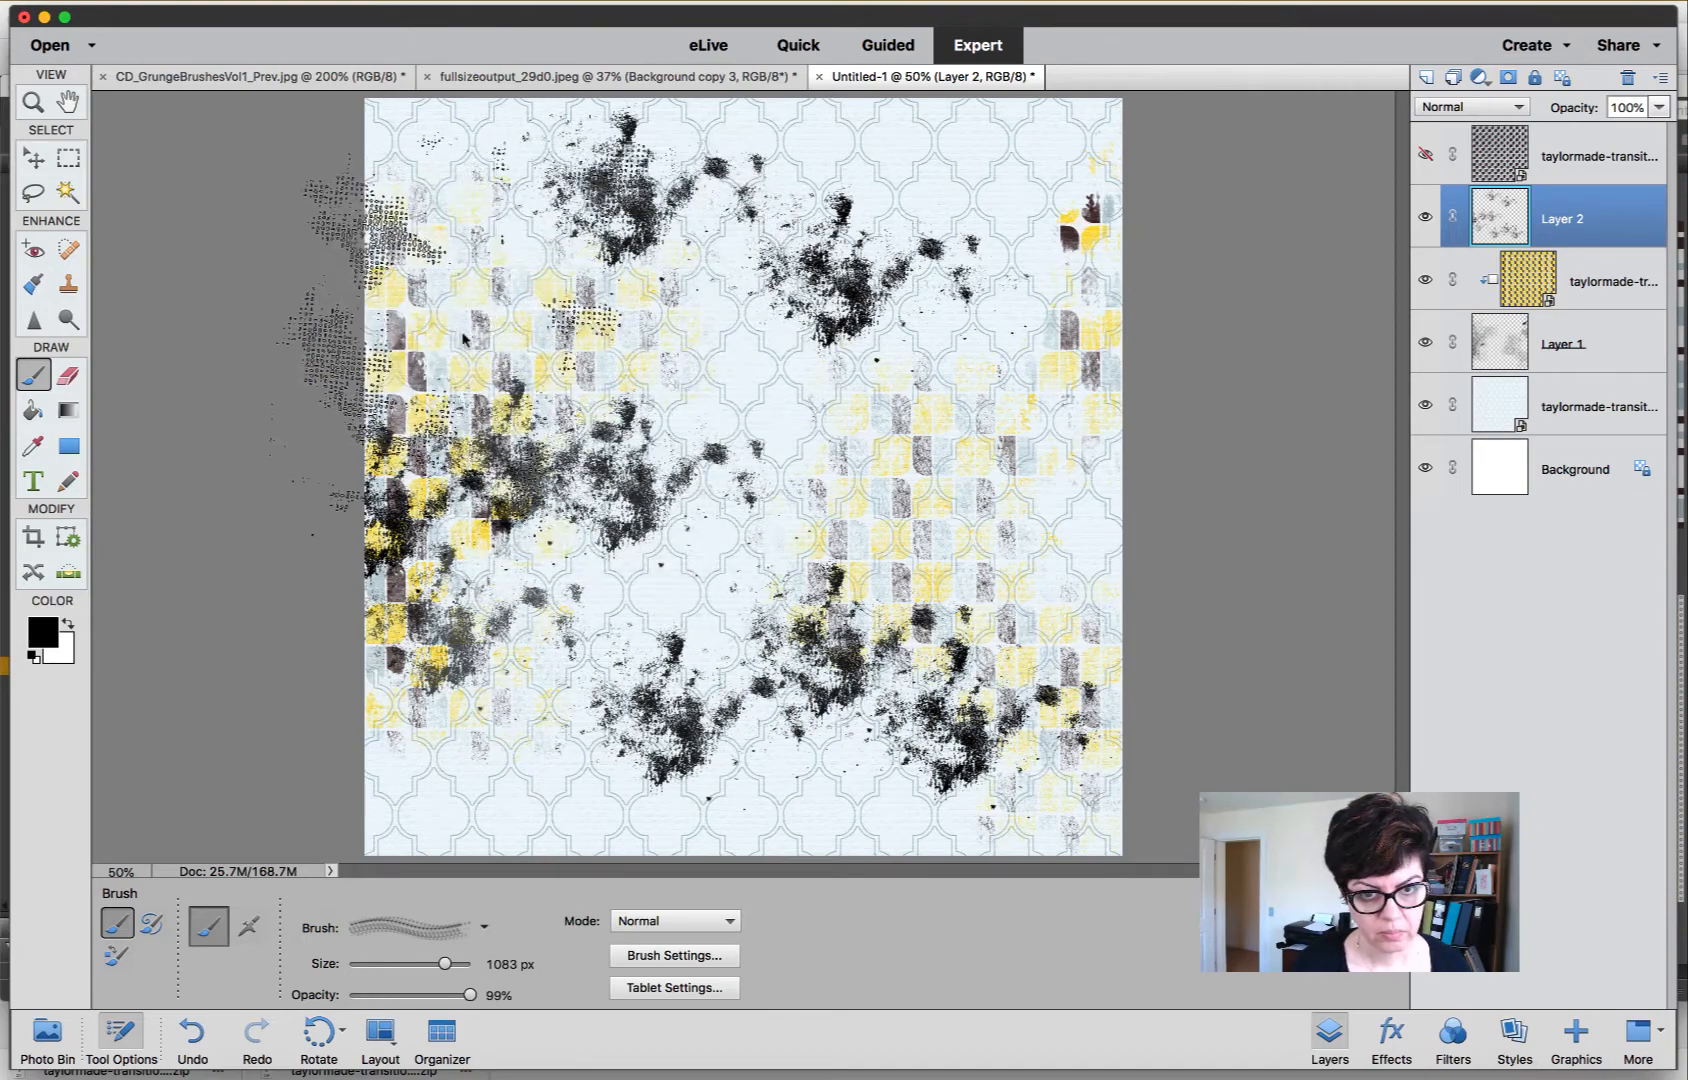
{"action": "left_click", "coordinate": [487, 365]}
{"action": "left_click", "coordinate": [900, 640]}
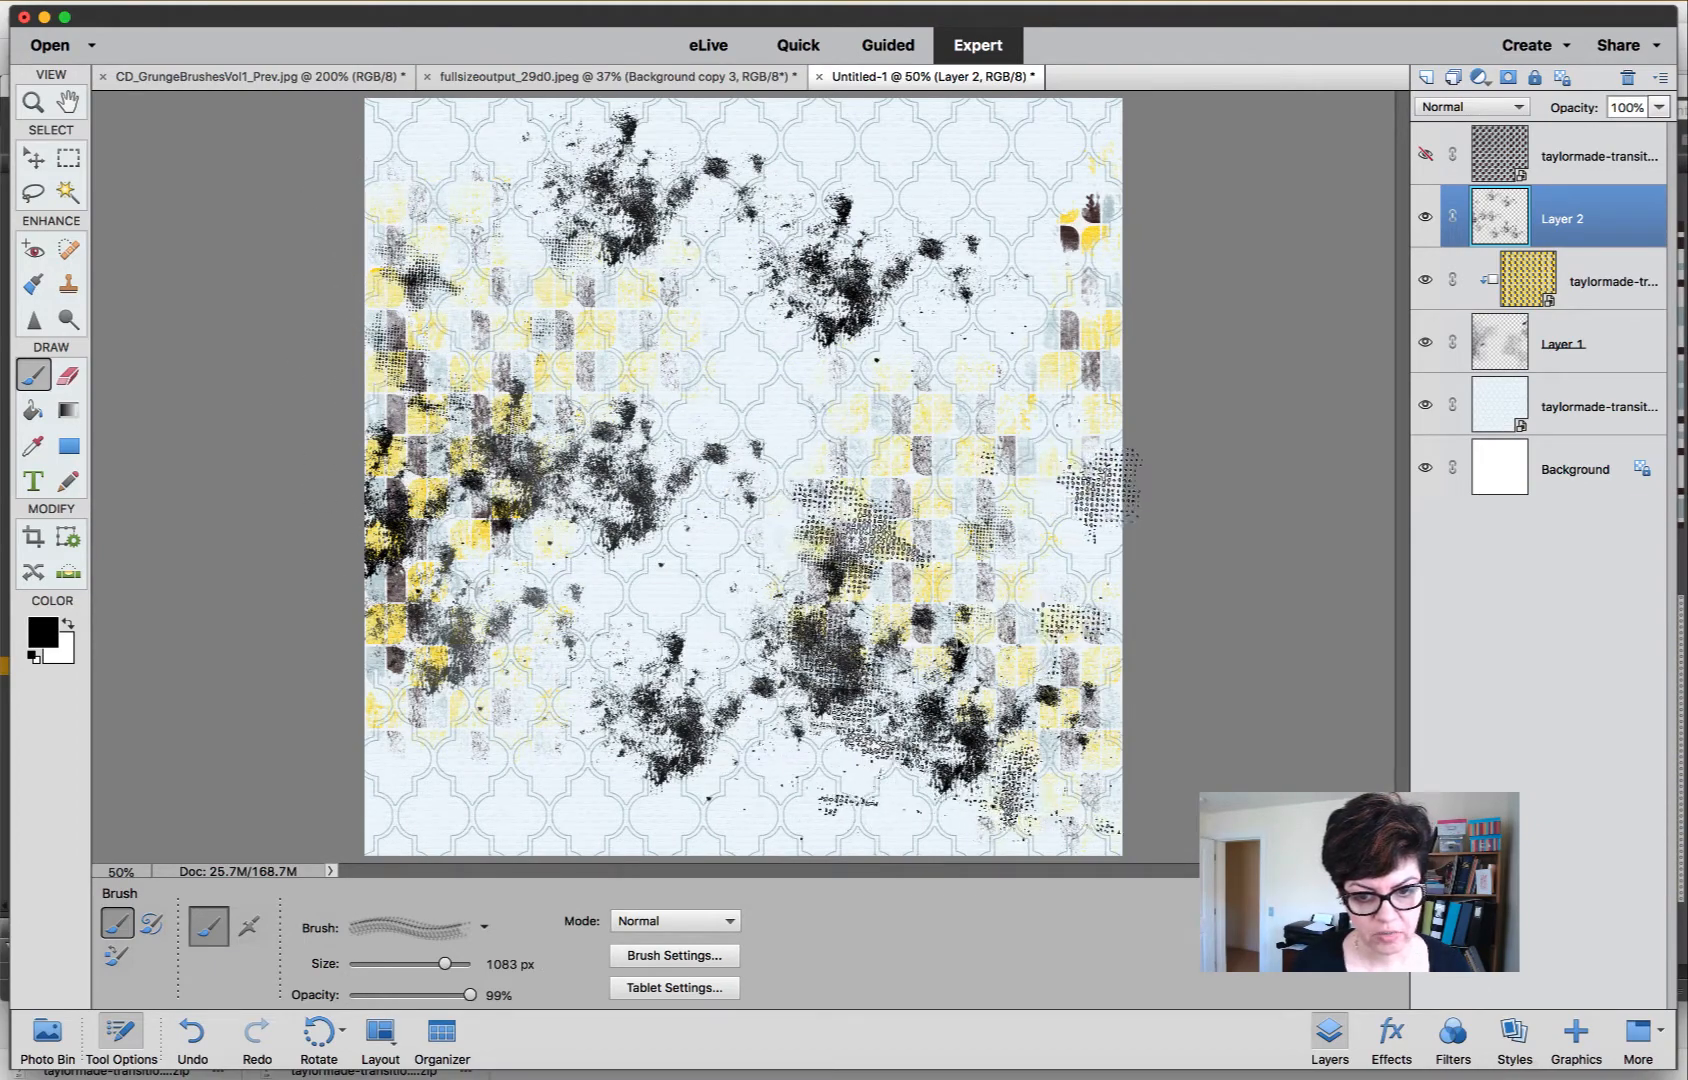
{"action": "left_click", "coordinate": [1088, 736]}
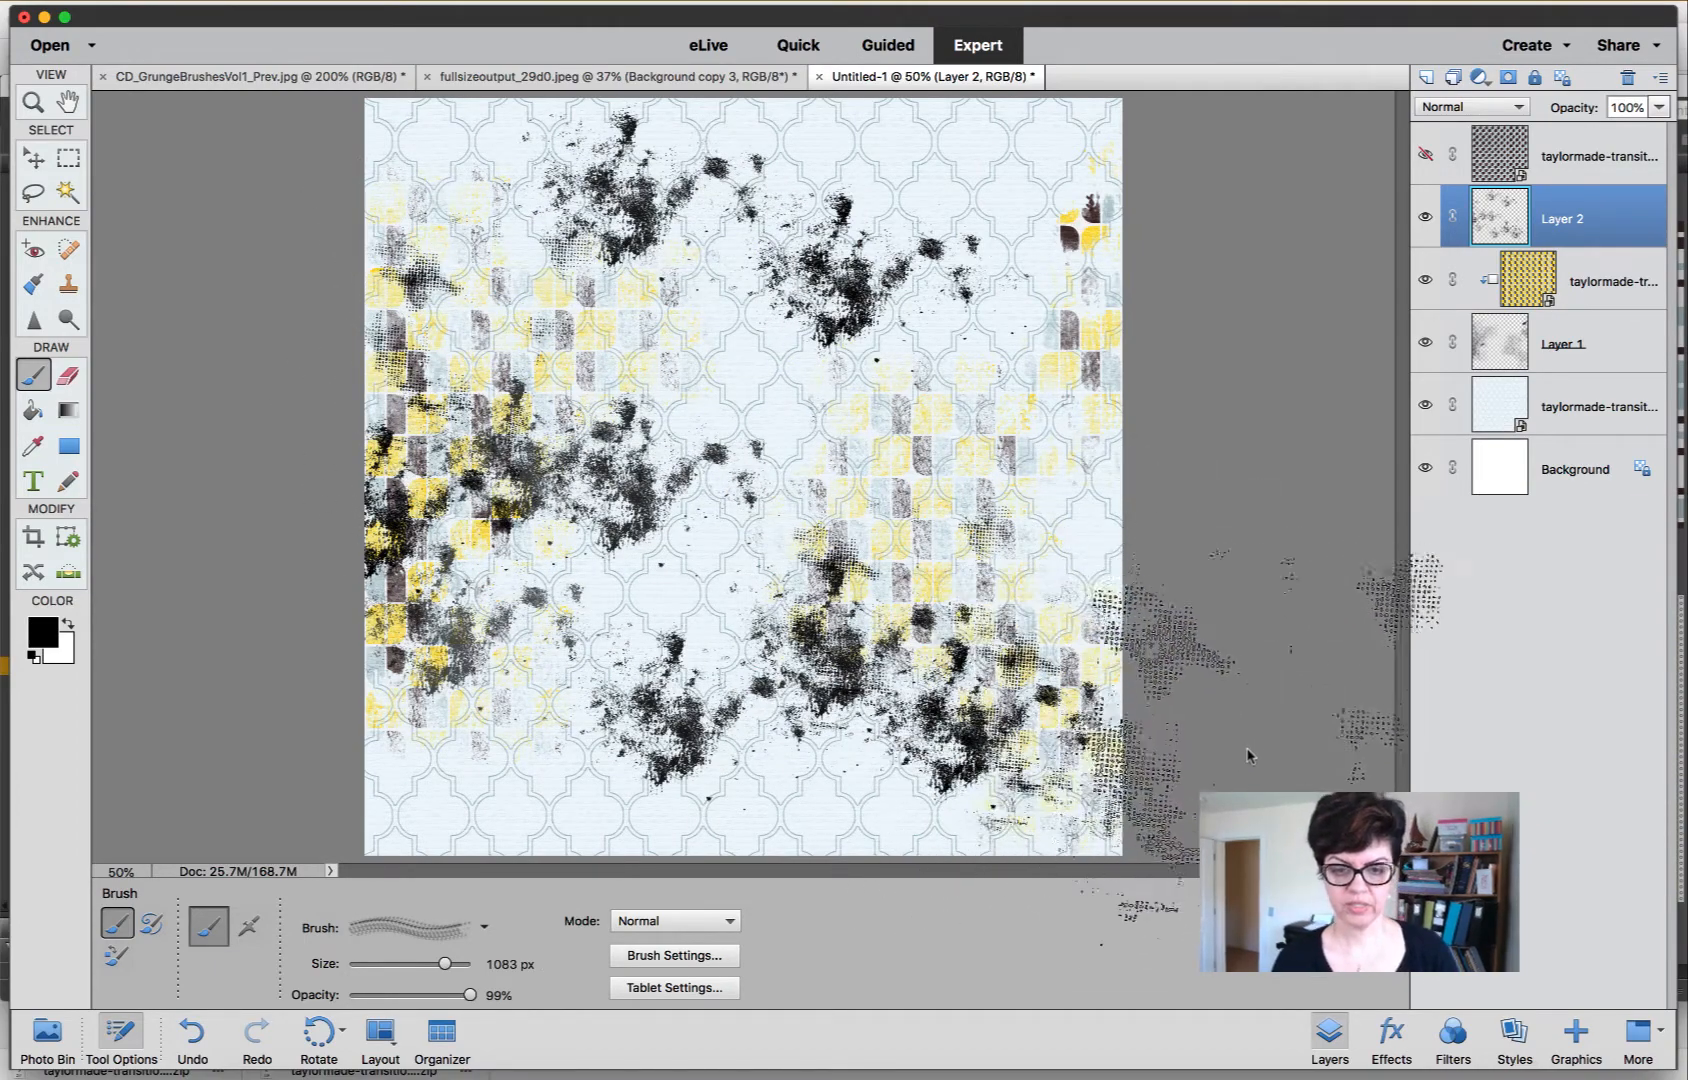
{"action": "left_click", "coordinate": [692, 422]}
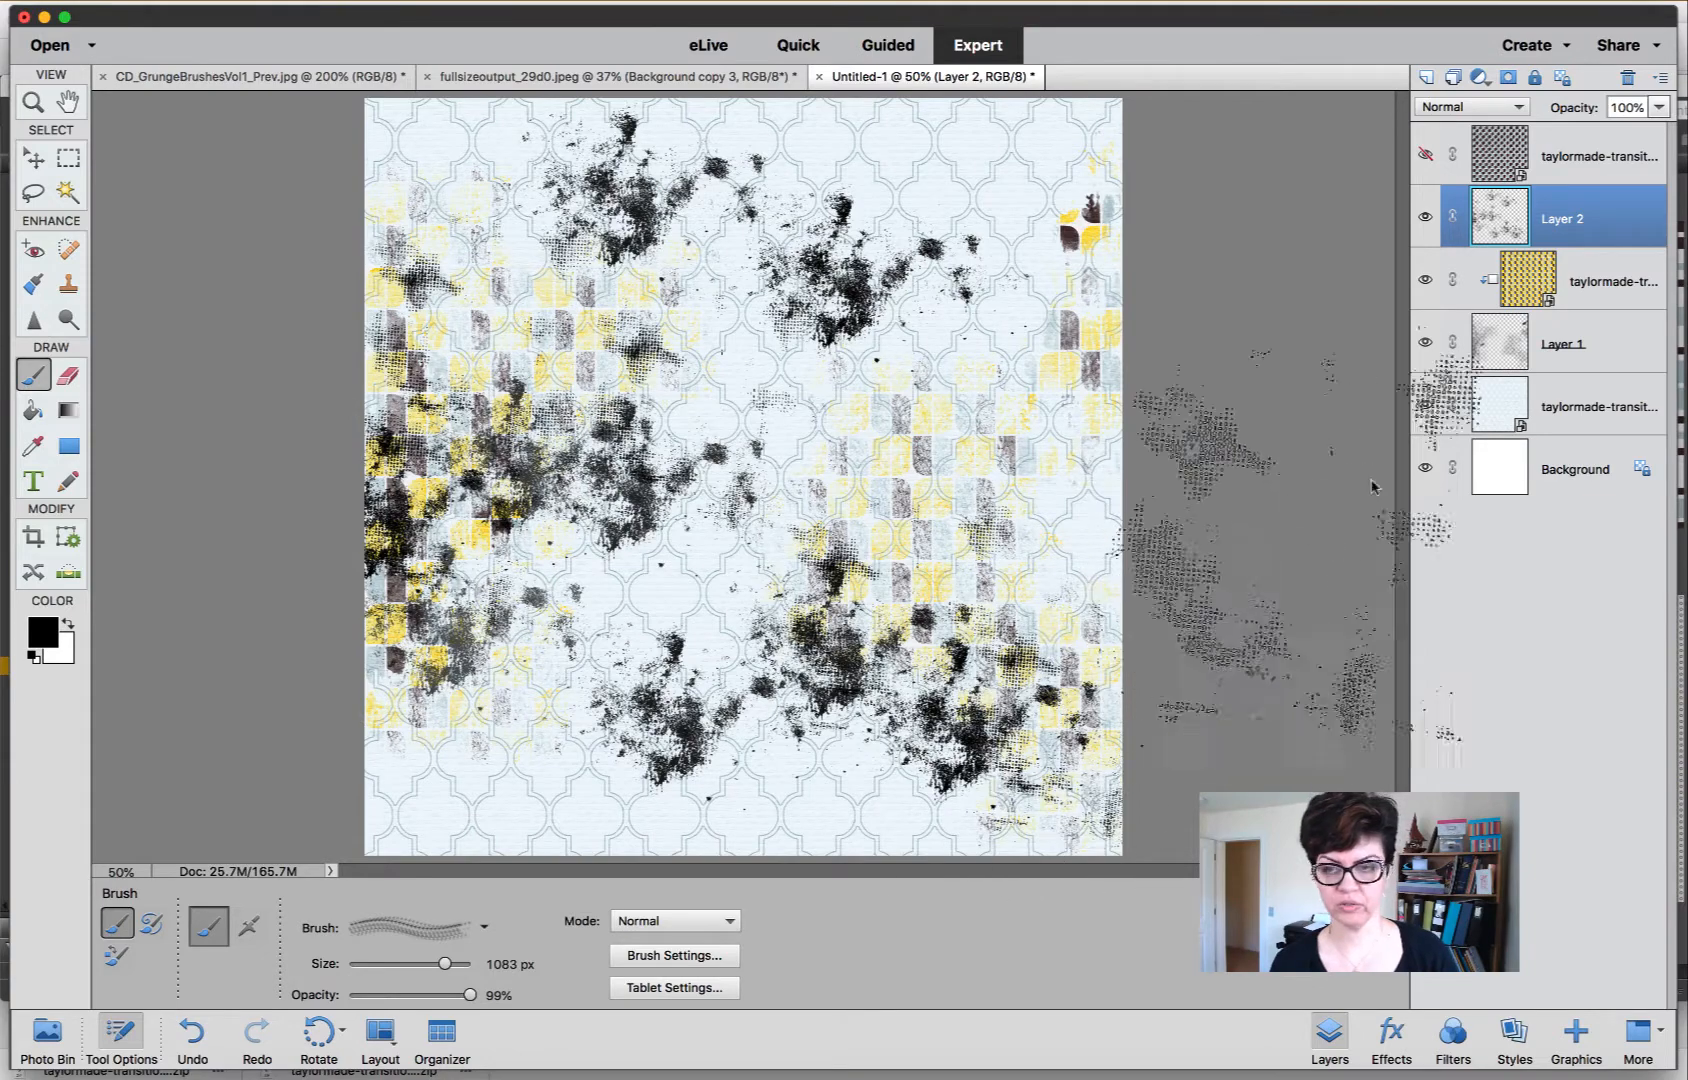
Show the blue and brown patterned paper and clip it to the grunge painting on Layer 2.
{"action": "left_click", "coordinate": [1426, 155]}
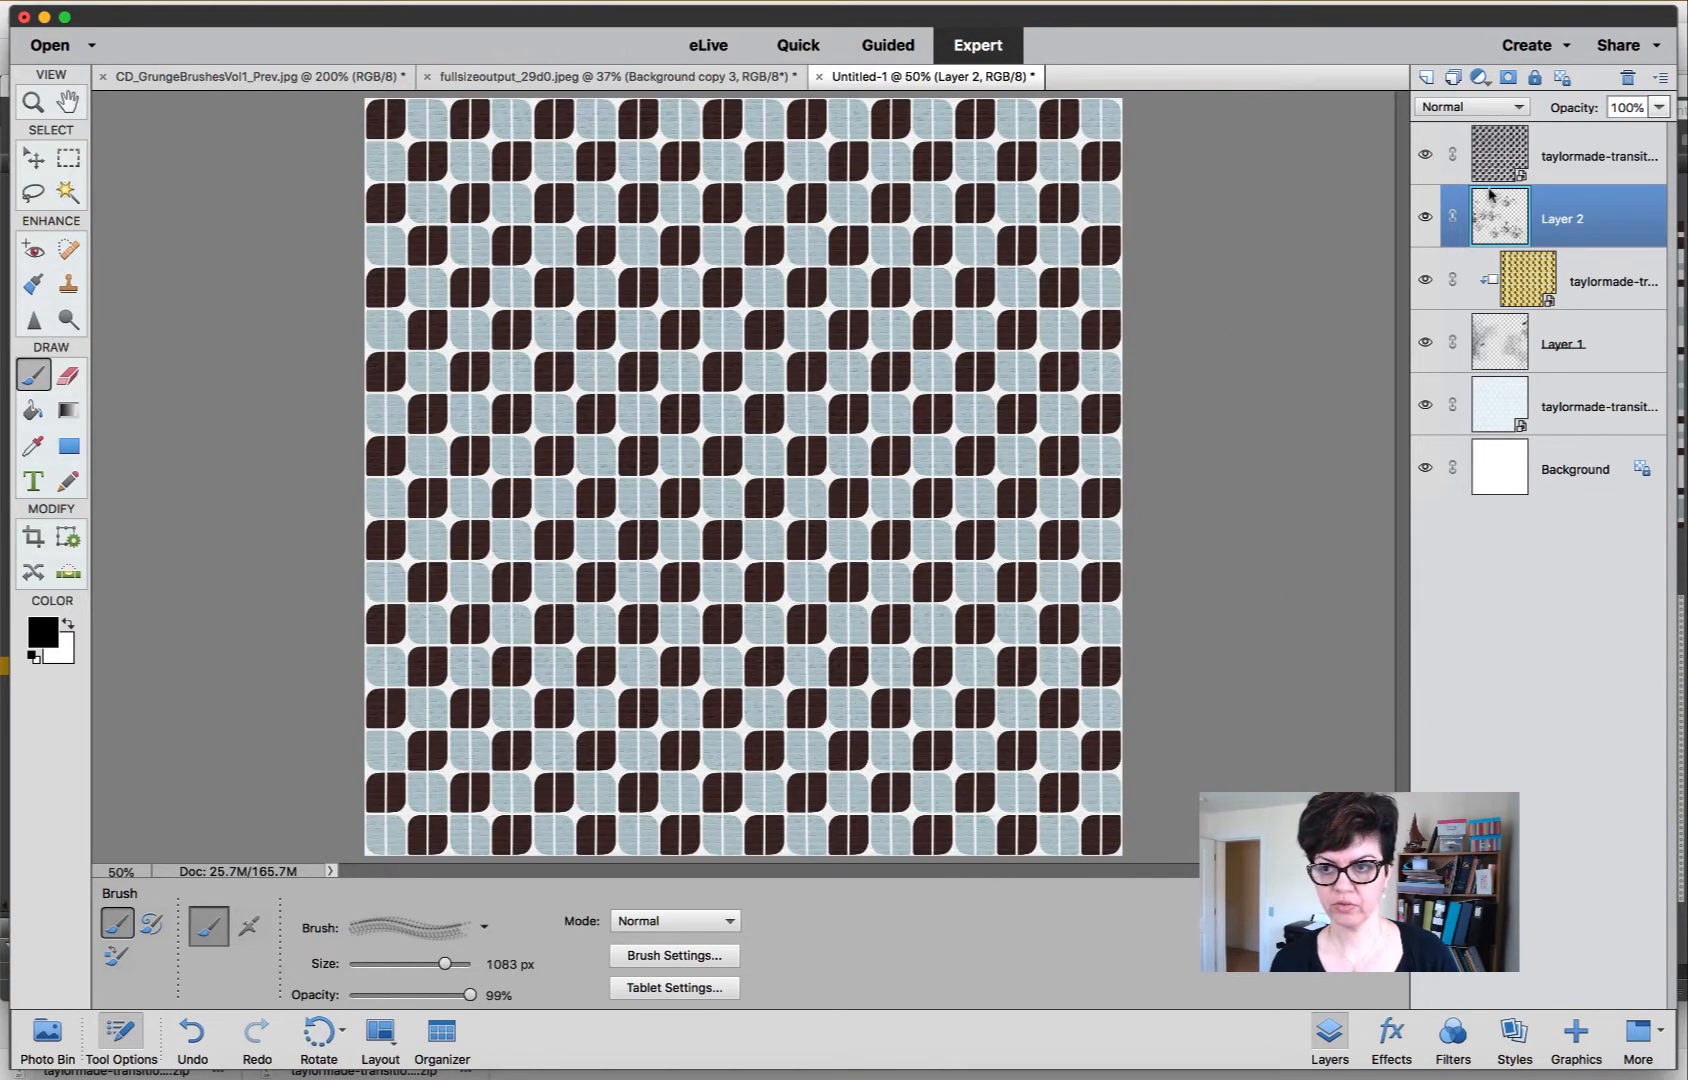
{"action": "left_click", "coordinate": [1498, 192], "text": "alt"}
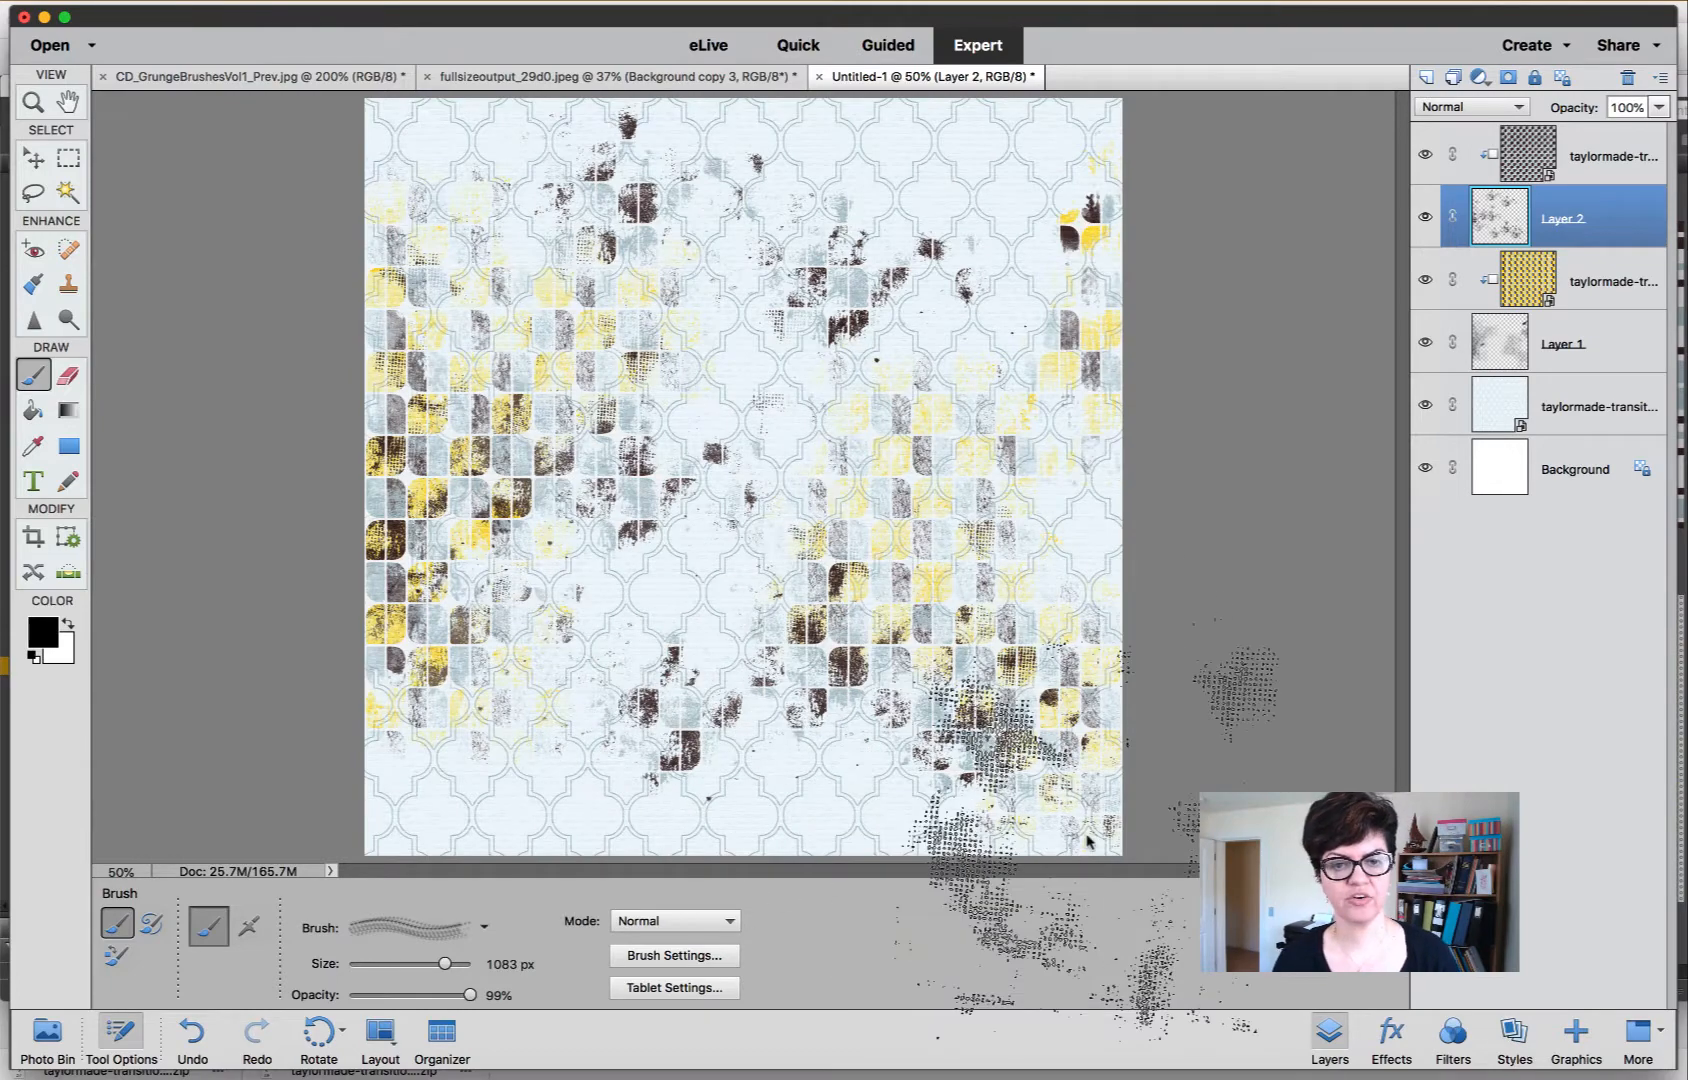
Hide and reshow the clipped papers and grunge layers to compare the page with and without each textured paper.
{"action": "left_click", "coordinate": [1425, 155]}
{"action": "left_click", "coordinate": [1425, 218]}
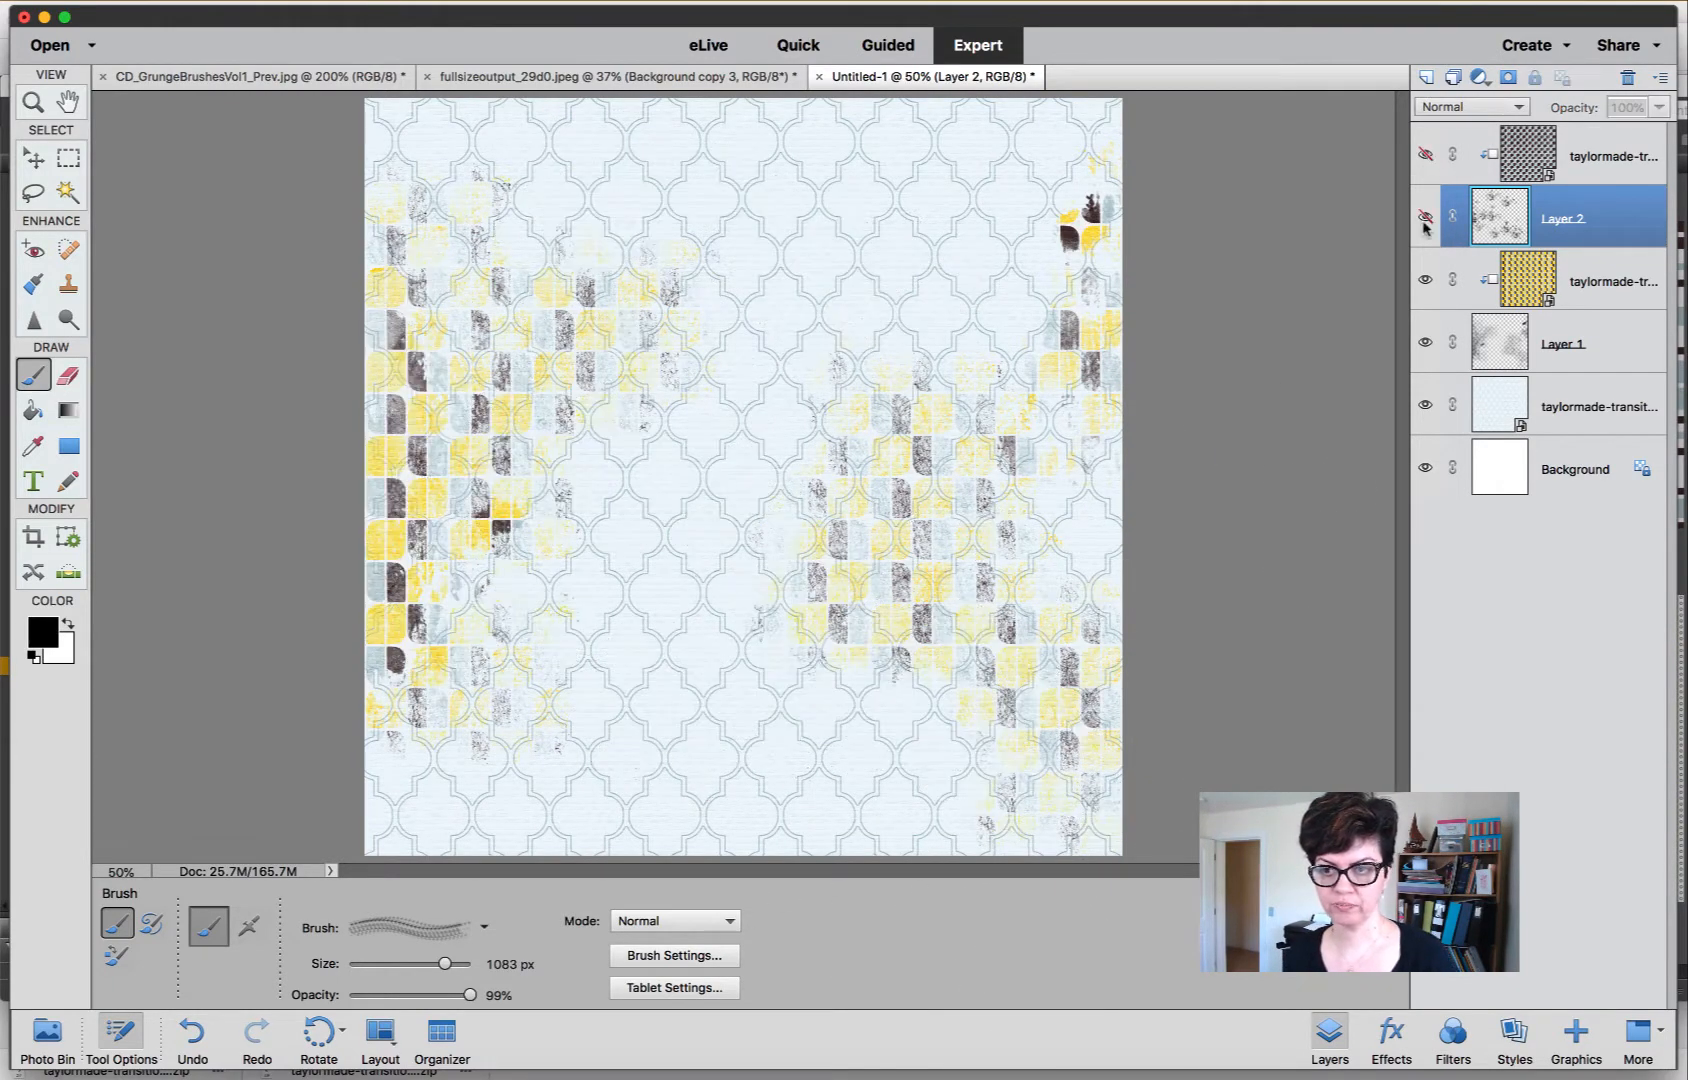
{"action": "left_click", "coordinate": [1425, 343]}
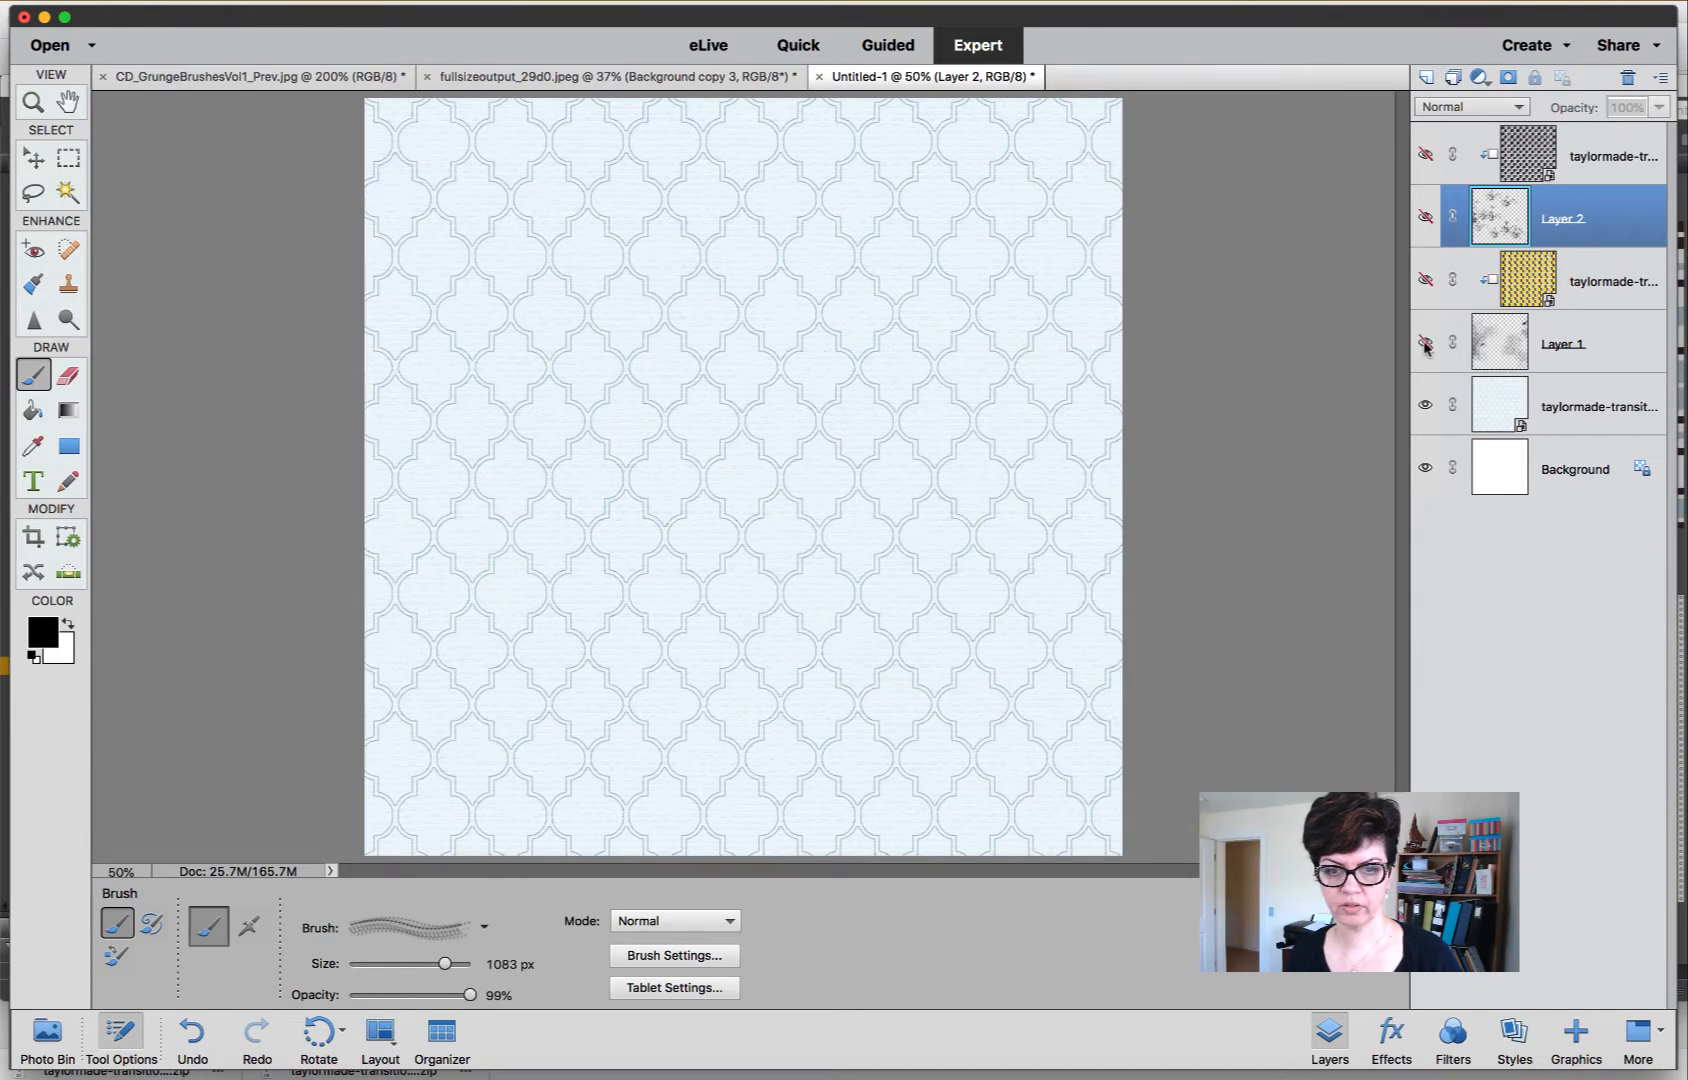
{"action": "left_click", "coordinate": [1425, 280]}
{"action": "left_click", "coordinate": [1425, 341]}
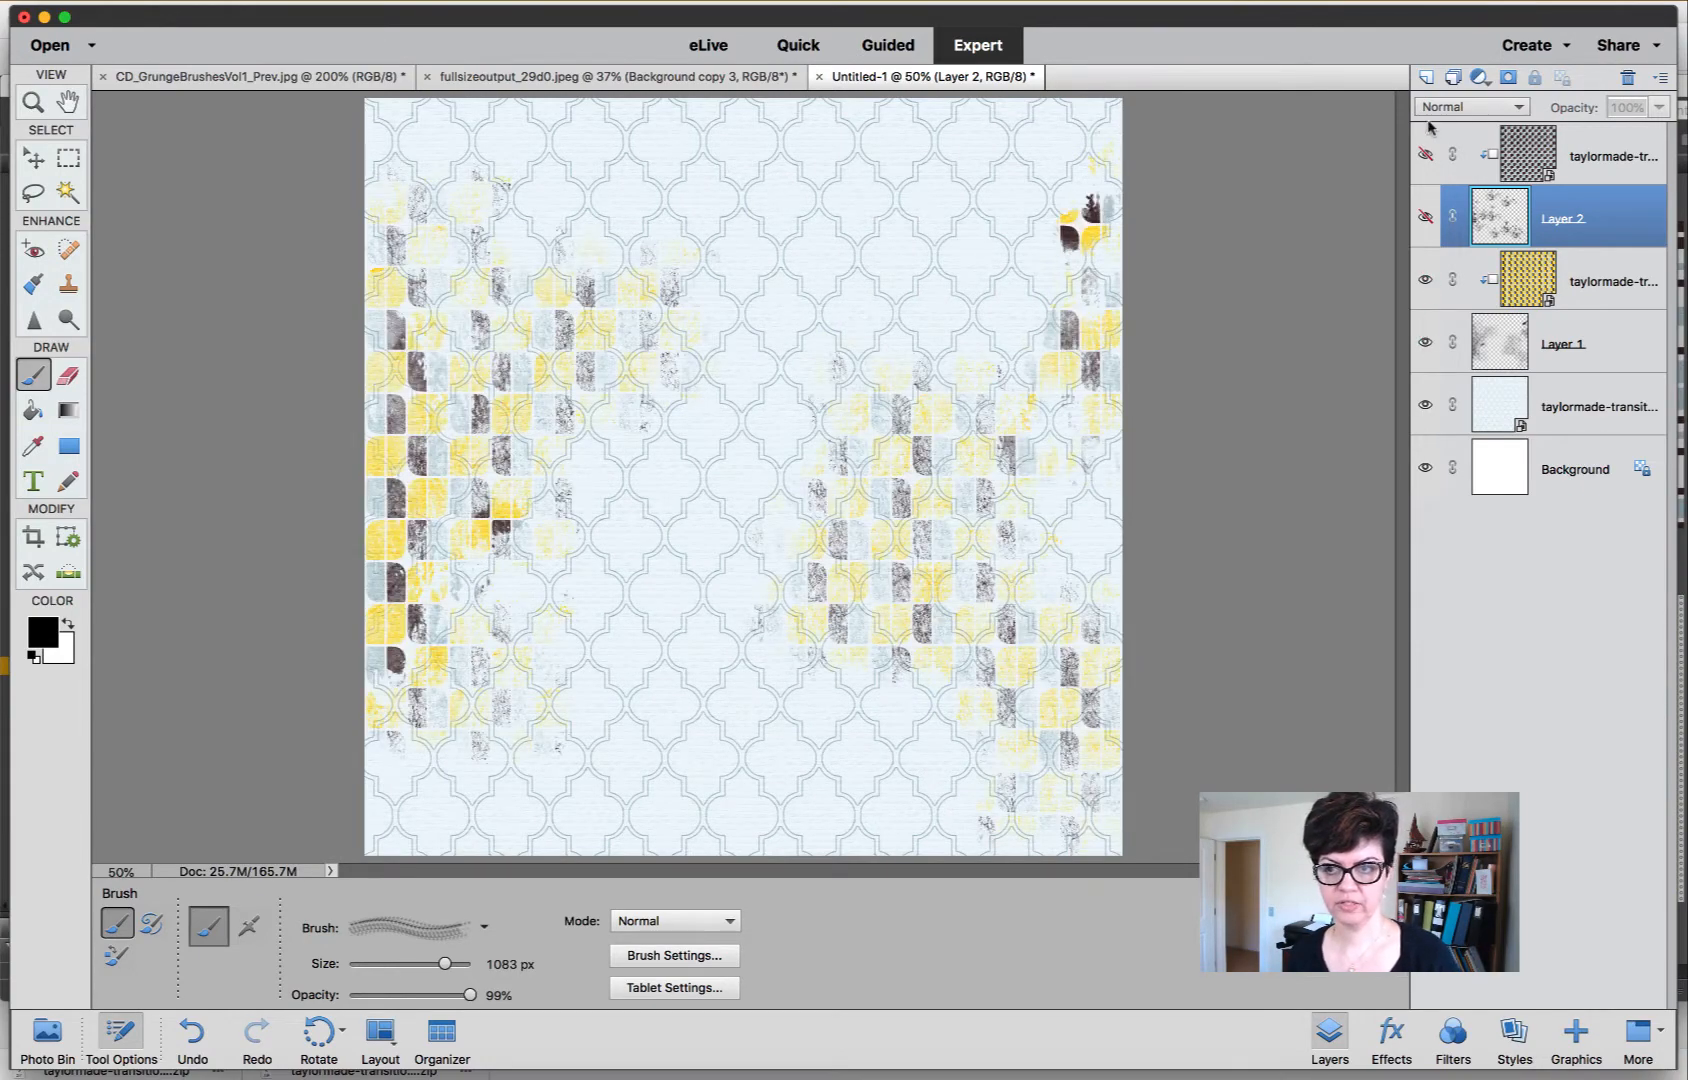
{"action": "left_click", "coordinate": [1423, 154]}
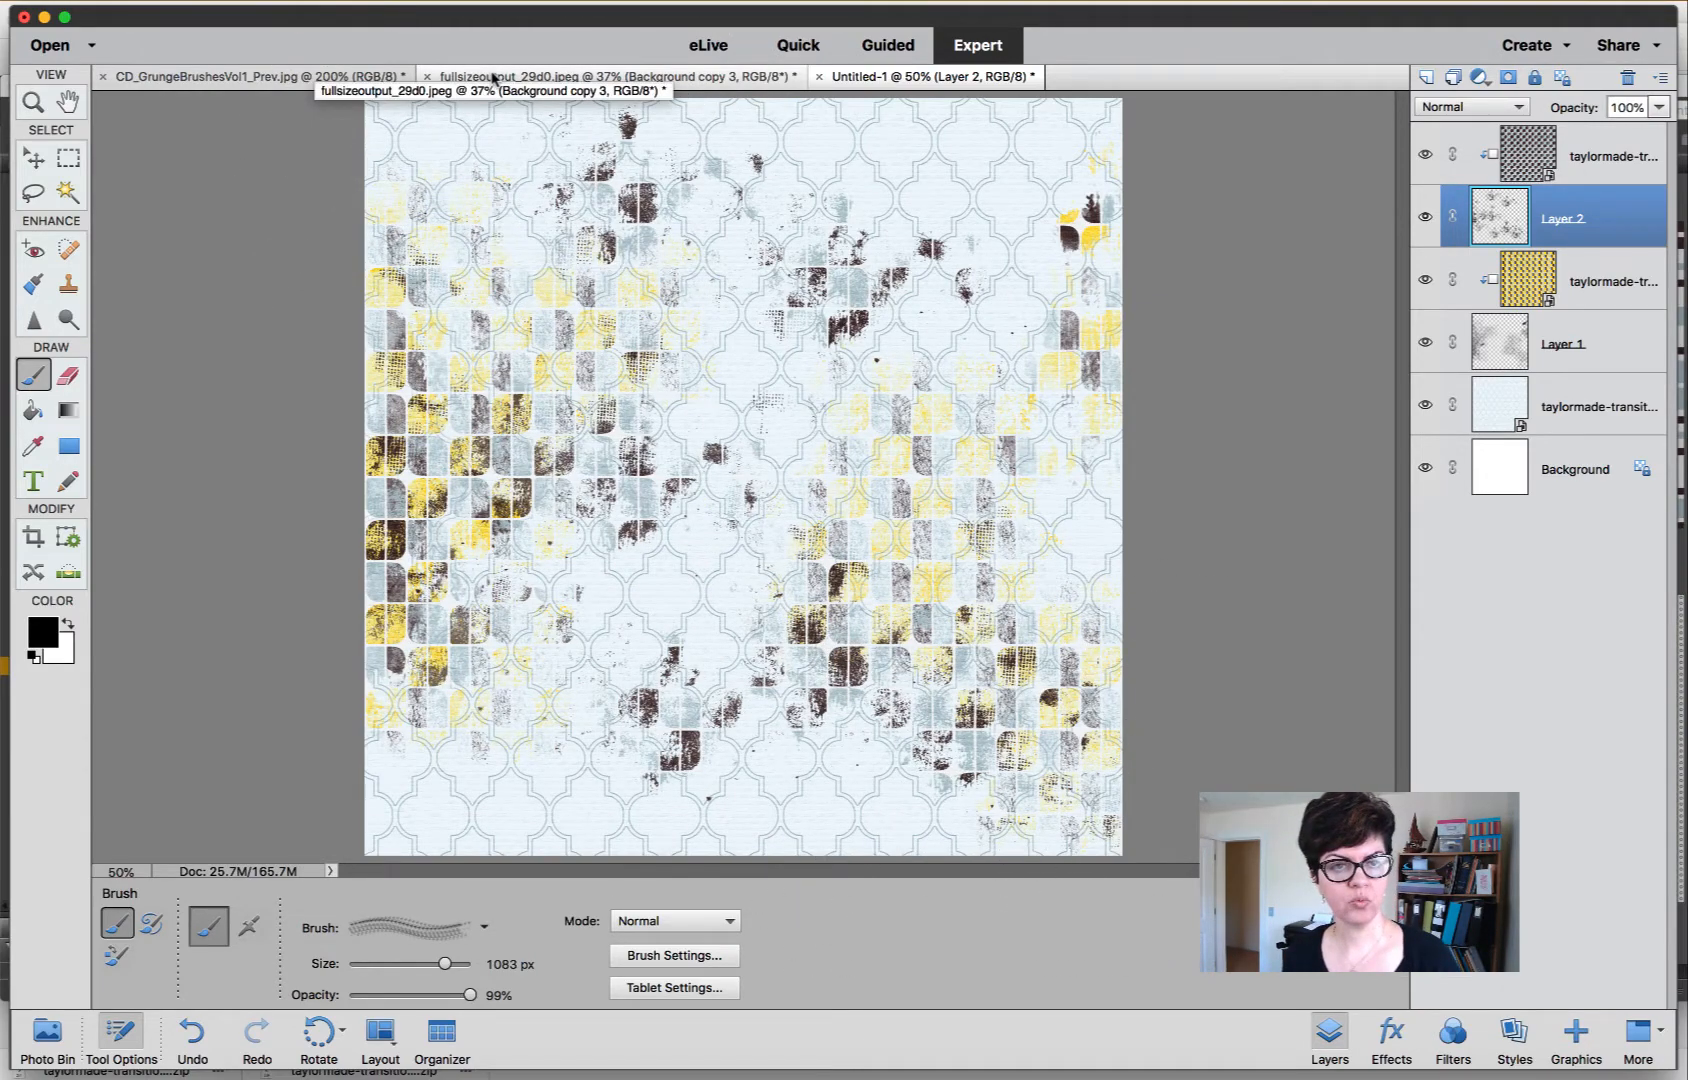
Bring the vintage dog photo into the Untitled-1 page and place the blue and brown paper beneath it, clipped to Layer 2.
{"action": "left_click", "coordinate": [492, 78]}
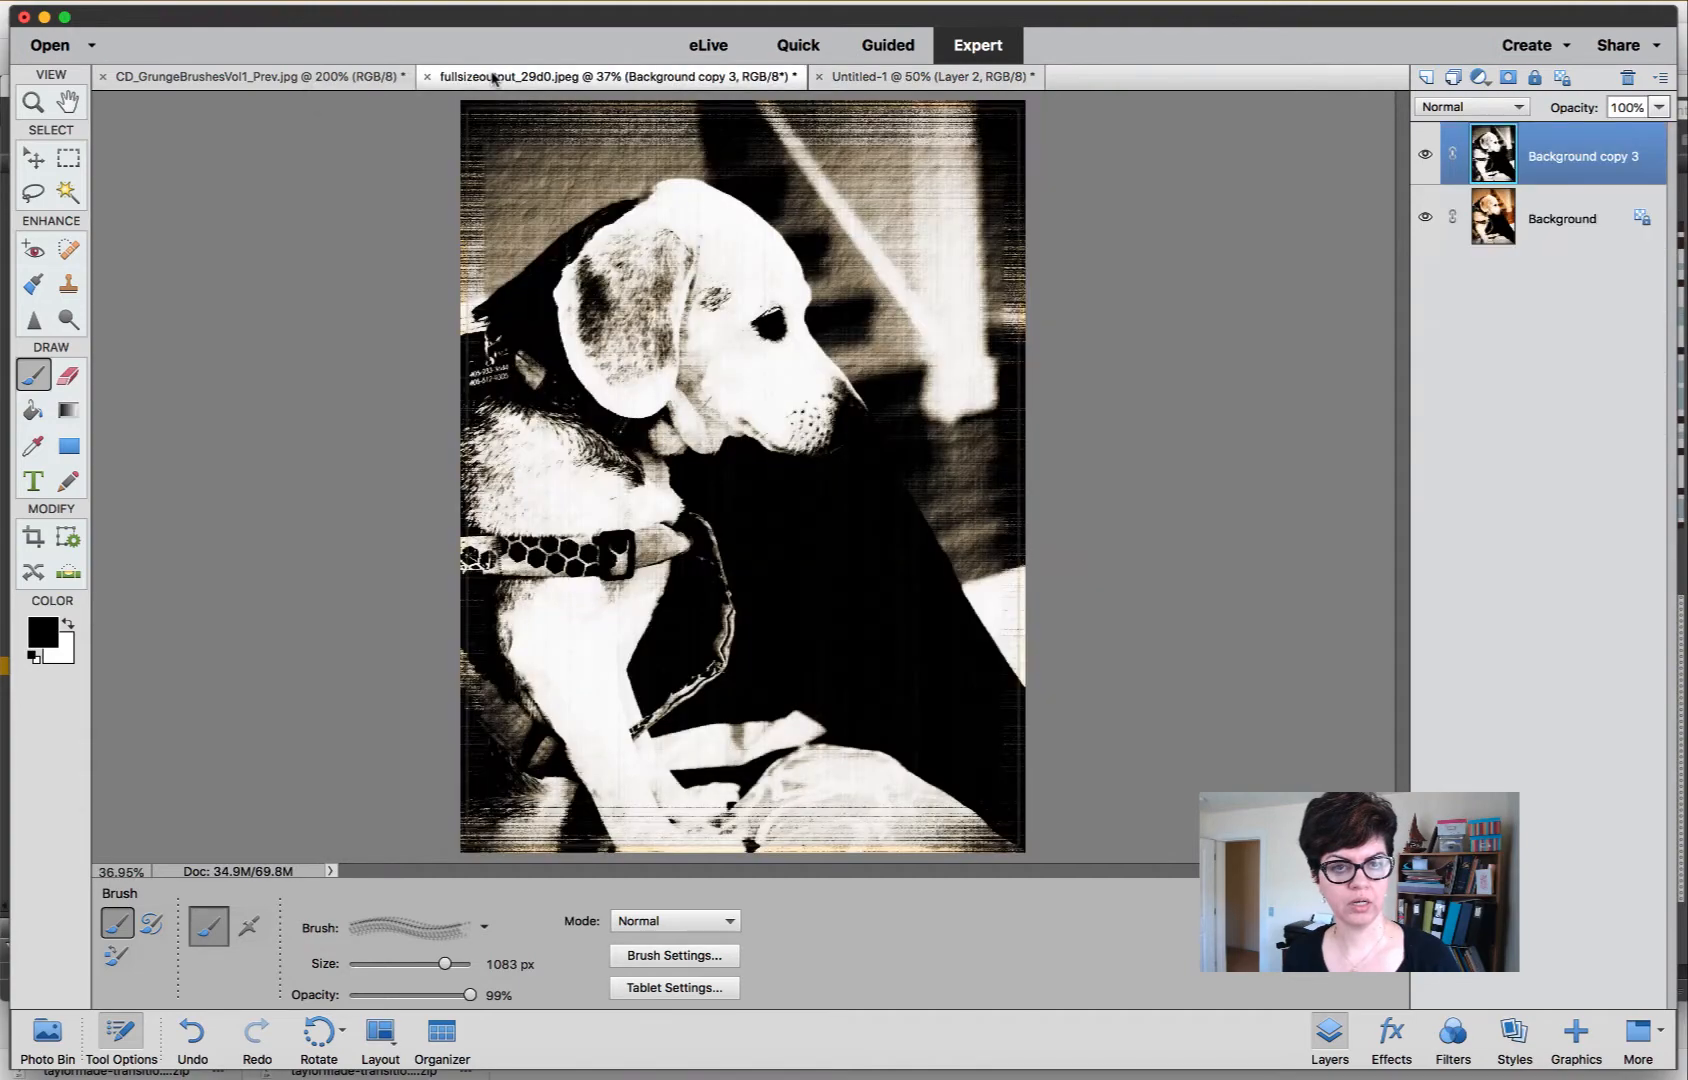
{"action": "left_click", "coordinate": [31, 162]}
{"action": "left_click_drag", "start_coordinate": [800, 148], "coordinate": [858, 76]}
{"action": "left_click_drag", "start_coordinate": [541, 305], "coordinate": [541, 305]}
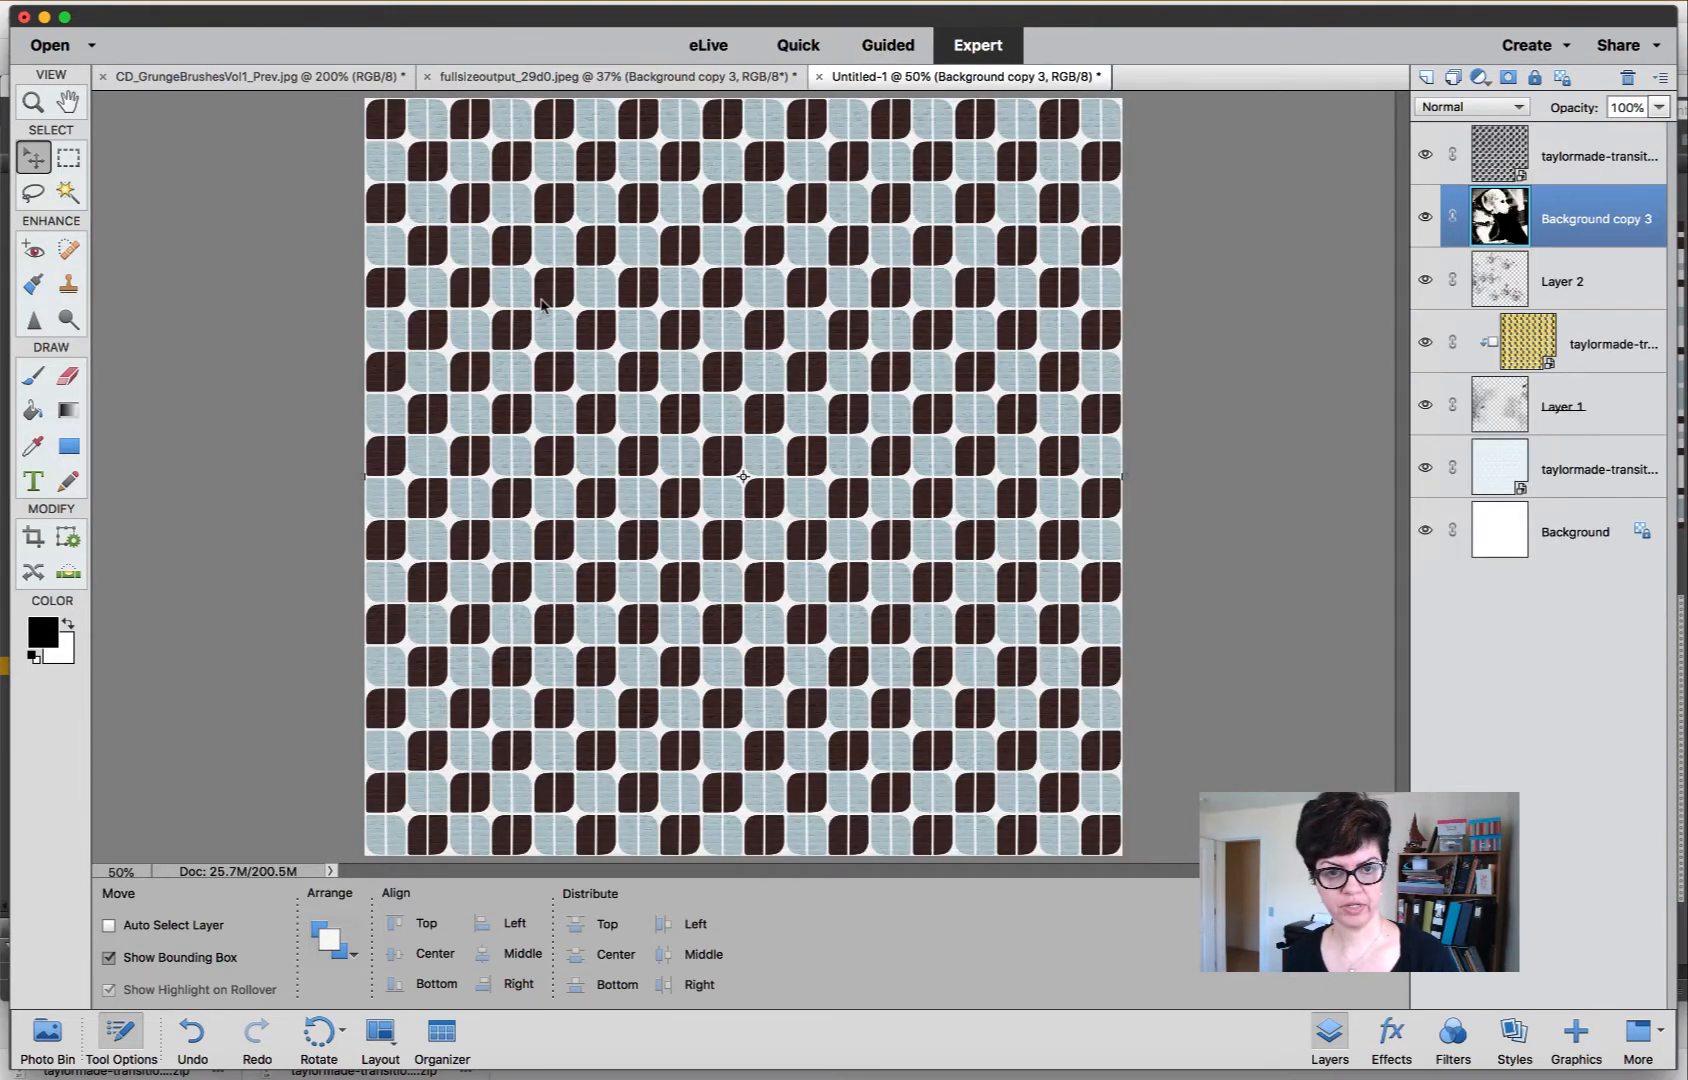
{"action": "left_click_drag", "start_coordinate": [1538, 147], "coordinate": [1500, 250]}
{"action": "key", "text": "super+g"}
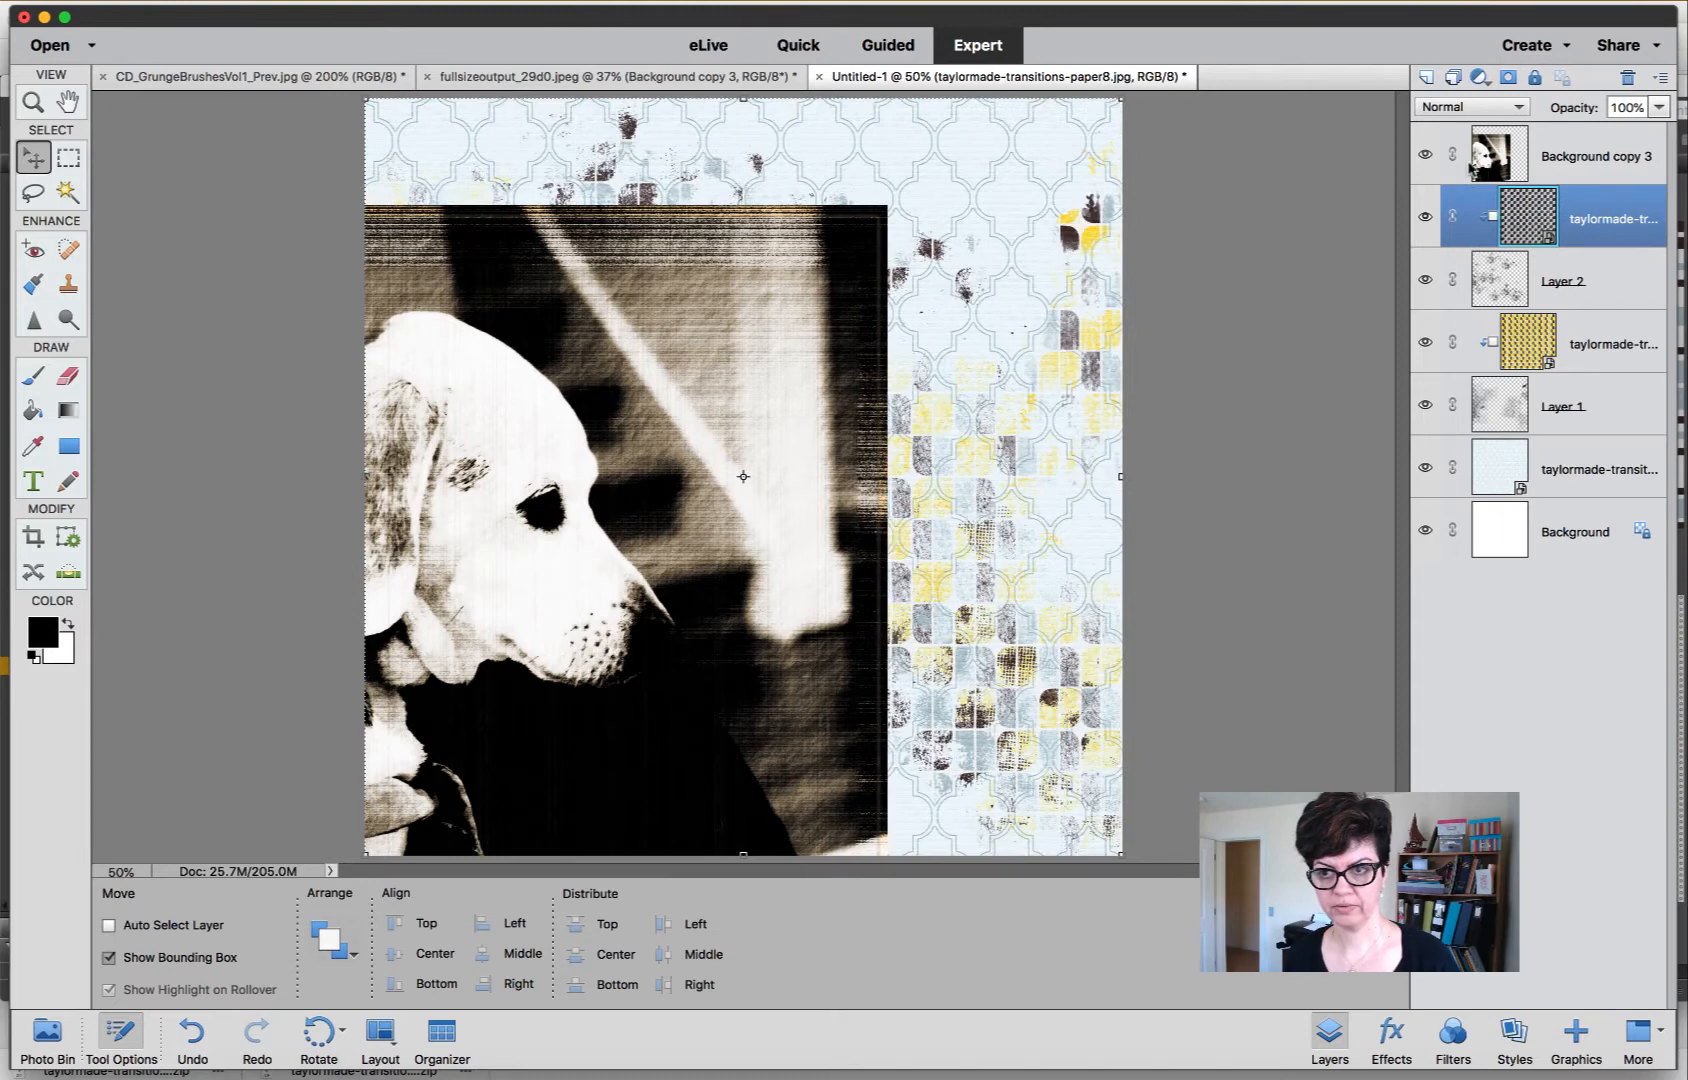
Scale the dog photo down to 70.77% width and 76.24% height and move it toward the top middle of the page.
{"action": "left_click", "coordinate": [1497, 151]}
{"action": "left_click_drag", "start_coordinate": [769, 232], "coordinate": [768, 283]}
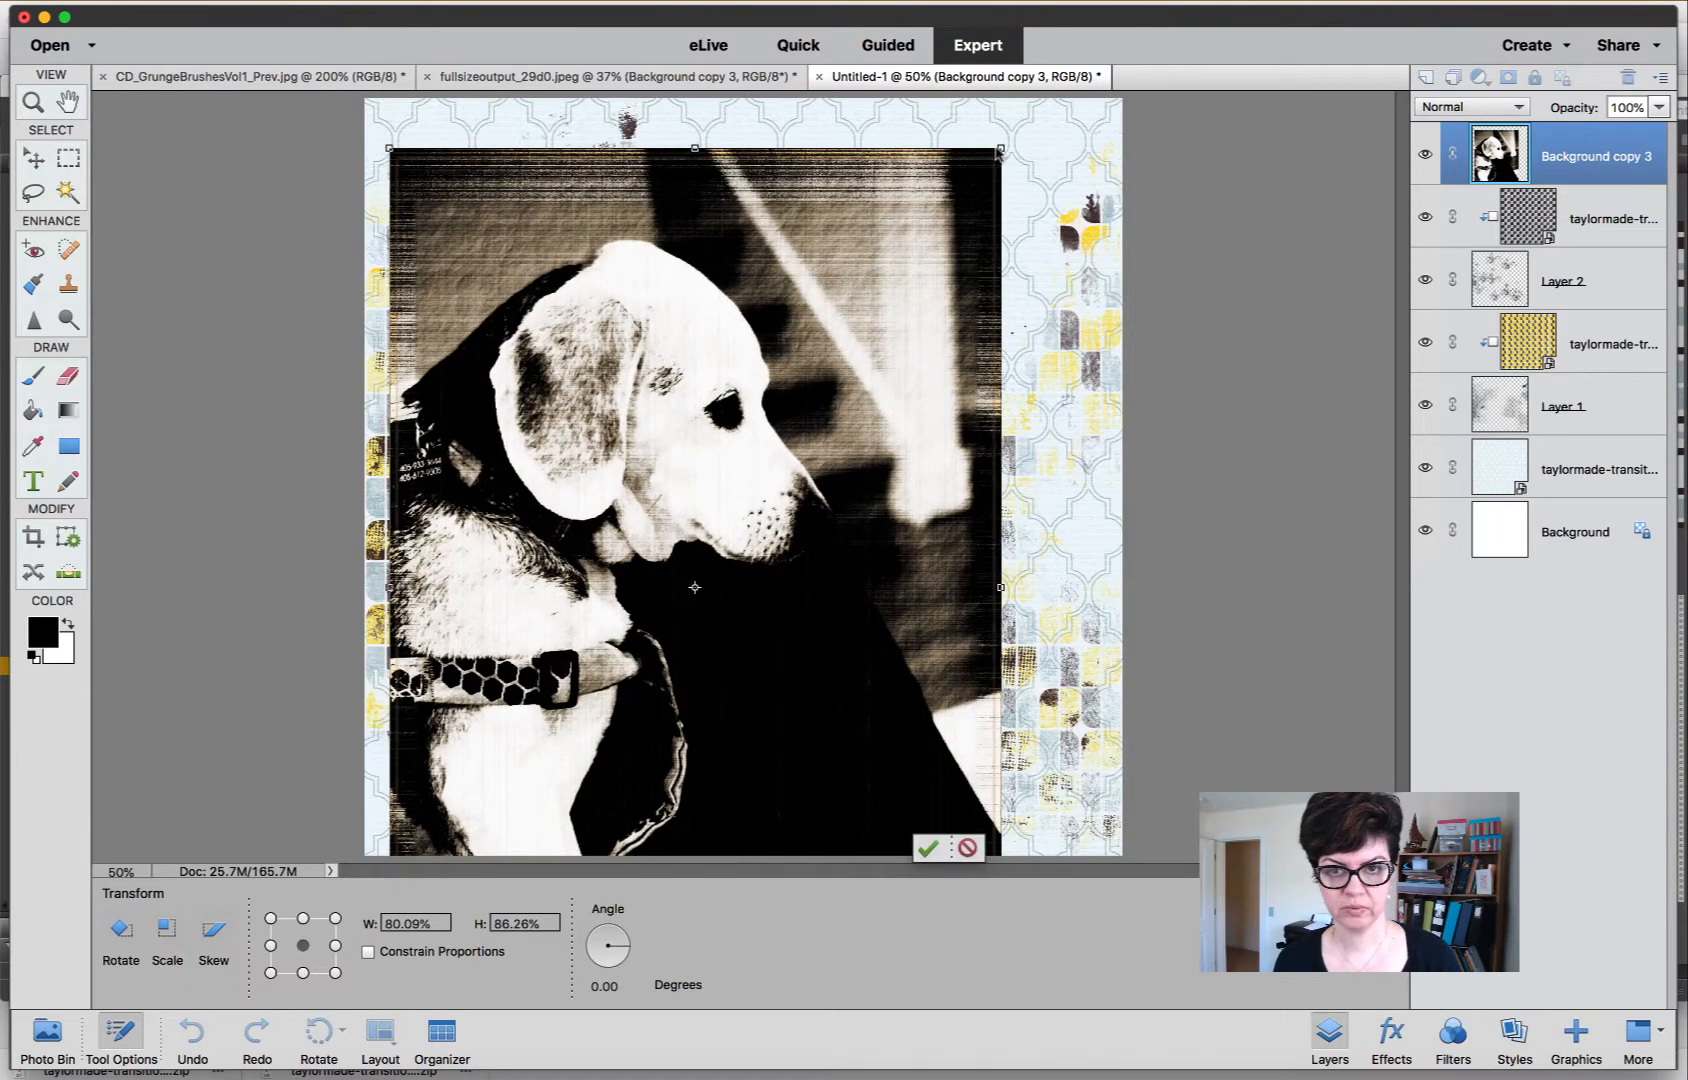
{"action": "left_click_drag", "start_coordinate": [987, 164], "coordinate": [905, 239]}
{"action": "left_click_drag", "start_coordinate": [637, 355], "coordinate": [719, 202]}
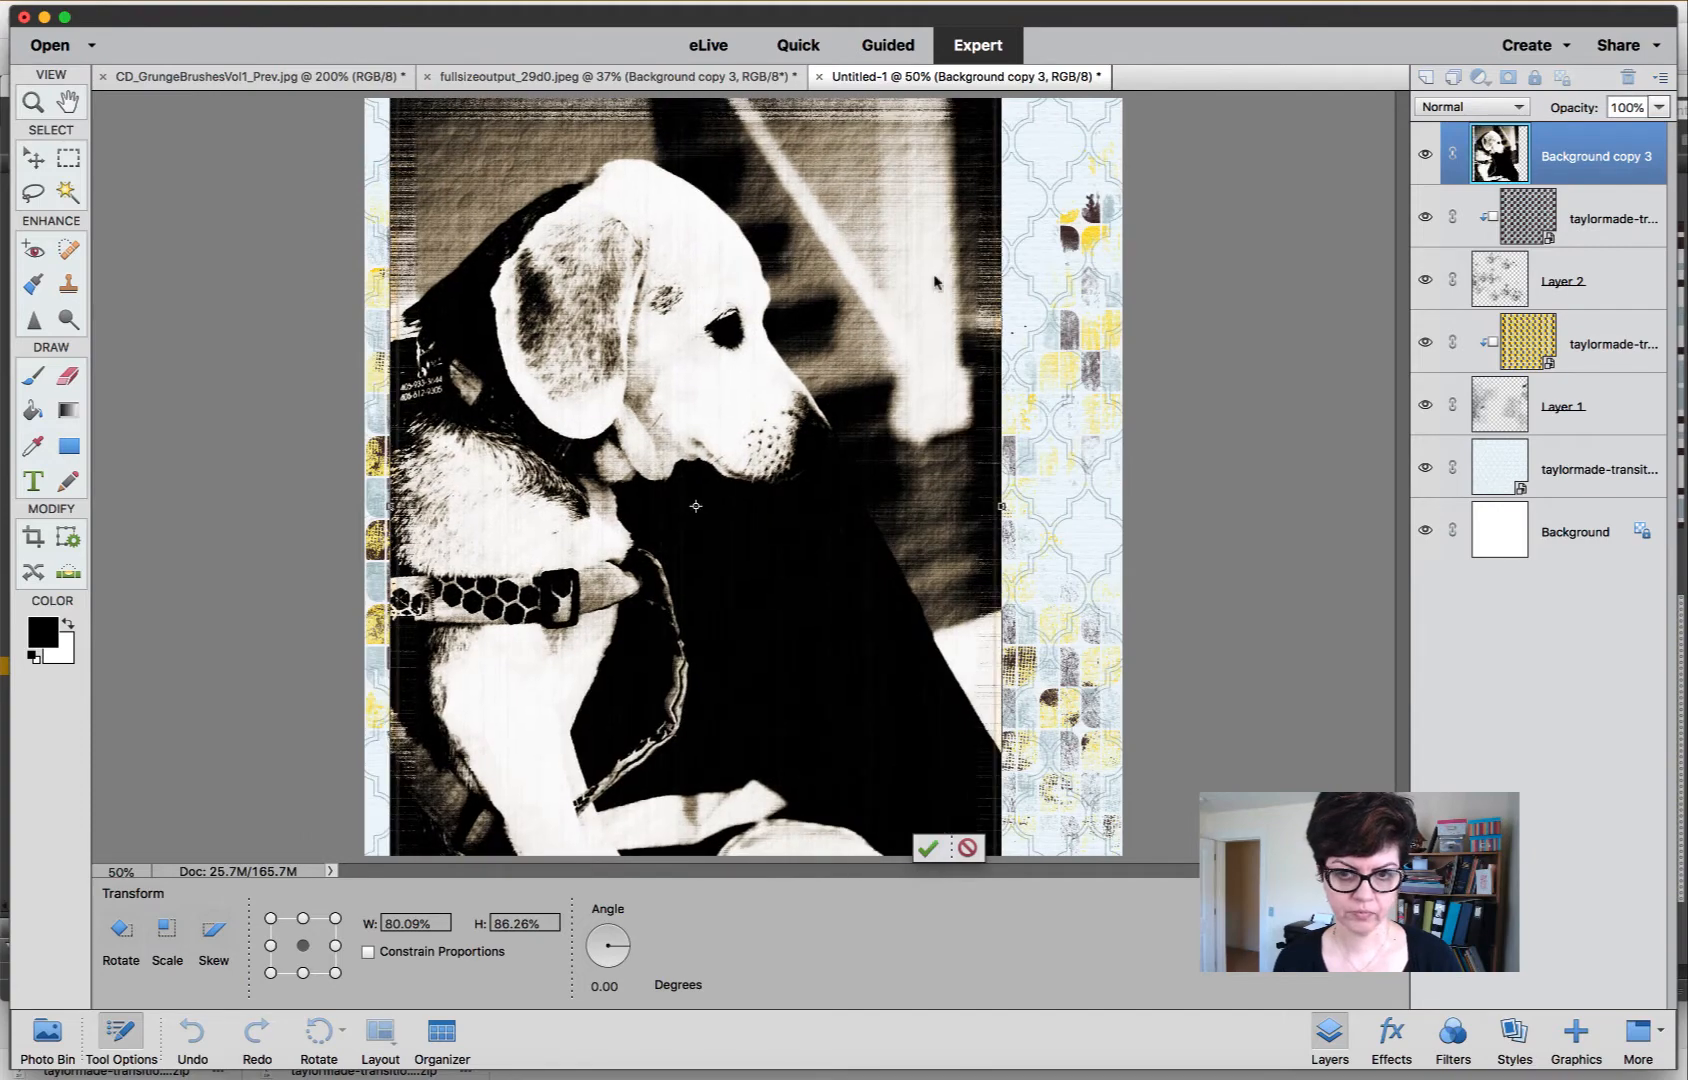
{"action": "left_click_drag", "start_coordinate": [800, 288], "coordinate": [790, 341]}
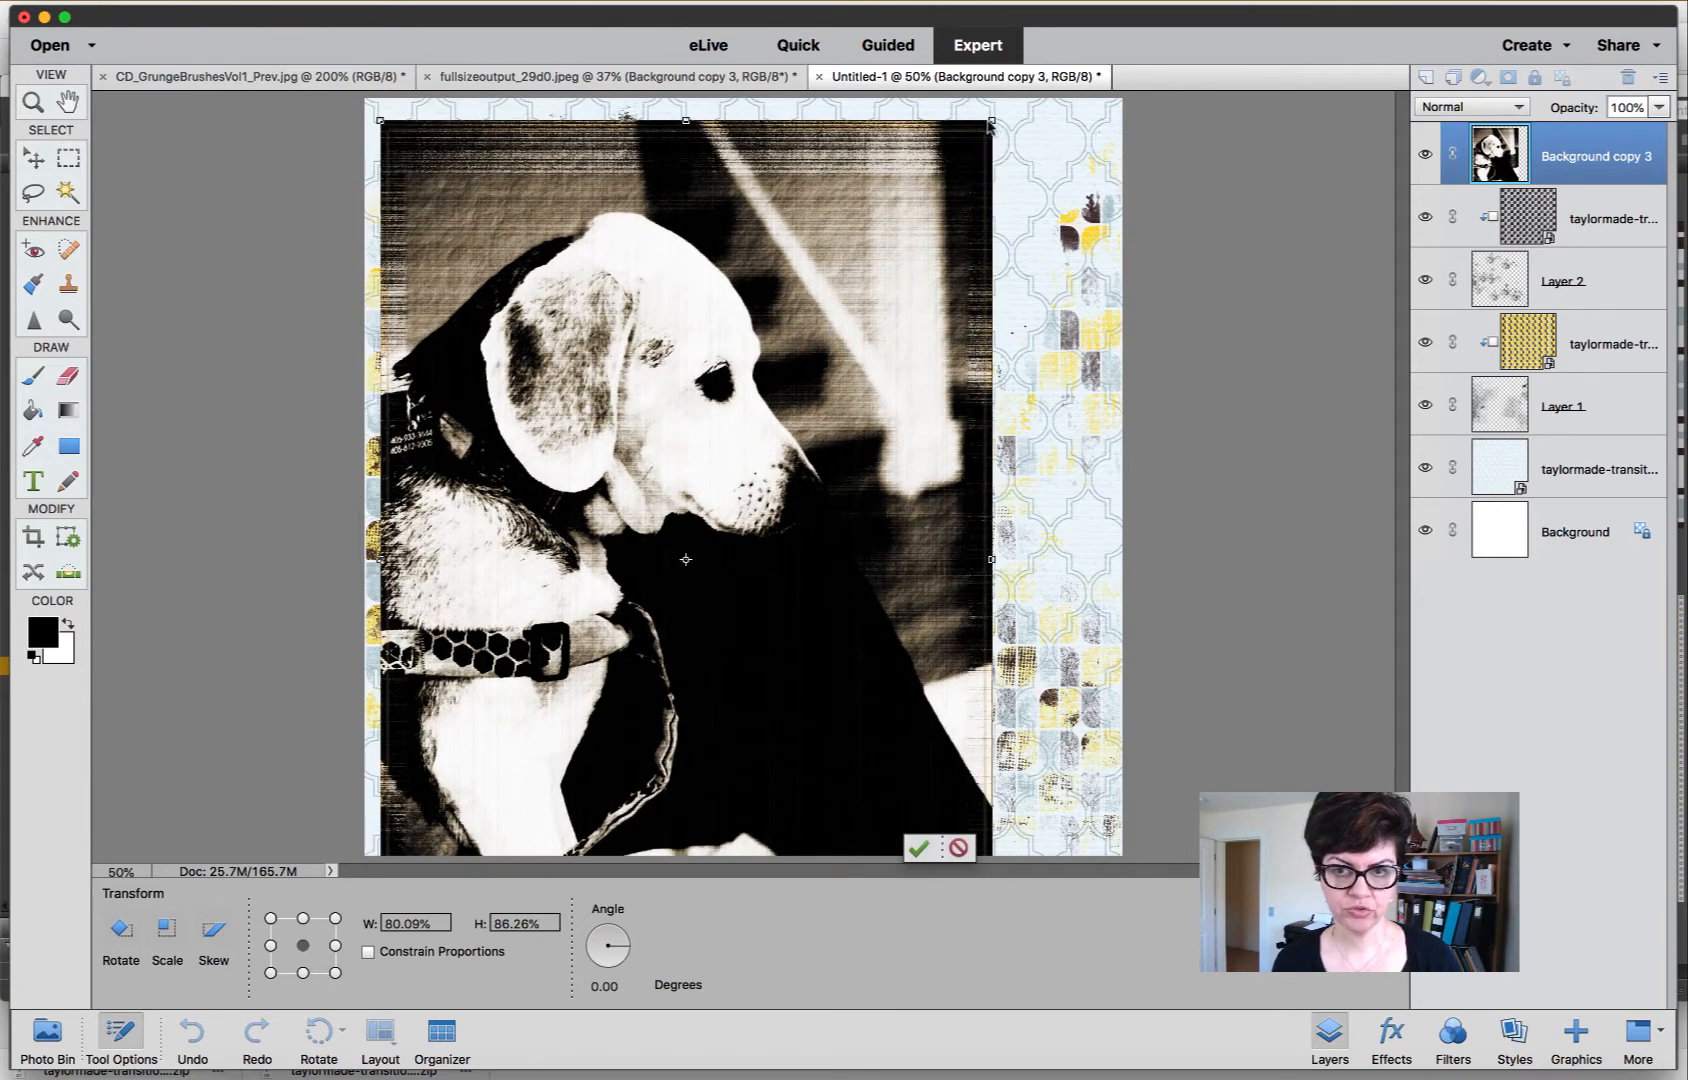
{"action": "left_click_drag", "start_coordinate": [990, 124], "coordinate": [920, 222]}
{"action": "left_click_drag", "start_coordinate": [667, 404], "coordinate": [721, 301]}
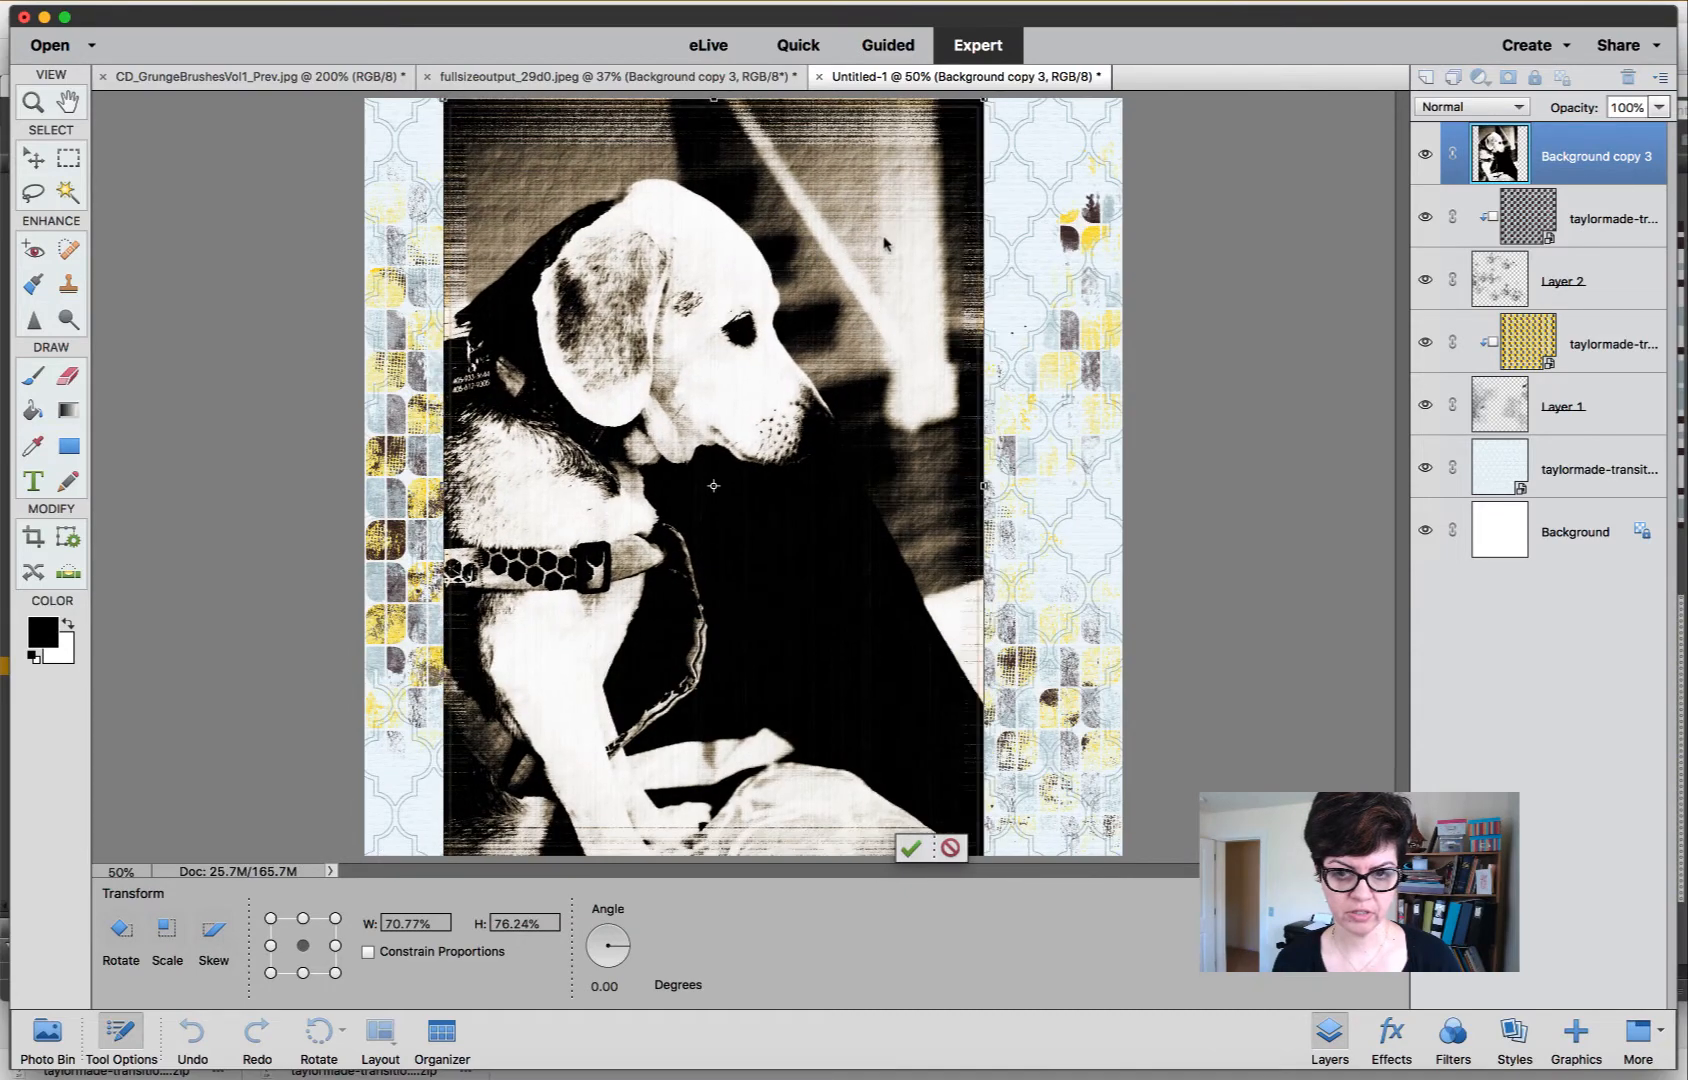
Shrink the dog photo further to 45.77% width and 49.31% height, placing it left of the page's centre.
{"action": "left_click_drag", "start_coordinate": [983, 104], "coordinate": [873, 211]}
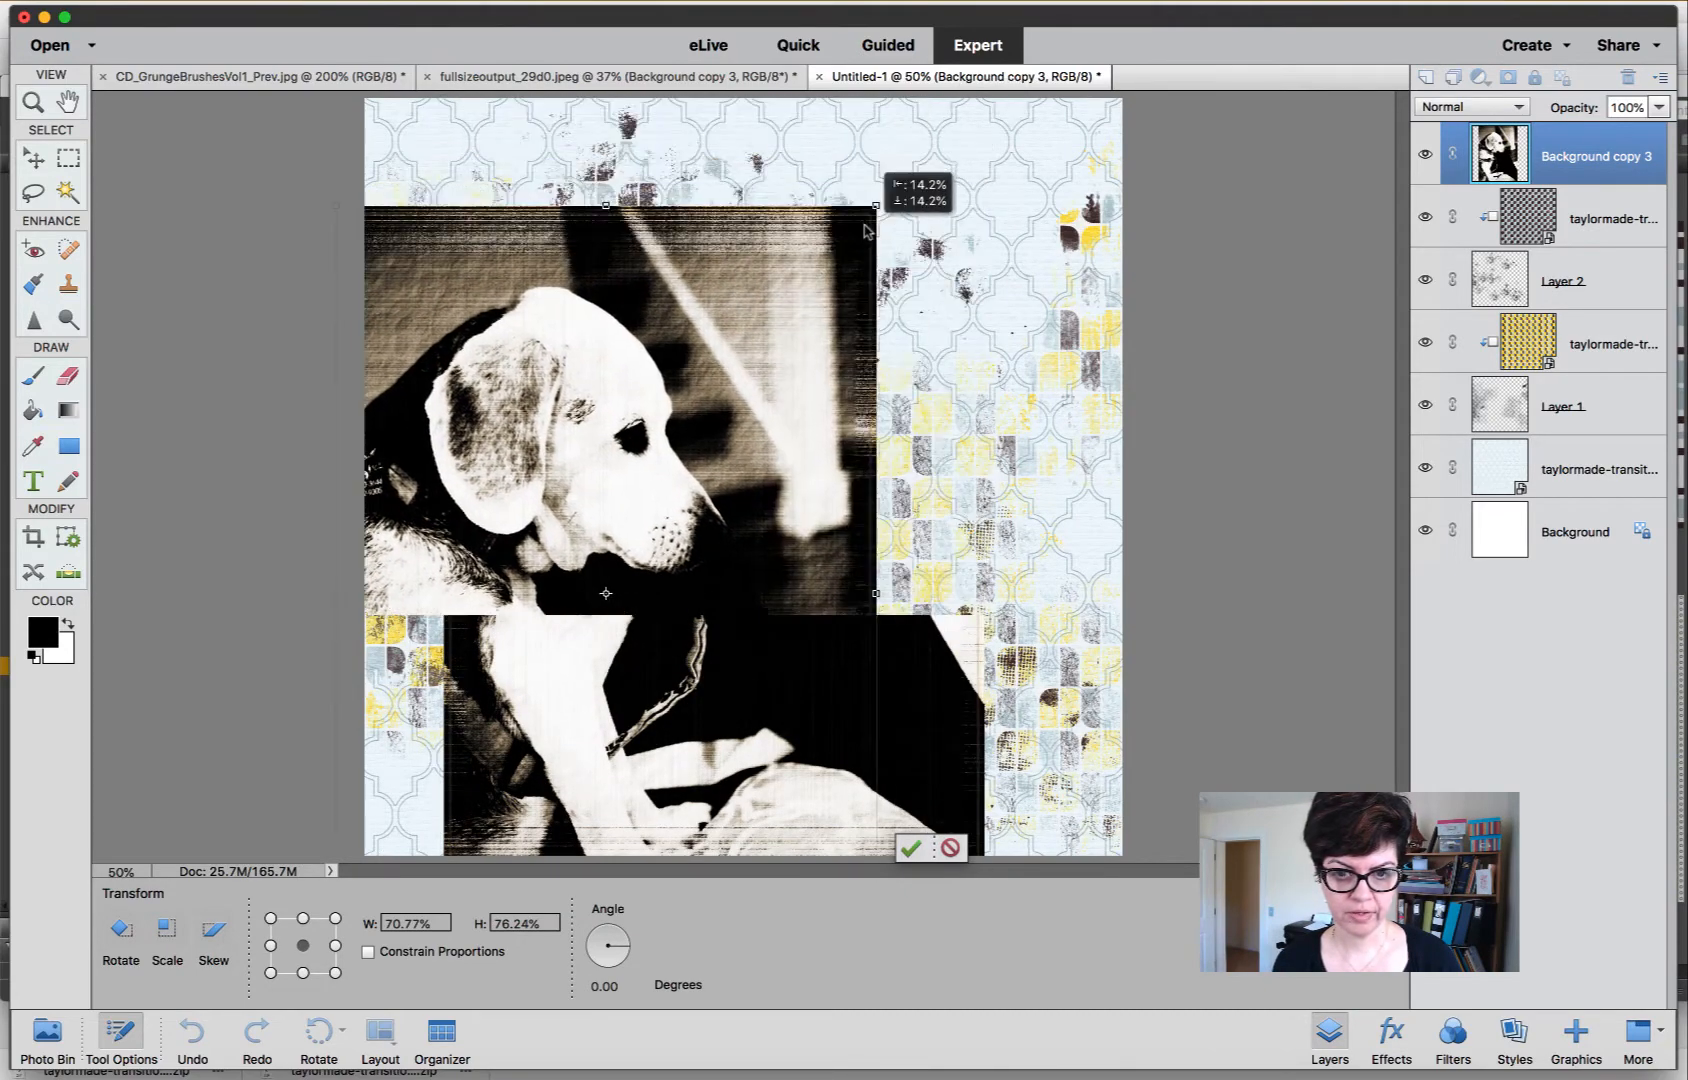
{"action": "left_click_drag", "start_coordinate": [686, 399], "coordinate": [889, 268]}
{"action": "left_click_drag", "start_coordinate": [981, 146], "coordinate": [873, 296]}
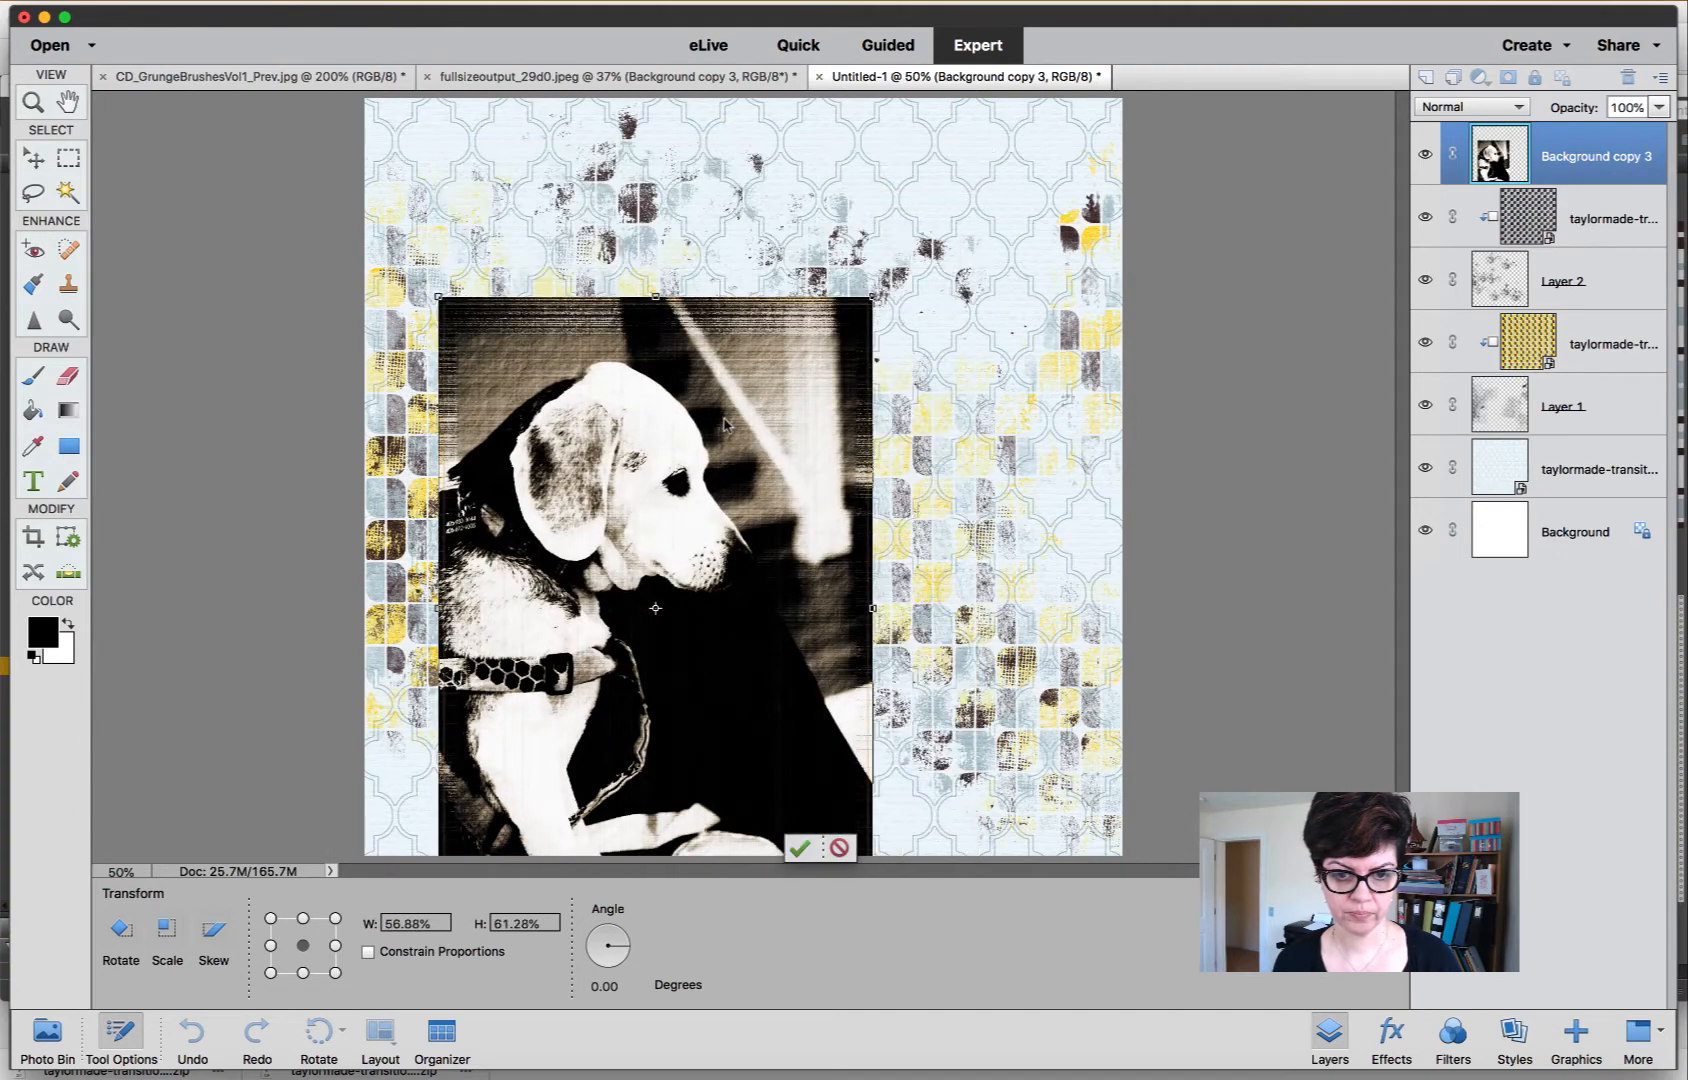
{"action": "left_click_drag", "start_coordinate": [727, 427], "coordinate": [754, 275]}
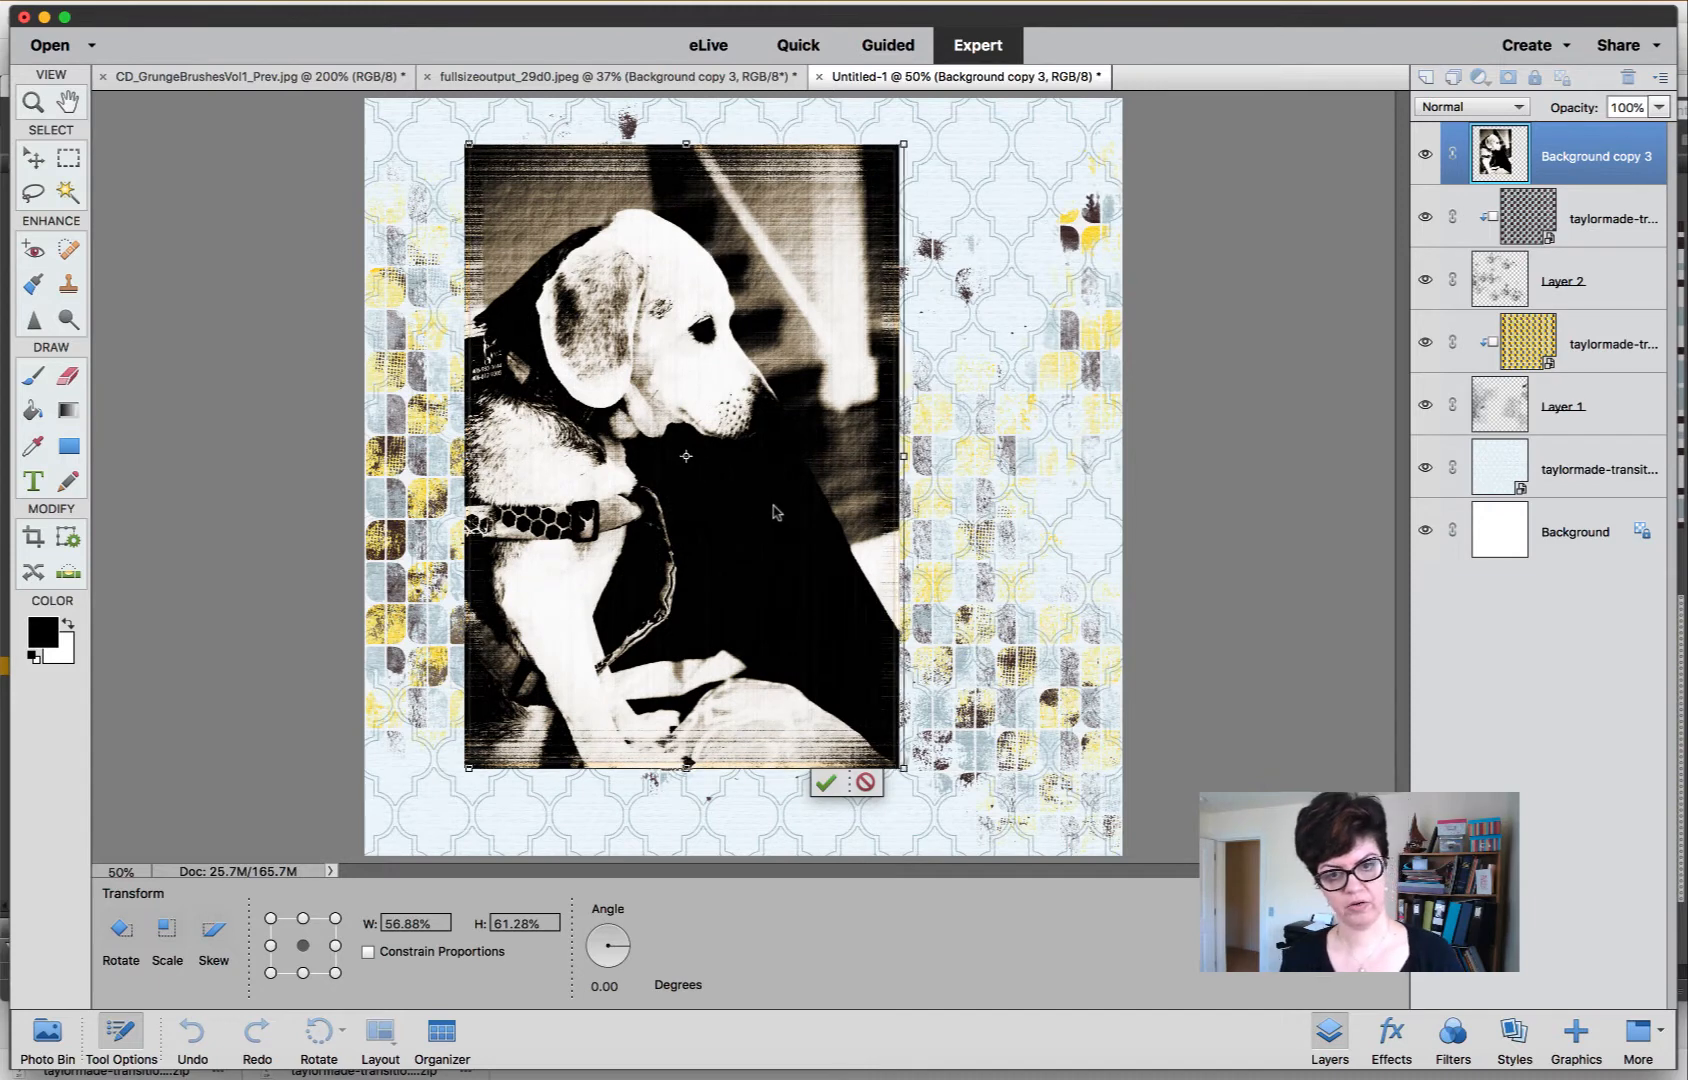
{"action": "mouse_move", "coordinate": [756, 492]}
{"action": "left_mouse_down"}
{"action": "mouse_move", "coordinate": [790, 450]}
{"action": "mouse_move", "coordinate": [773, 489]}
{"action": "left_mouse_up"}
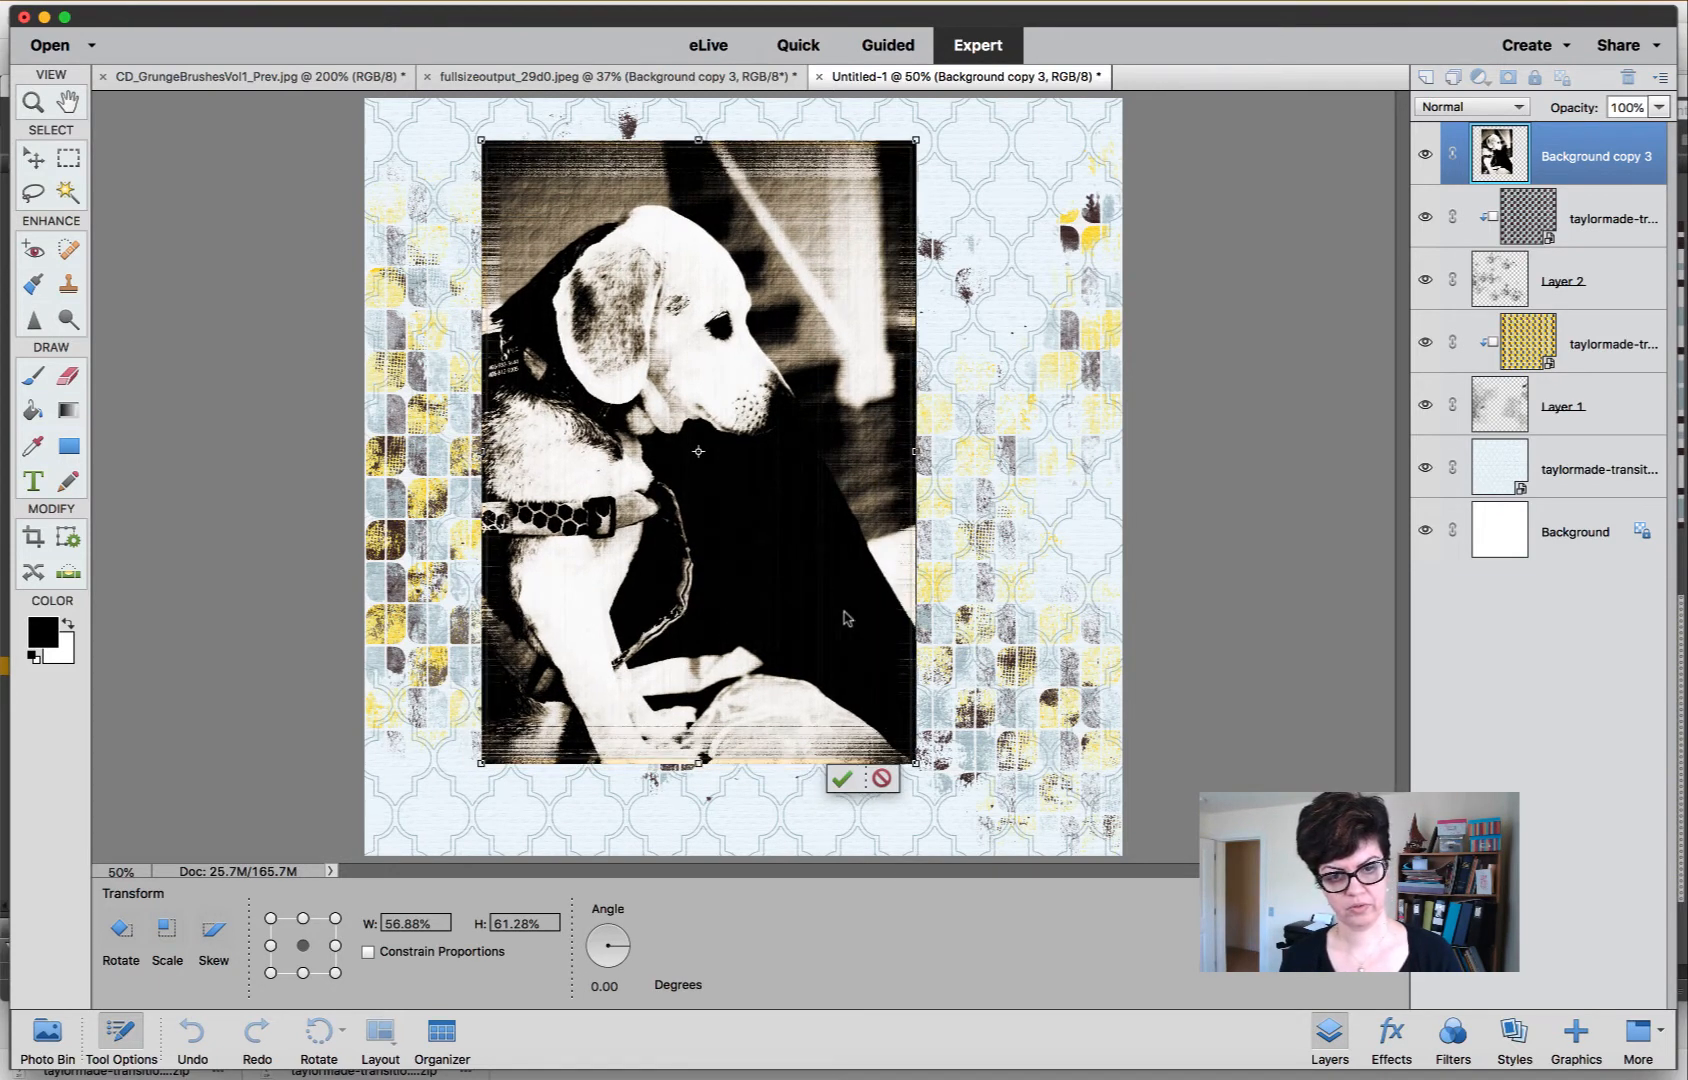
{"action": "left_click_drag", "start_coordinate": [912, 770], "coordinate": [830, 640]}
{"action": "left_click_drag", "start_coordinate": [714, 563], "coordinate": [712, 603]}
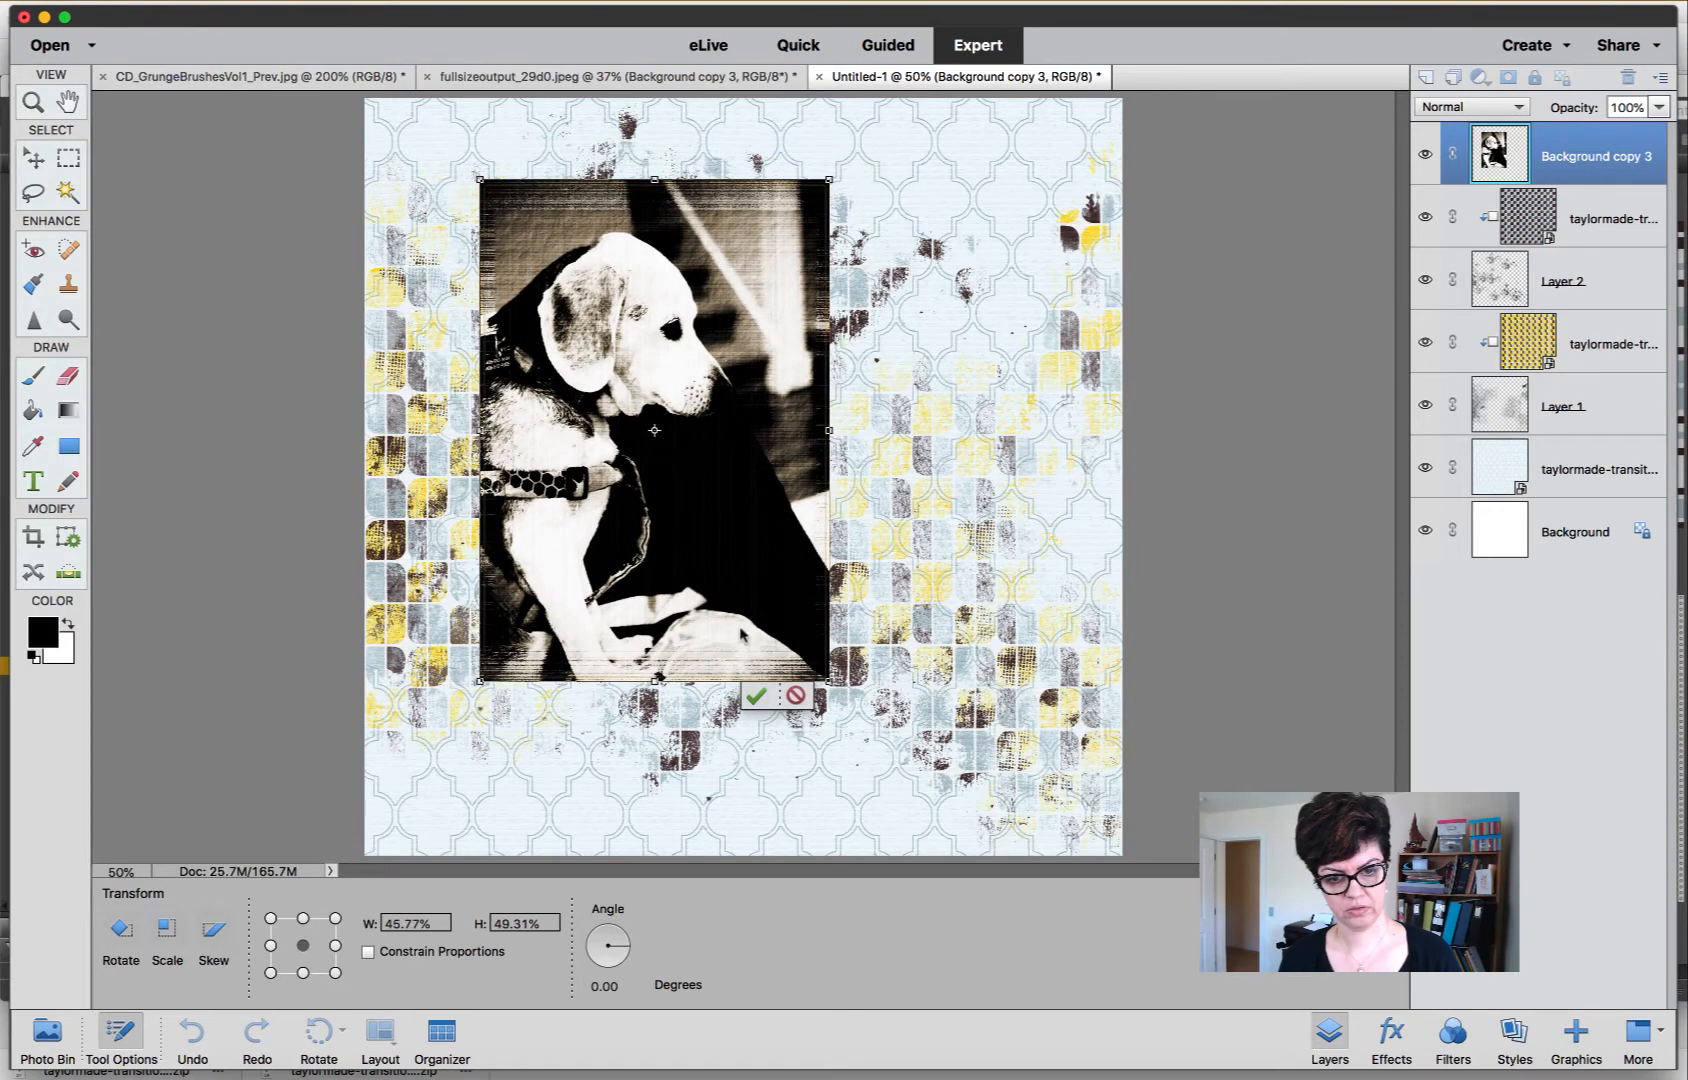
{"action": "left_click", "coordinate": [757, 697]}
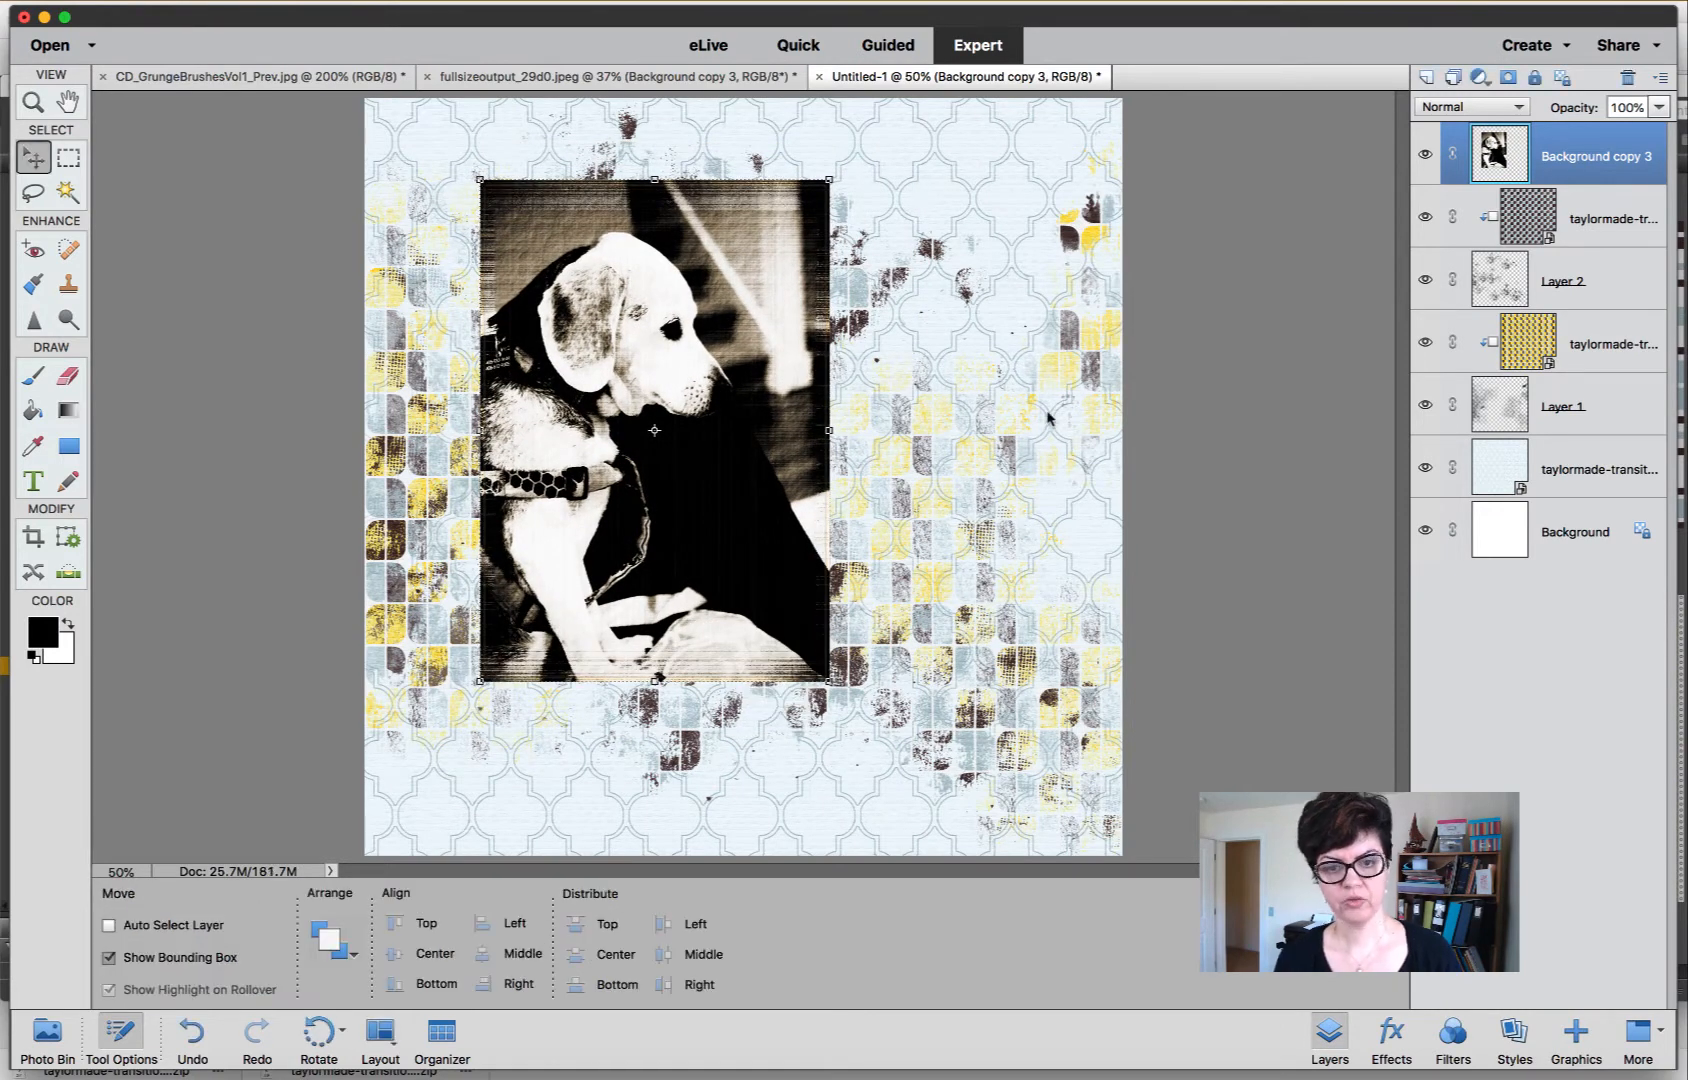
Hide the dog photo layer.
{"action": "left_click", "coordinate": [1427, 155]}
{"action": "left_click", "coordinate": [1427, 155]}
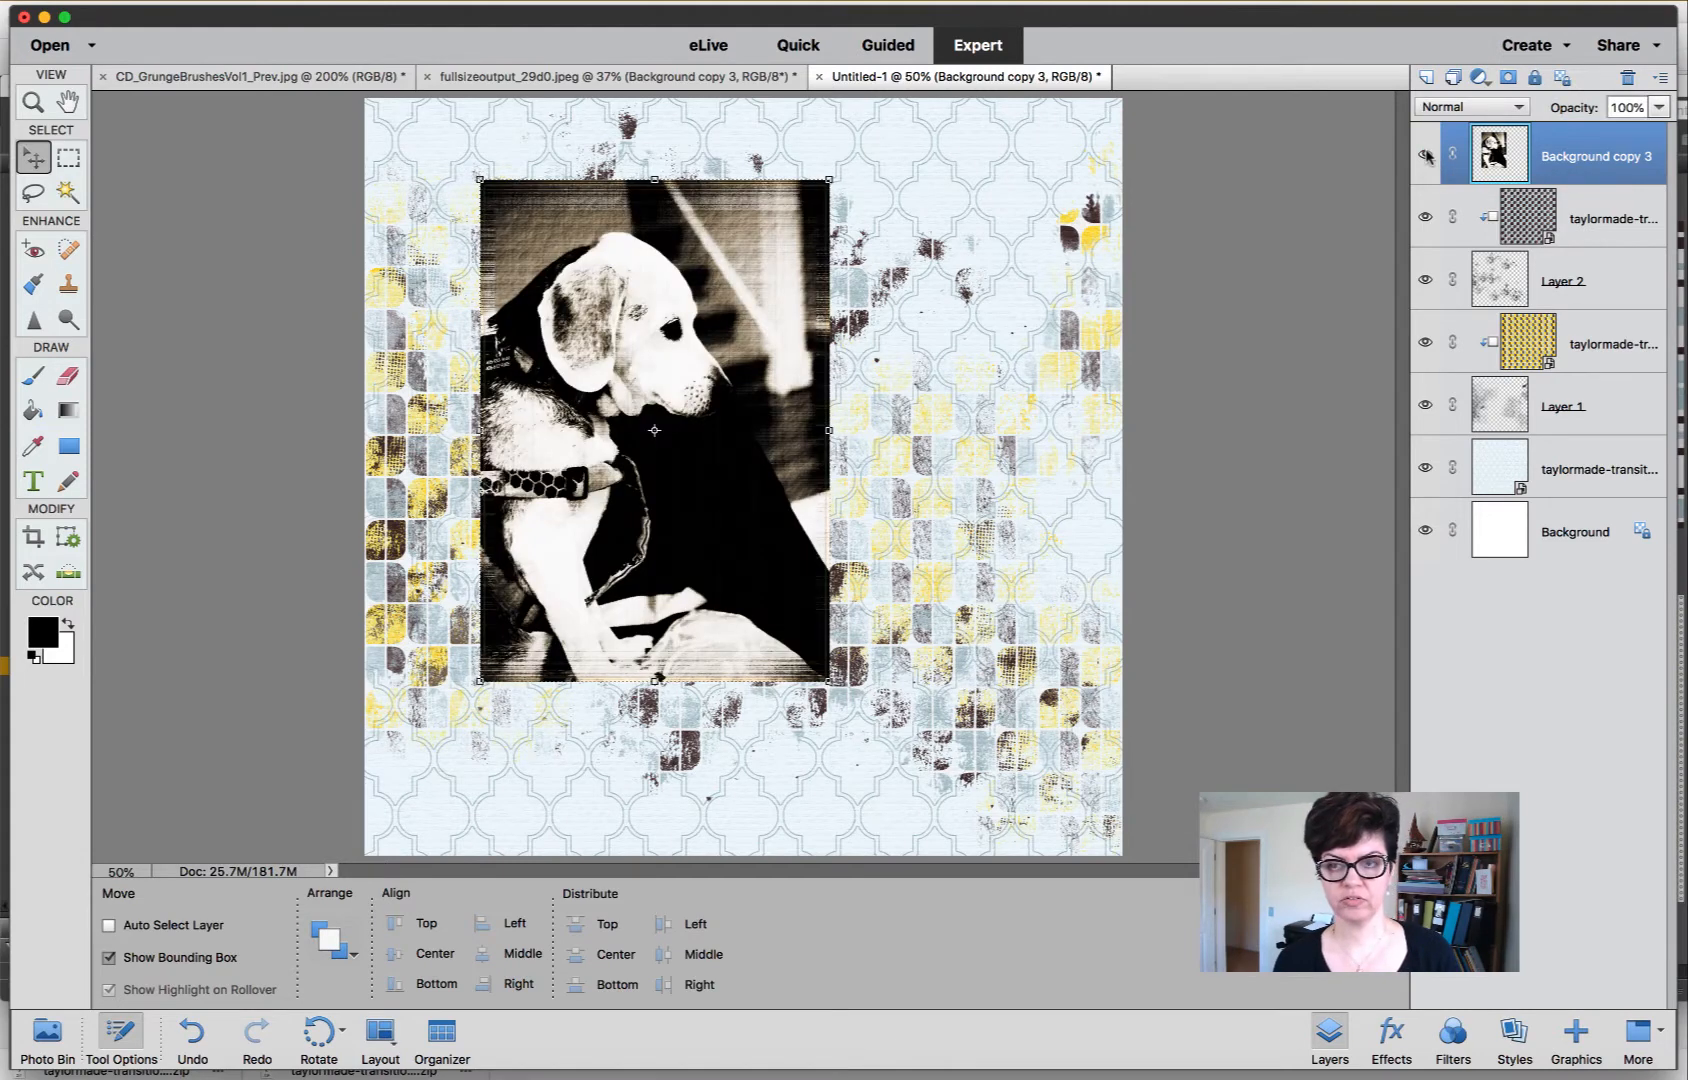
{"action": "left_click", "coordinate": [1427, 155]}
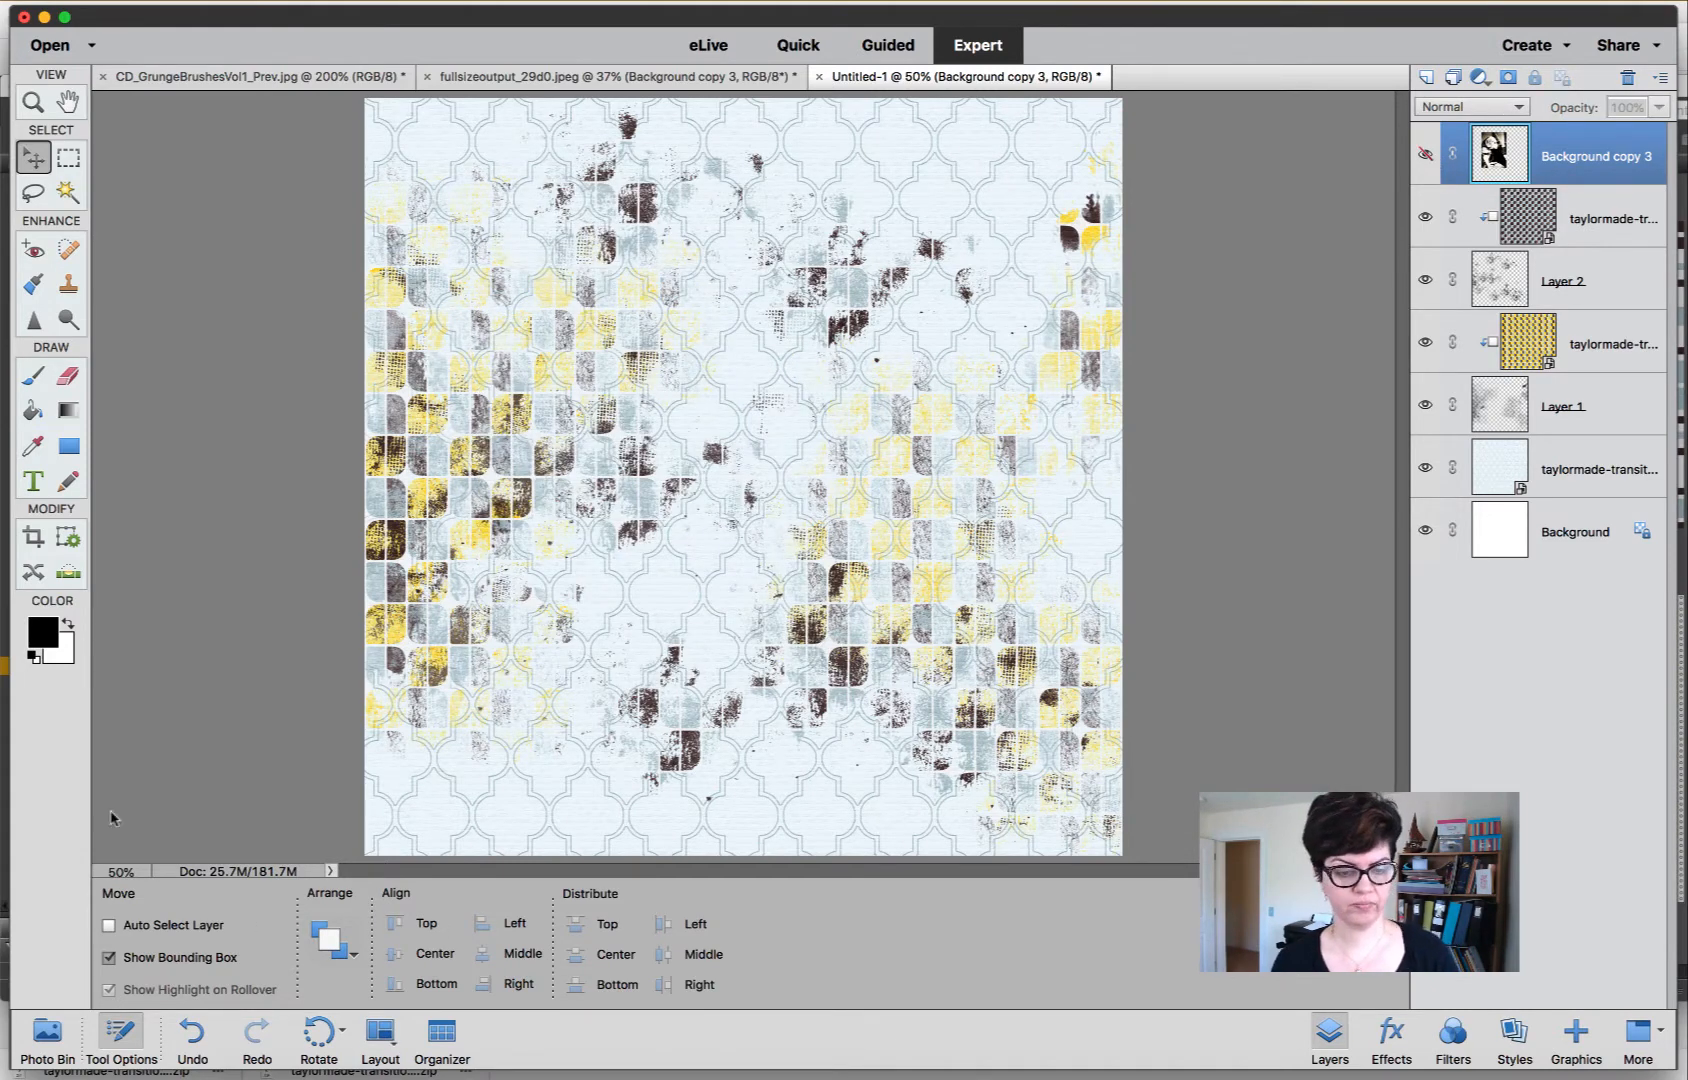
Choose the GrungeTexture5 brush and reduce its size to 1573 px.
{"action": "left_click", "coordinate": [38, 376]}
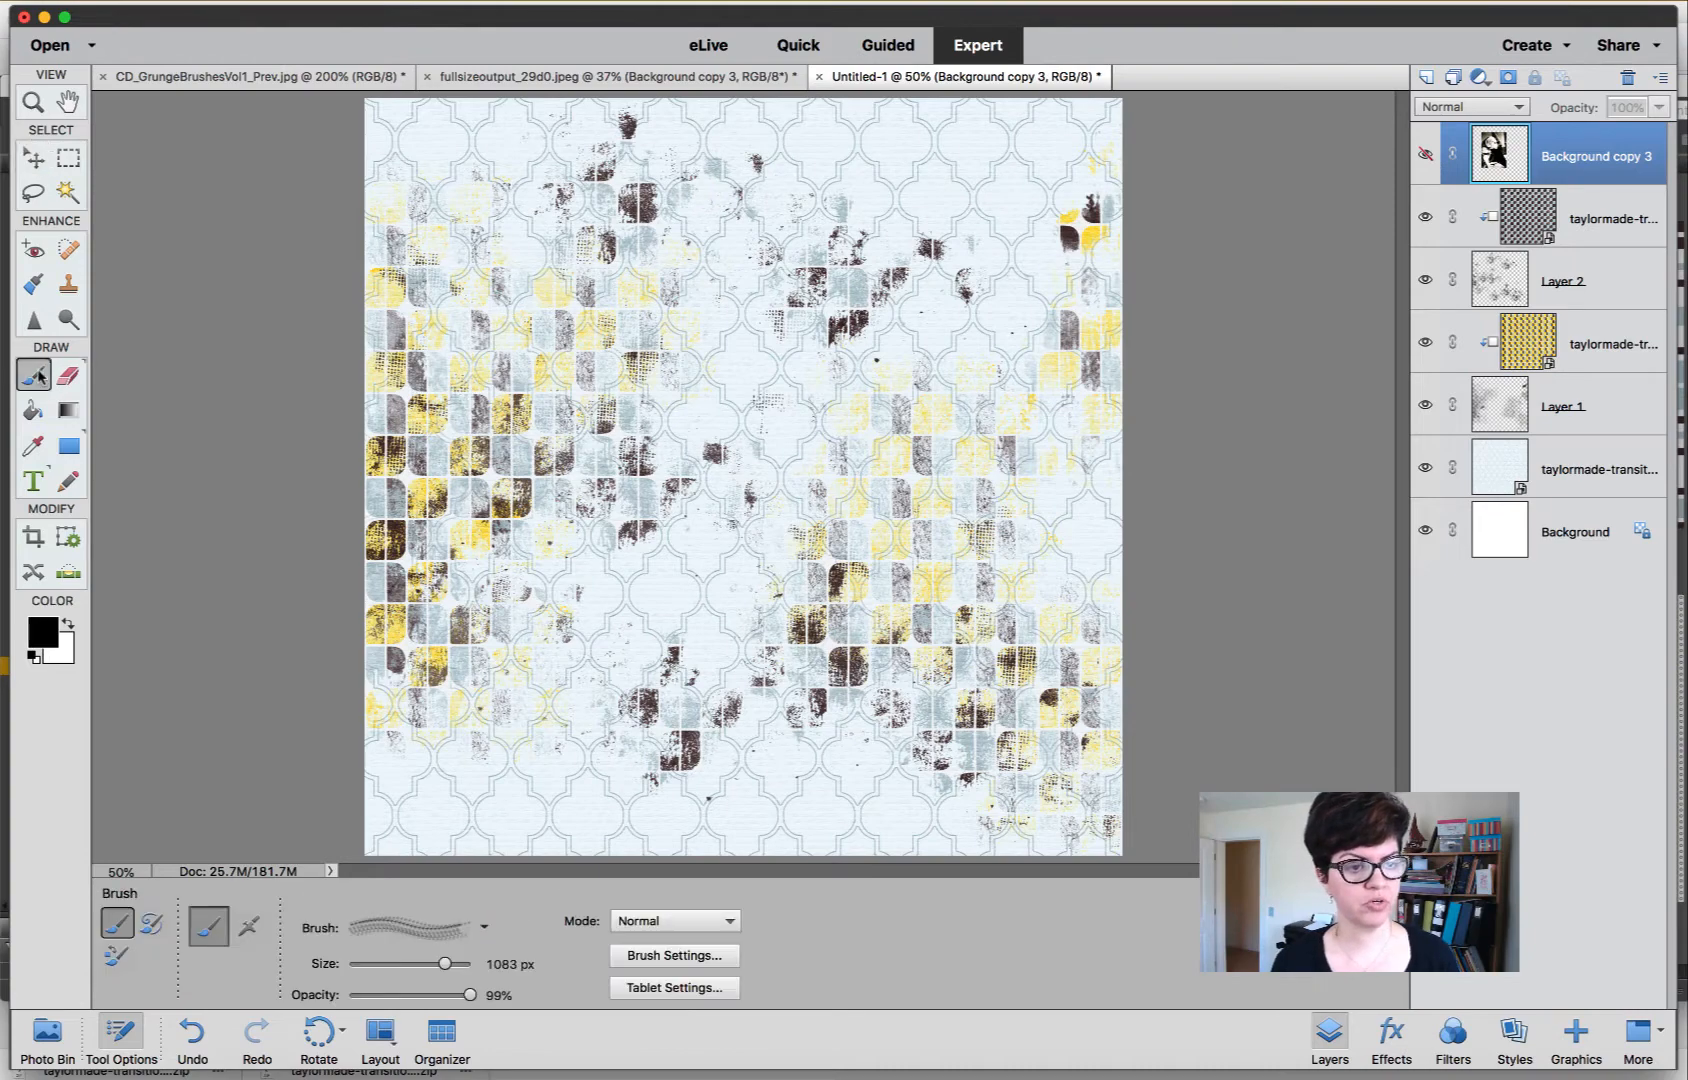
{"action": "left_click", "coordinate": [455, 927]}
{"action": "scroll", "coordinate": [580, 855], "scroll_direction": "down", "scroll_amount": 1}
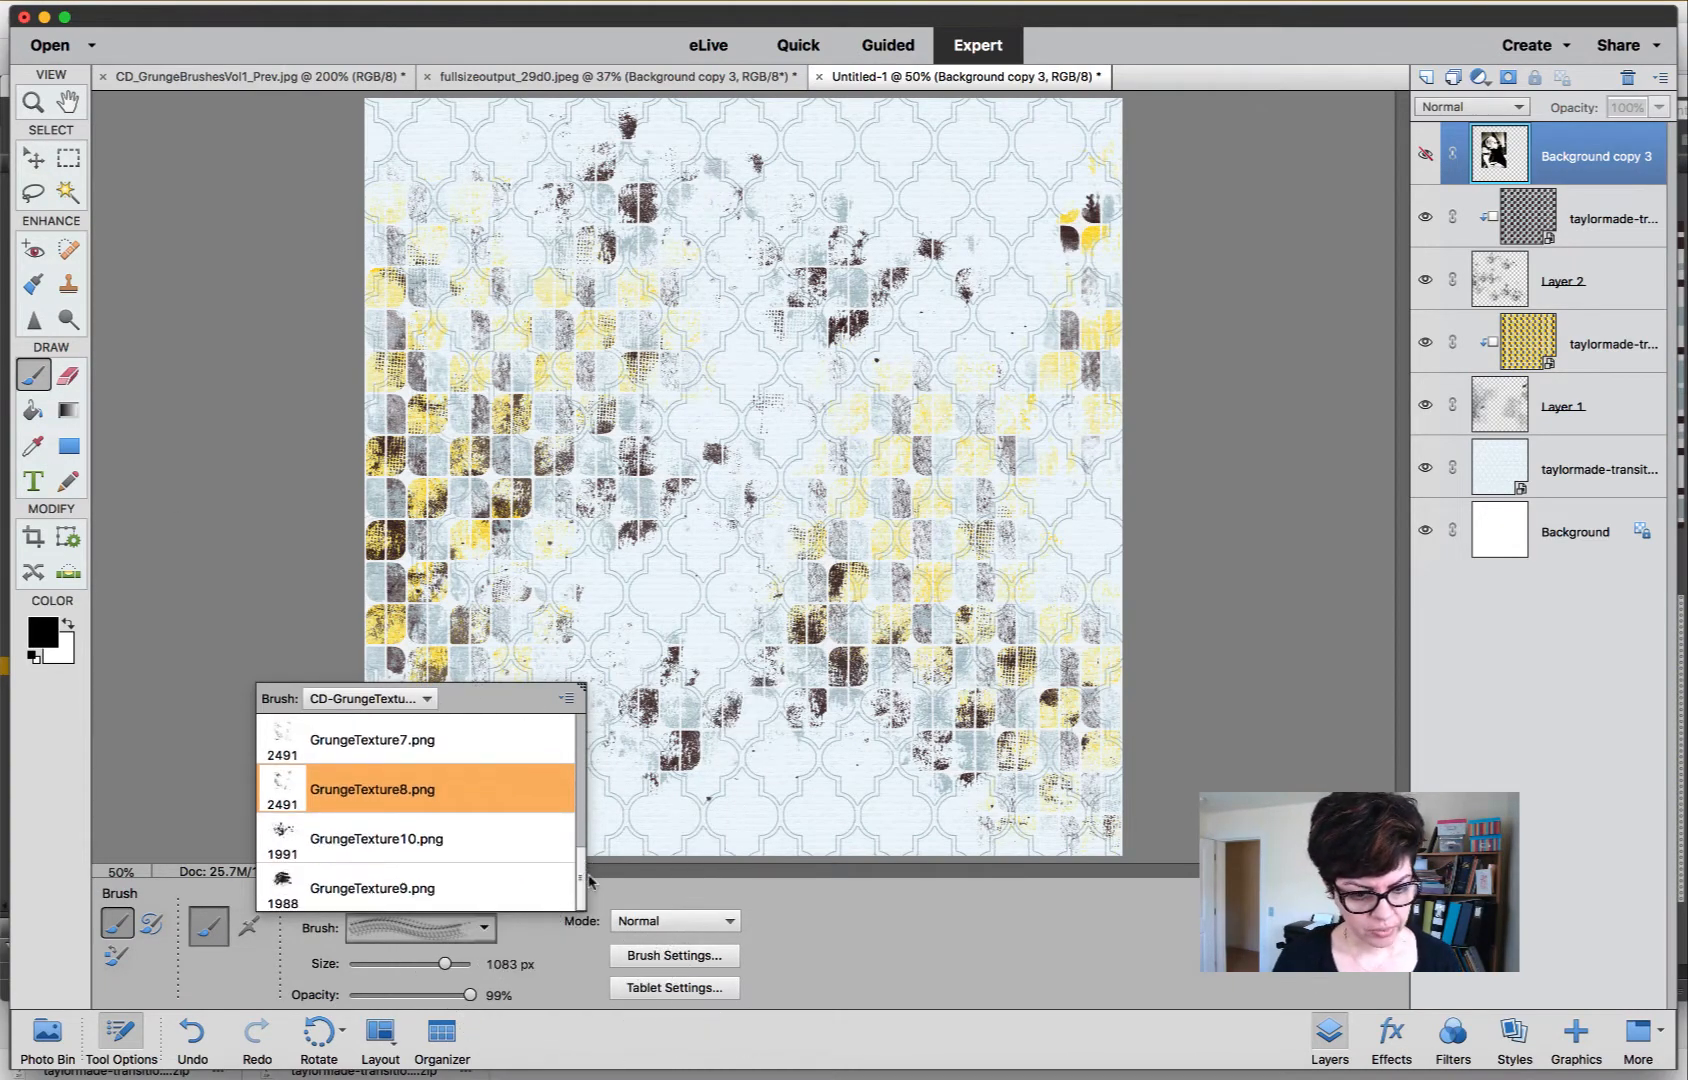
{"action": "left_click", "coordinate": [372, 888]}
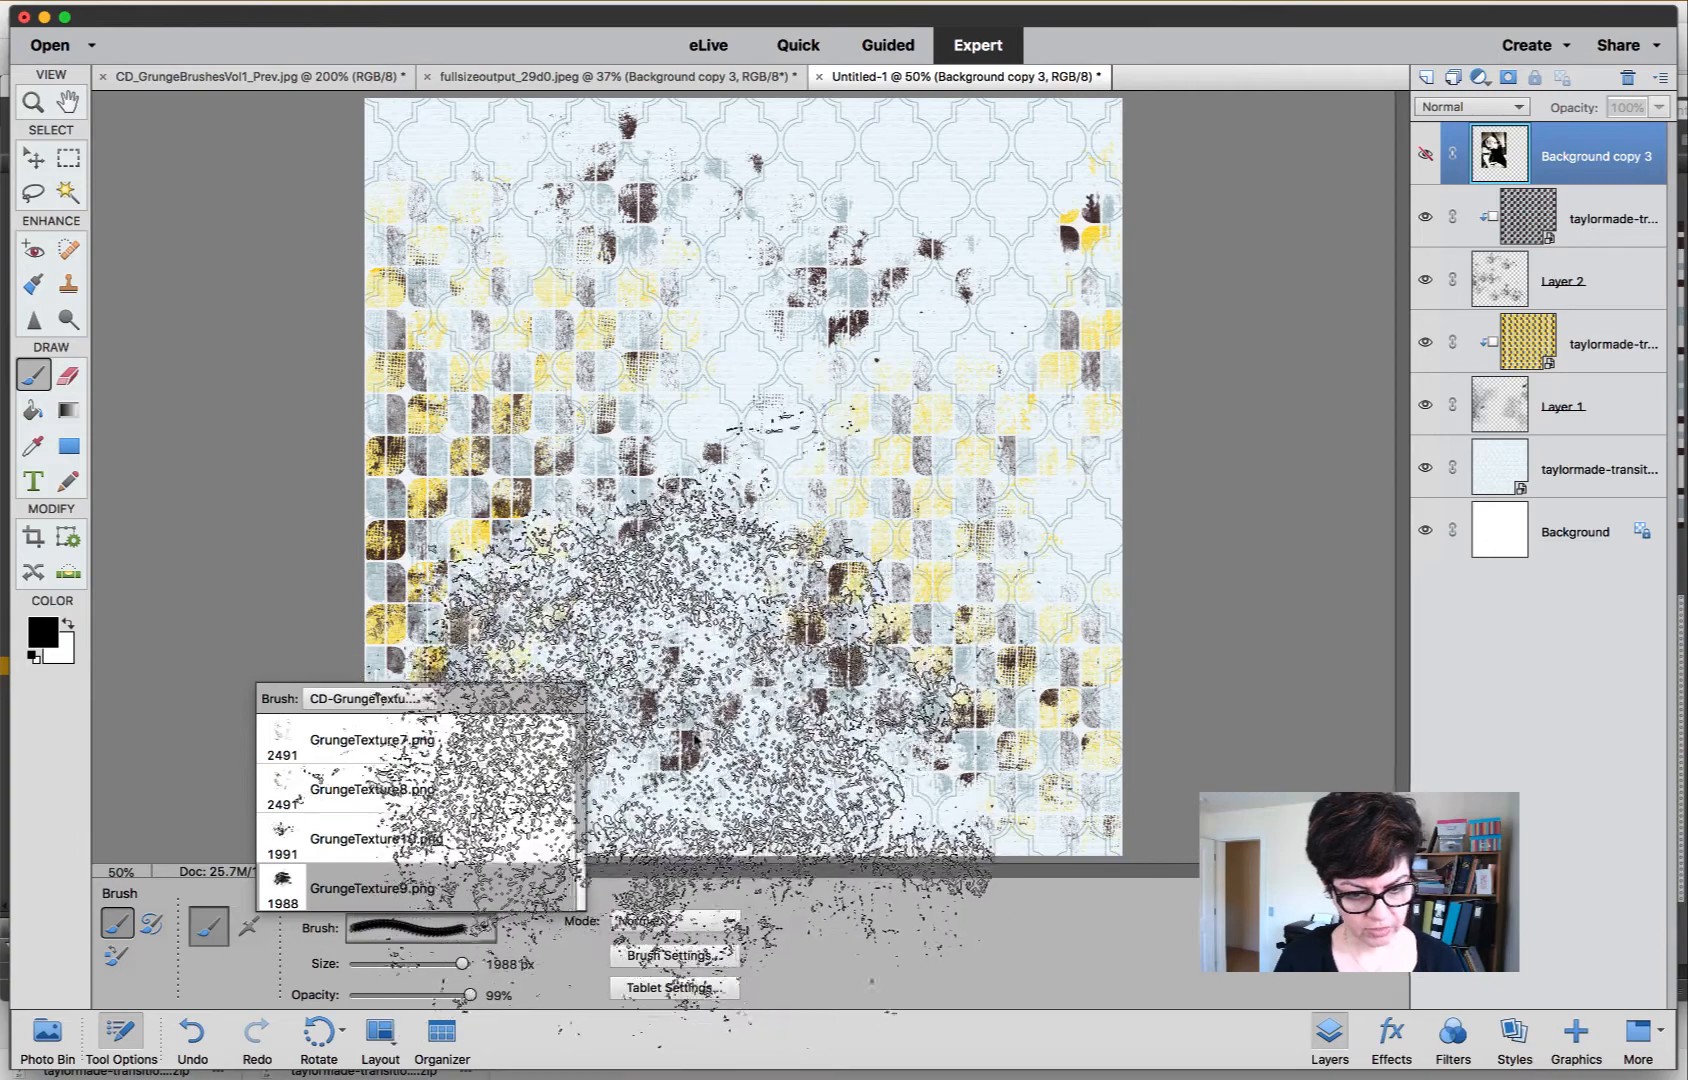
{"action": "mouse_move", "coordinate": [580, 885]}
{"action": "left_mouse_down"}
{"action": "mouse_move", "coordinate": [578, 745]}
{"action": "mouse_move", "coordinate": [560, 798]}
{"action": "left_mouse_up"}
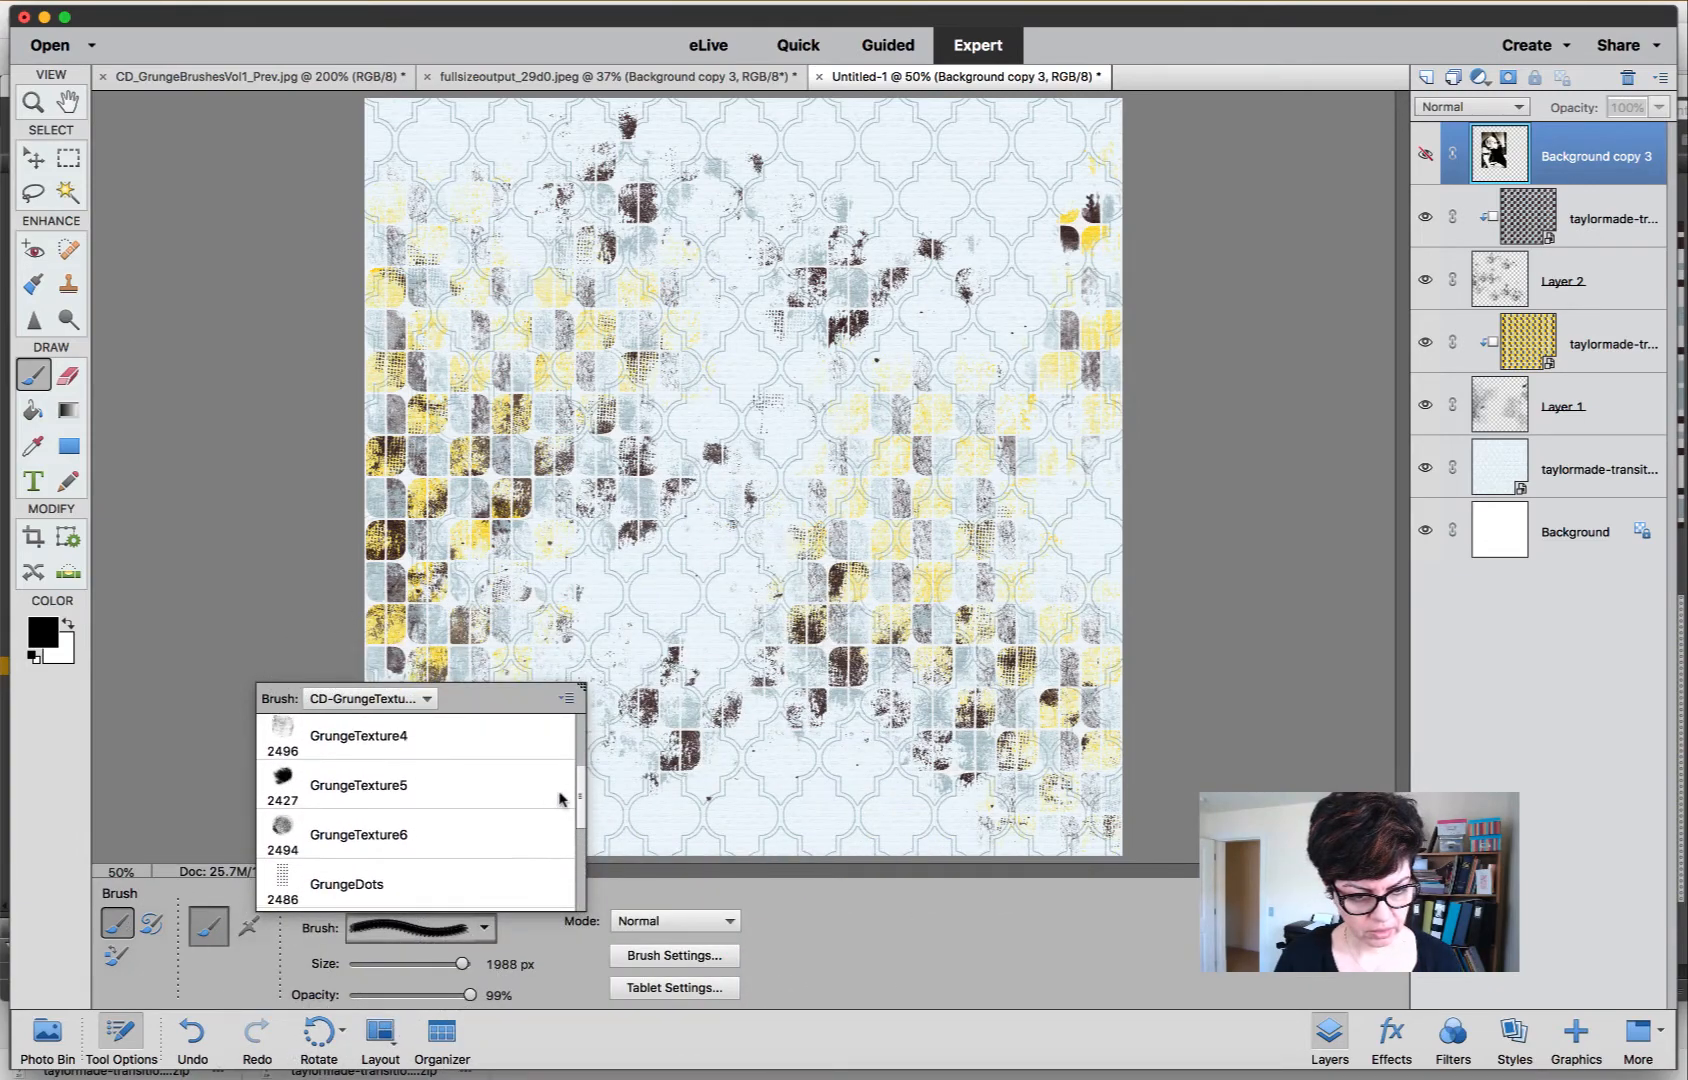
{"action": "left_click", "coordinate": [403, 792]}
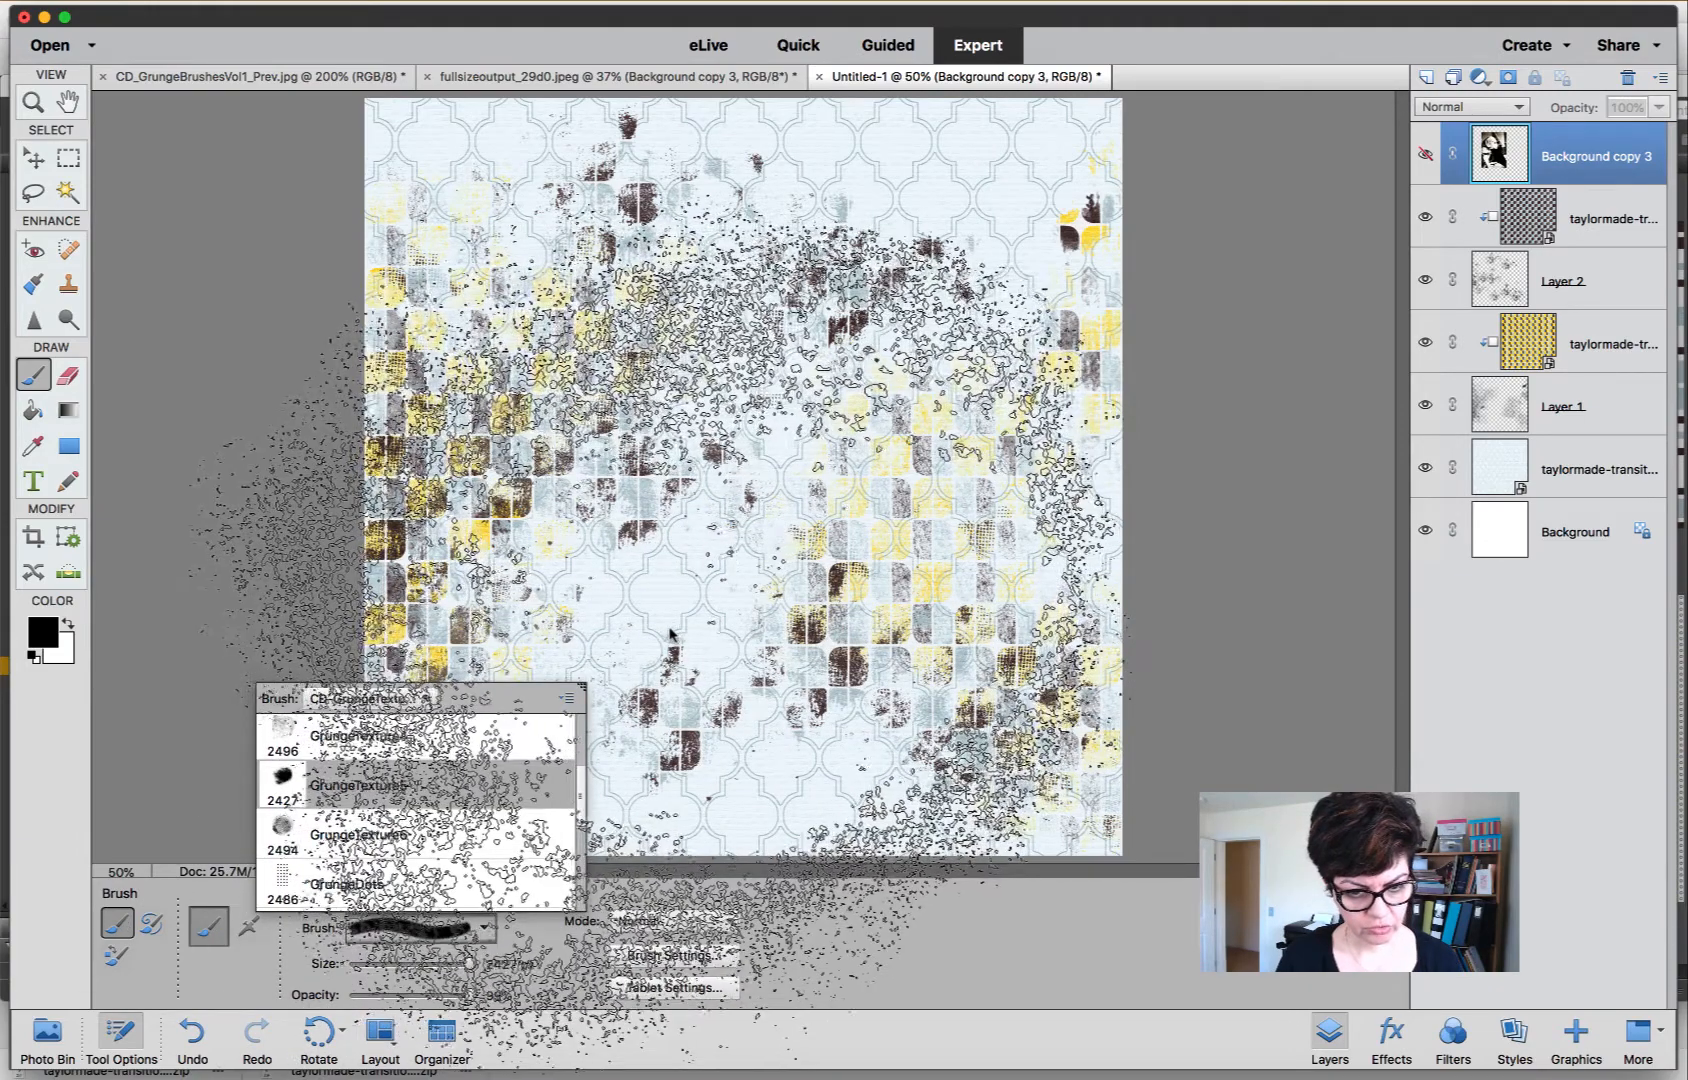
{"action": "left_click_drag", "start_coordinate": [466, 966], "coordinate": [450, 966]}
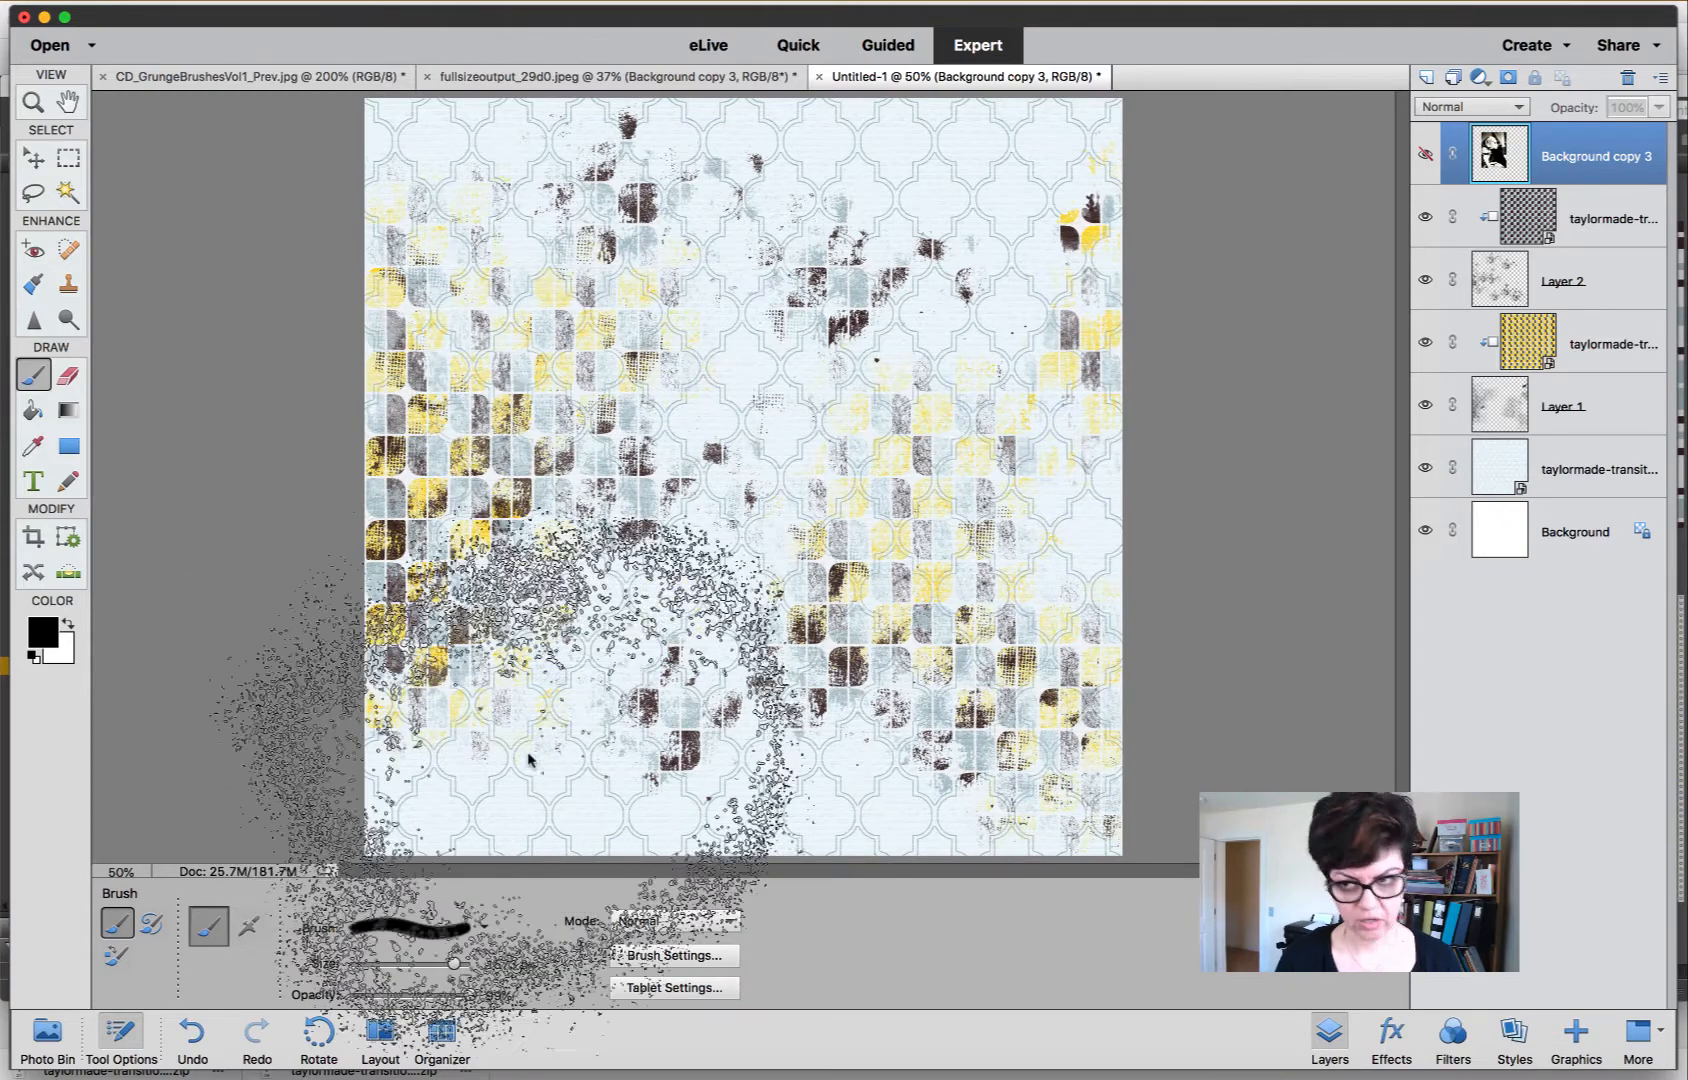
Add a new layer above the blue and brown paper and stamp overlapping black grunge patches over the hidden dog photo's area.
{"action": "left_click", "coordinate": [1603, 228]}
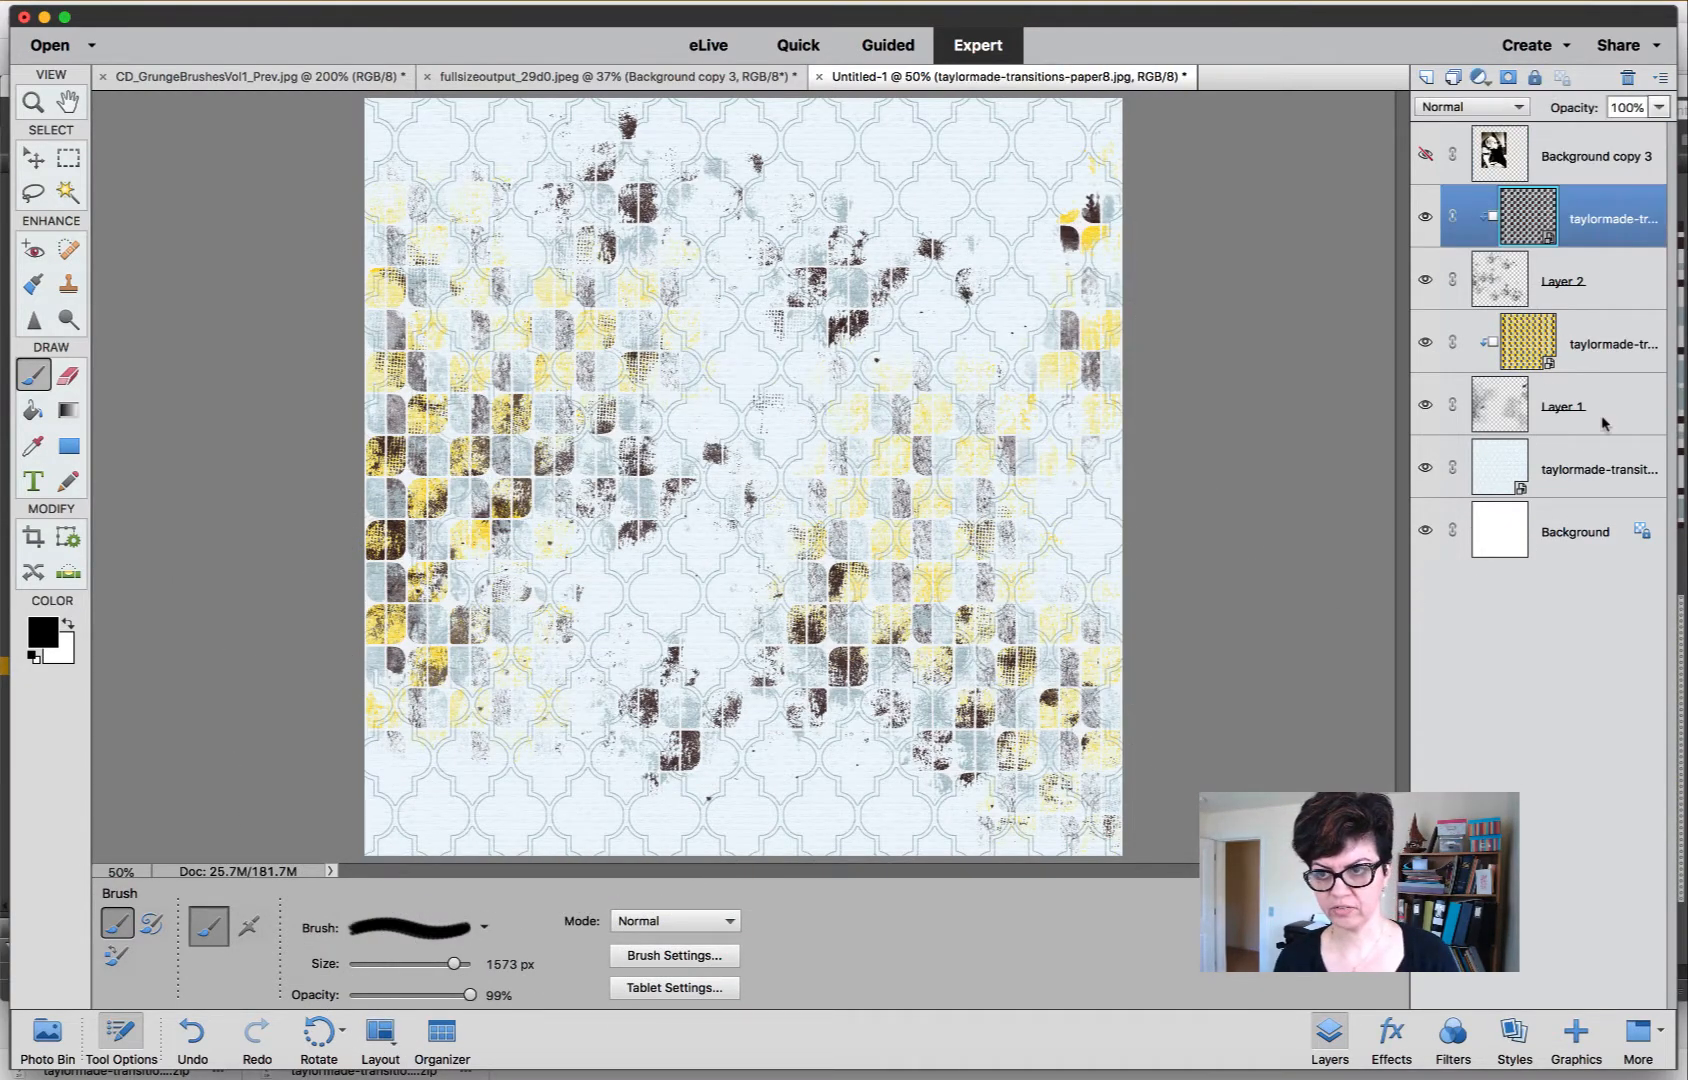
{"action": "left_click", "coordinate": [1426, 77]}
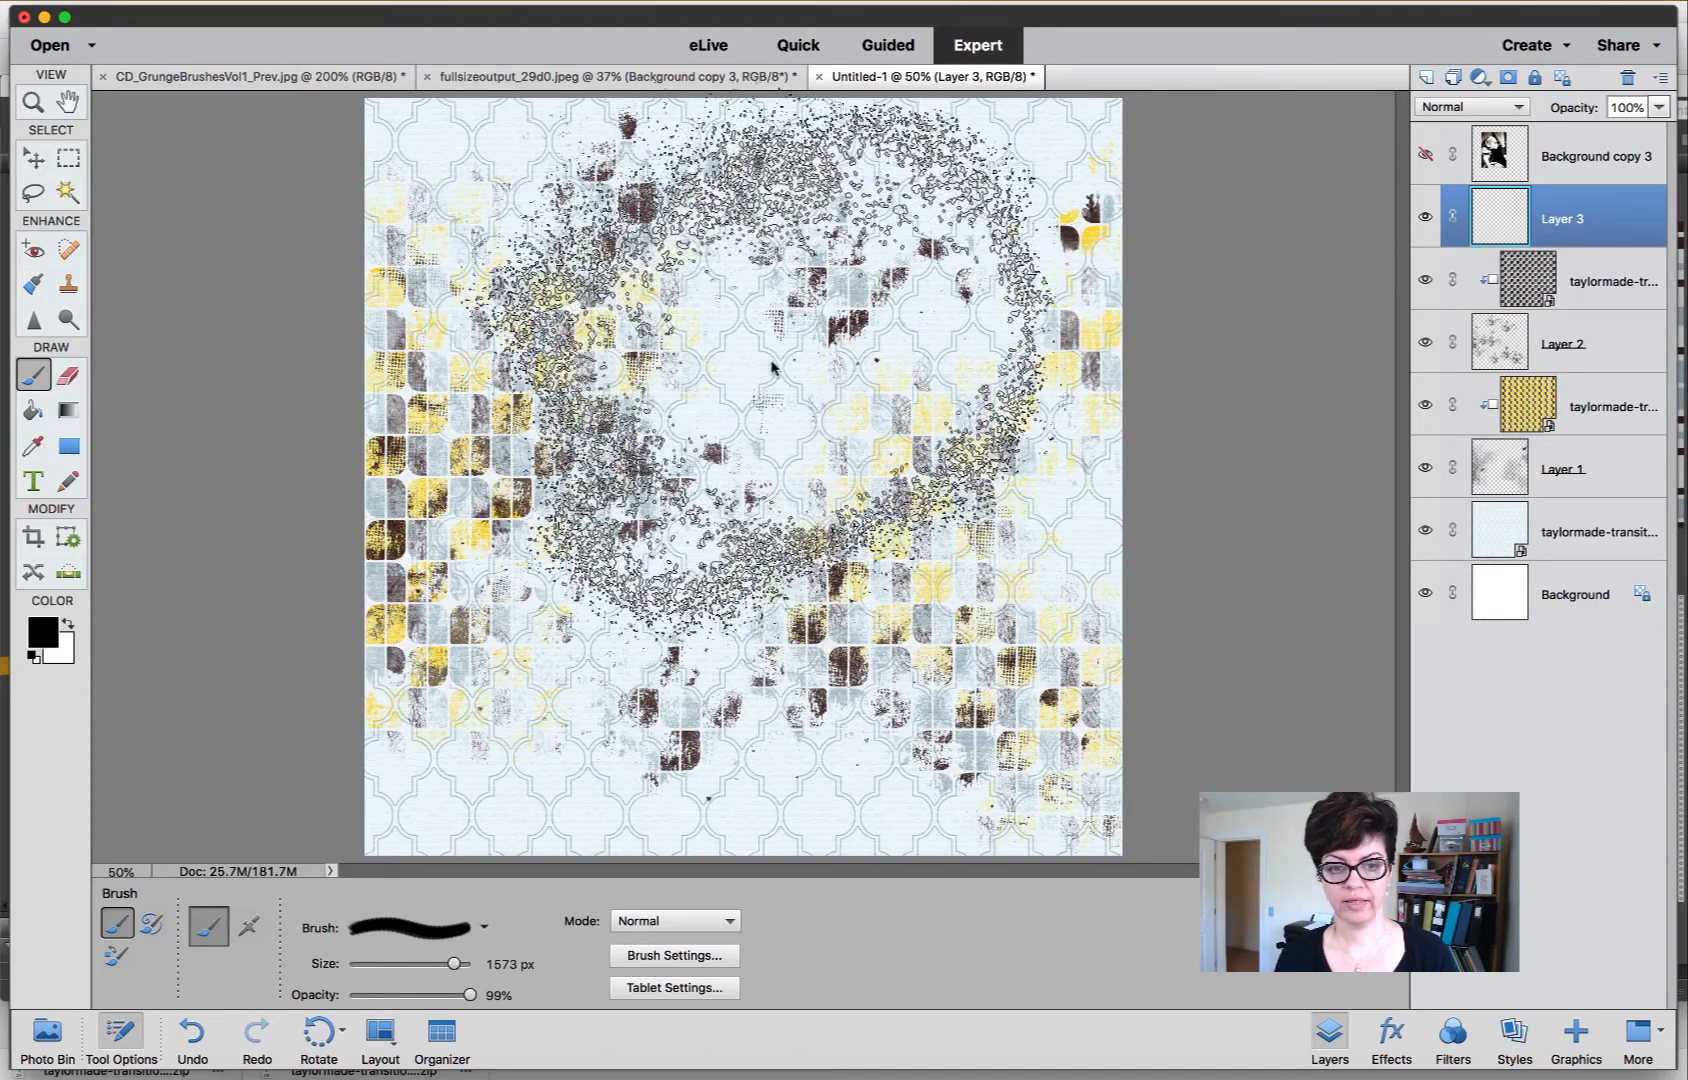
{"action": "mouse_move", "coordinate": [604, 478]}
{"action": "left_mouse_down"}
{"action": "mouse_move", "coordinate": [590, 440]}
{"action": "mouse_move", "coordinate": [600, 450]}
{"action": "mouse_move", "coordinate": [676, 376]}
{"action": "left_mouse_up"}
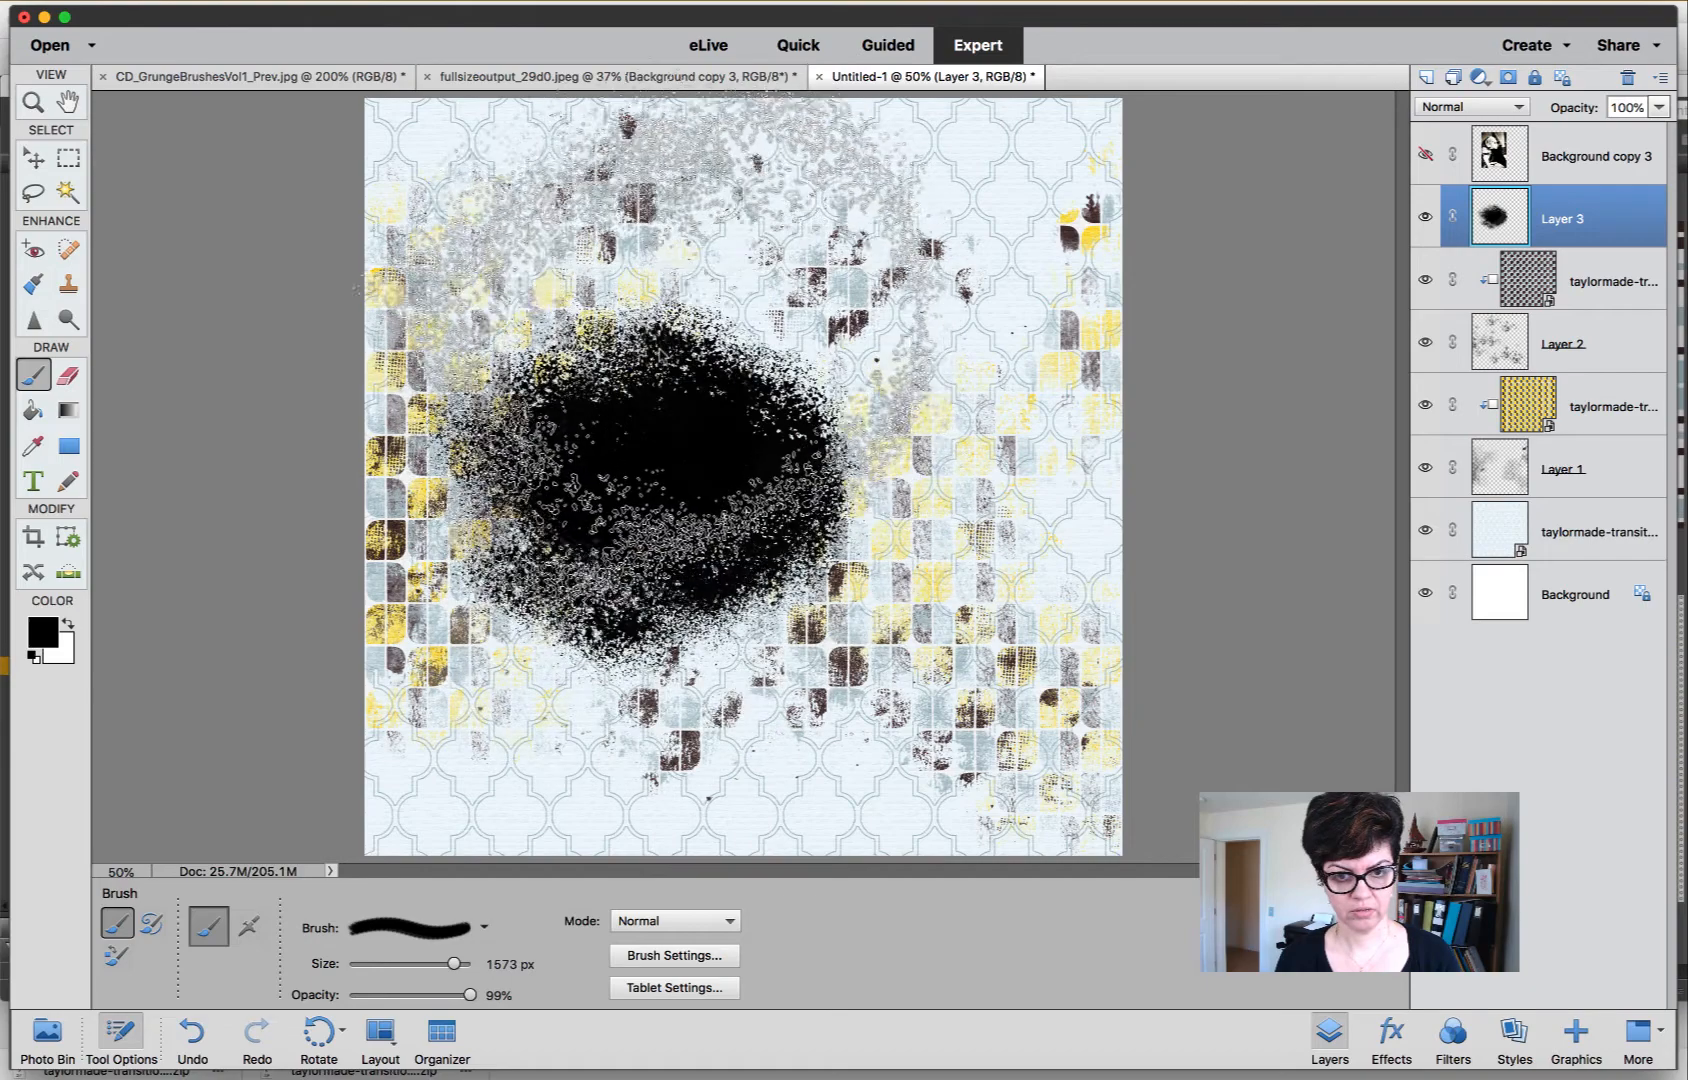
{"action": "left_click", "coordinate": [655, 364]}
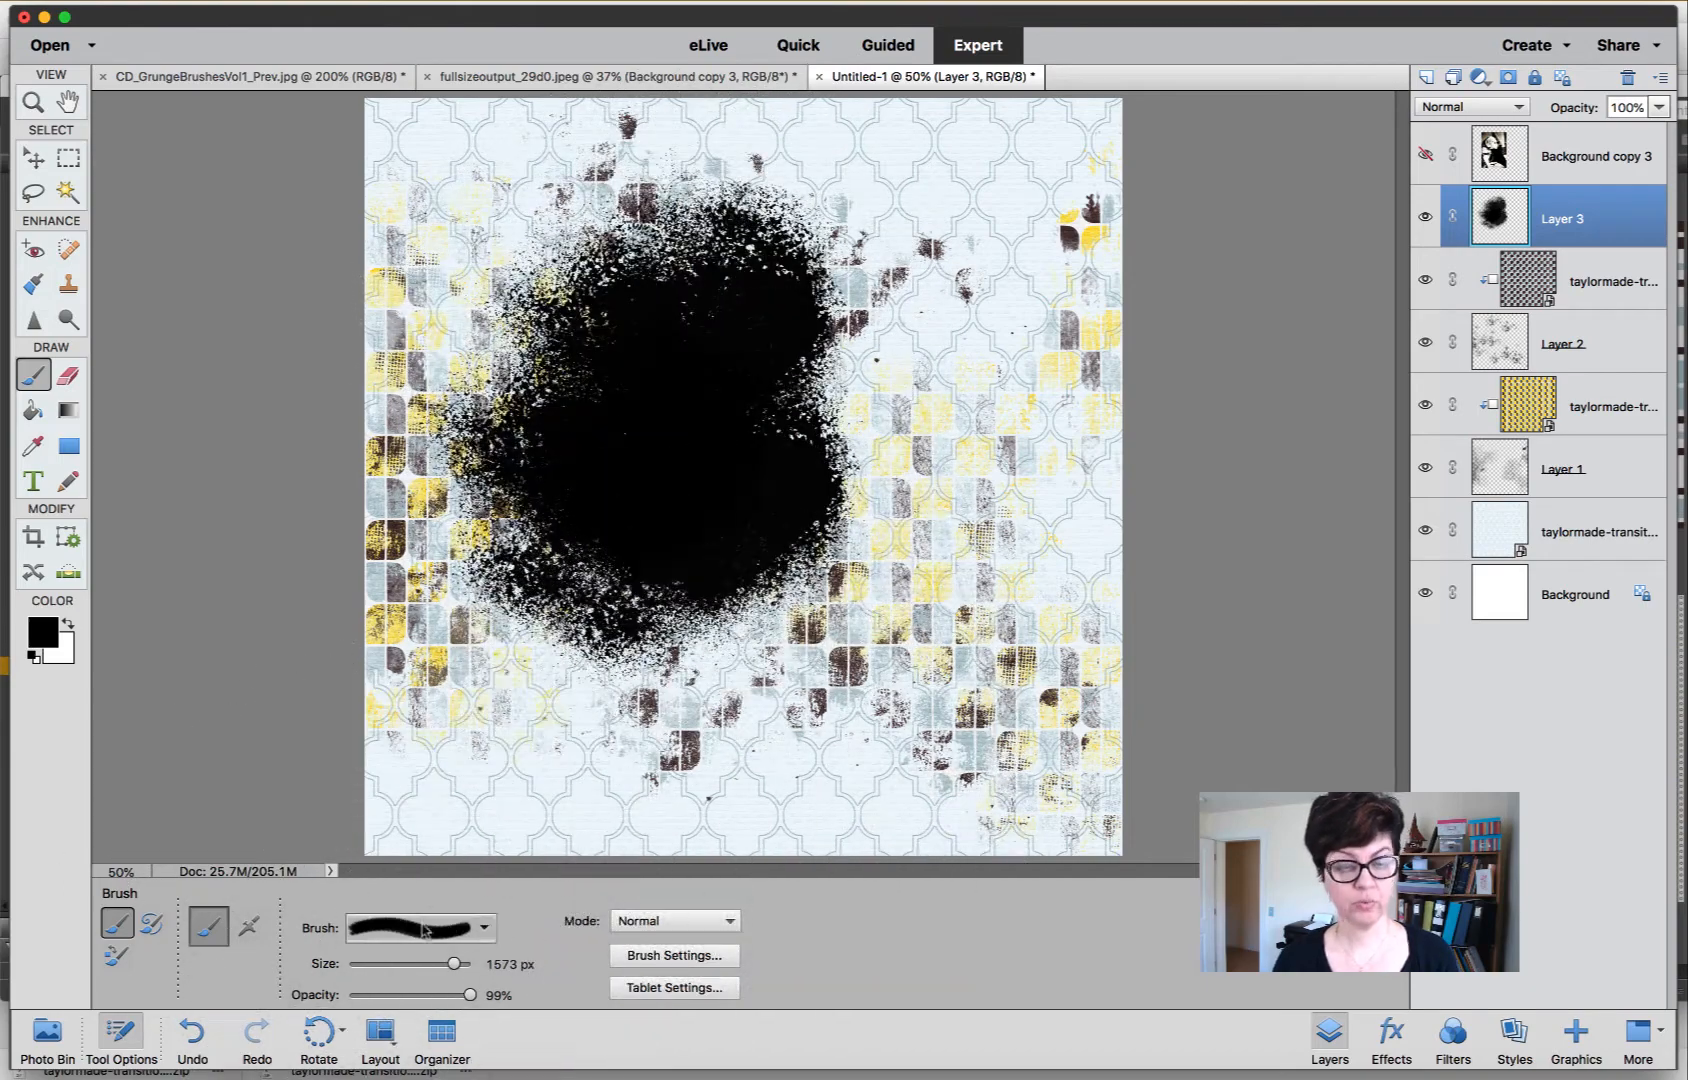
Try several brushes from the grunge texture set and choose GrungeTexture7.png.
{"action": "left_click", "coordinate": [484, 927]}
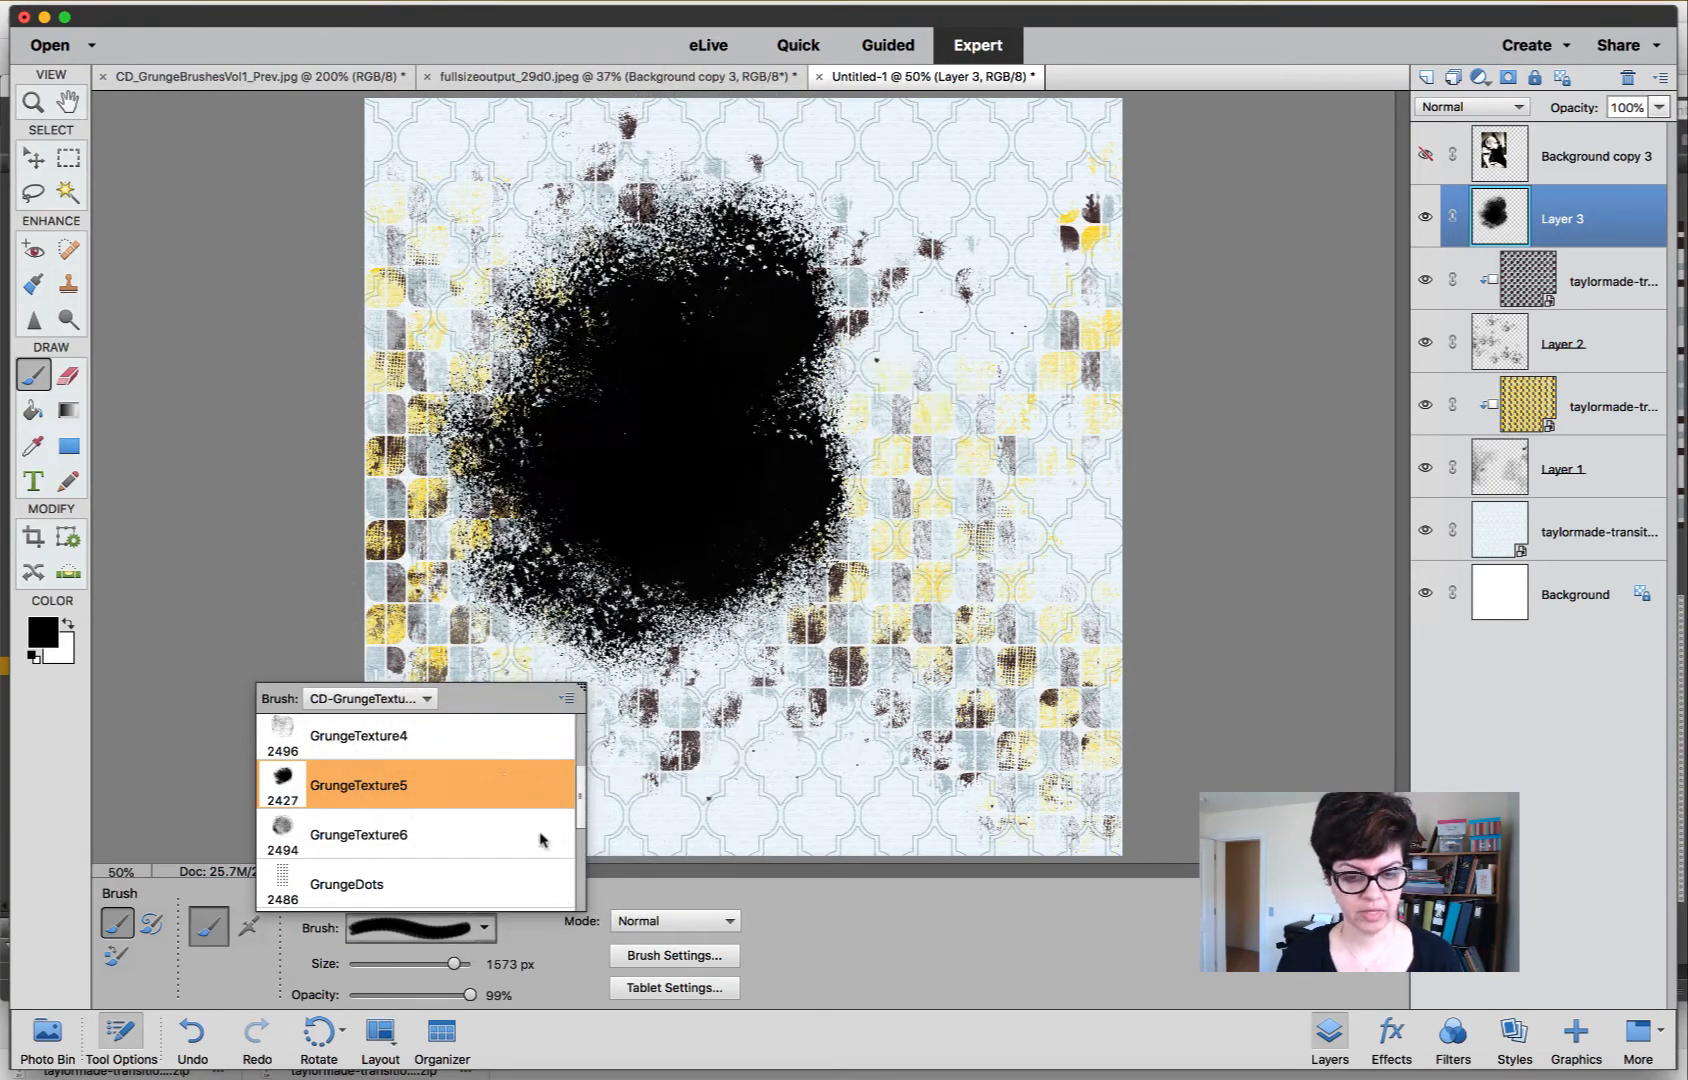
{"action": "left_click_drag", "start_coordinate": [578, 810], "coordinate": [572, 783]}
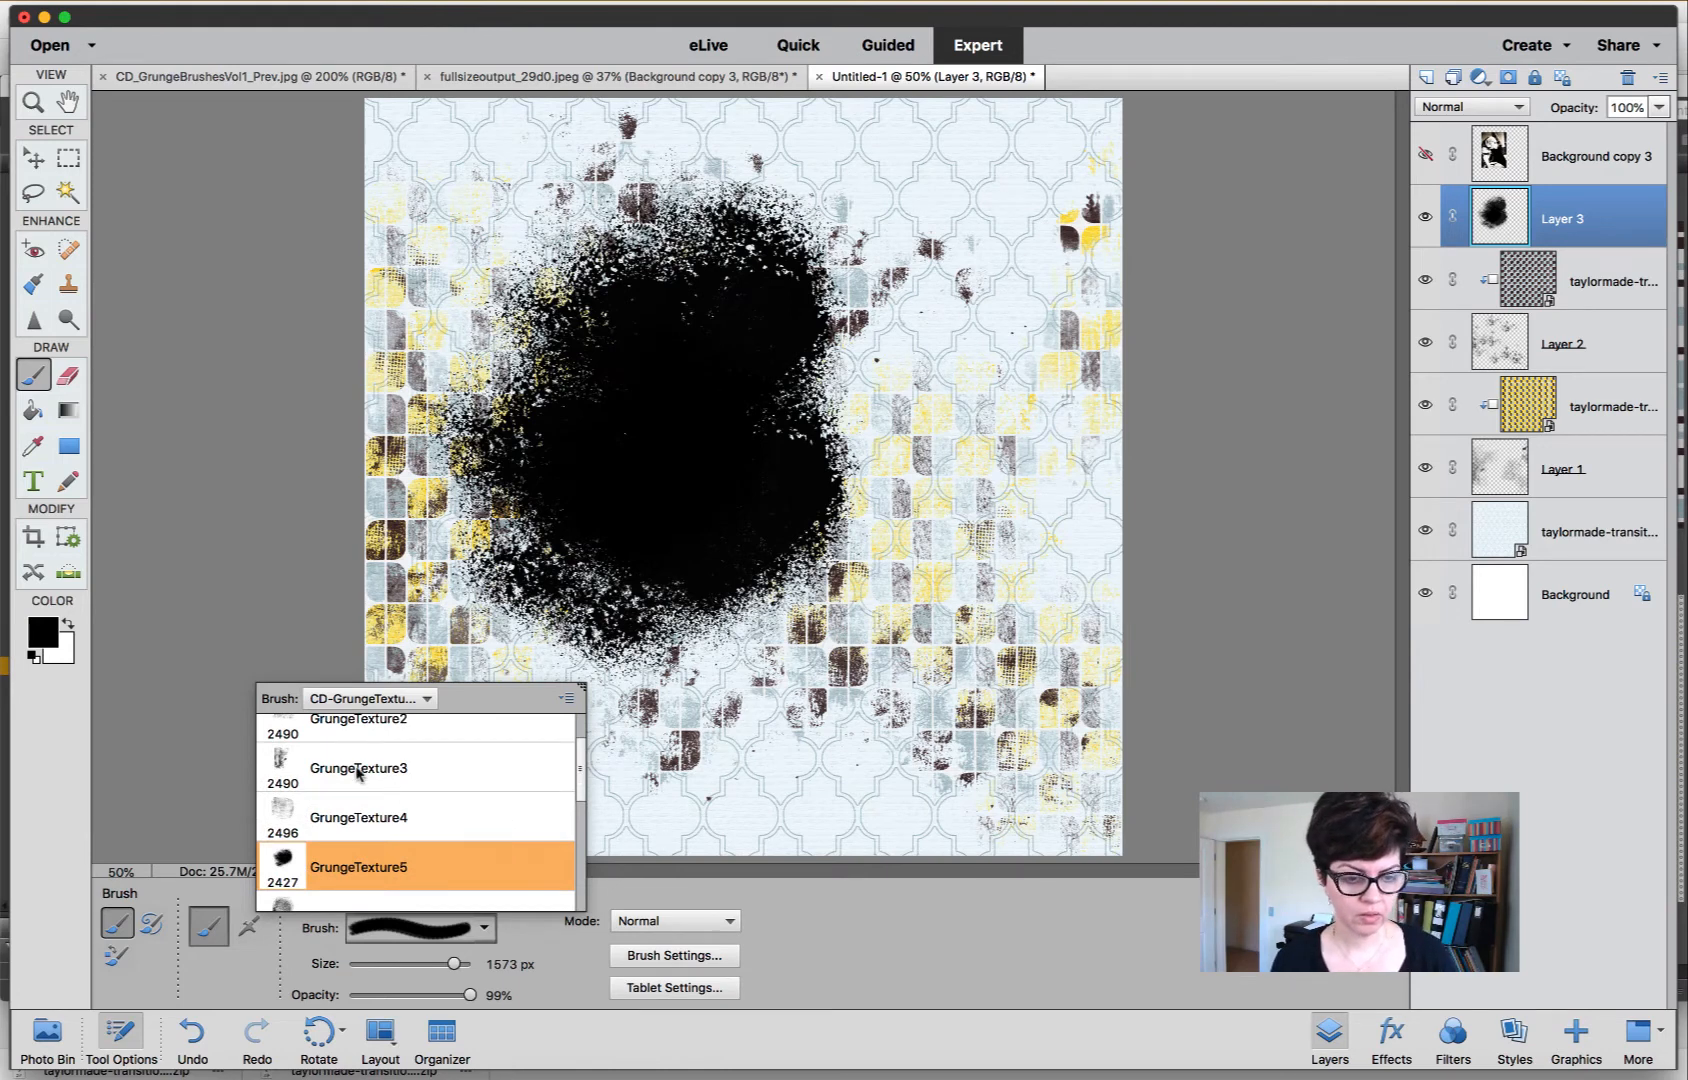
{"action": "left_click", "coordinate": [390, 822]}
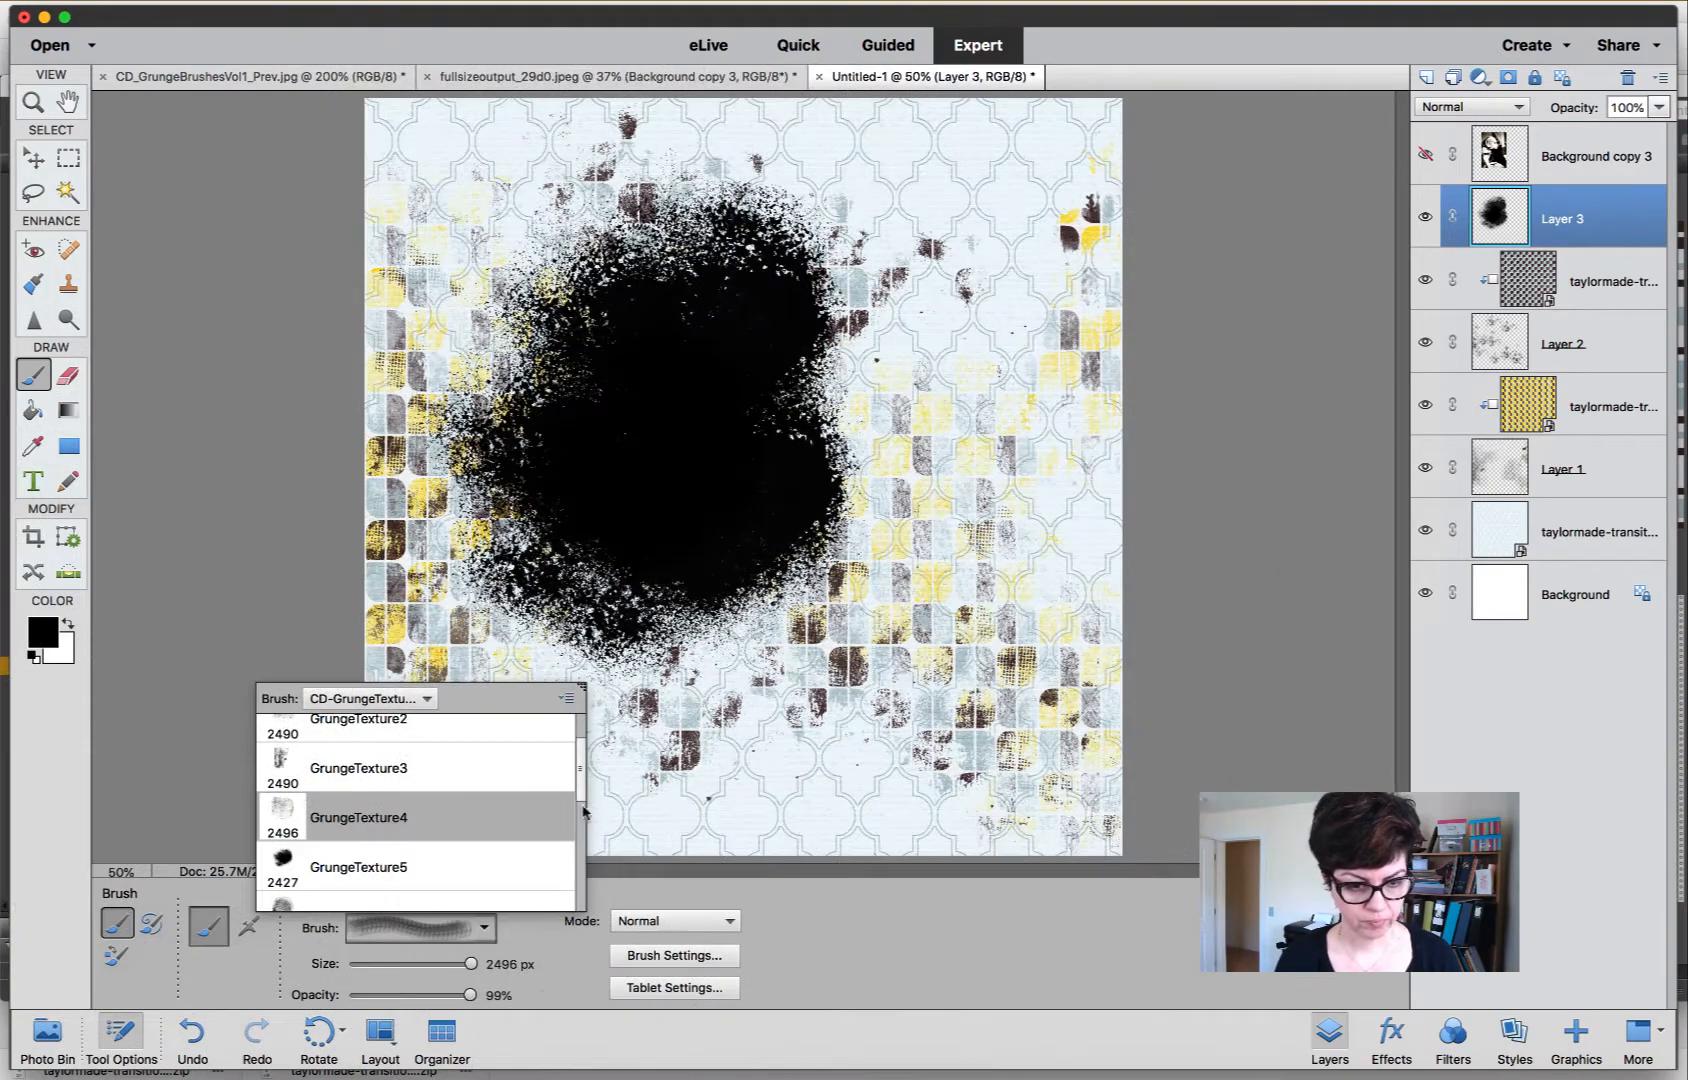
{"action": "left_click_drag", "start_coordinate": [581, 806], "coordinate": [573, 762]}
{"action": "left_click", "coordinate": [372, 789]}
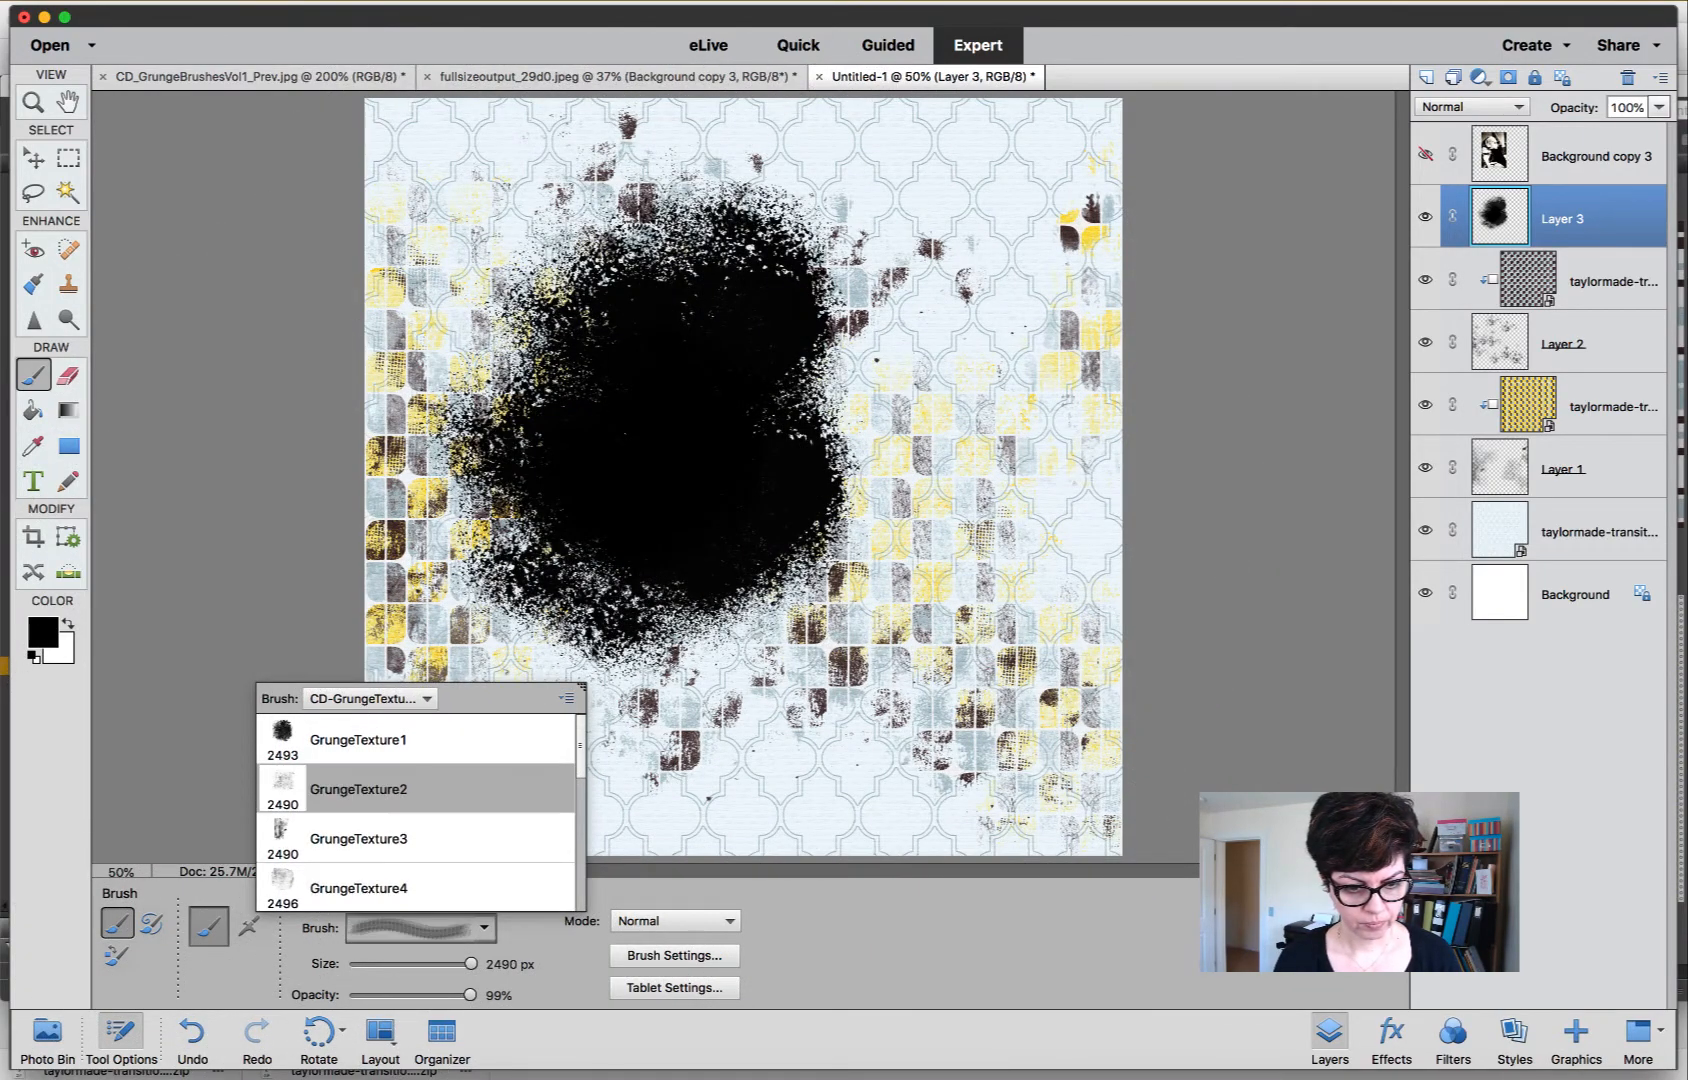
{"action": "left_click_drag", "start_coordinate": [575, 793], "coordinate": [577, 886]}
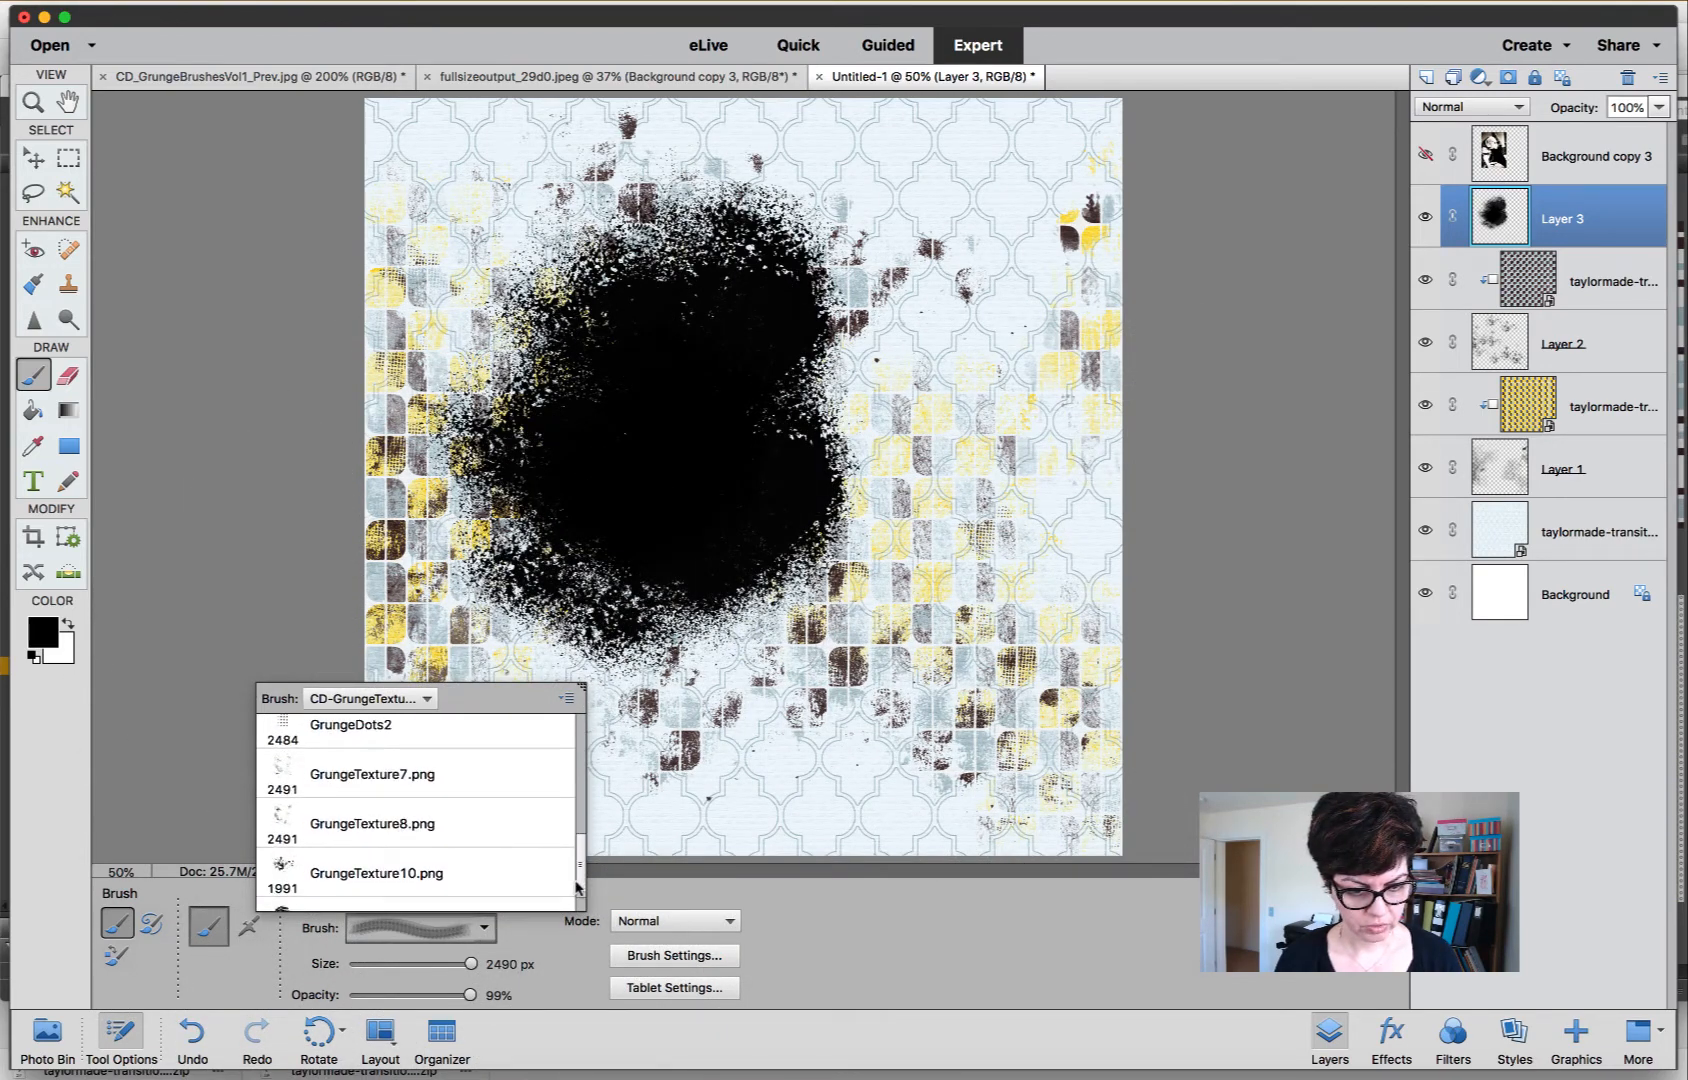
{"action": "left_click", "coordinate": [453, 821]}
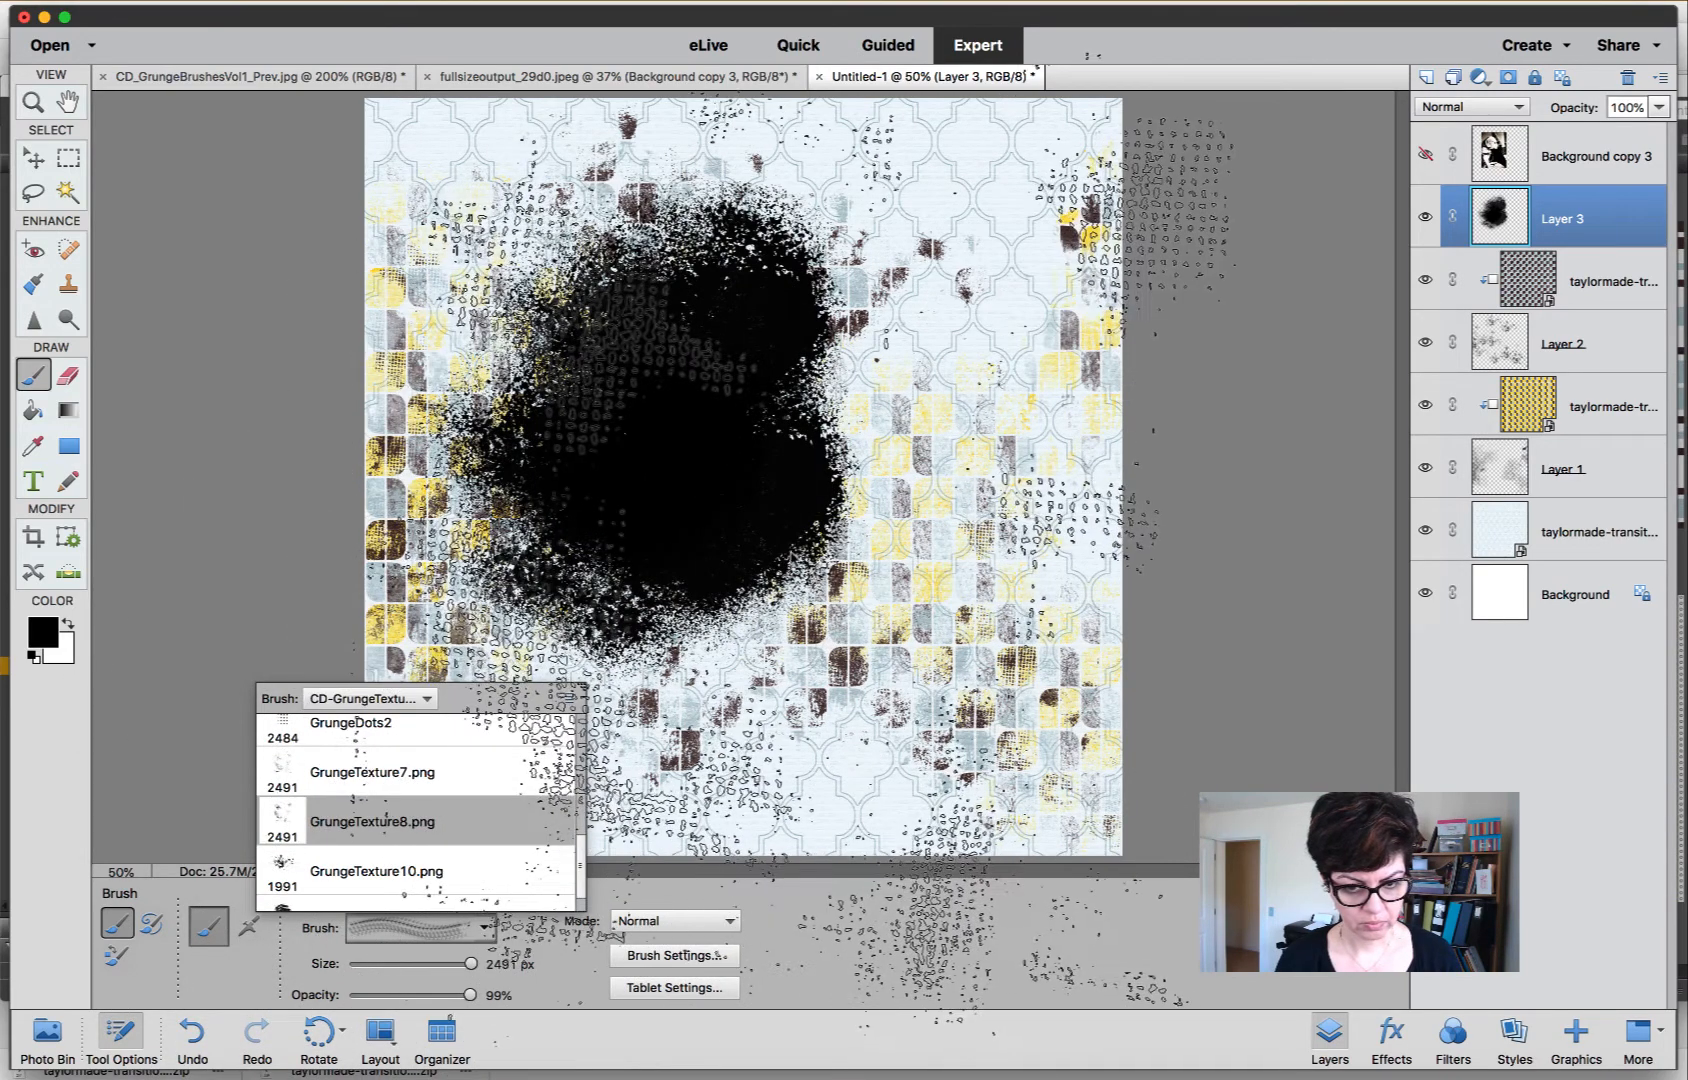
{"action": "left_click", "coordinate": [495, 768]}
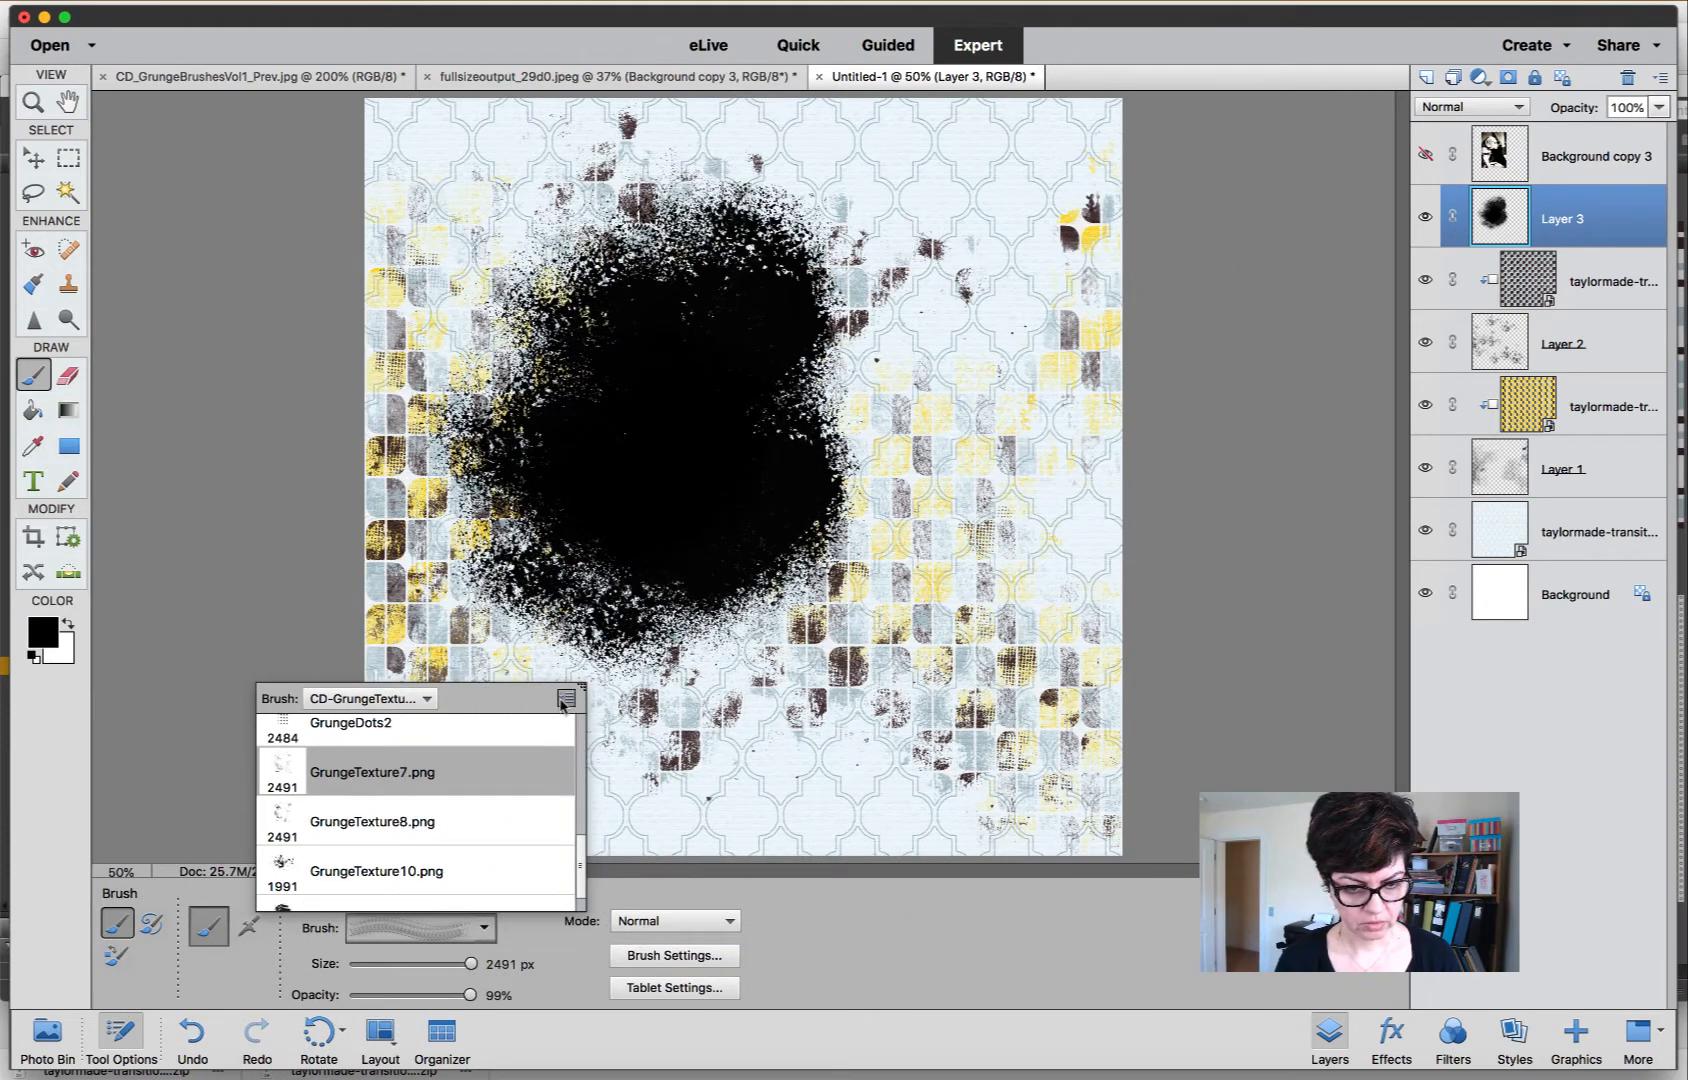
Reduce the GrungeTexture7 brush to 1300 px and stamp its texture around the edges of the black patch.
{"action": "left_click", "coordinate": [545, 942]}
{"action": "left_click", "coordinate": [675, 955]}
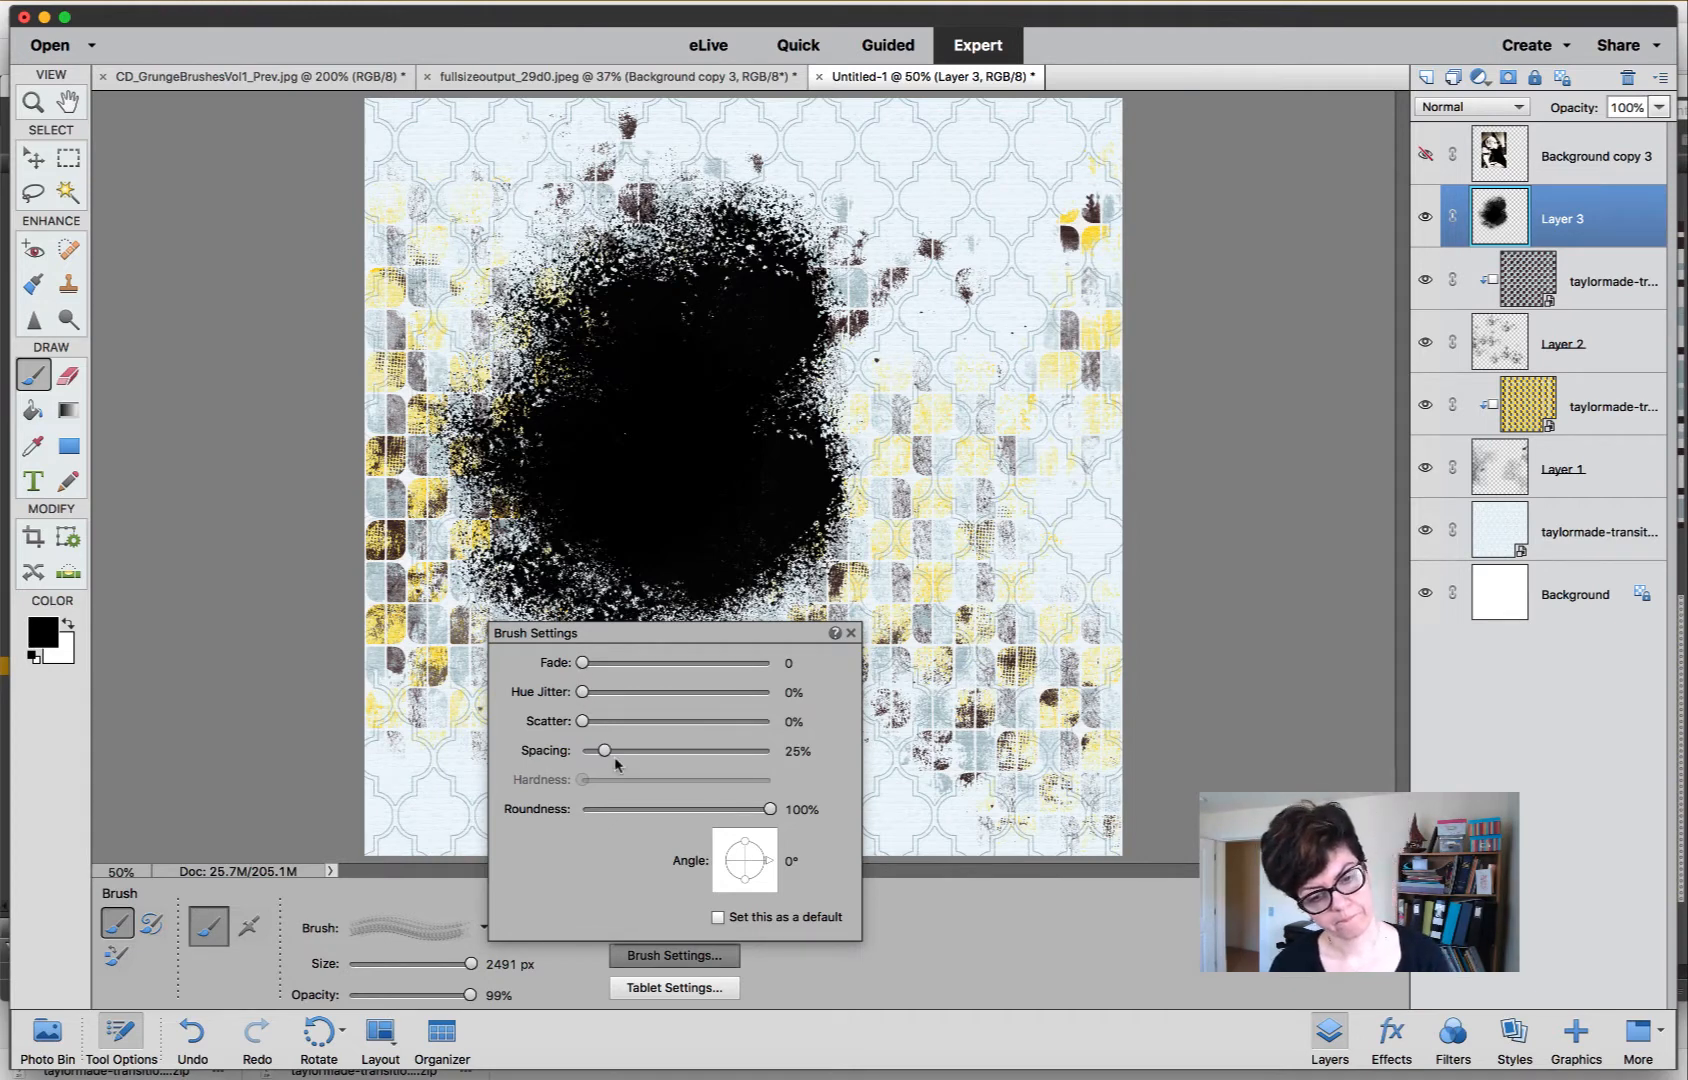
{"action": "left_click", "coordinate": [697, 987]}
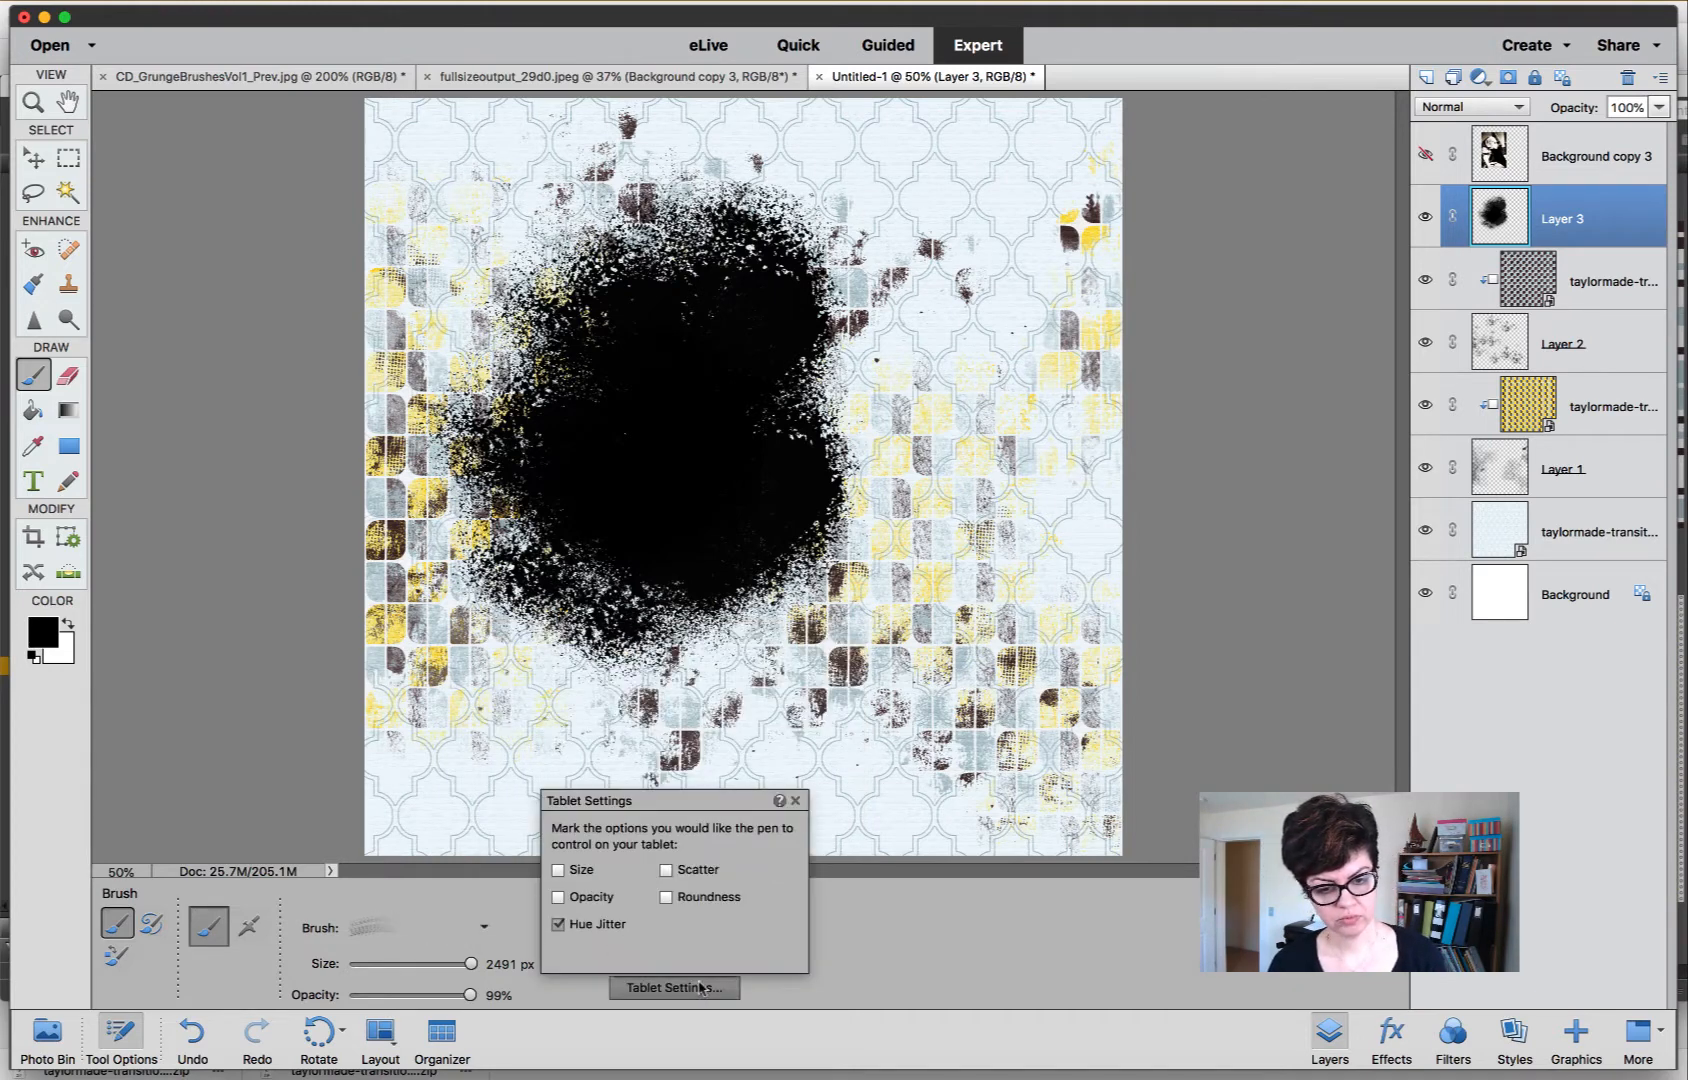
{"action": "left_click", "coordinate": [813, 931]}
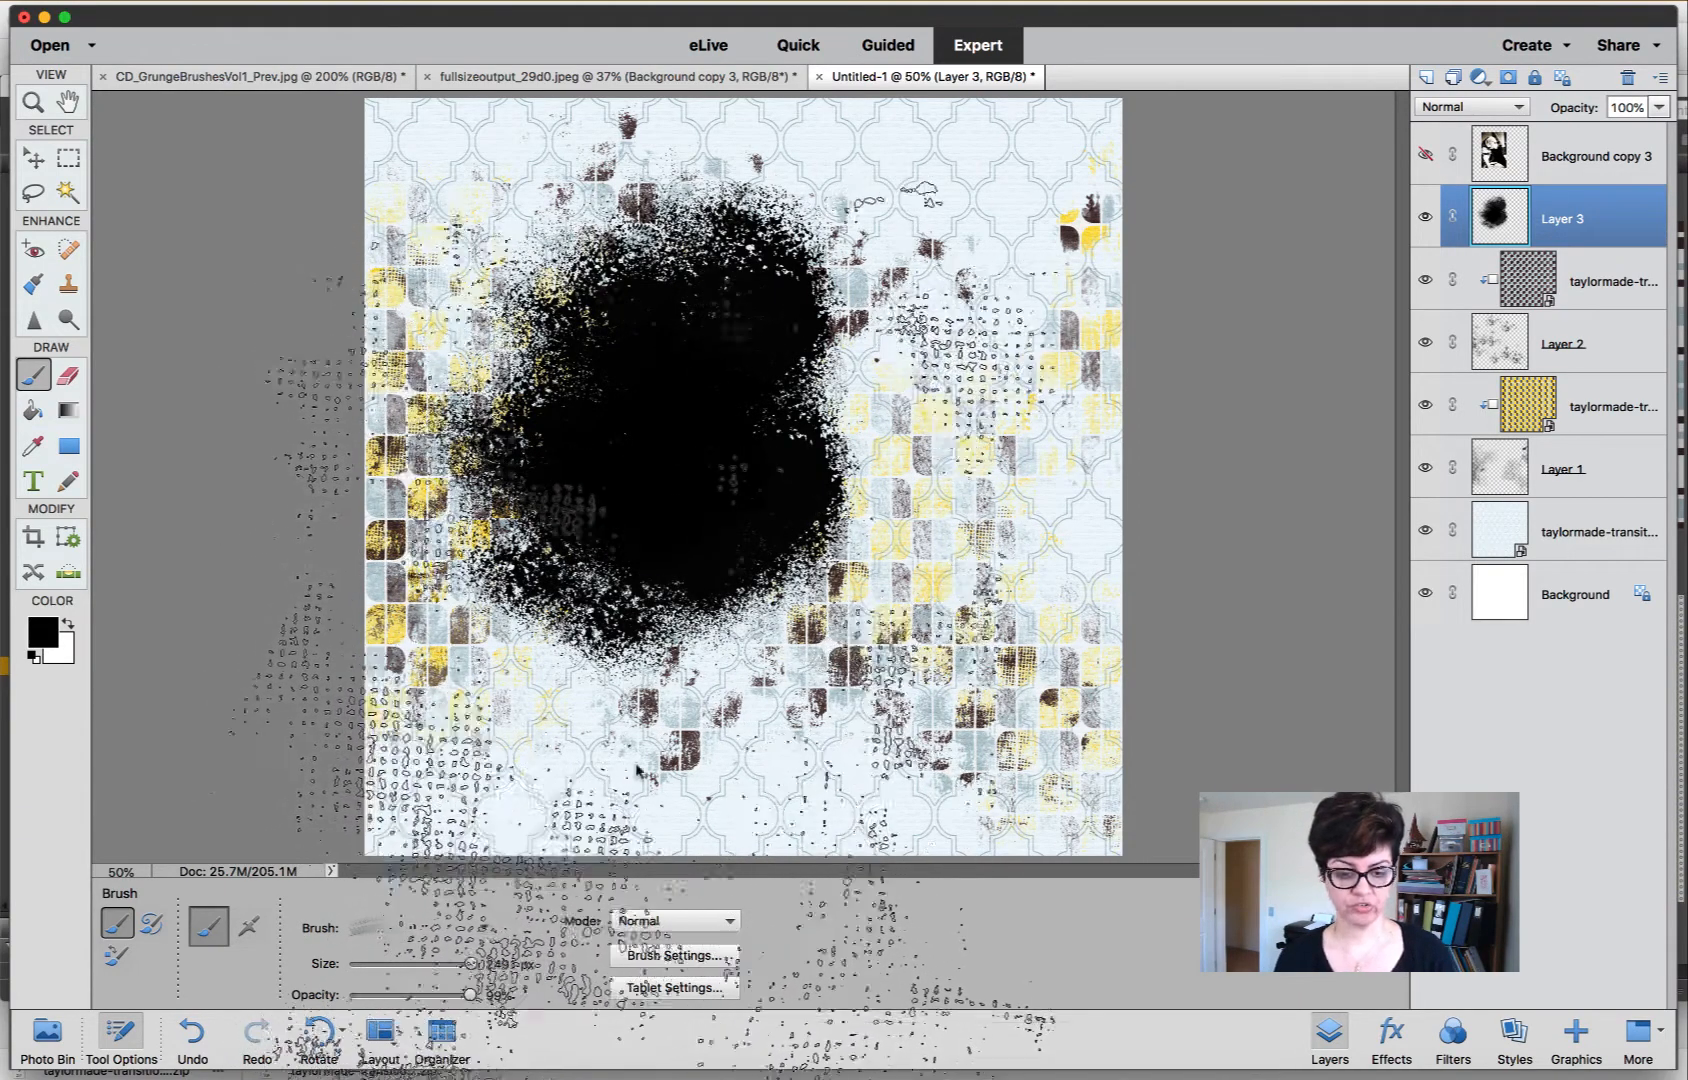
{"action": "left_click_drag", "start_coordinate": [470, 964], "coordinate": [449, 965]}
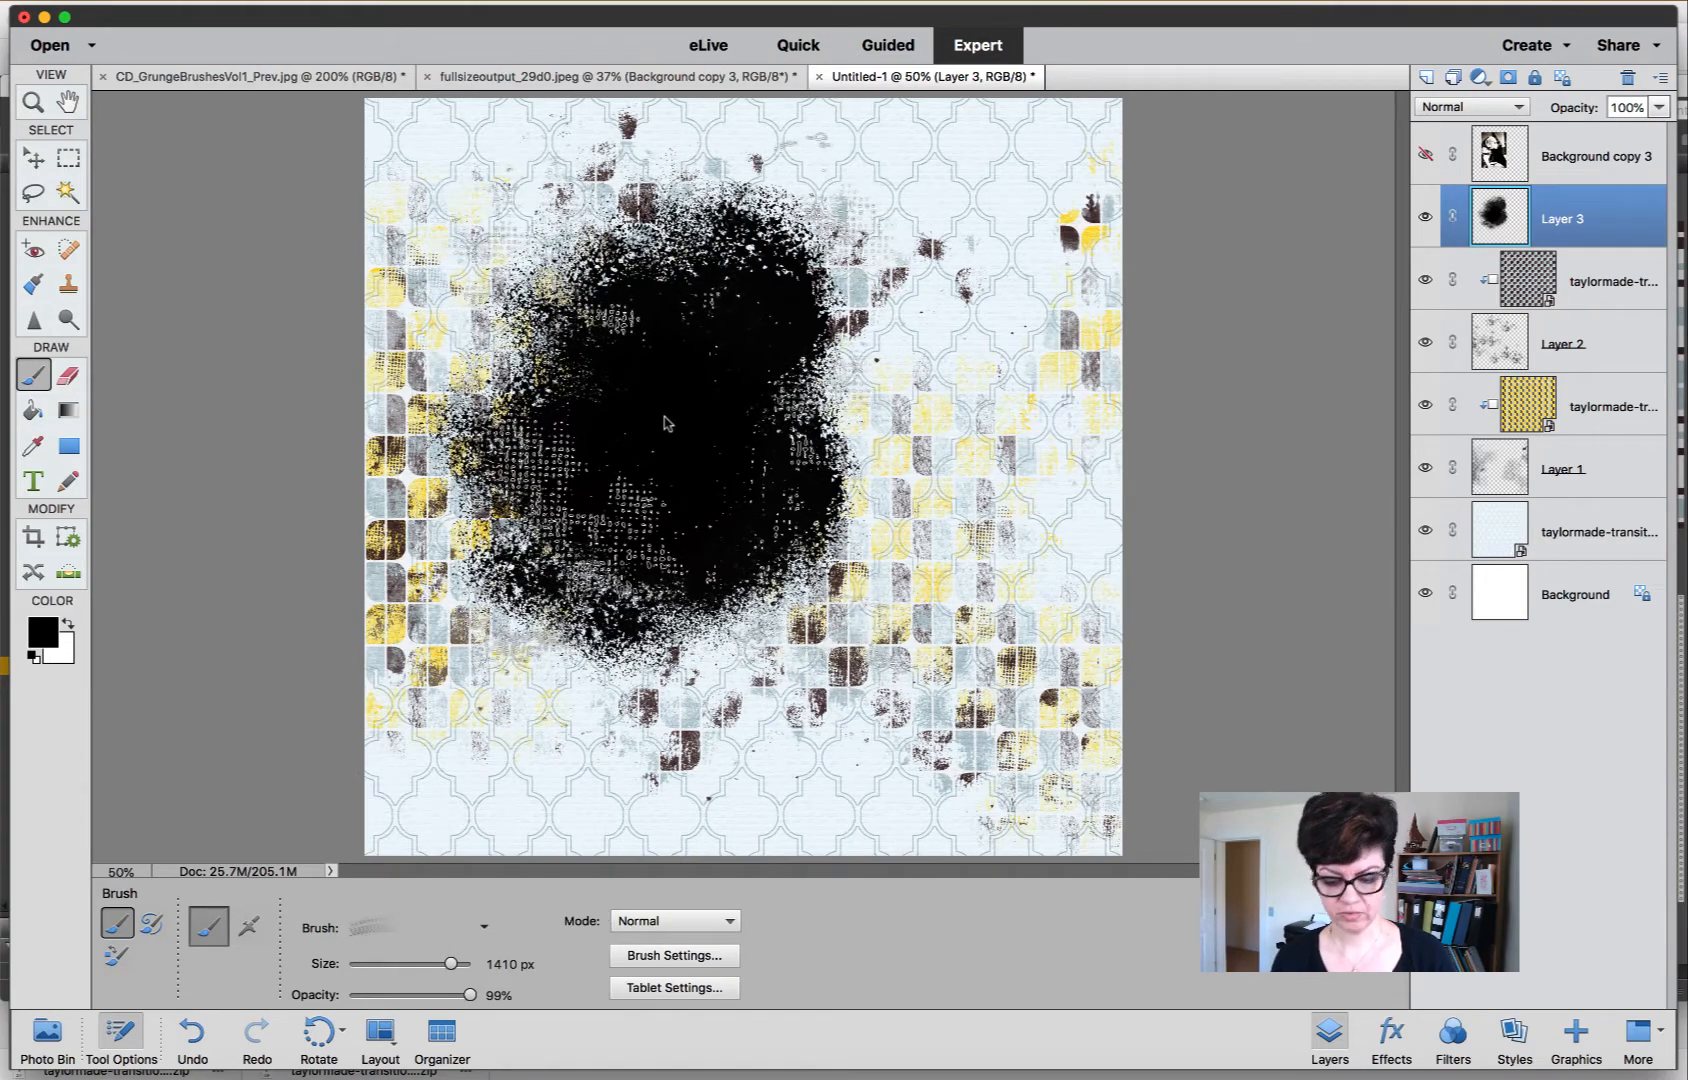
{"action": "key", "text": "bracketleft"}
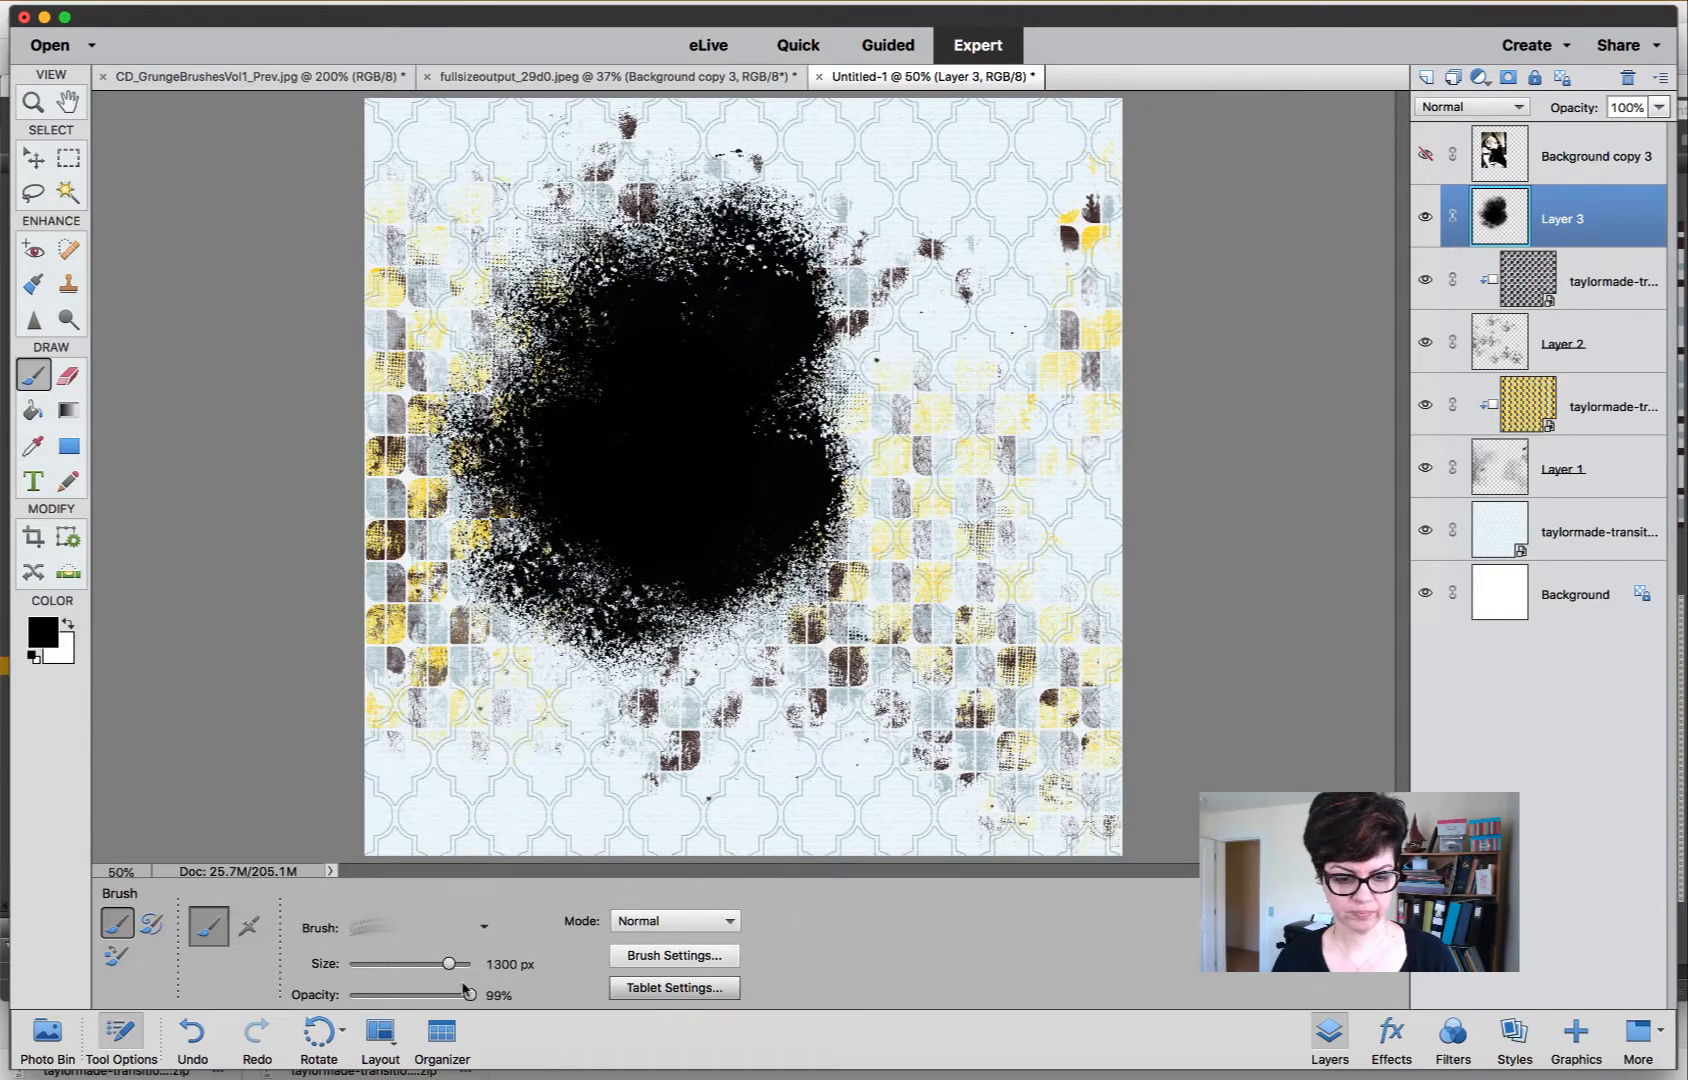
Choose the GrungeTexture4 brush, reduce it to 488 px, and stamp mesh texture along the black patch's upper and right edges.
{"action": "left_click", "coordinate": [478, 930]}
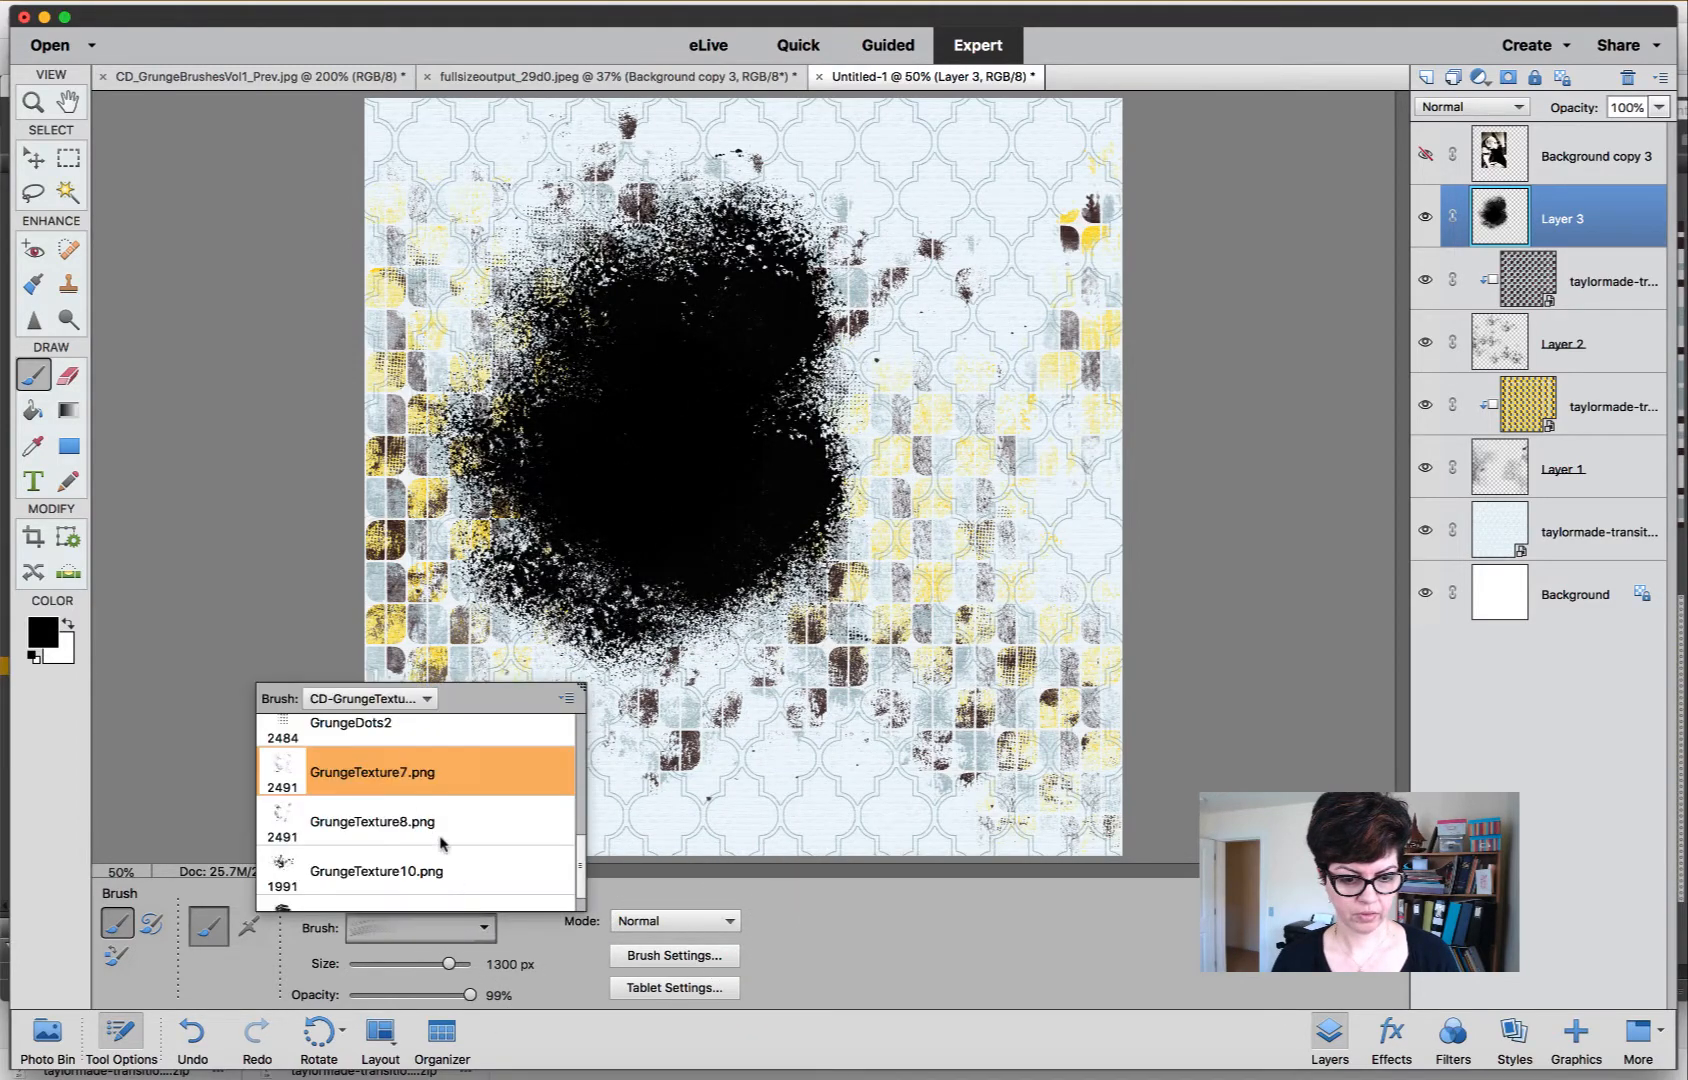
{"action": "left_click_drag", "start_coordinate": [579, 868], "coordinate": [572, 795]}
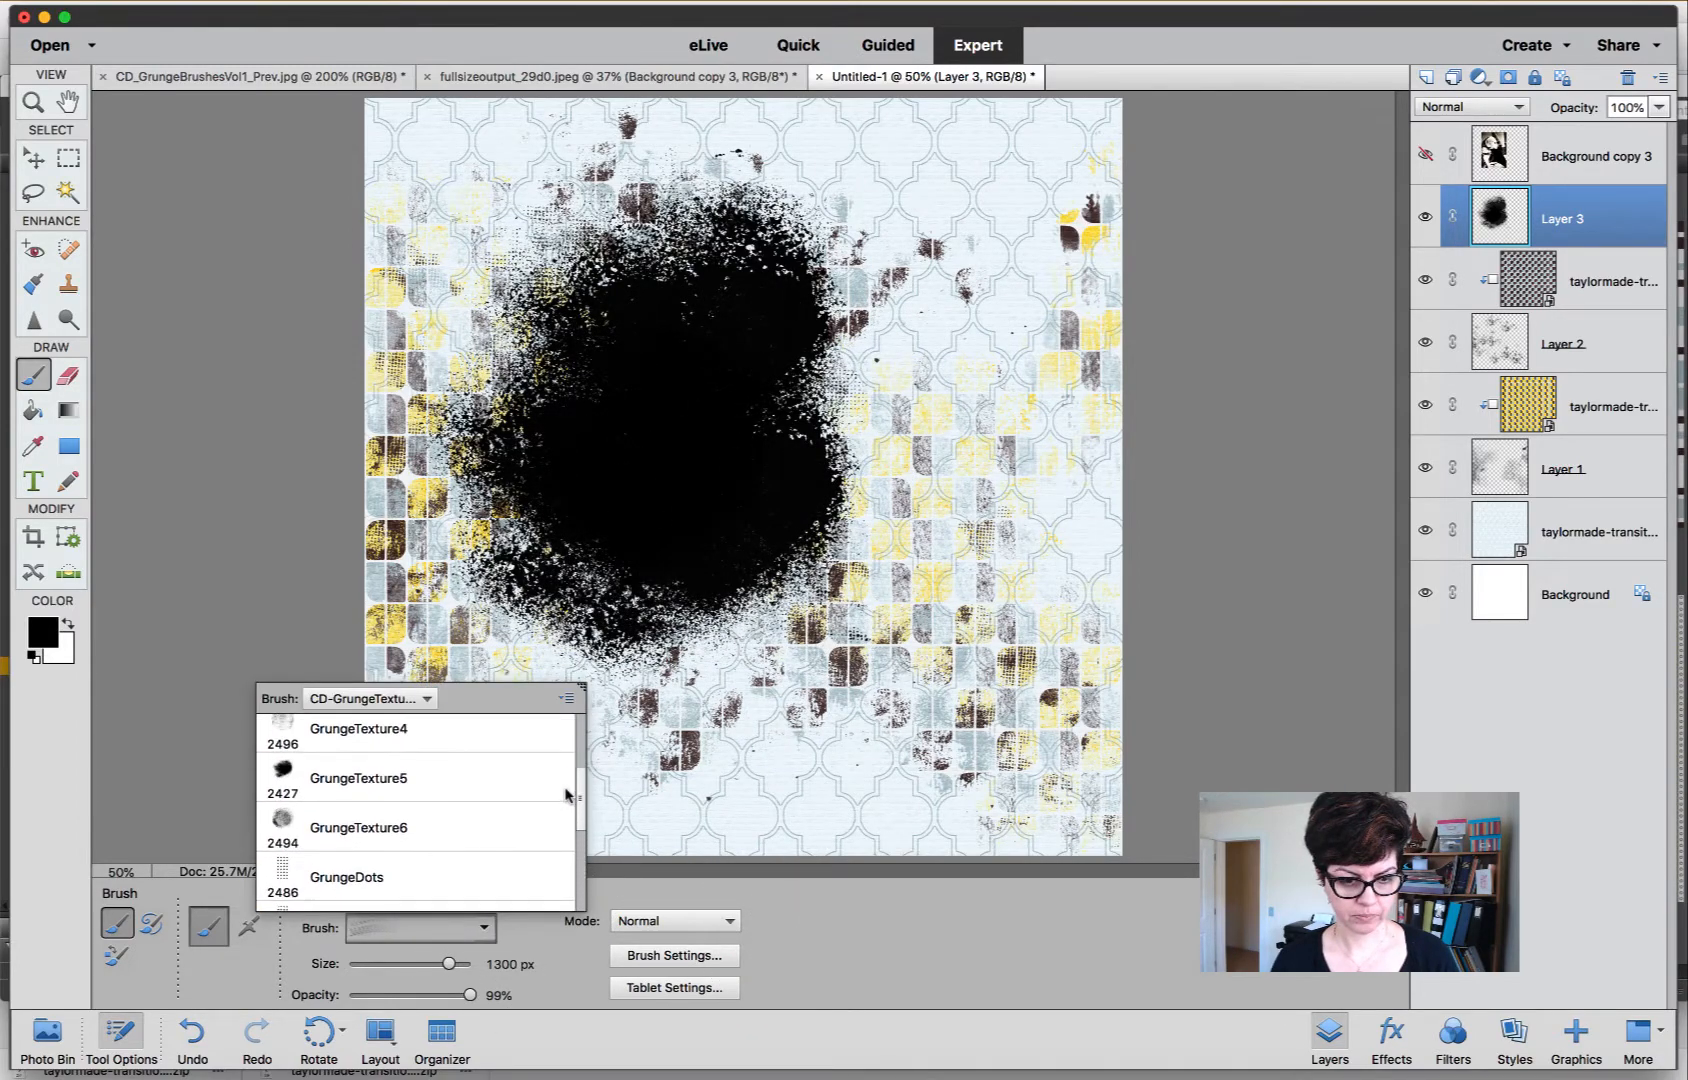
{"action": "left_click", "coordinate": [398, 738]}
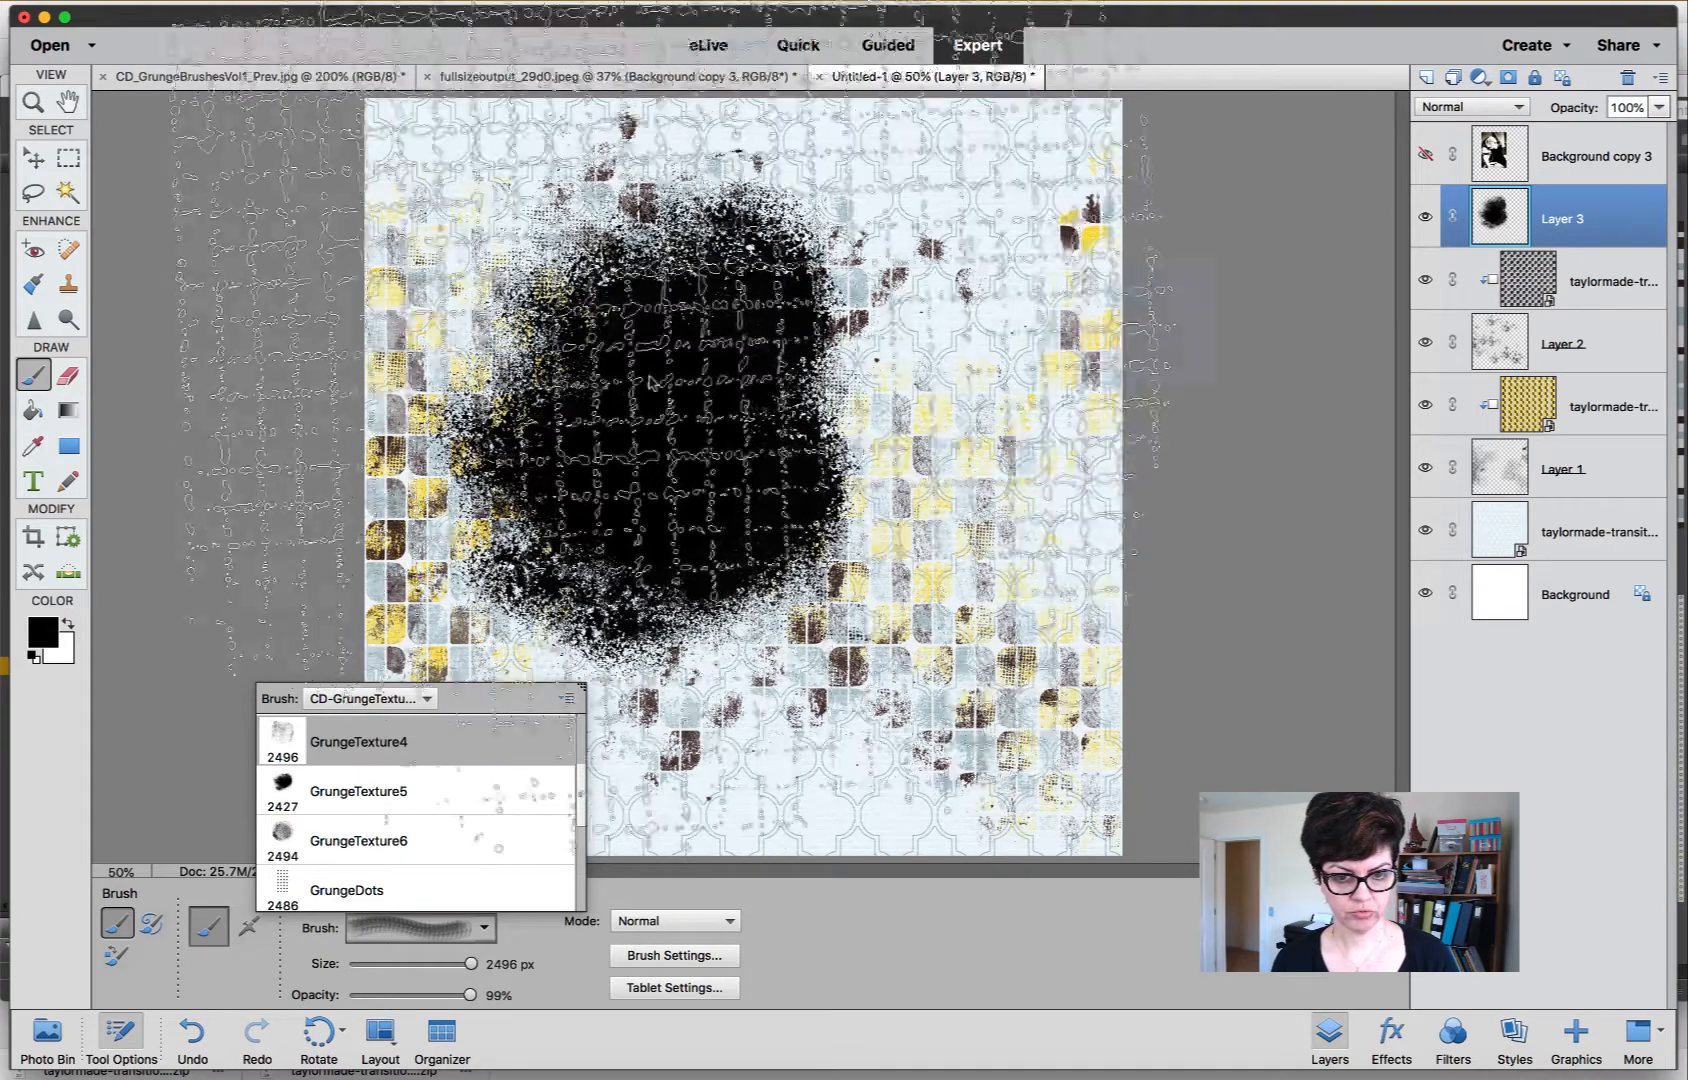
{"action": "left_click_drag", "start_coordinate": [465, 963], "coordinate": [433, 963]}
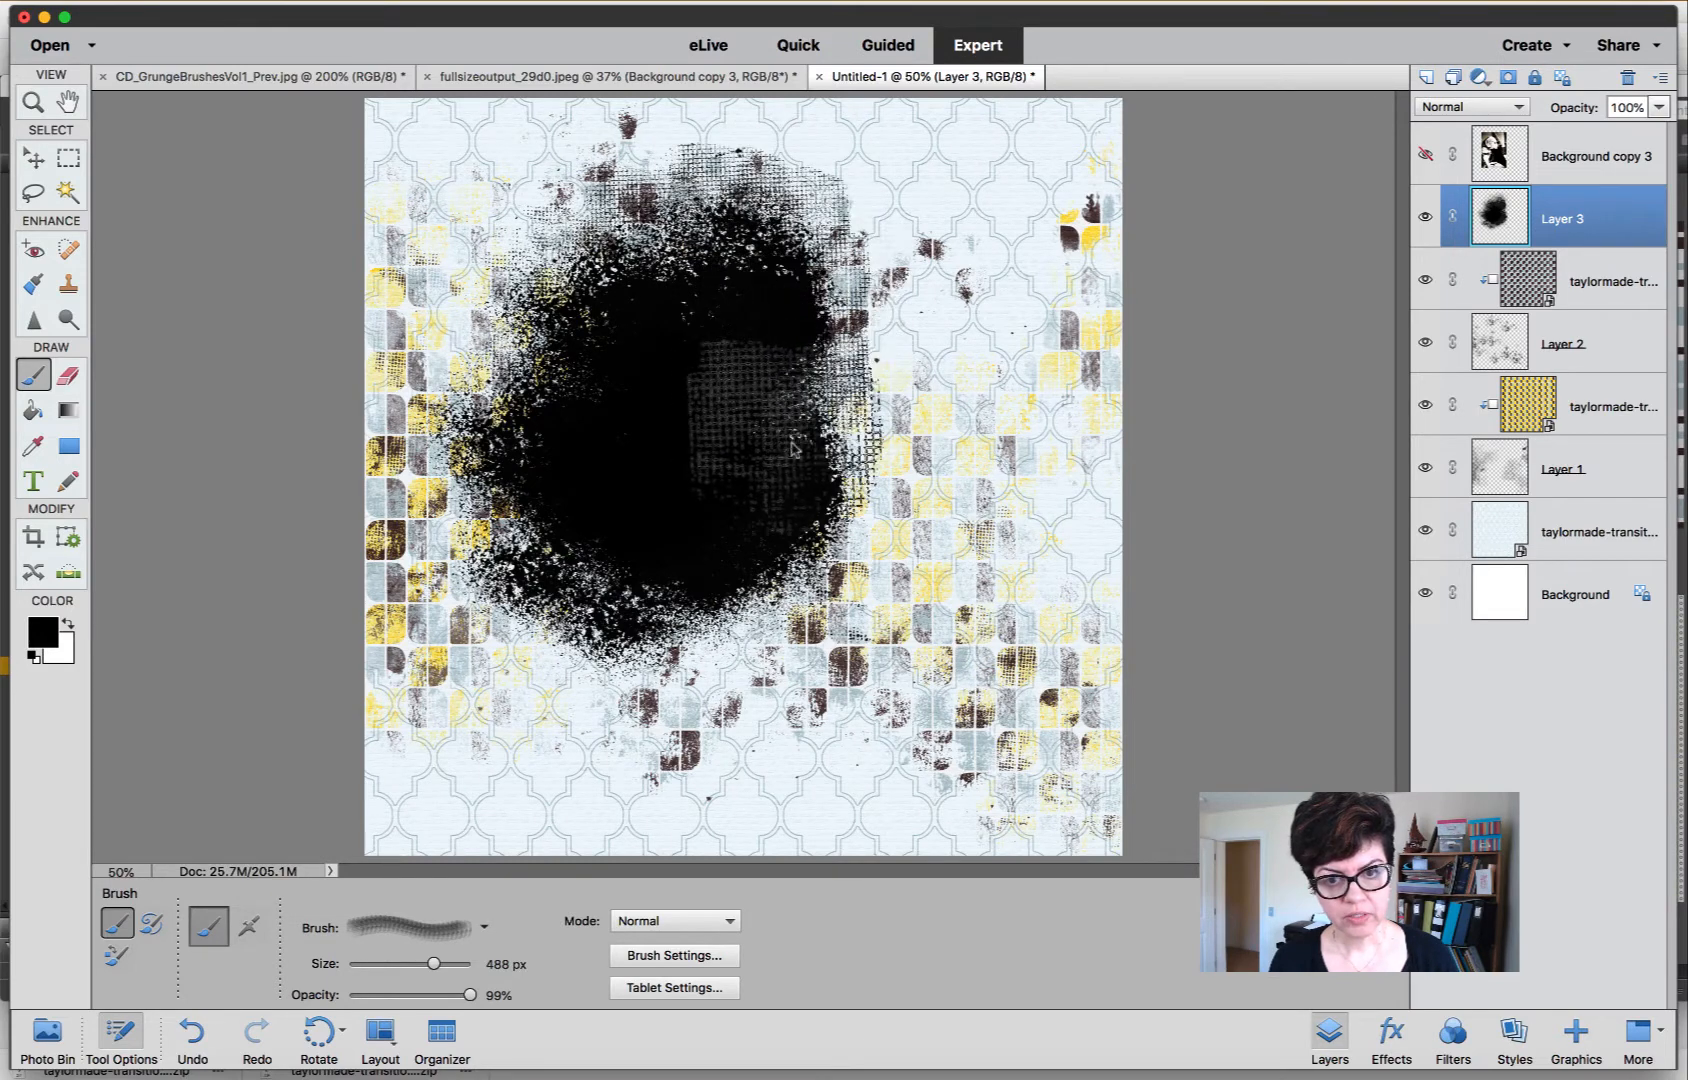
Set the brush angle to -171° and stamp the mesh texture along the patch's left and lower edges and its upper-left corner.
{"action": "left_click", "coordinate": [674, 955]}
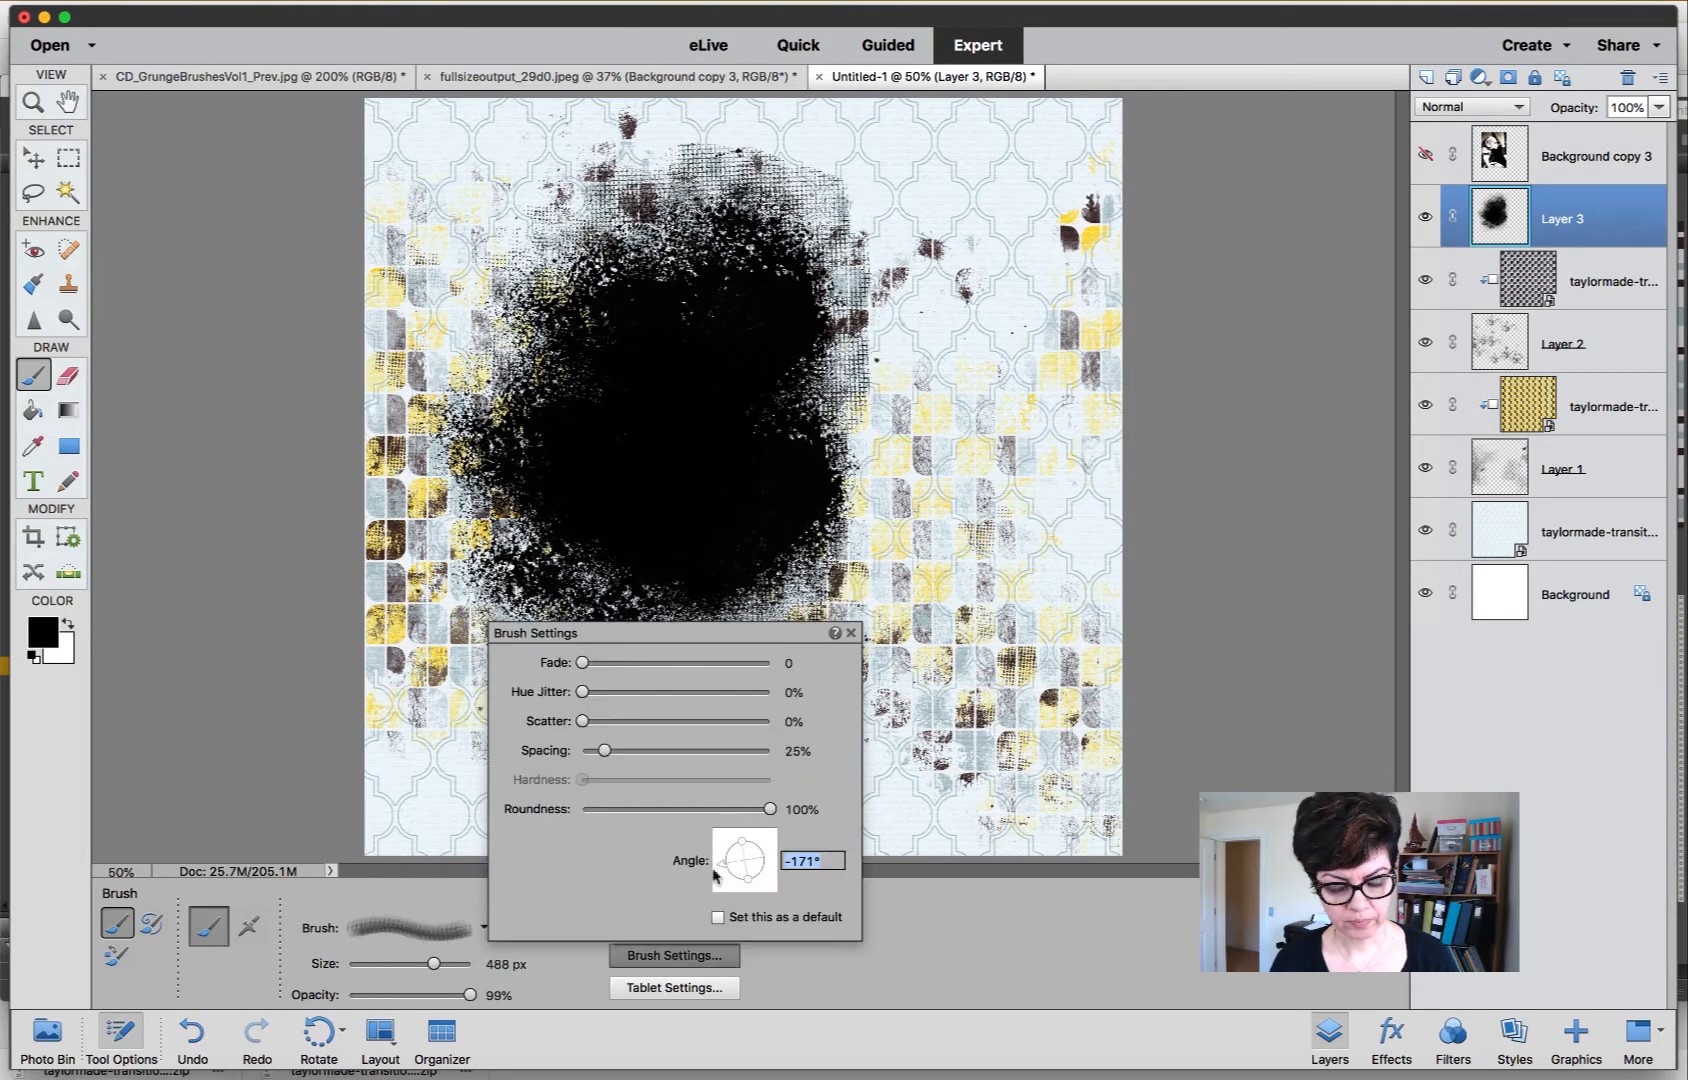
{"action": "left_click", "coordinate": [497, 532]}
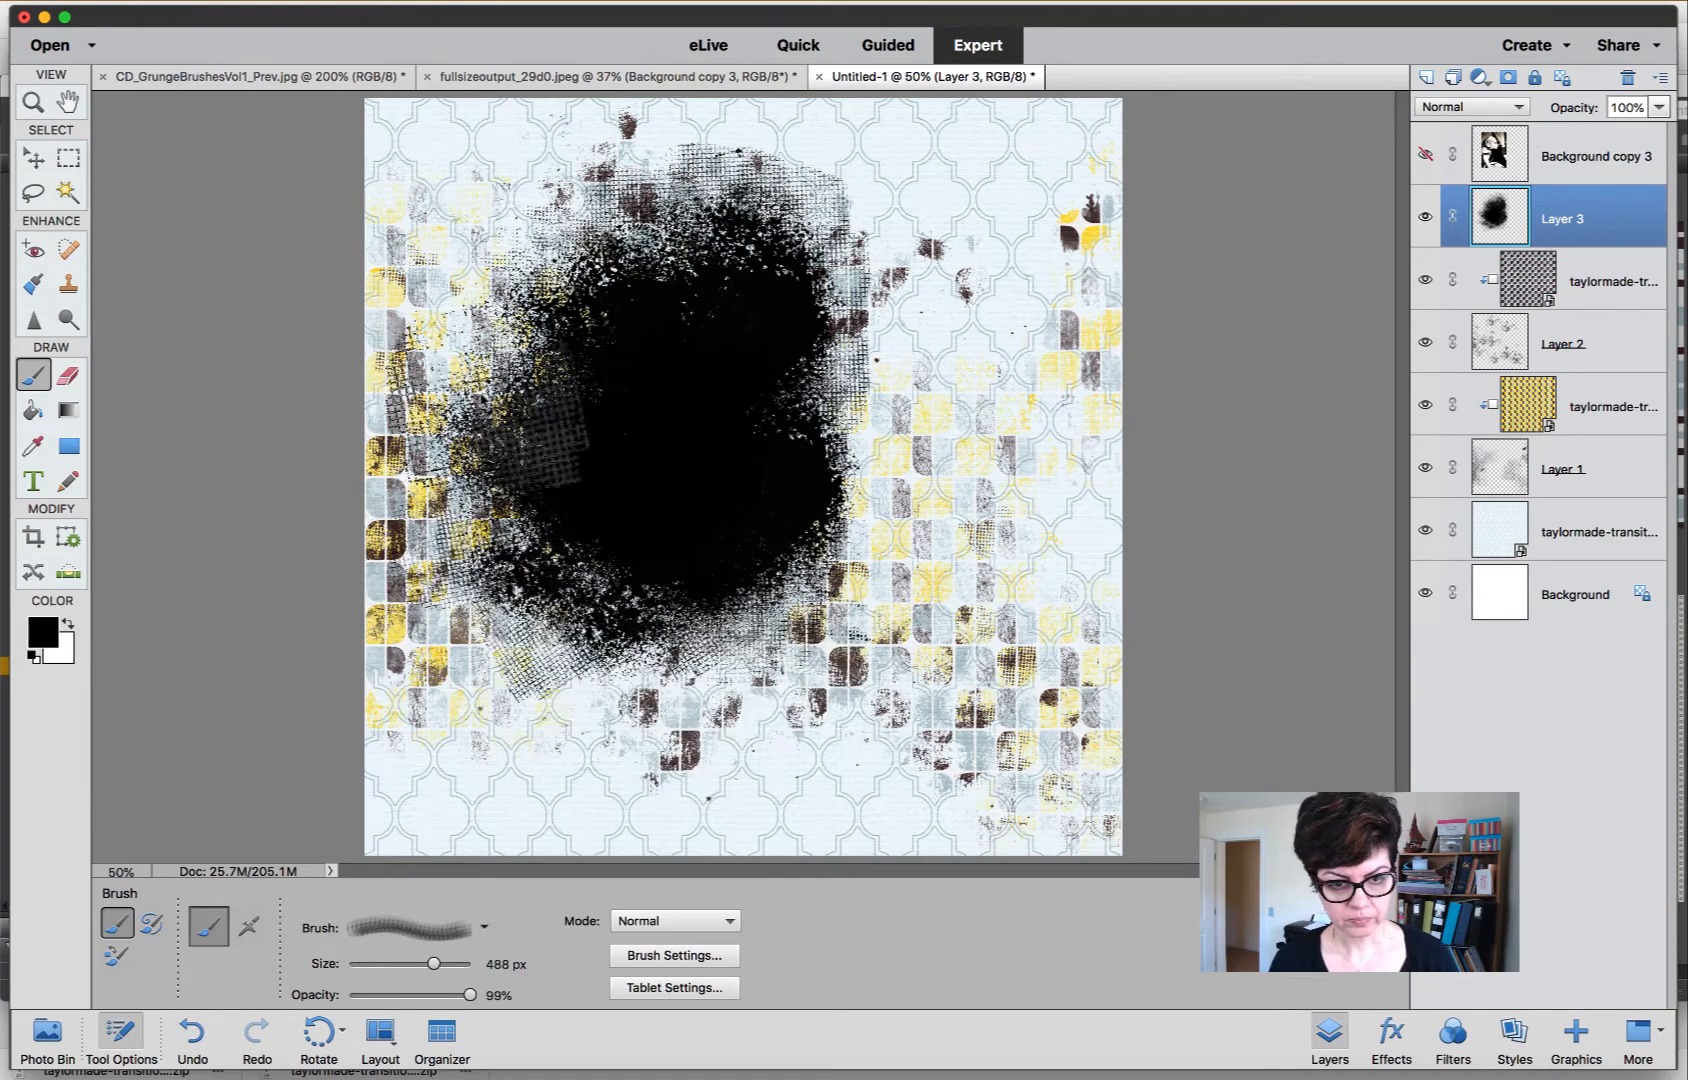
{"action": "left_click", "coordinate": [585, 197]}
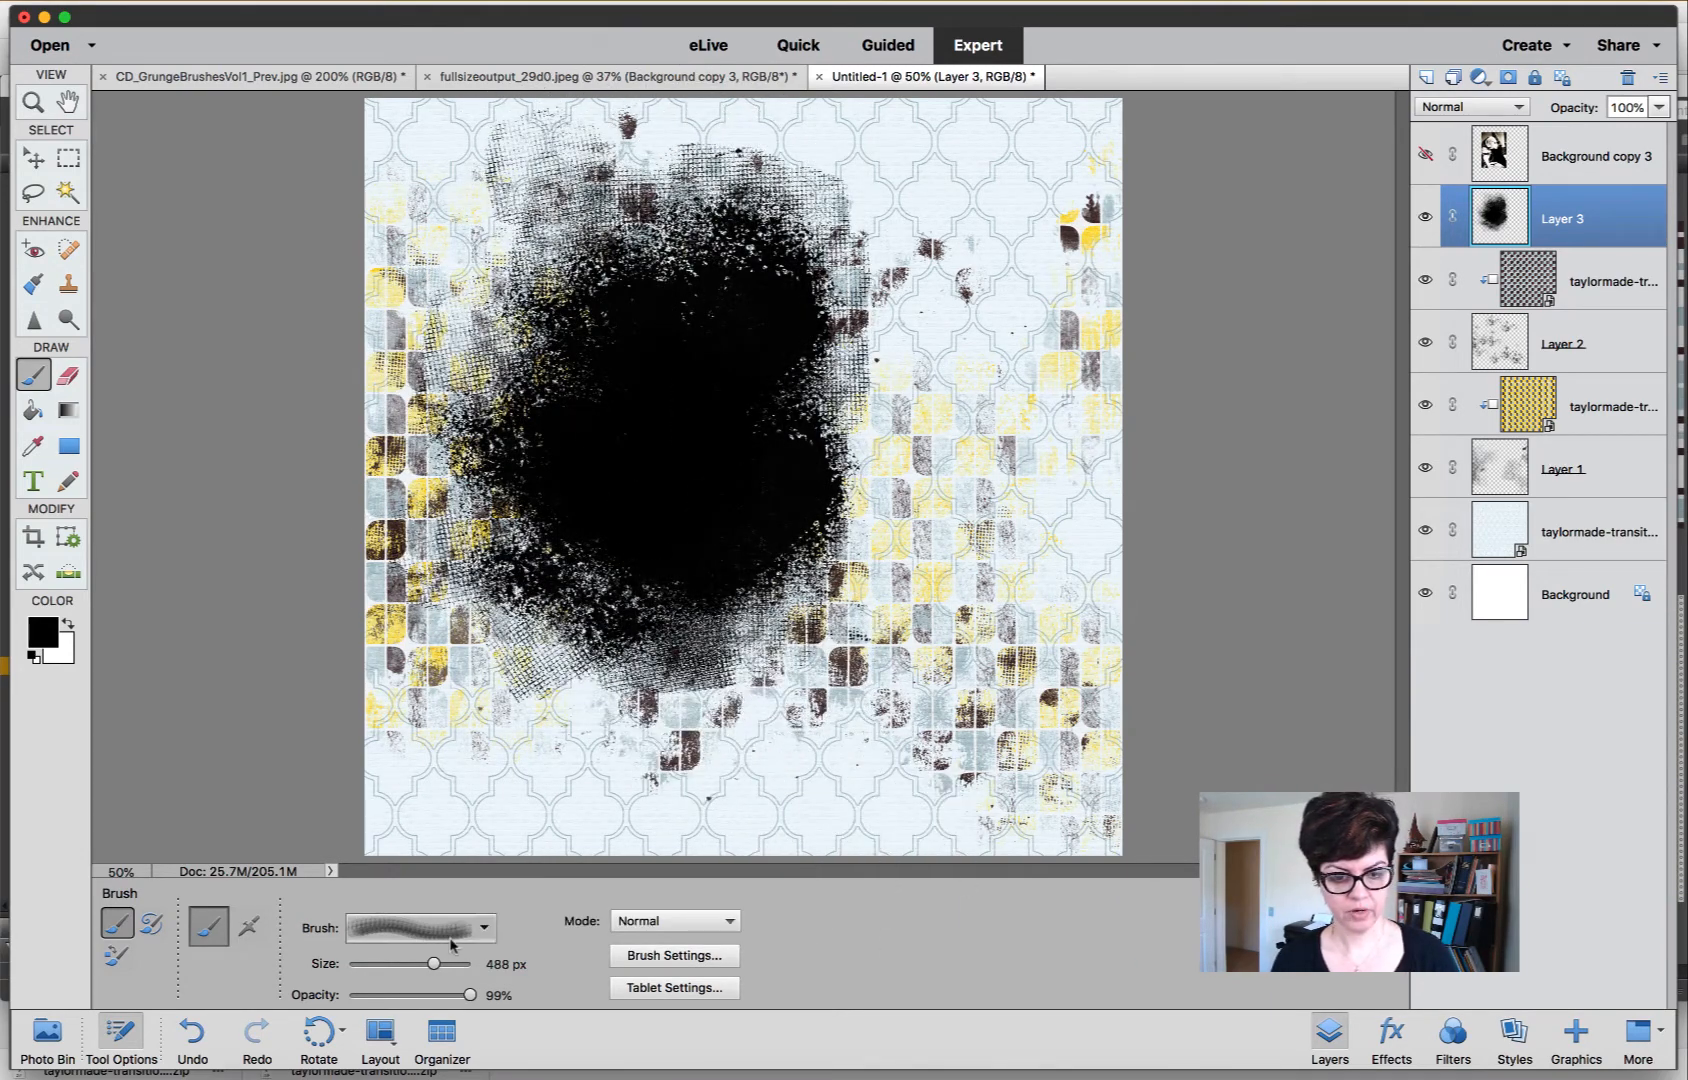
Choose the GrungeTexture2 brush at 1028 px and stamp speckled texture around the black patch, undoing the stray stamp below it.
{"action": "left_click", "coordinate": [484, 927]}
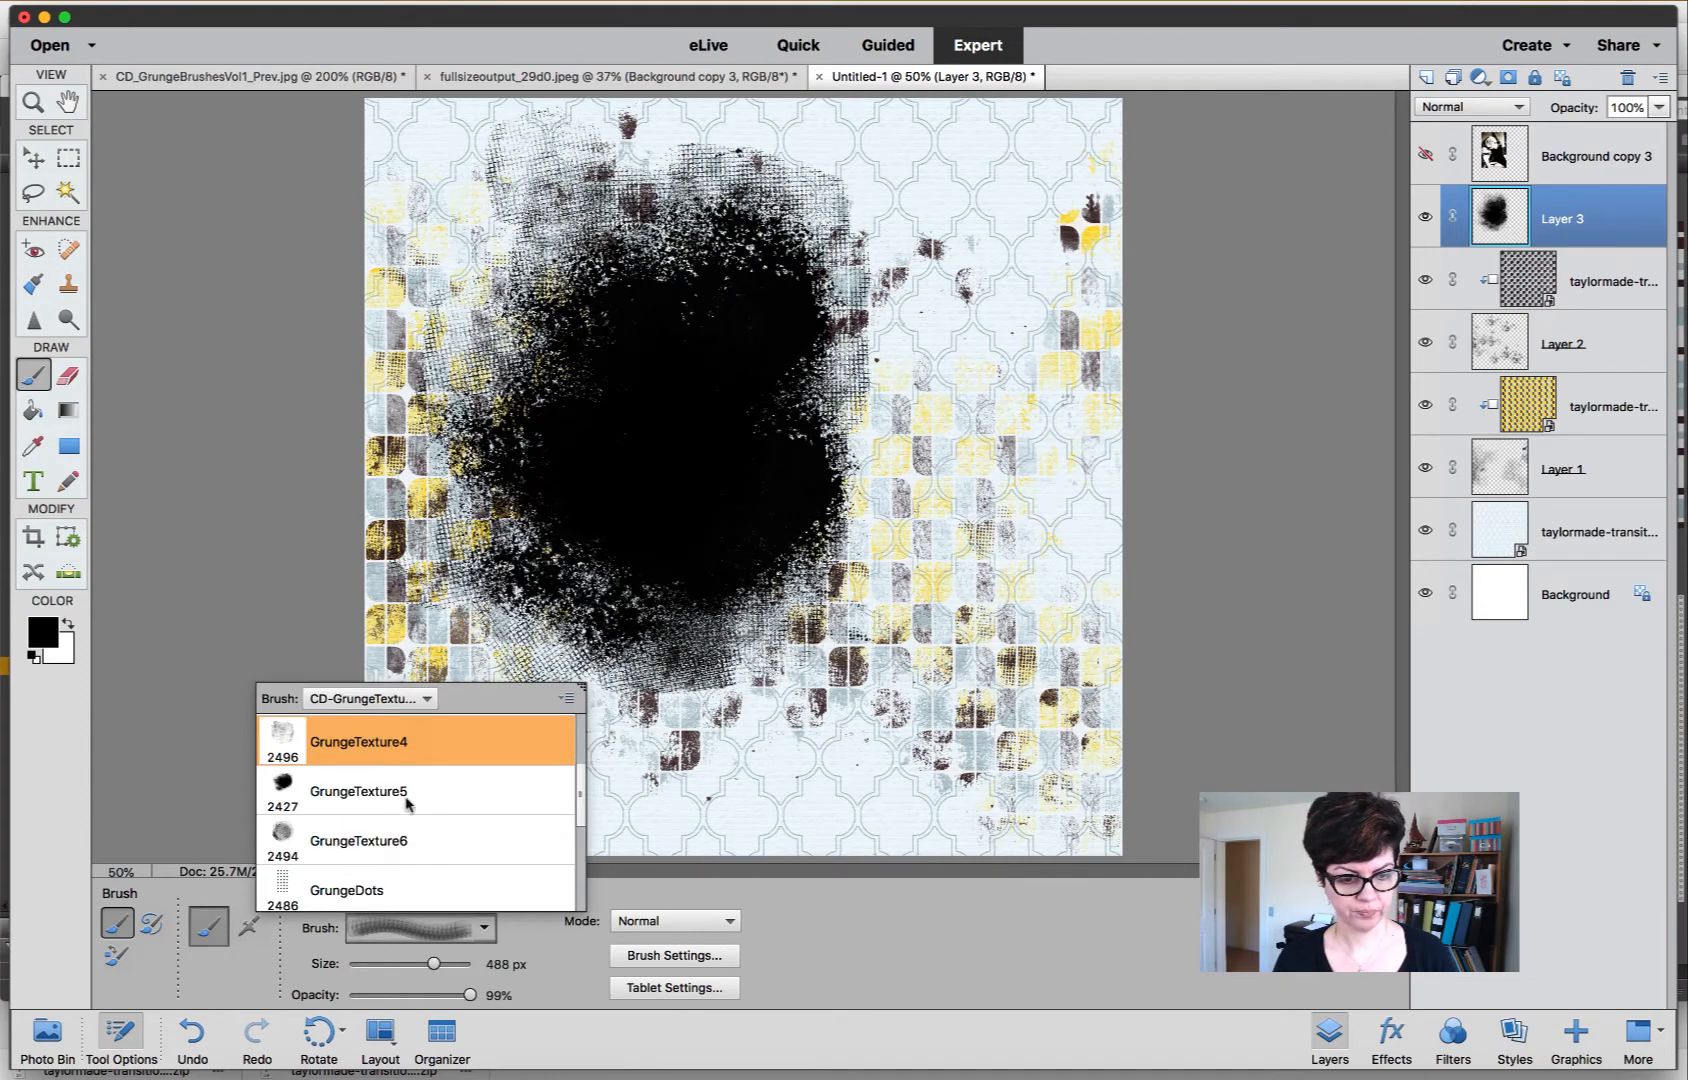
{"action": "left_click_drag", "start_coordinate": [580, 795], "coordinate": [580, 752]}
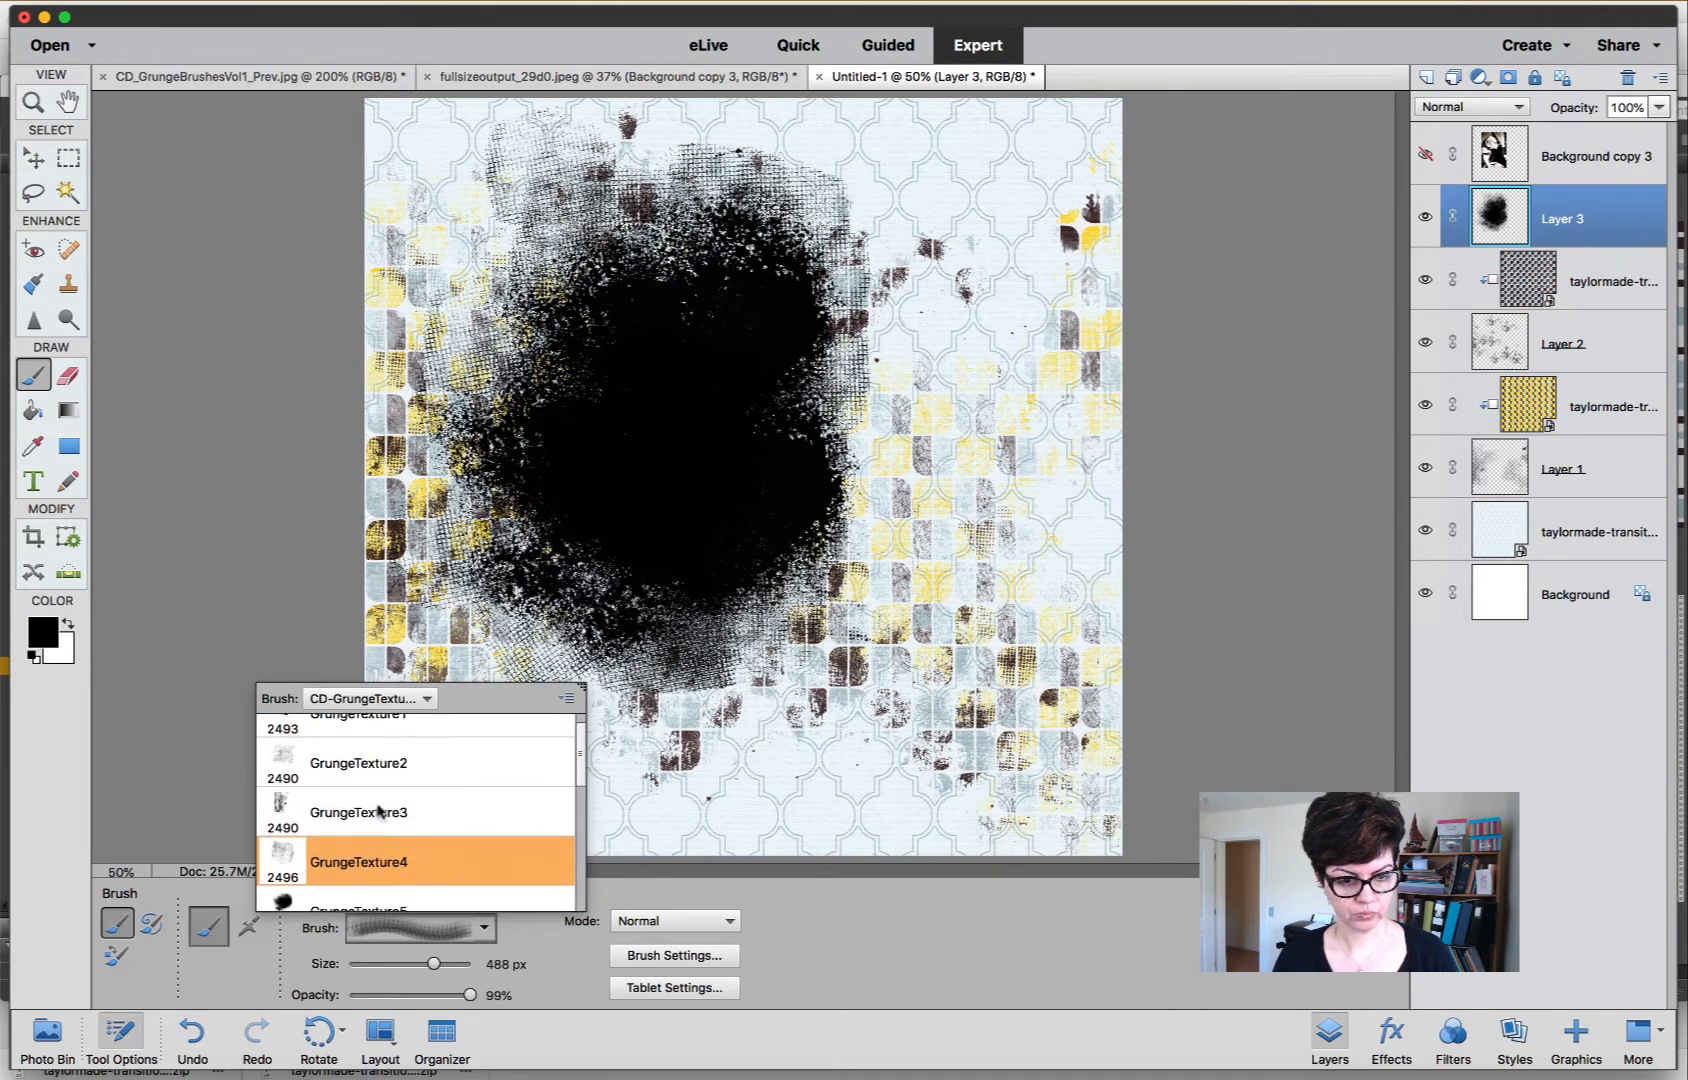
{"action": "left_click", "coordinate": [361, 767]}
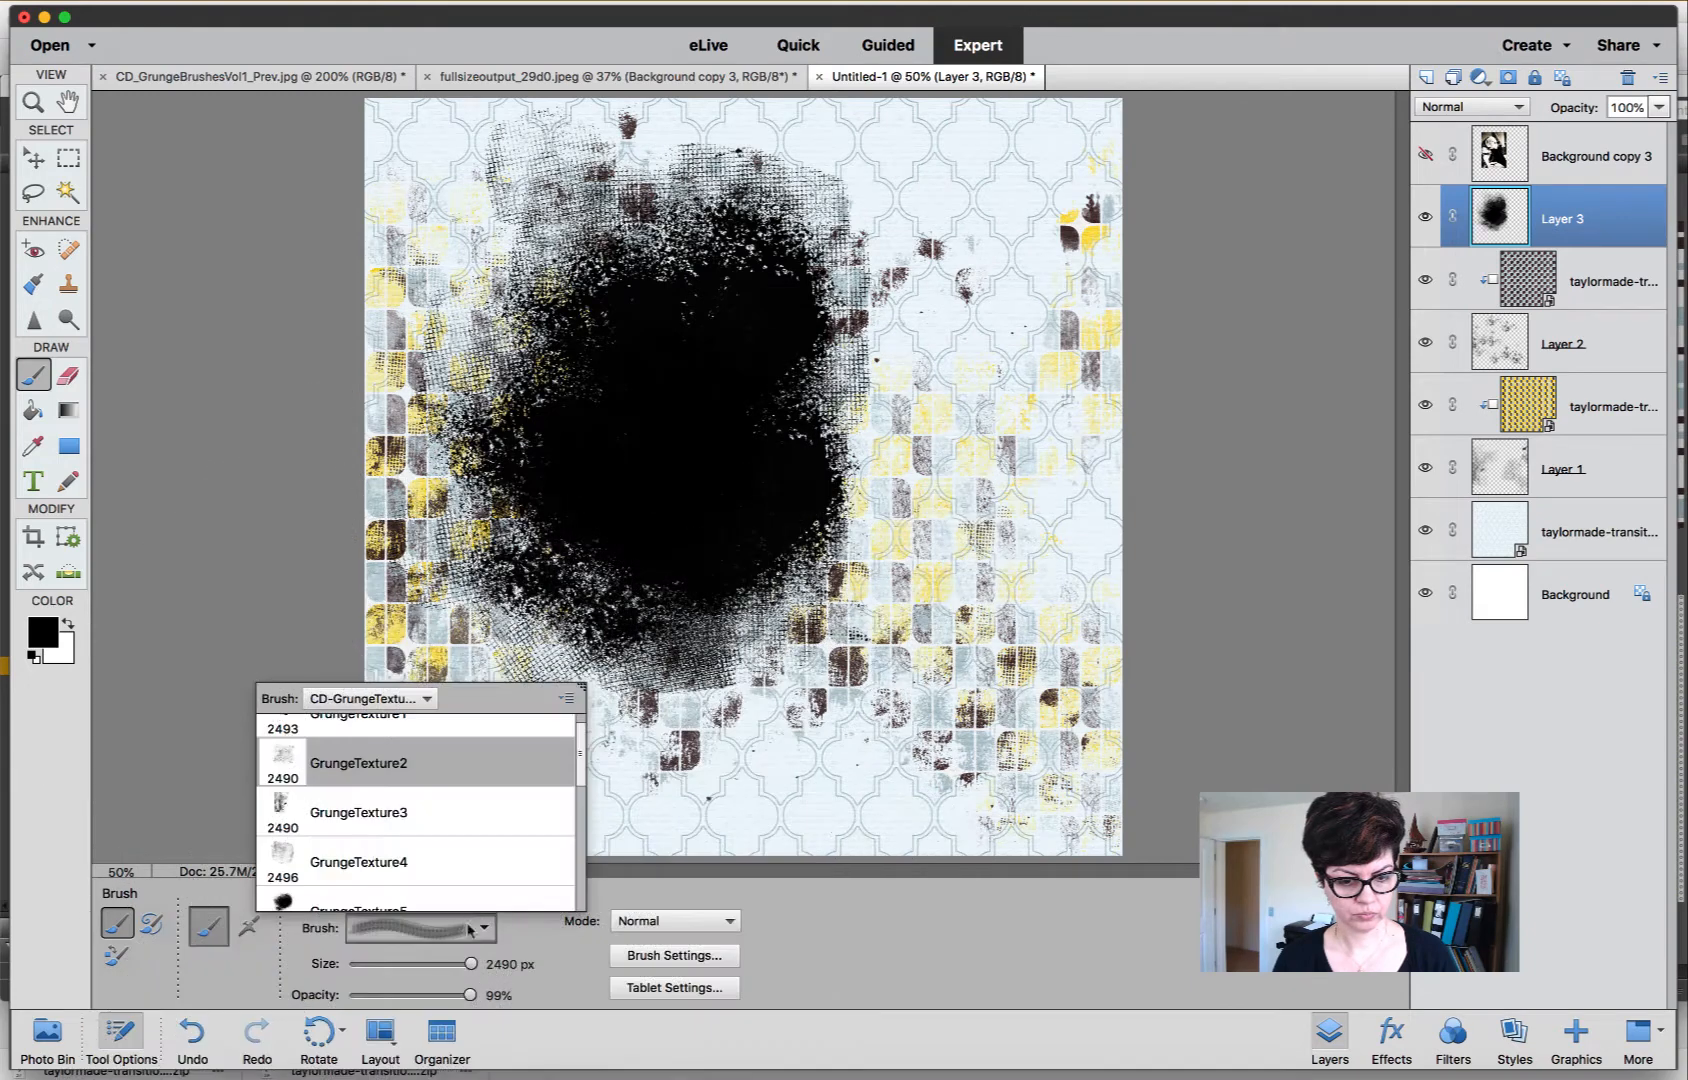
{"action": "mouse_move", "coordinate": [466, 963]}
{"action": "left_mouse_down"}
{"action": "mouse_move", "coordinate": [415, 963]}
{"action": "mouse_move", "coordinate": [443, 963]}
{"action": "left_mouse_up"}
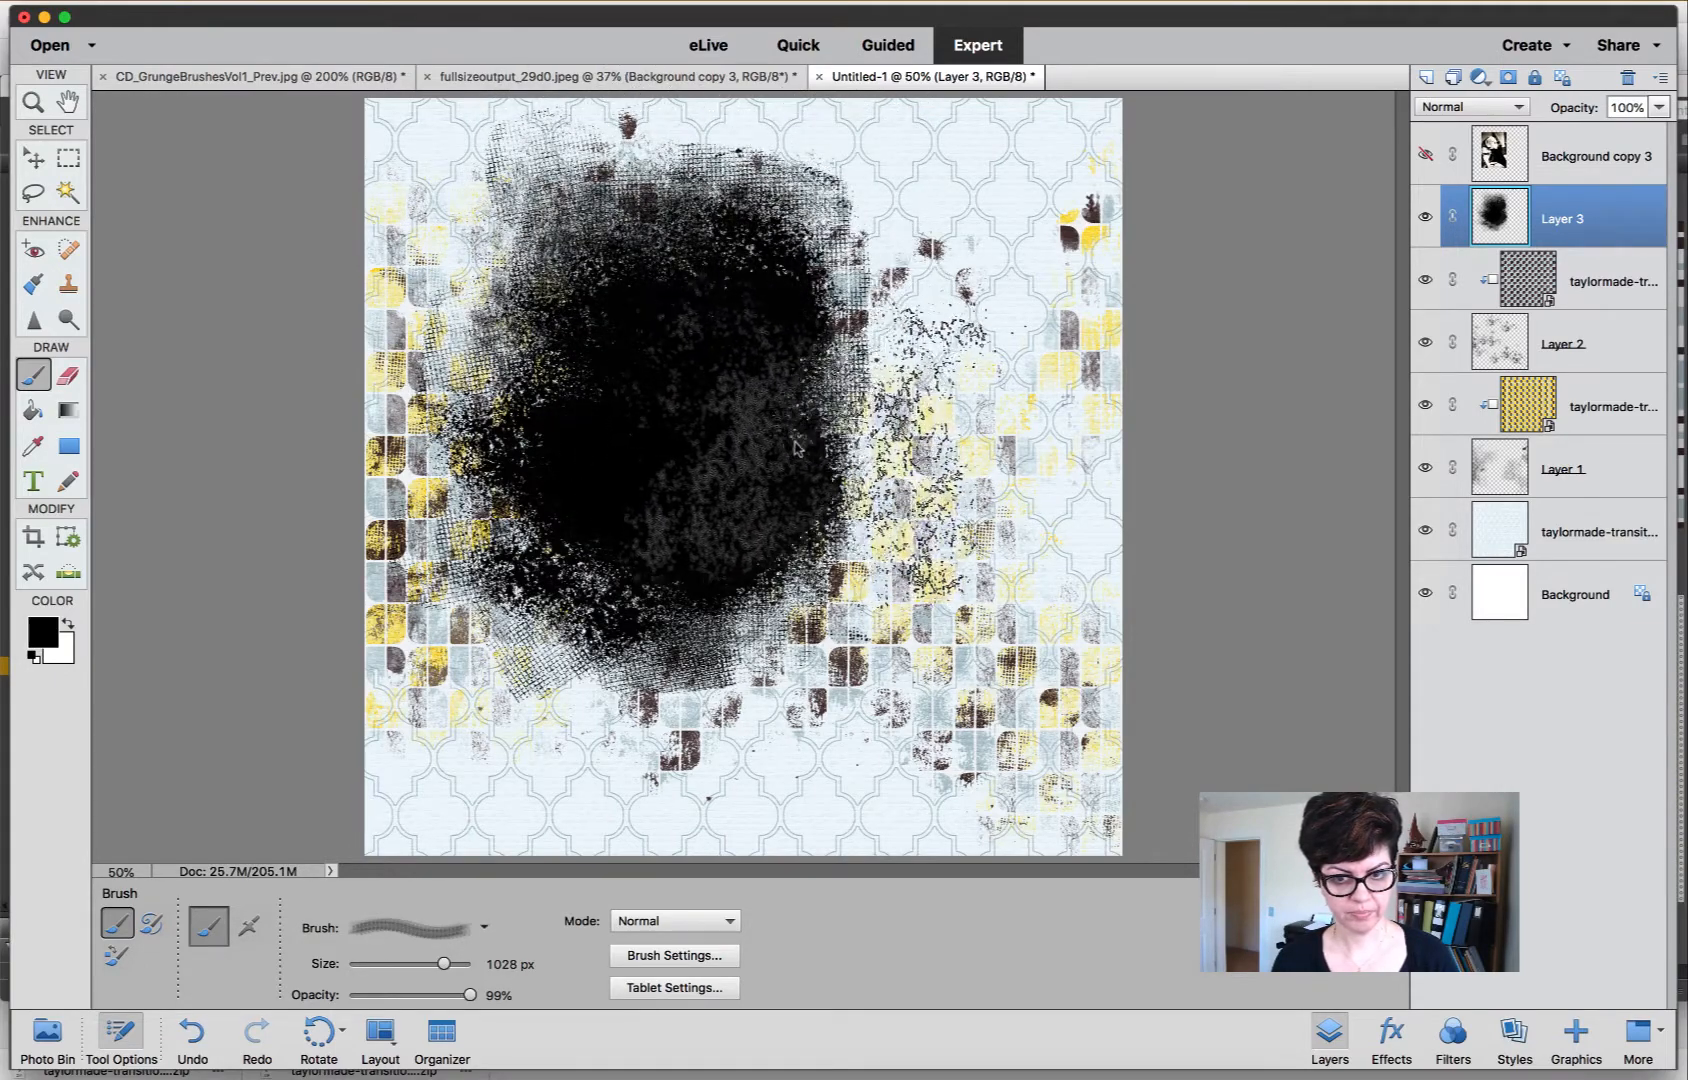
{"action": "mouse_move", "coordinate": [787, 472]}
{"action": "left_mouse_down"}
{"action": "mouse_move", "coordinate": [743, 557]}
{"action": "mouse_move", "coordinate": [691, 579]}
{"action": "mouse_move", "coordinate": [684, 615]}
{"action": "mouse_move", "coordinate": [630, 632]}
{"action": "left_mouse_up"}
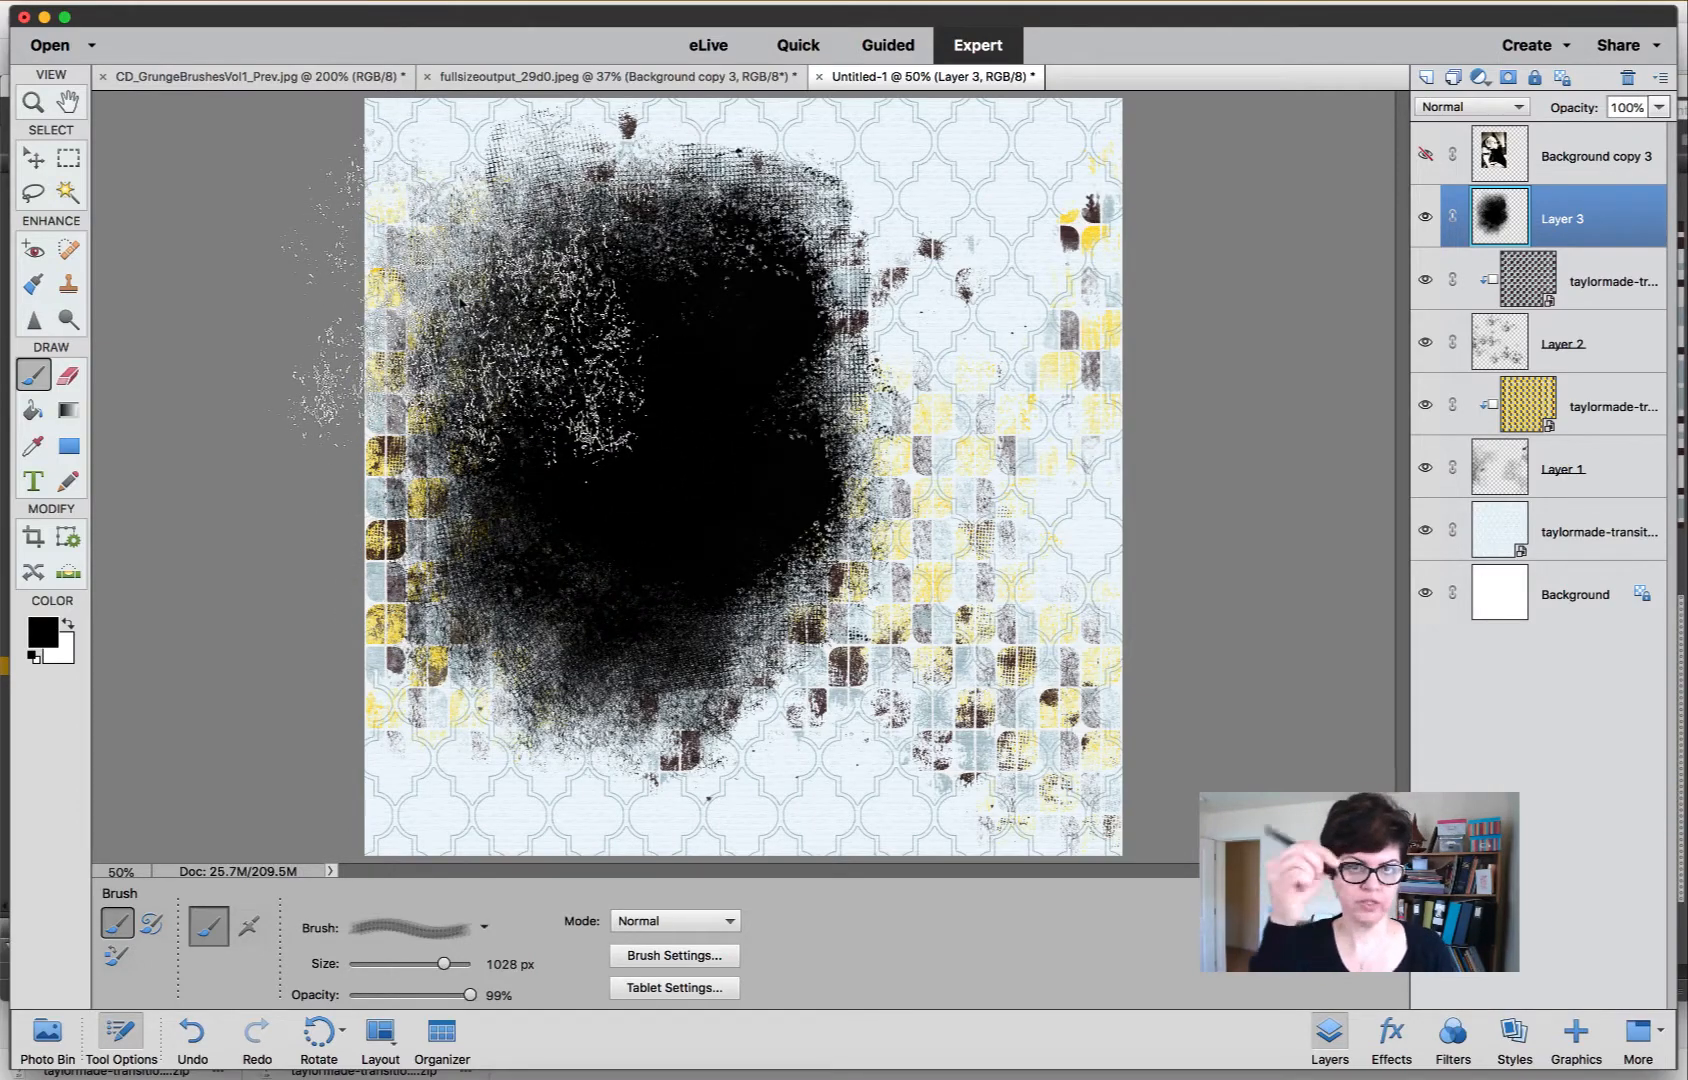
{"action": "left_click", "coordinate": [605, 775]}
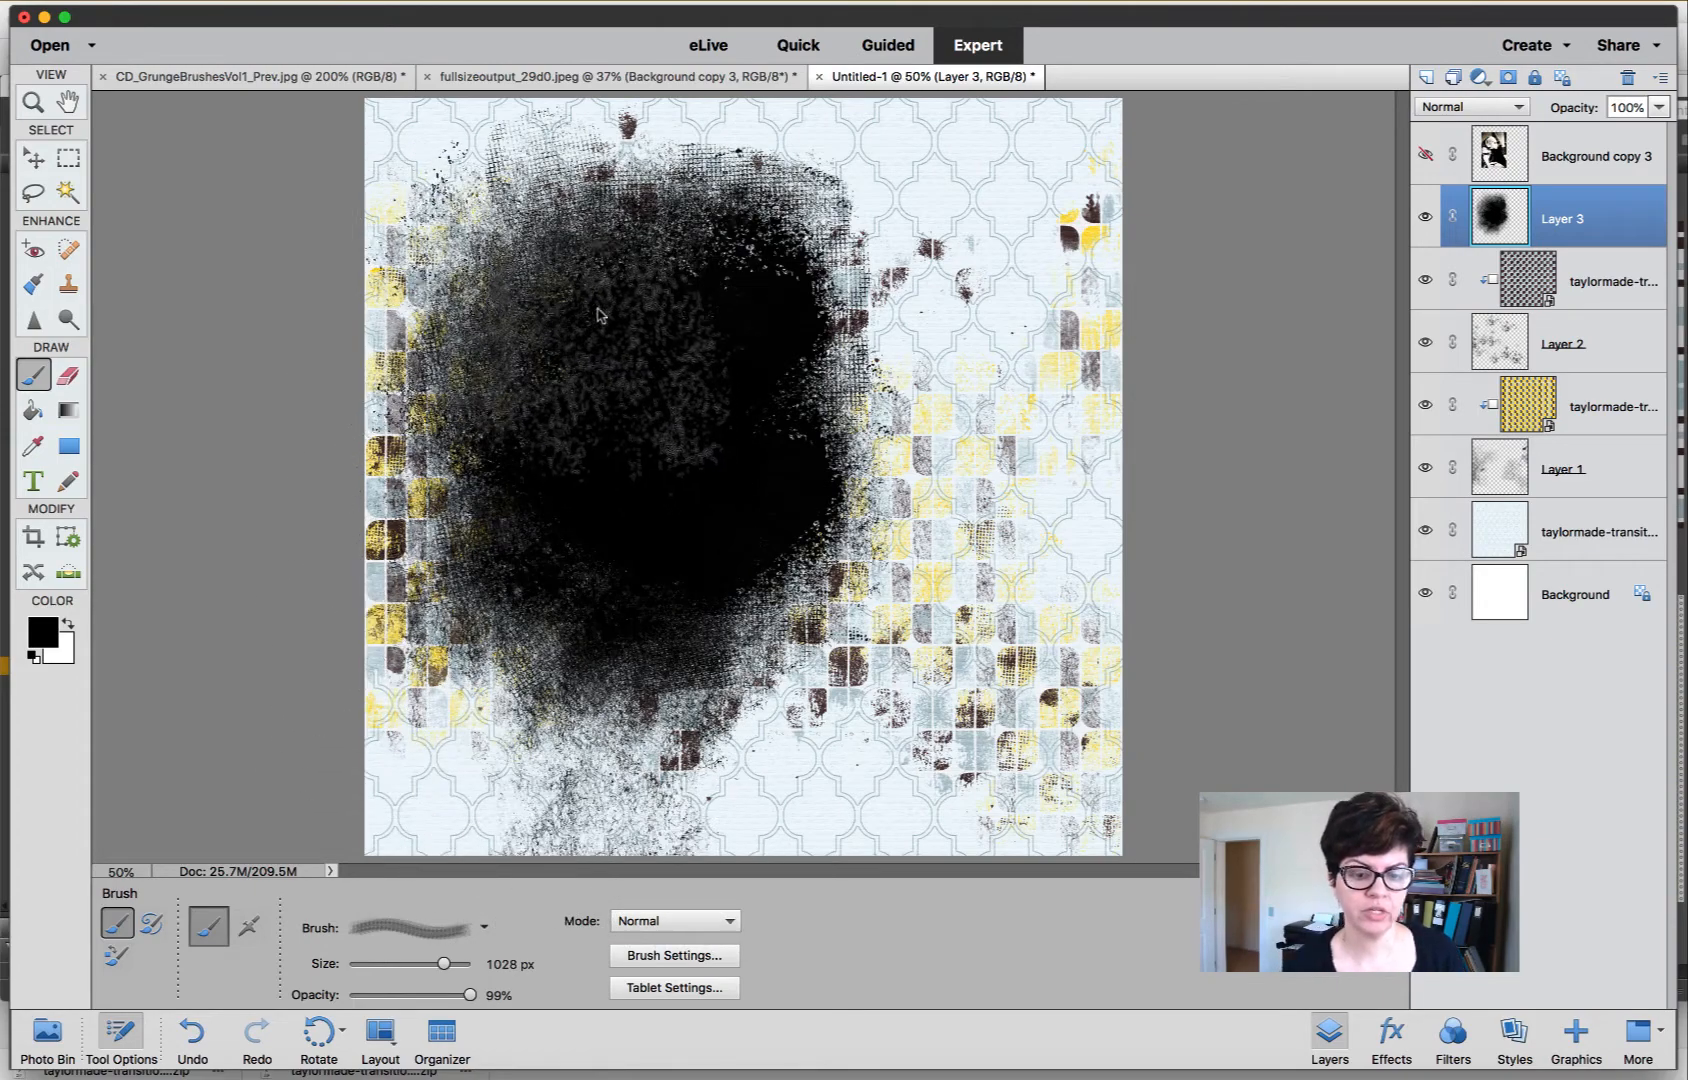
{"action": "key", "text": "super+z"}
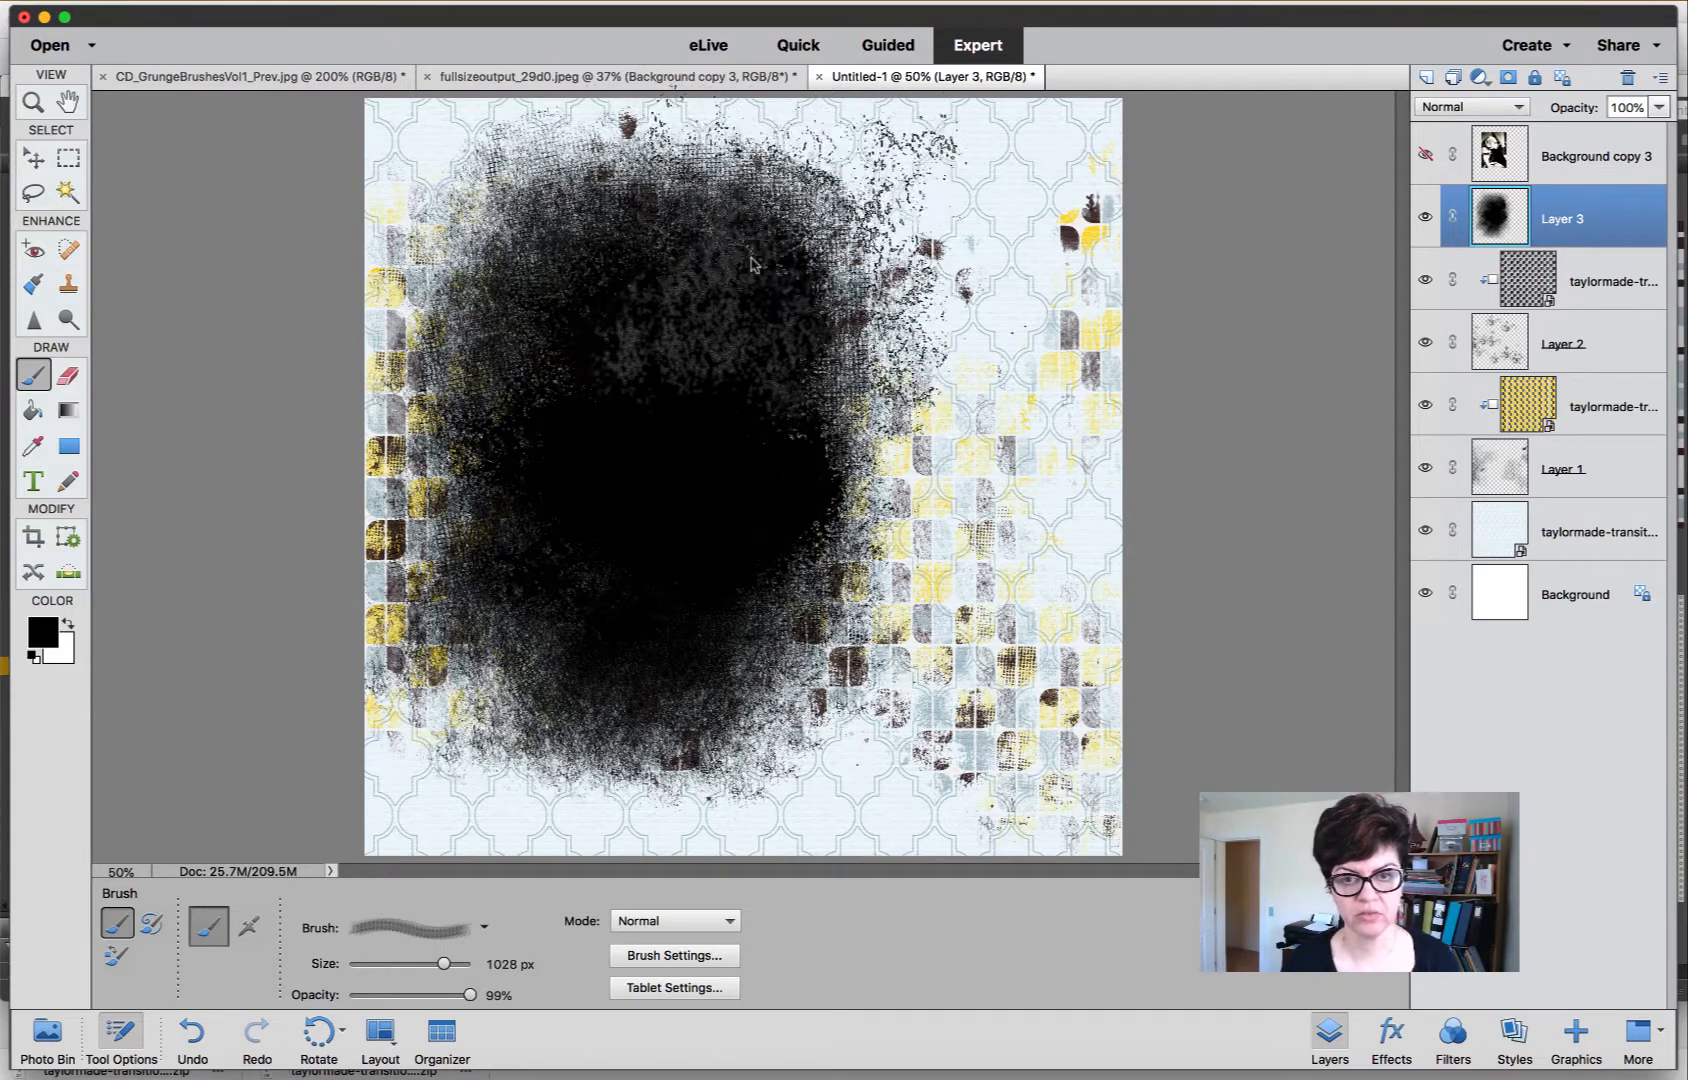
{"action": "left_click", "coordinate": [585, 576]}
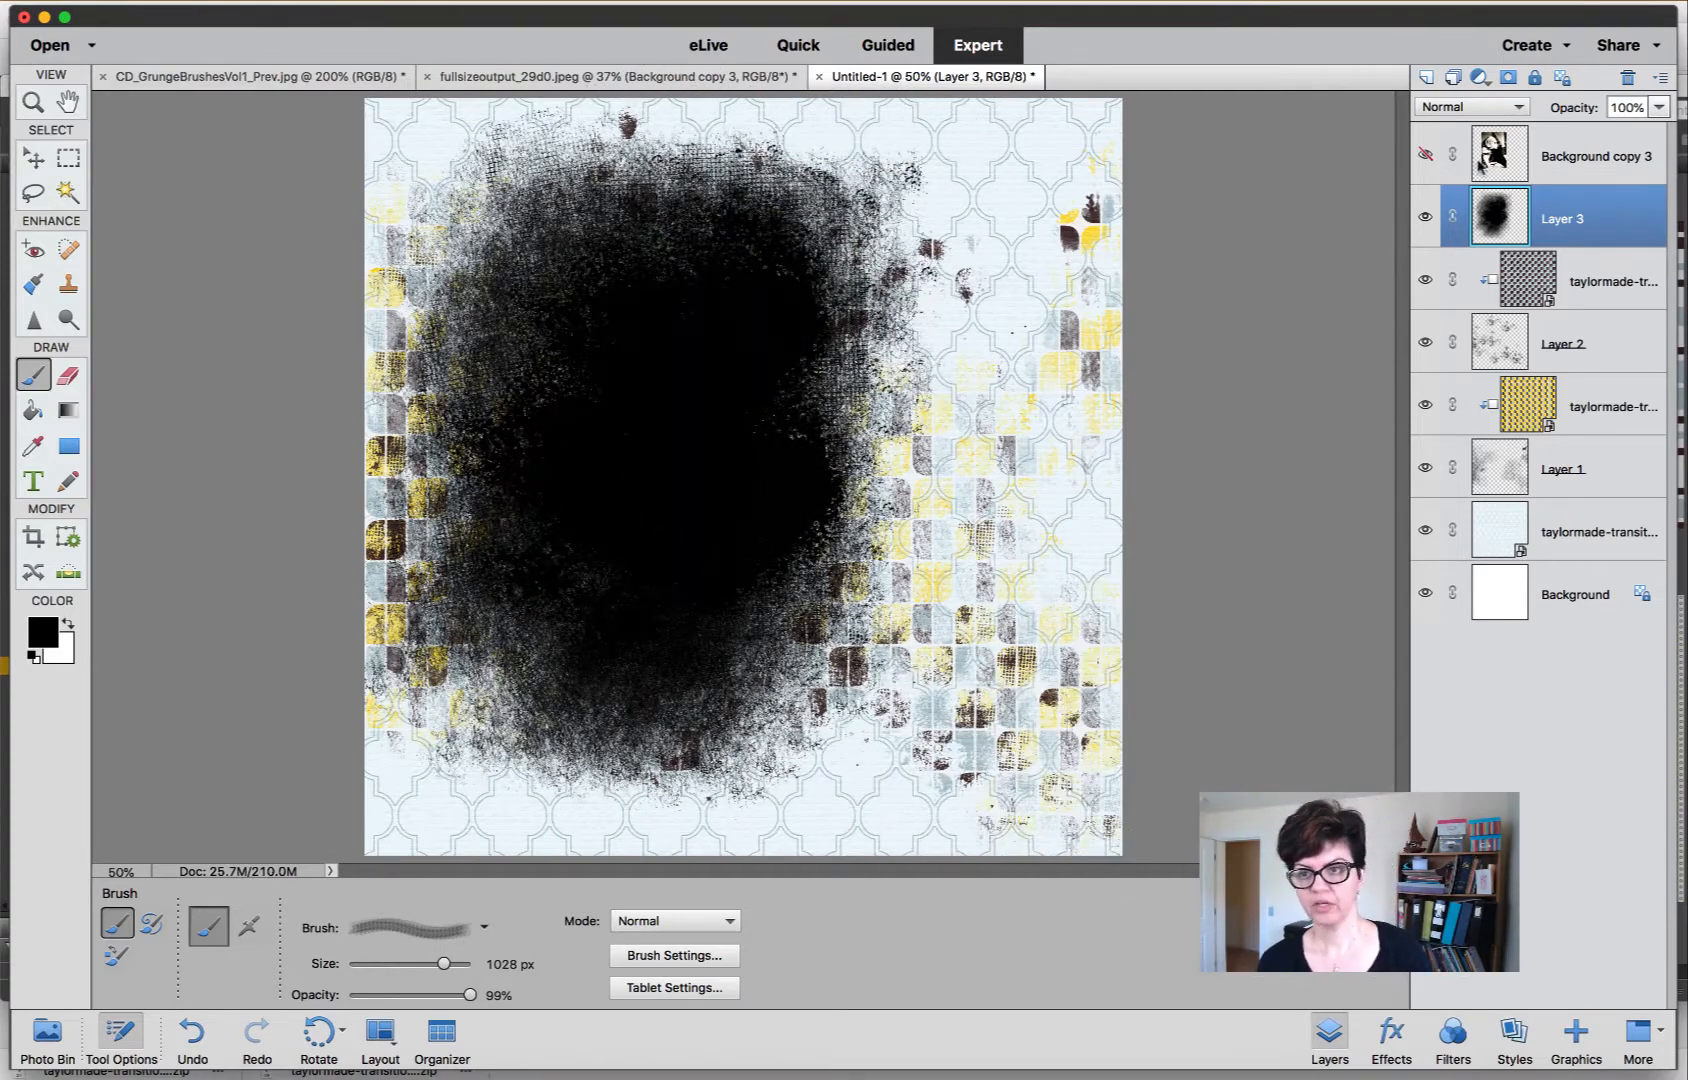
Scale the black grunge patch layer to 77.04% and reposition it over the hidden dog photo's area.
{"action": "left_click", "coordinate": [28, 159]}
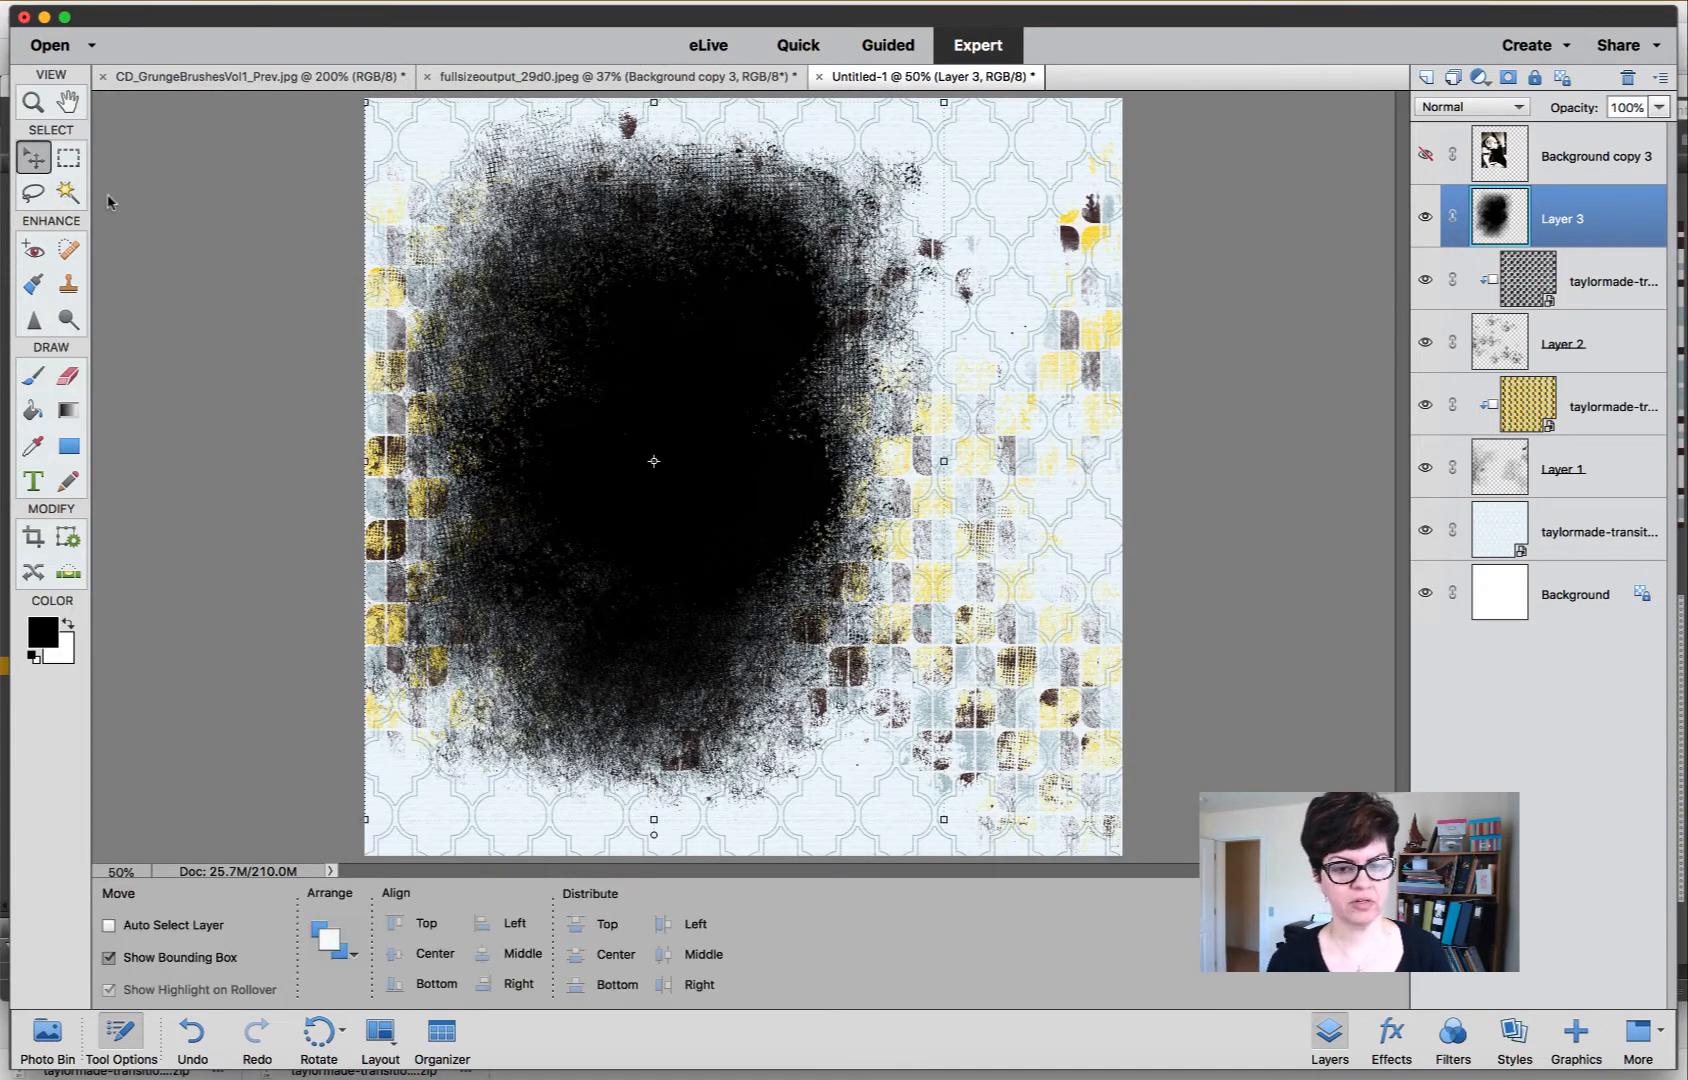
{"action": "left_click_drag", "start_coordinate": [944, 821], "coordinate": [811, 667]}
{"action": "left_click", "coordinate": [457, 947]}
{"action": "left_click_drag", "start_coordinate": [573, 445], "coordinate": [624, 501]}
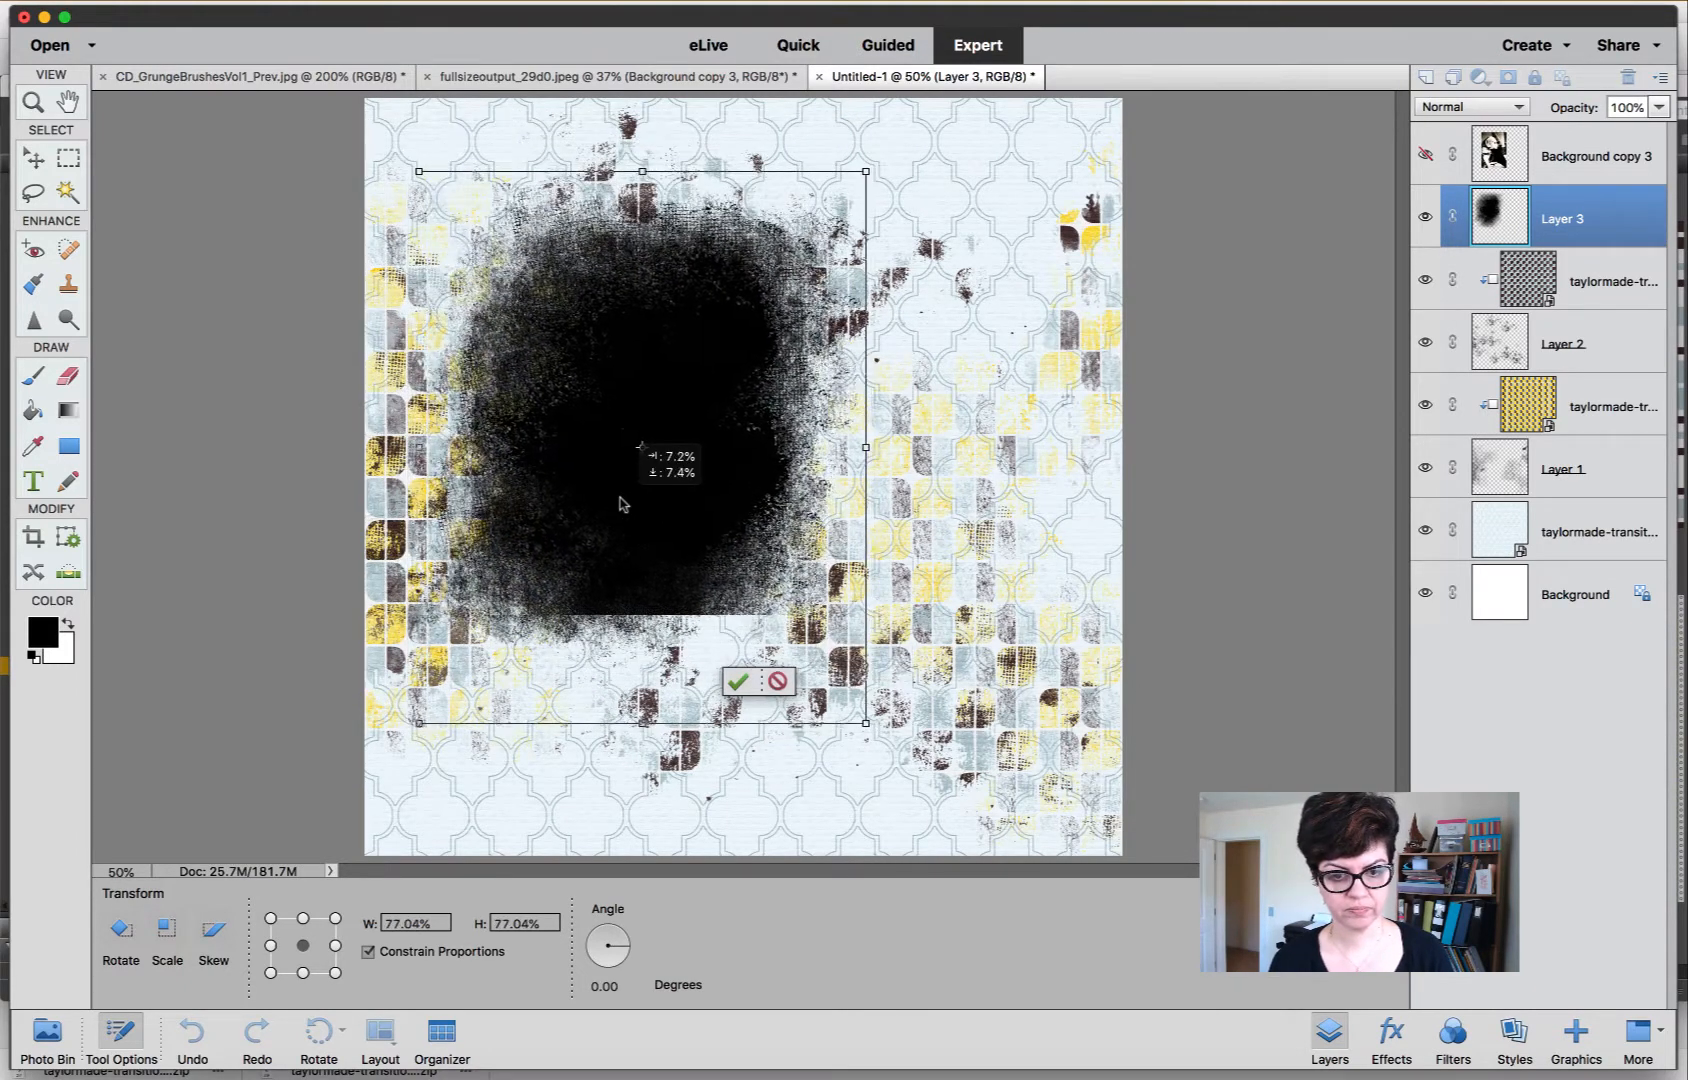
{"action": "left_click", "coordinate": [792, 739]}
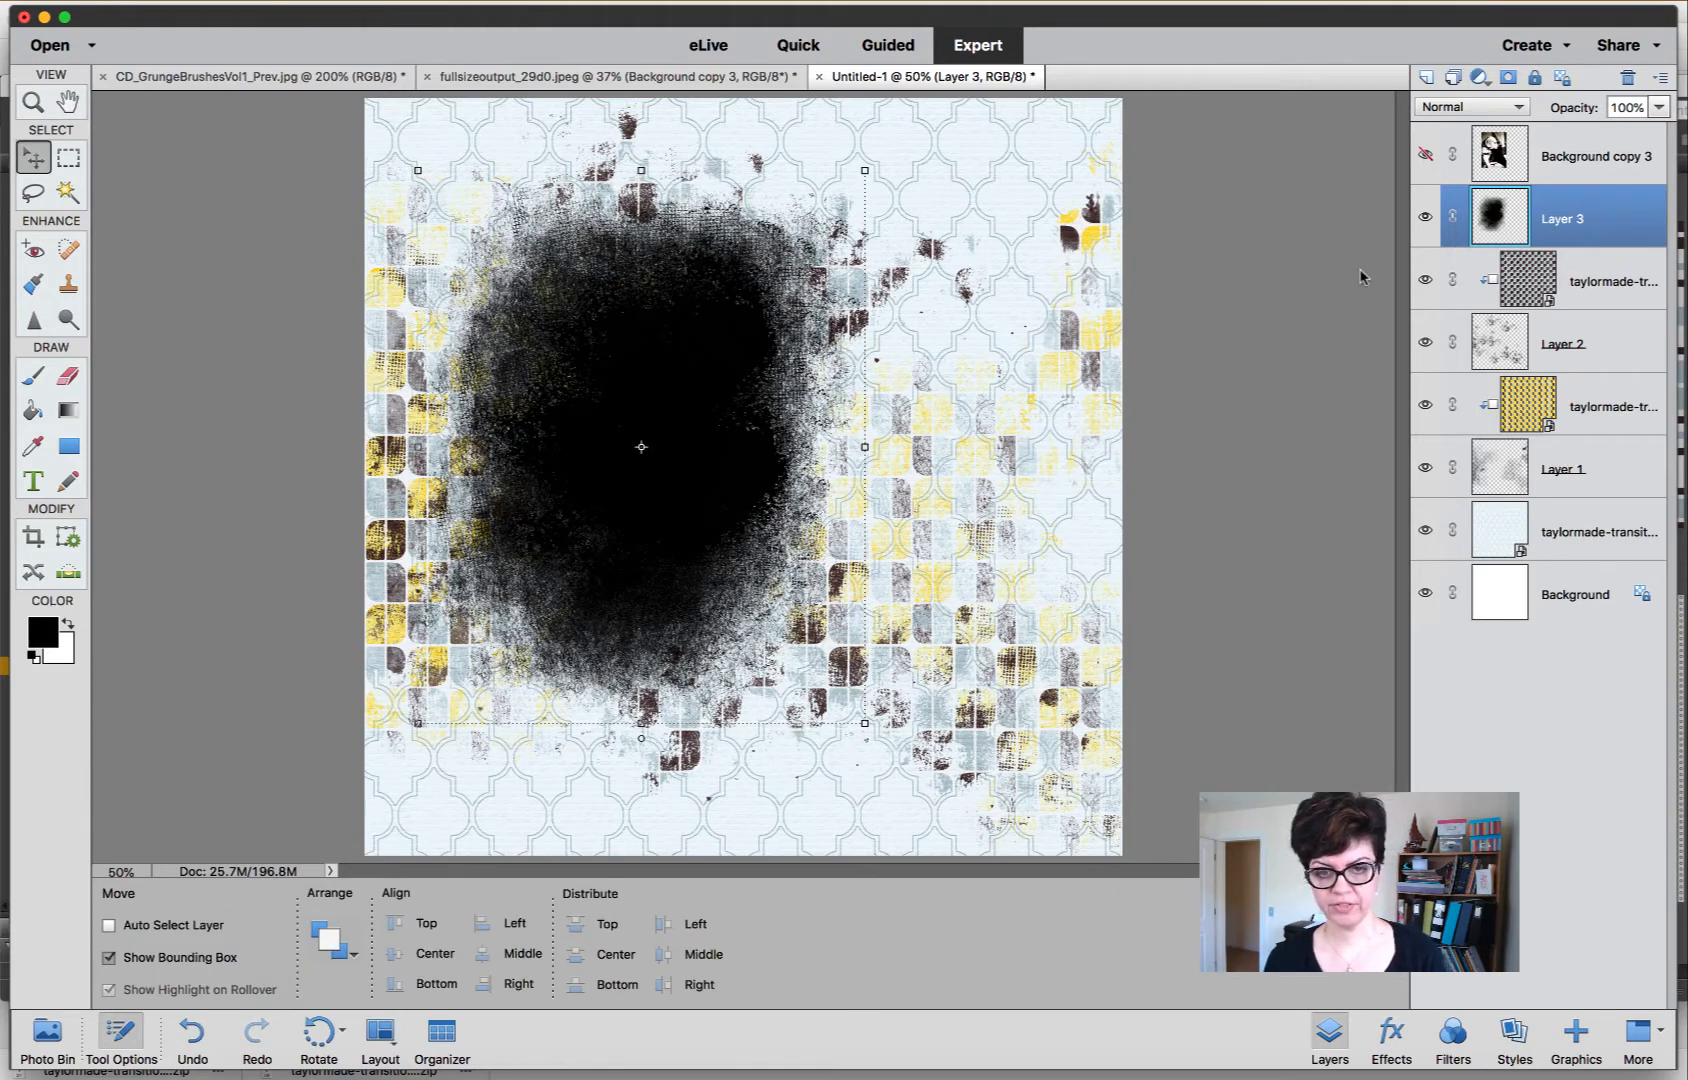
Show the dog photo layer and clip it to the grunge patch layer below.
{"action": "left_click", "coordinate": [1427, 155]}
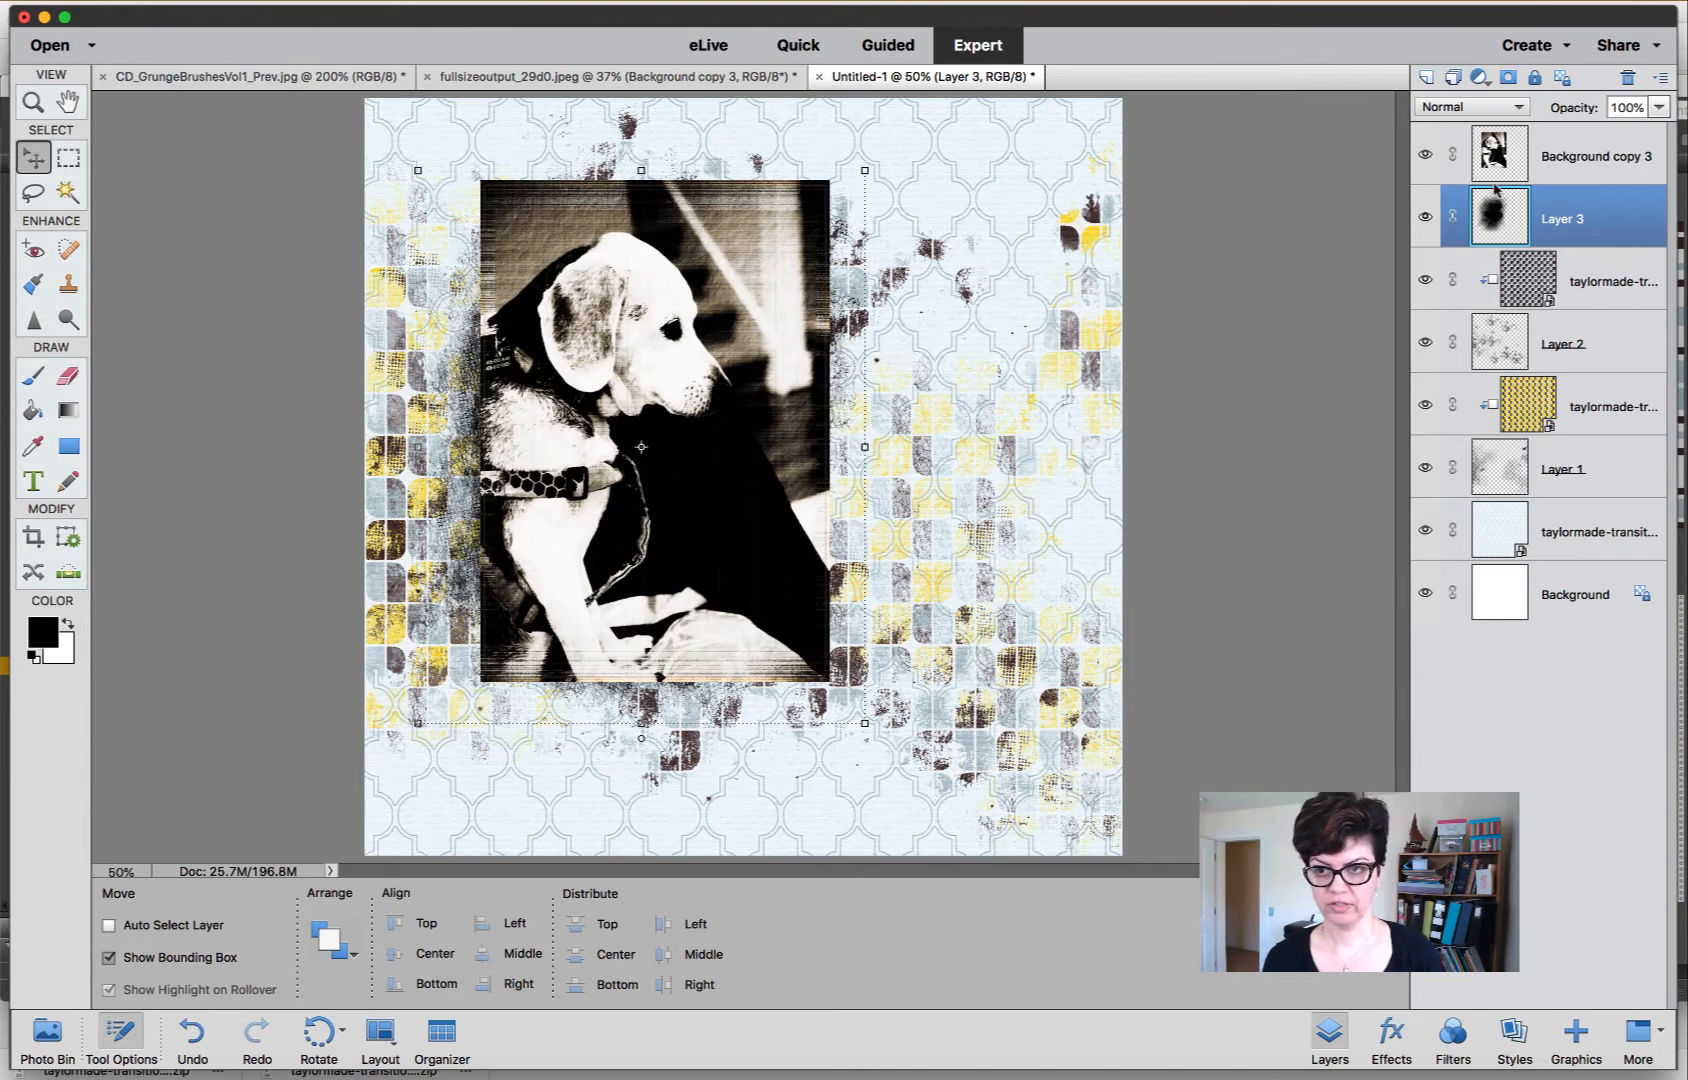
{"action": "left_click", "coordinate": [1495, 187], "text": "alt"}
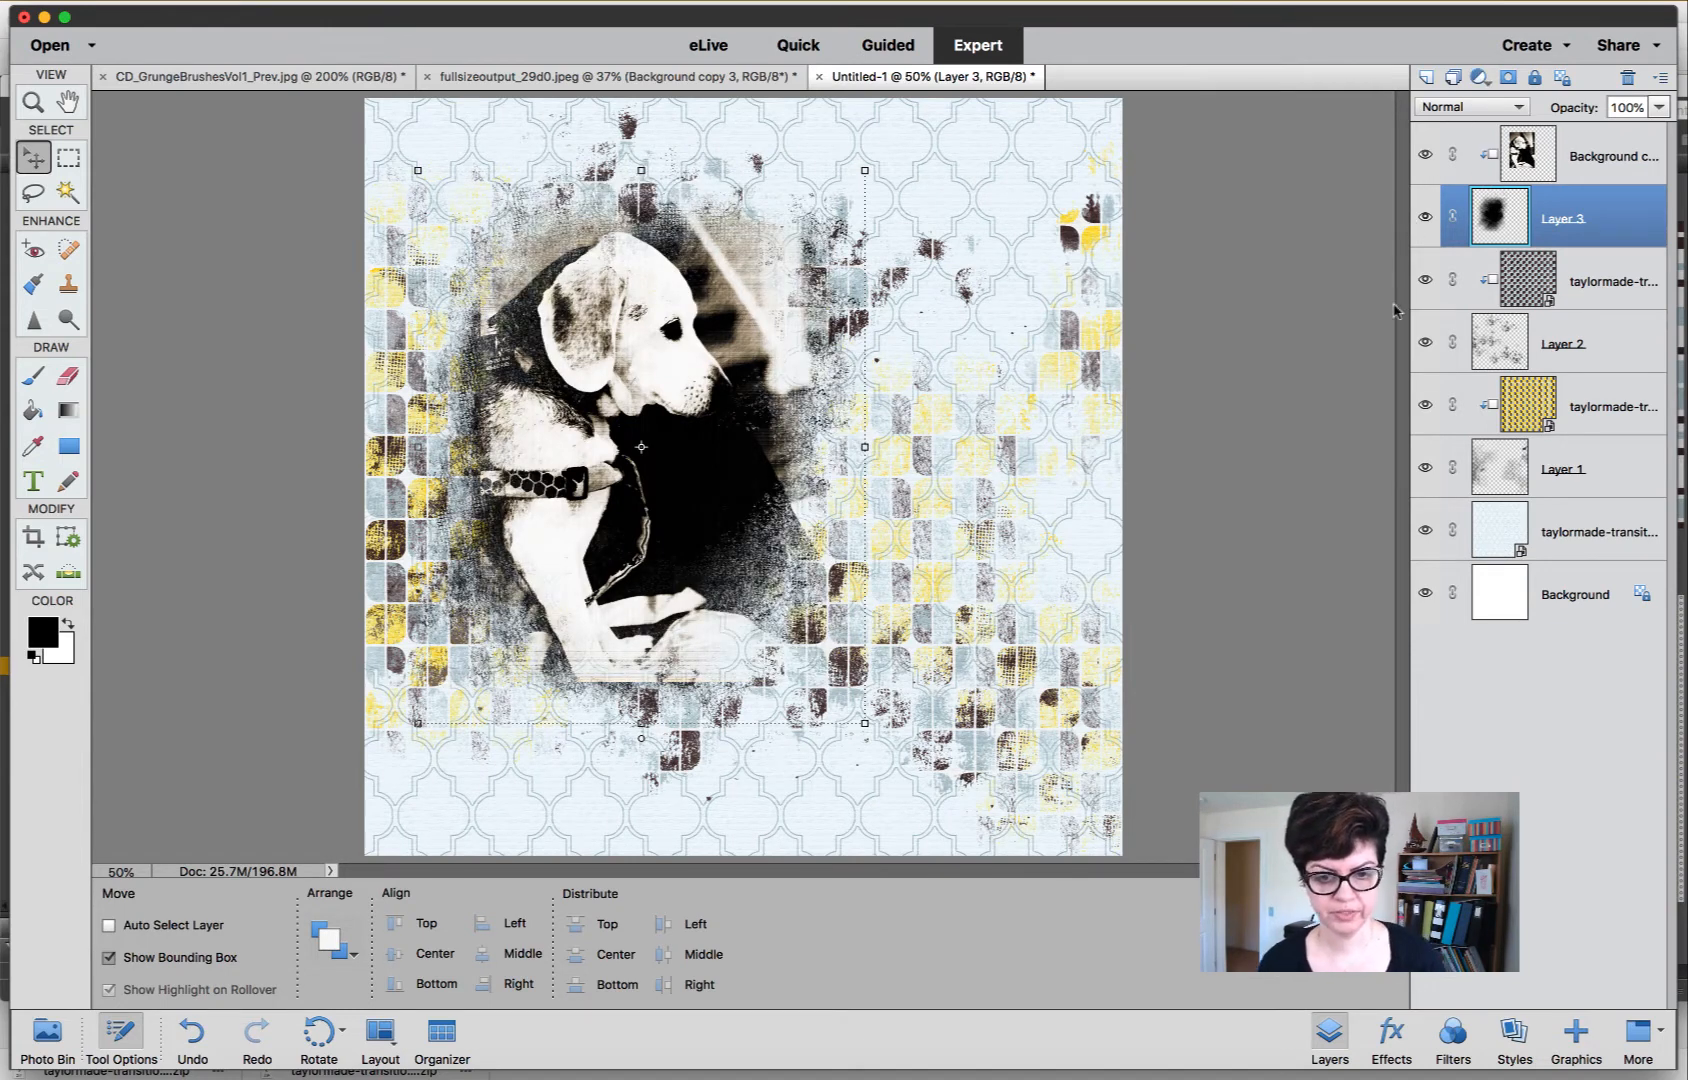
Enlarge the clipped dog photo to 112.50%, reposition it within the grunge mask, and select the mask layer.
{"action": "left_click", "coordinate": [1569, 172]}
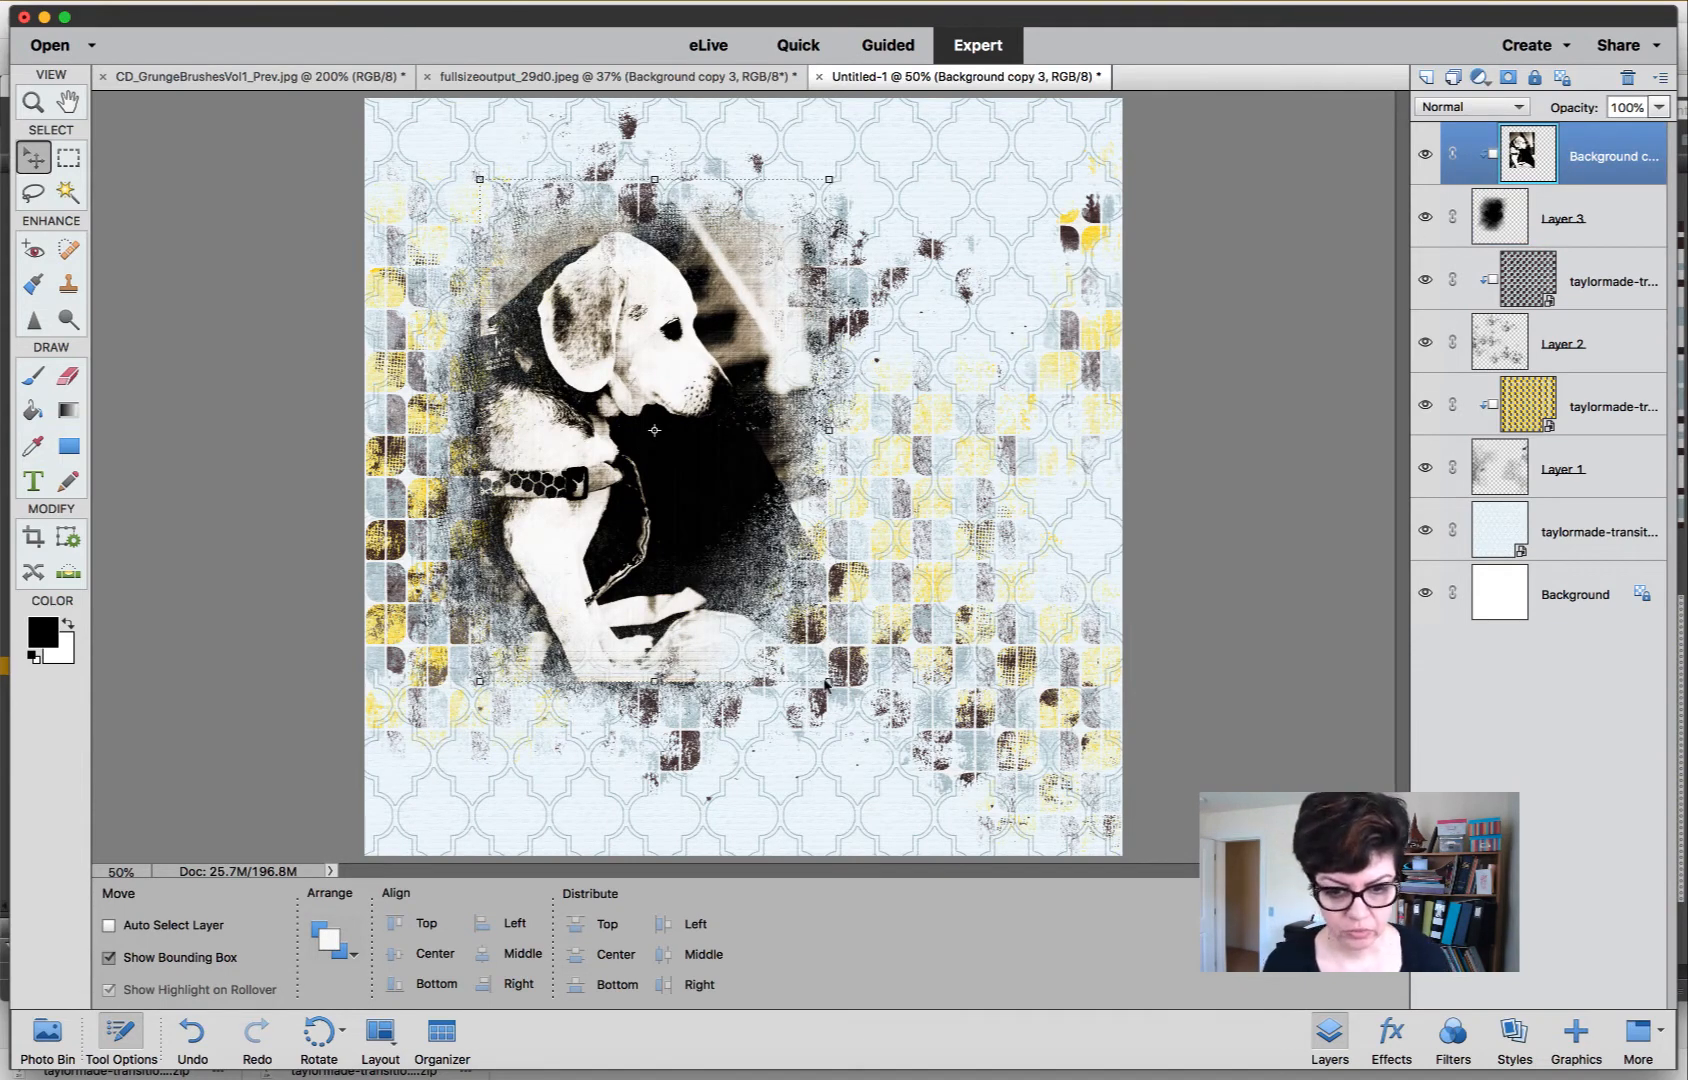
{"action": "left_click_drag", "start_coordinate": [826, 684], "coordinate": [900, 727]}
{"action": "mouse_move", "coordinate": [688, 490]}
{"action": "left_mouse_down"}
{"action": "mouse_move", "coordinate": [702, 455]}
{"action": "mouse_move", "coordinate": [680, 464]}
{"action": "left_mouse_up"}
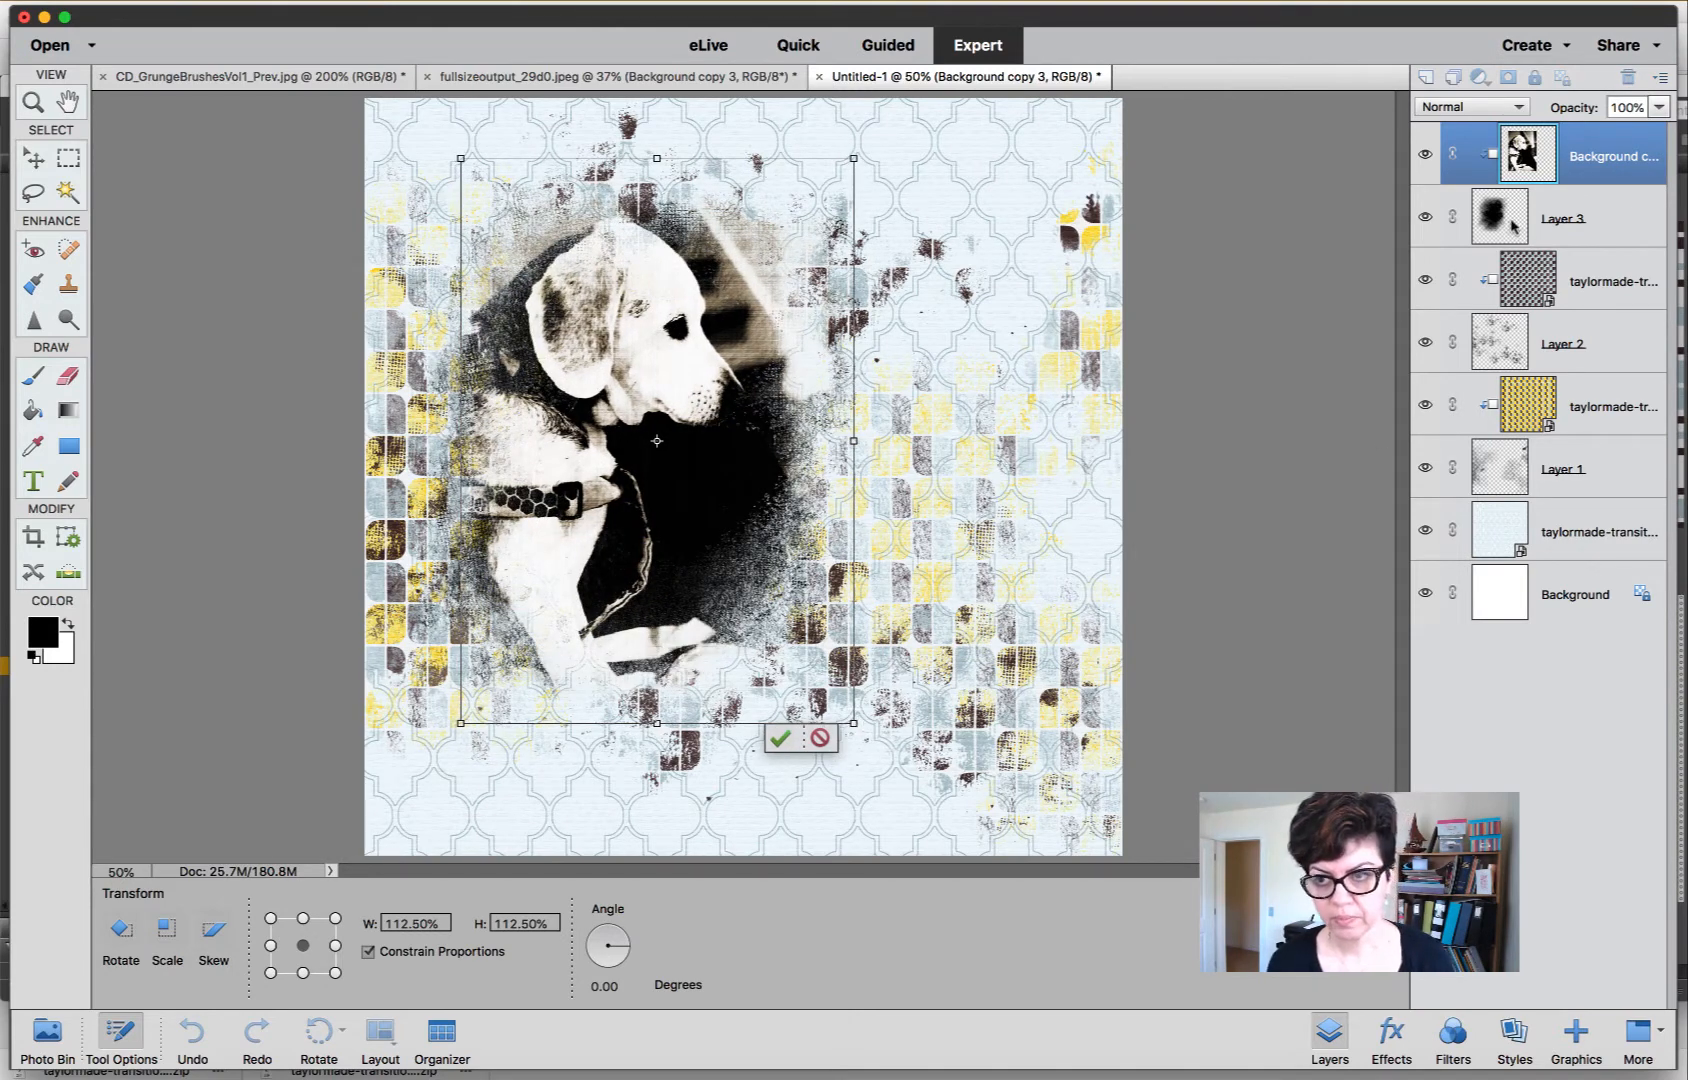
{"action": "left_click", "coordinate": [780, 738]}
{"action": "left_click", "coordinate": [1490, 225]}
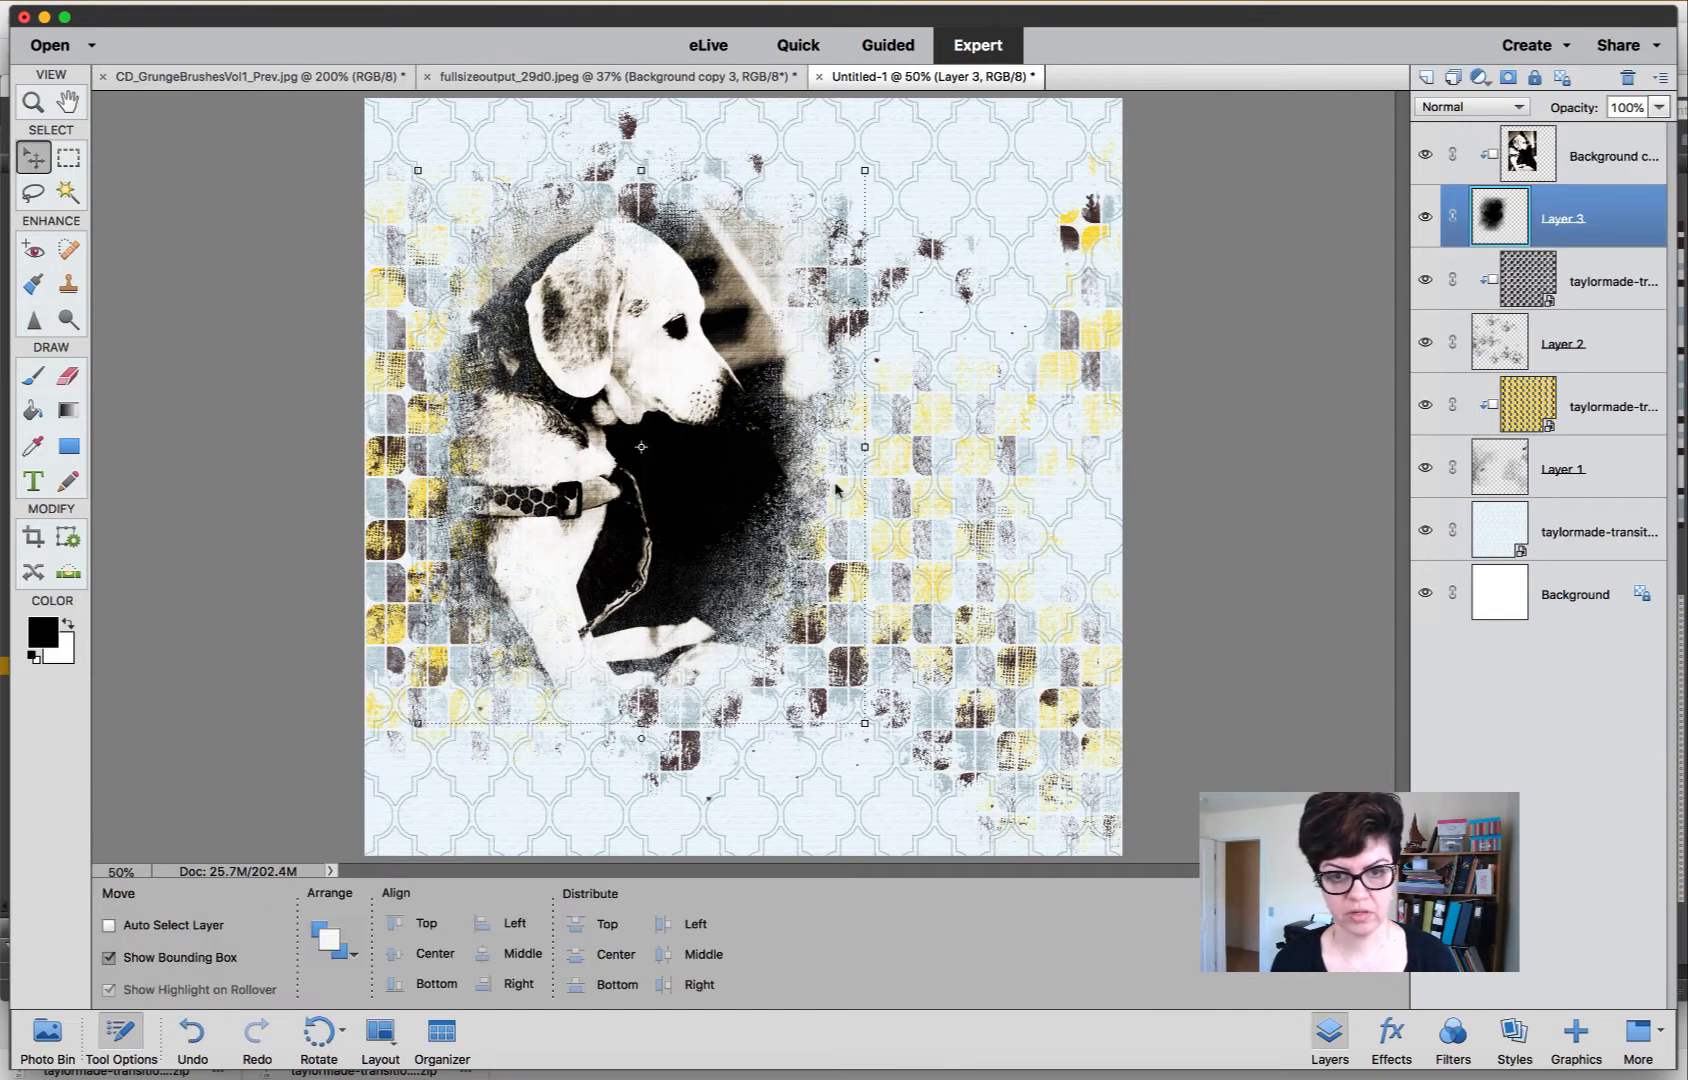
Stretch the grunge mask layer beneath the dog photo to 107.75% width and 105.39% height, extending it outward on three sides.
{"action": "left_click_drag", "start_coordinate": [416, 452], "coordinate": [398, 448]}
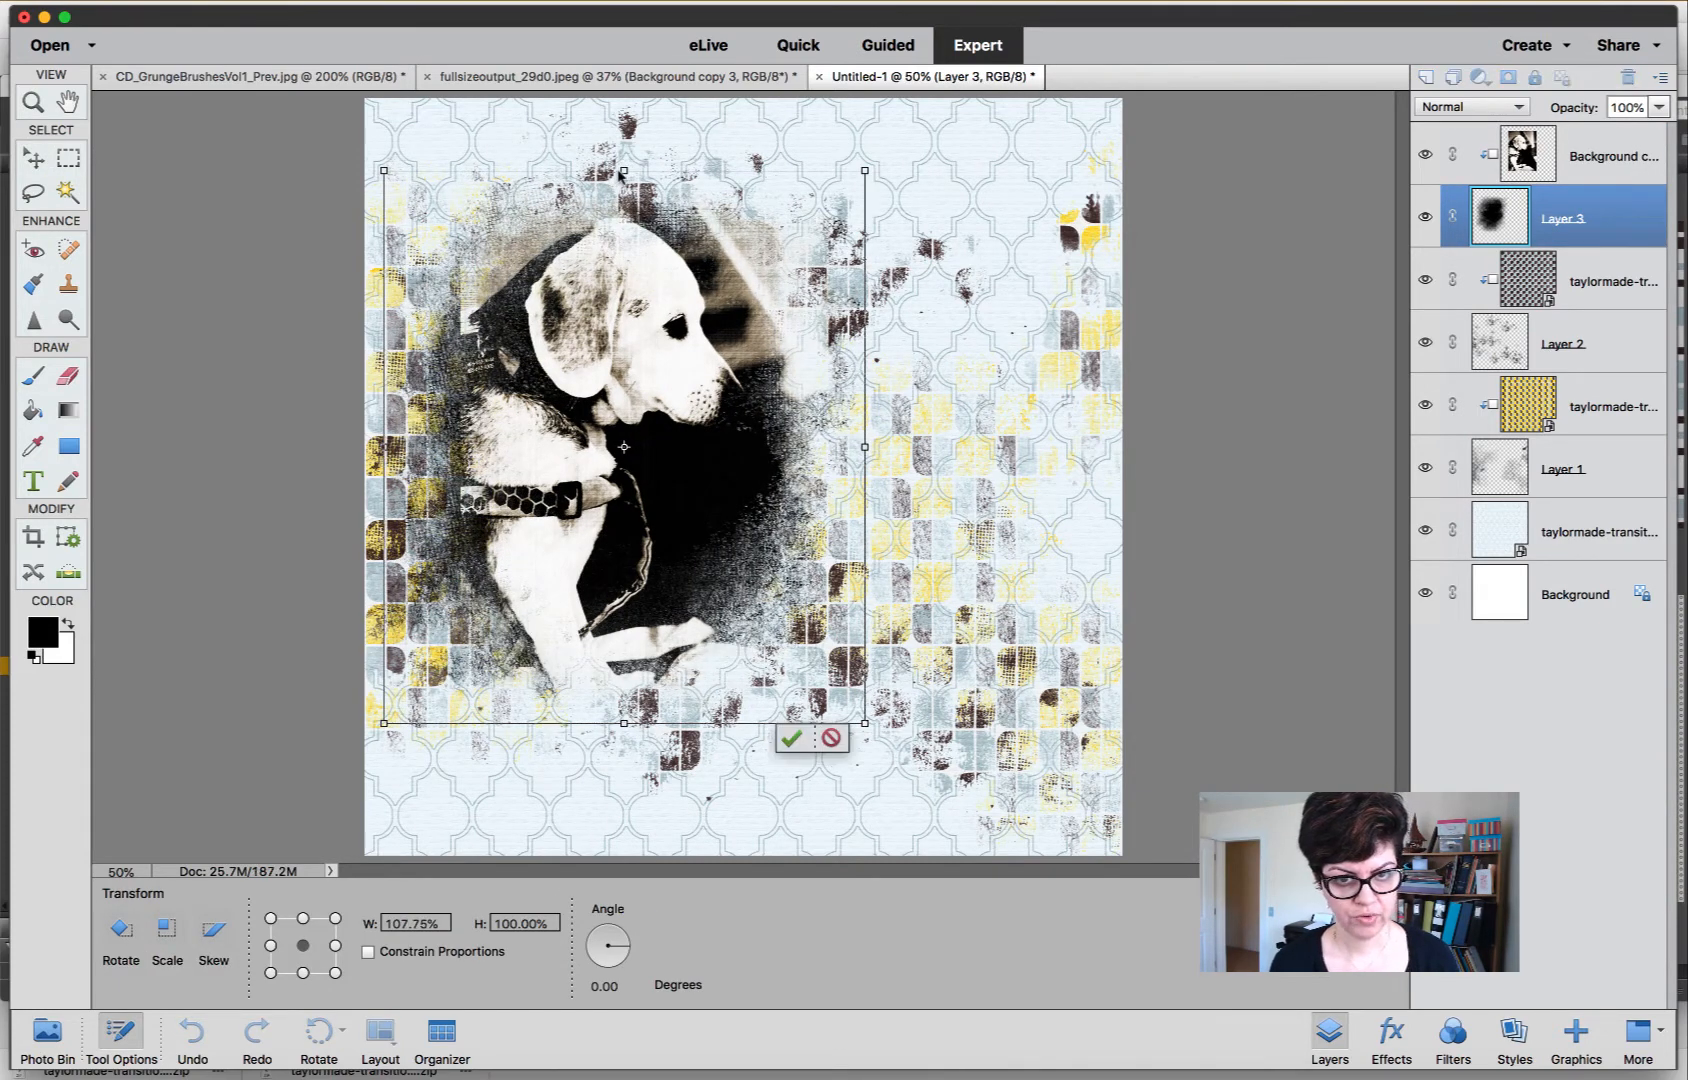
{"action": "left_click_drag", "start_coordinate": [619, 176], "coordinate": [619, 163]}
{"action": "left_click_drag", "start_coordinate": [627, 730], "coordinate": [628, 758]}
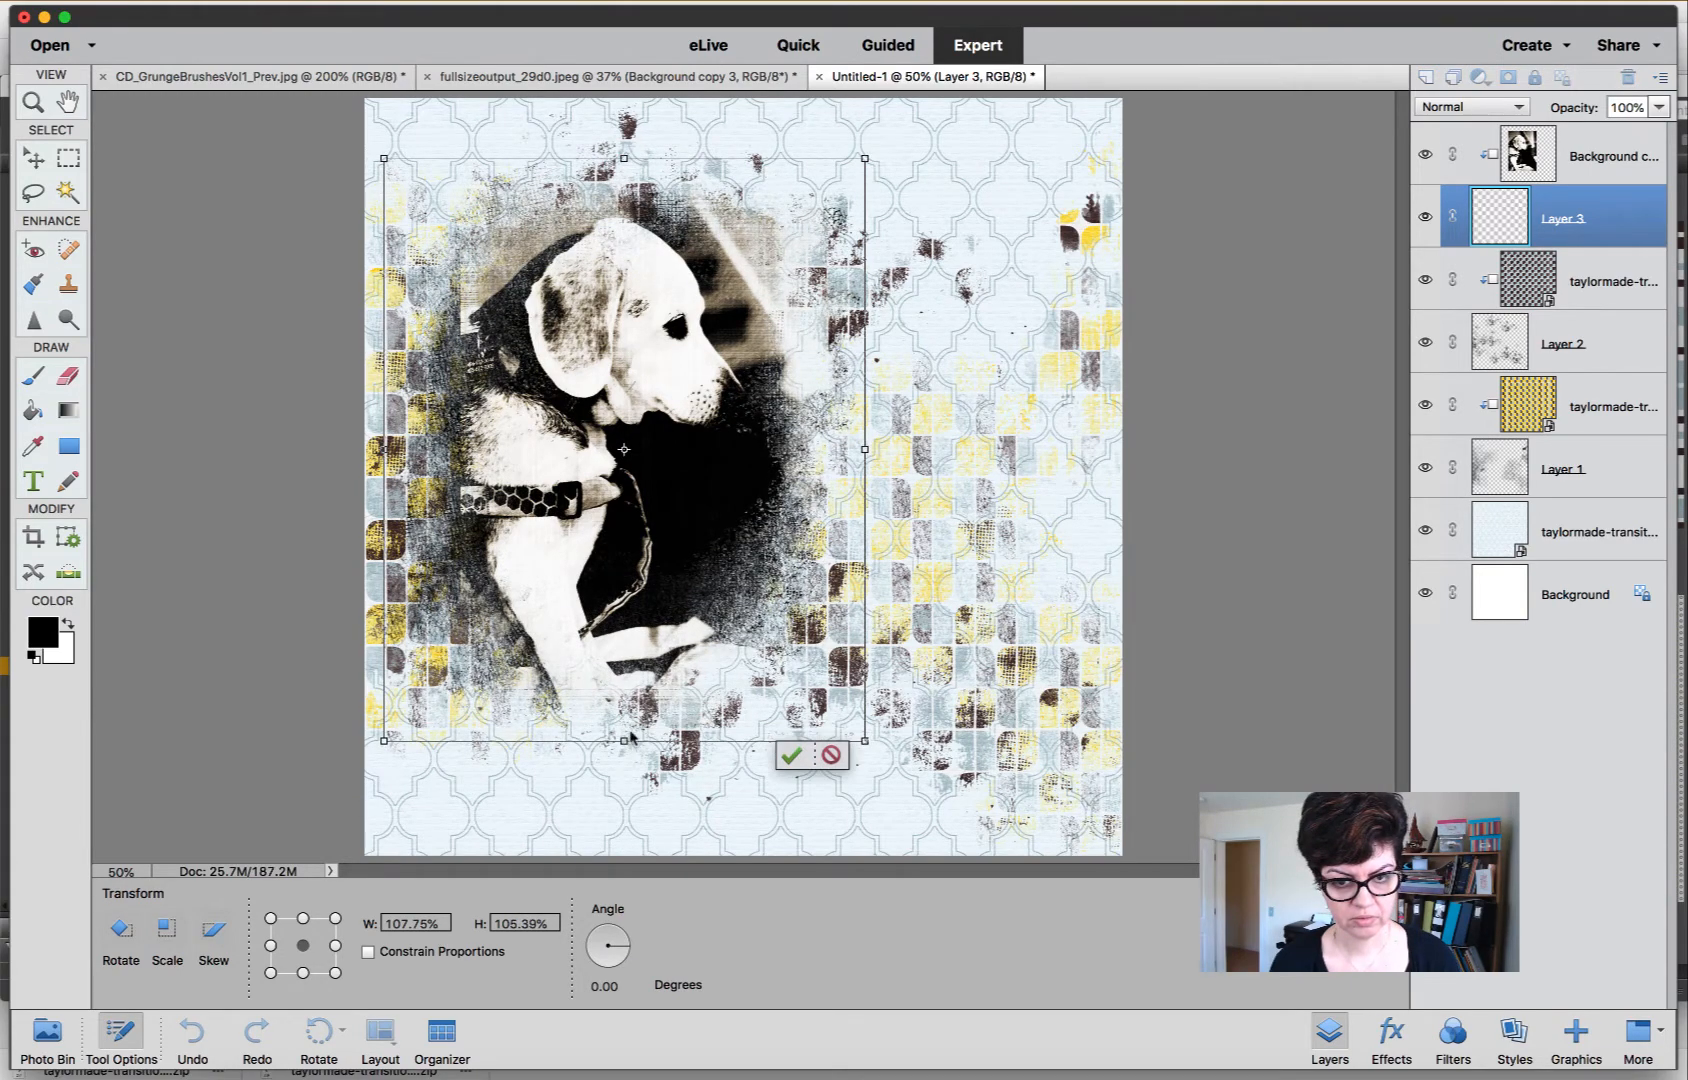
{"action": "left_click", "coordinate": [791, 756]}
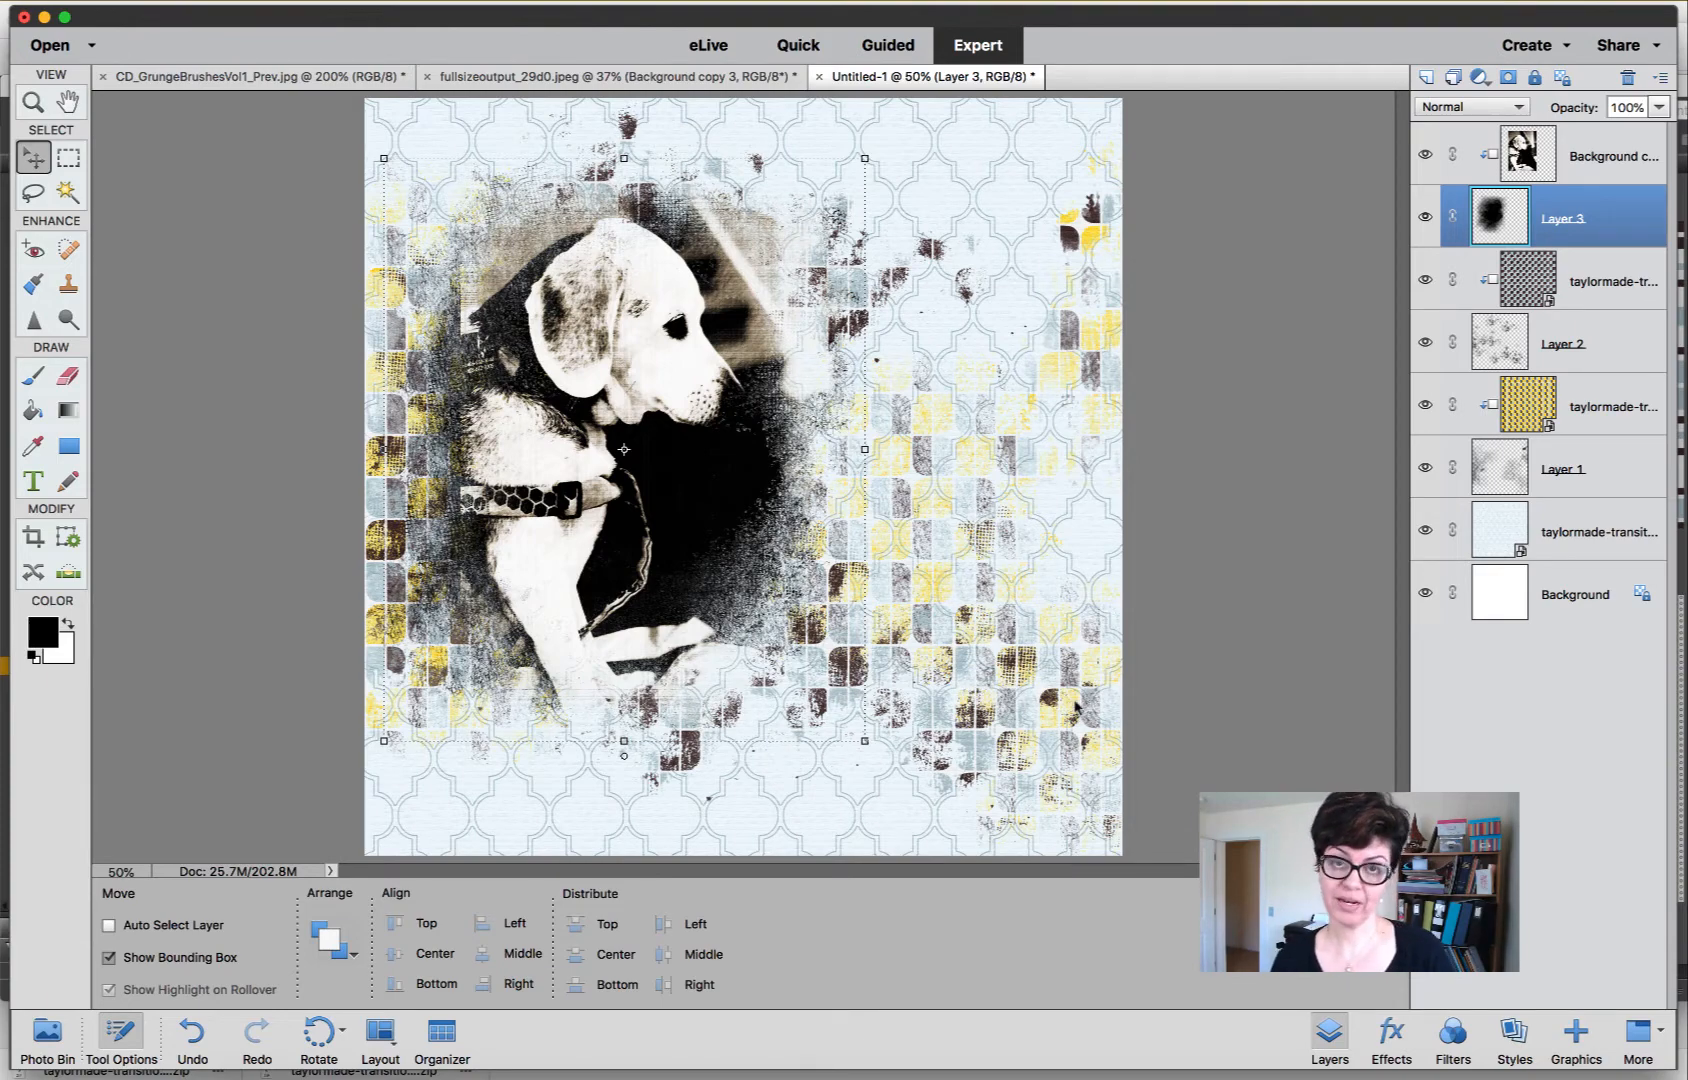
Show the layers list and view the preview images CD_GrungeBrushesVol1_Prev.jpg and _taylormade-transitions-PRVe800.jpg.
{"action": "left_click", "coordinate": [1347, 1072]}
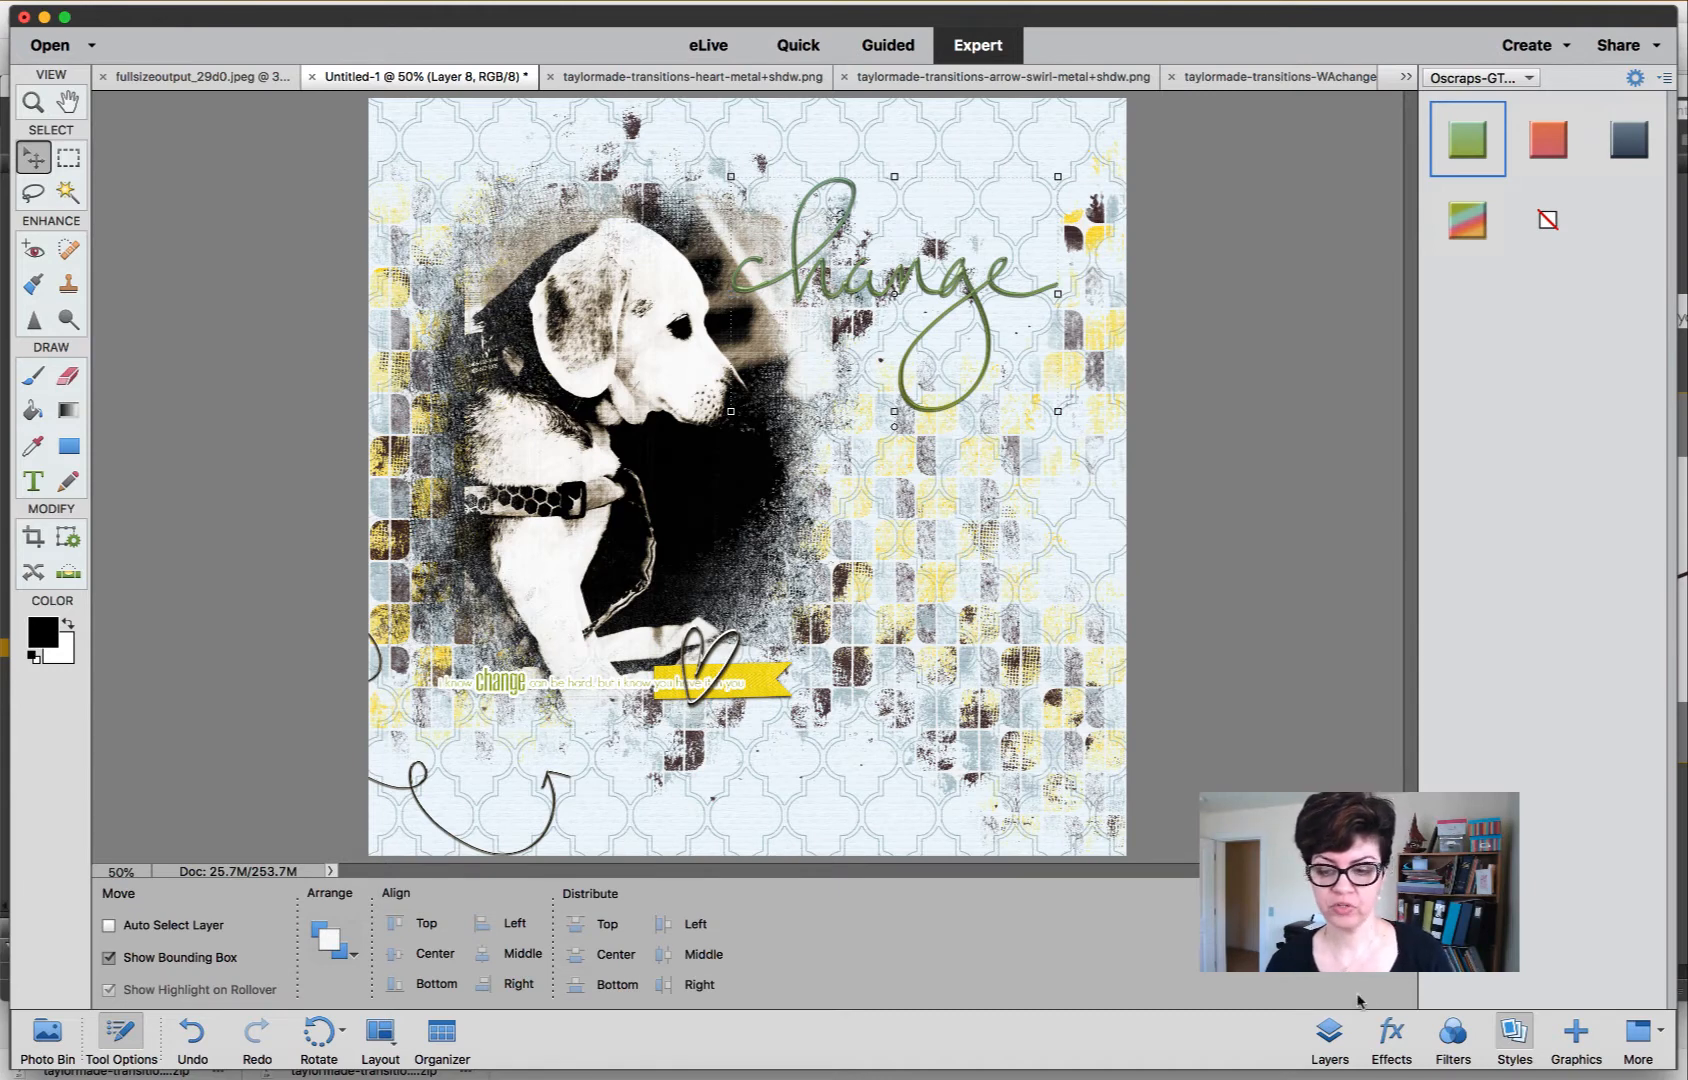
{"action": "left_click", "coordinate": [1329, 1035]}
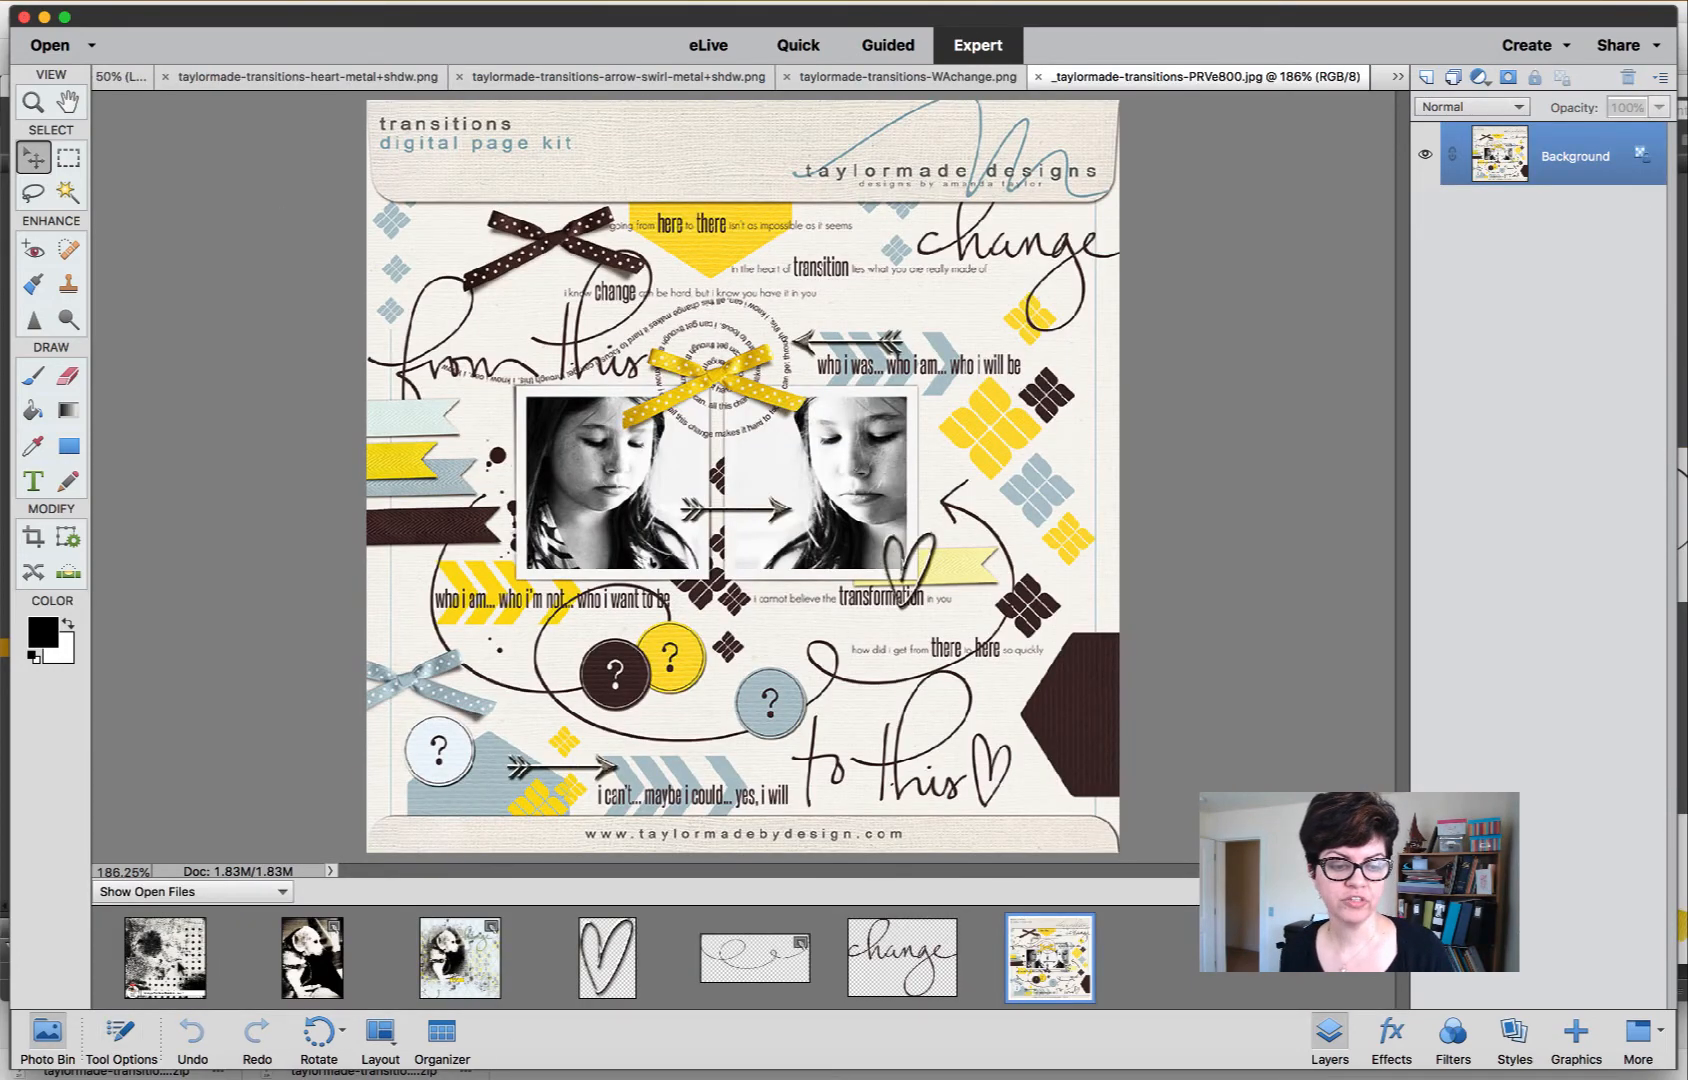
{"action": "left_click", "coordinate": [180, 966]}
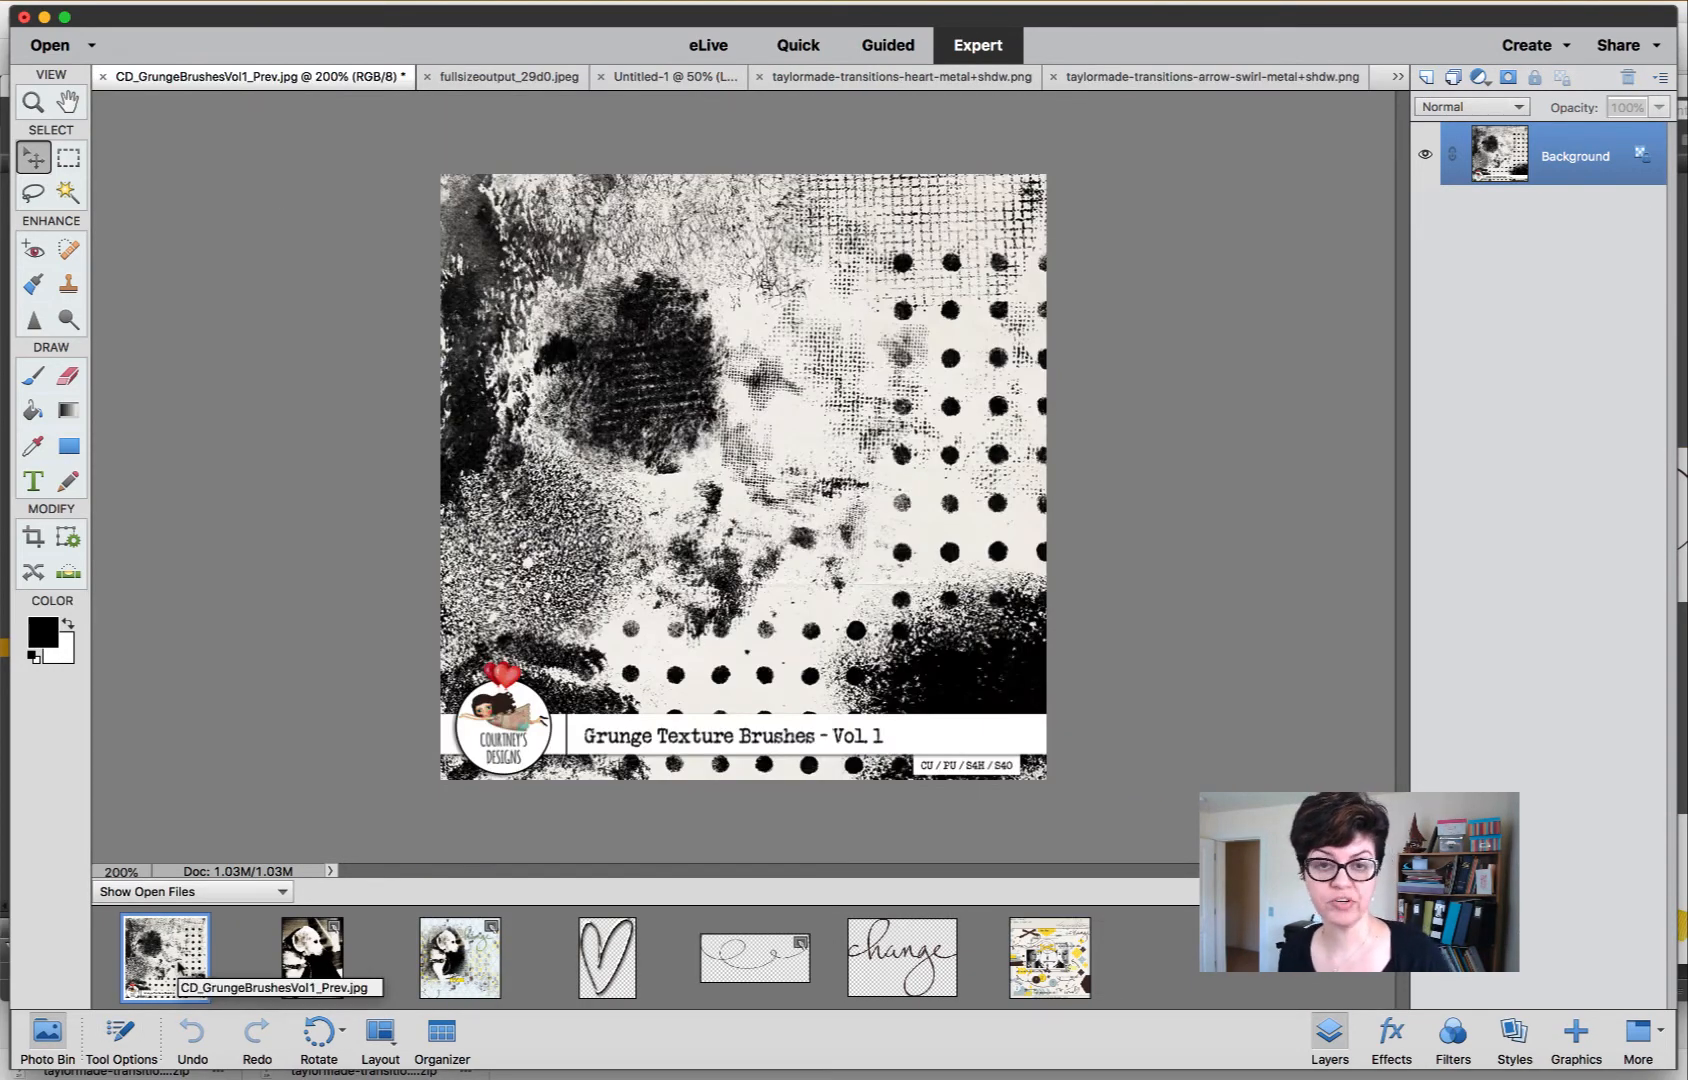
{"action": "left_click", "coordinate": [1018, 948]}
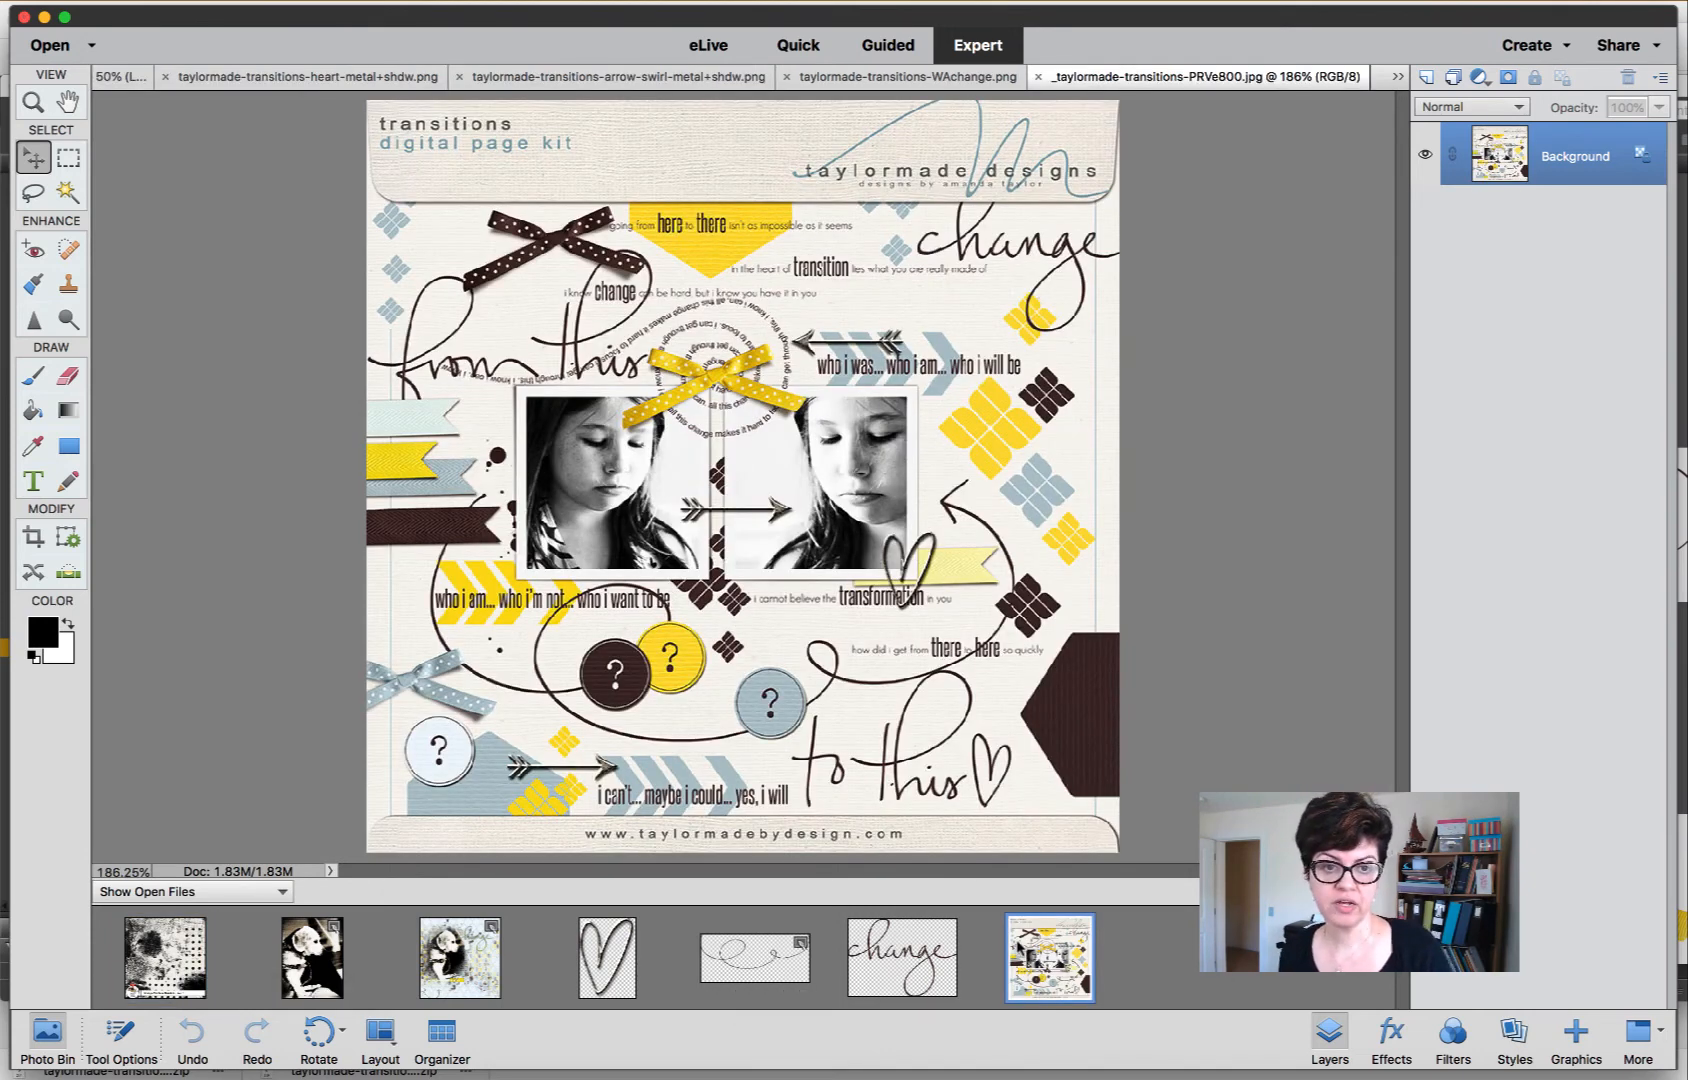